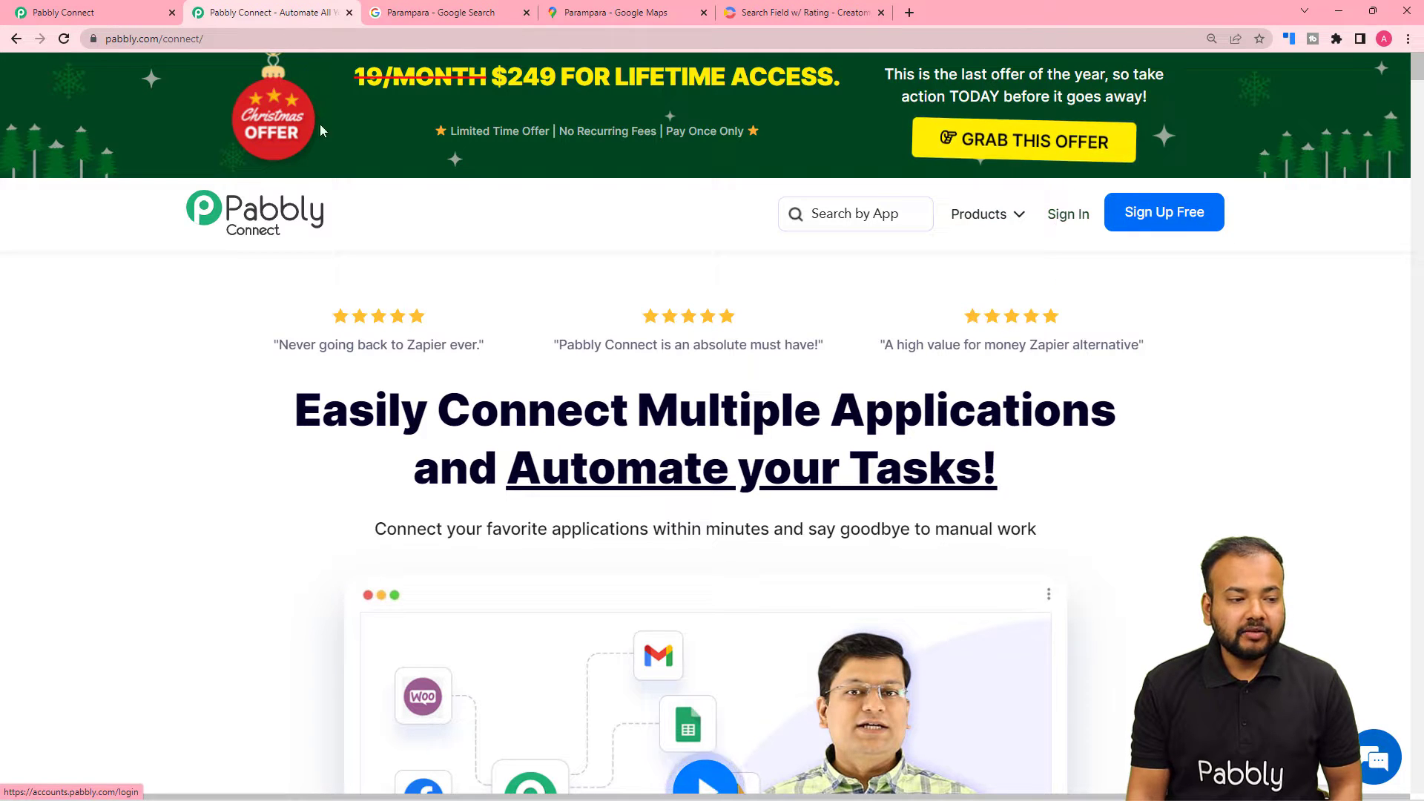
Step: Switch to the Pabbly Connect dashboard and create a workflow named "Share Business Ratings on Instagram"
left_click(63, 12)
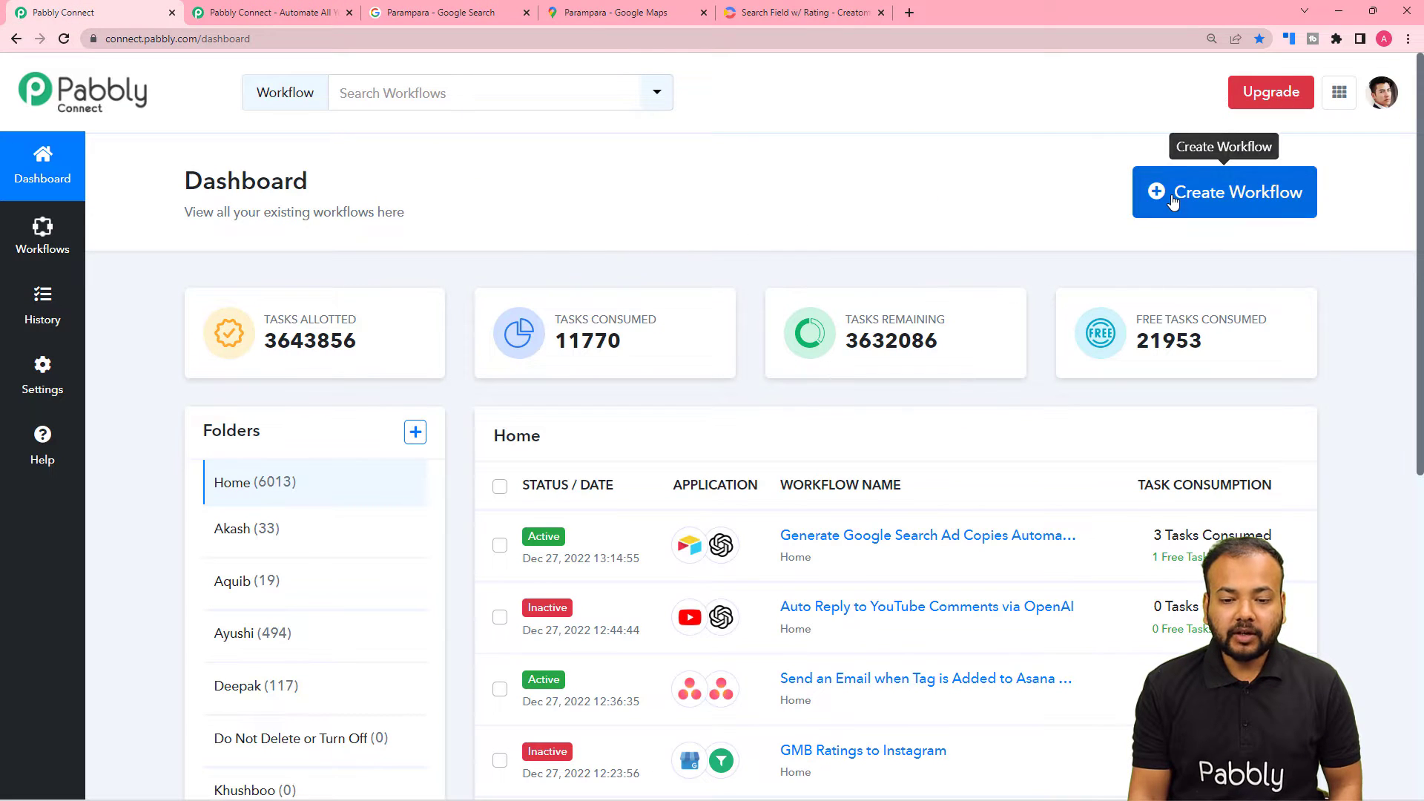
left_click(1225, 195)
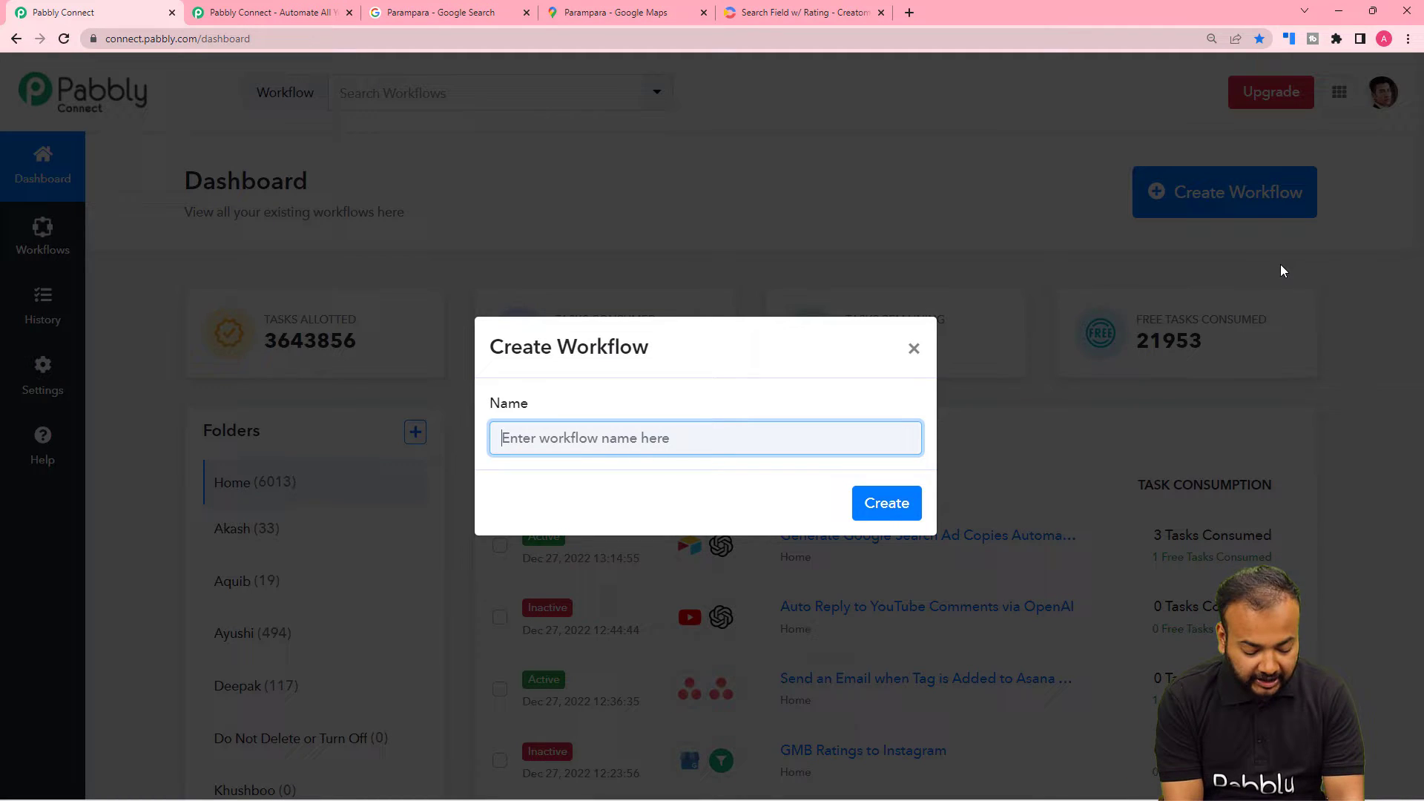
type("G")
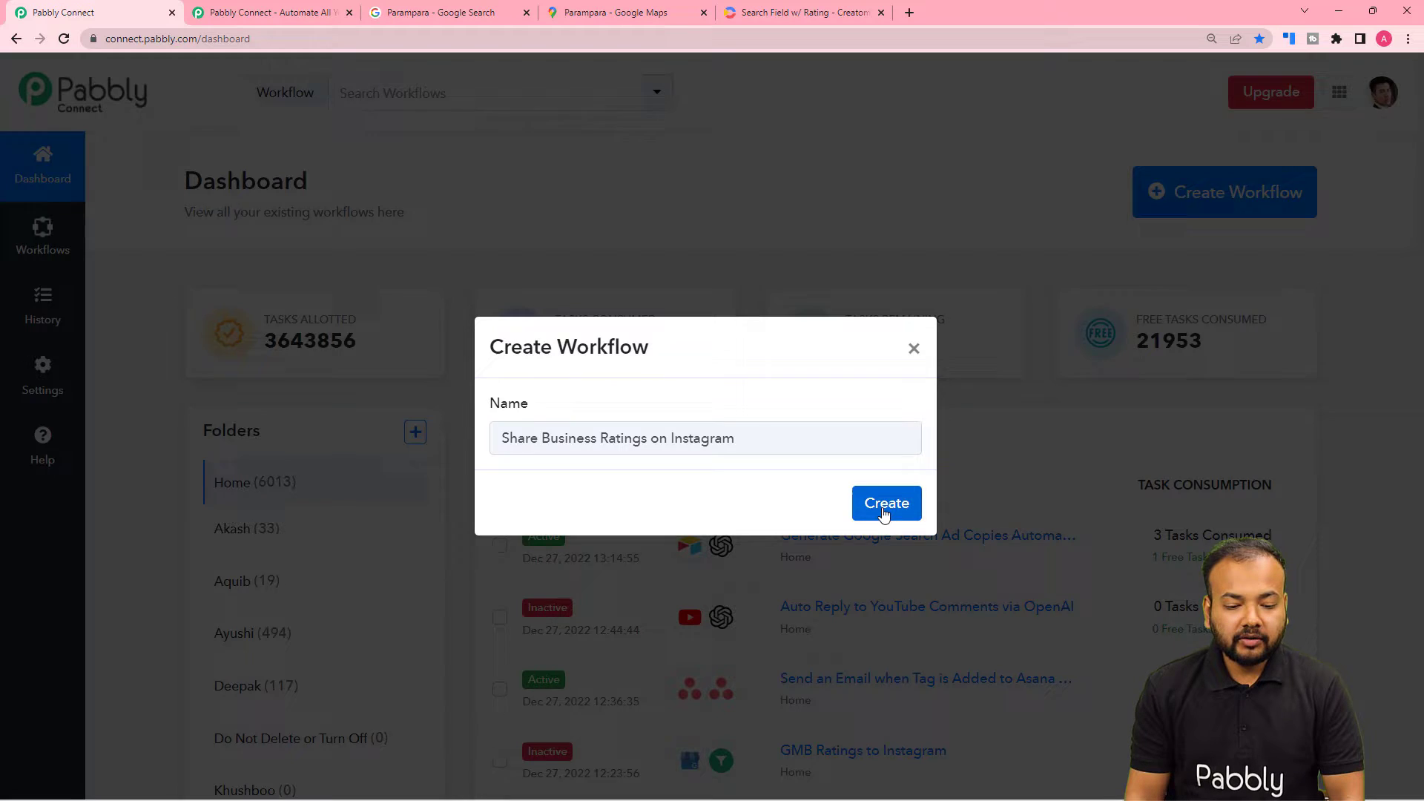
left_click(886, 504)
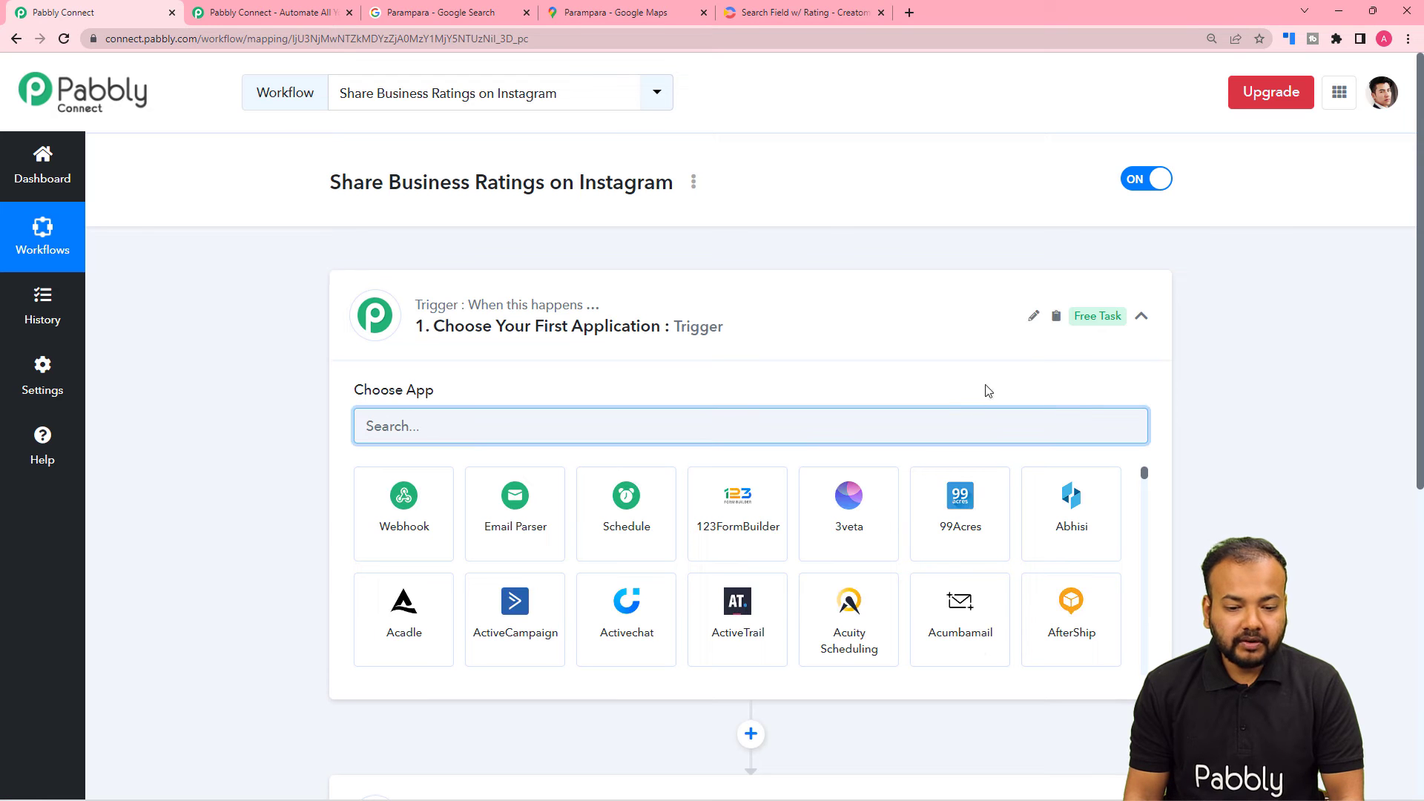
Step: Examine the workflow's trigger and action steps and the apps each one offers
left_click(1141, 316)
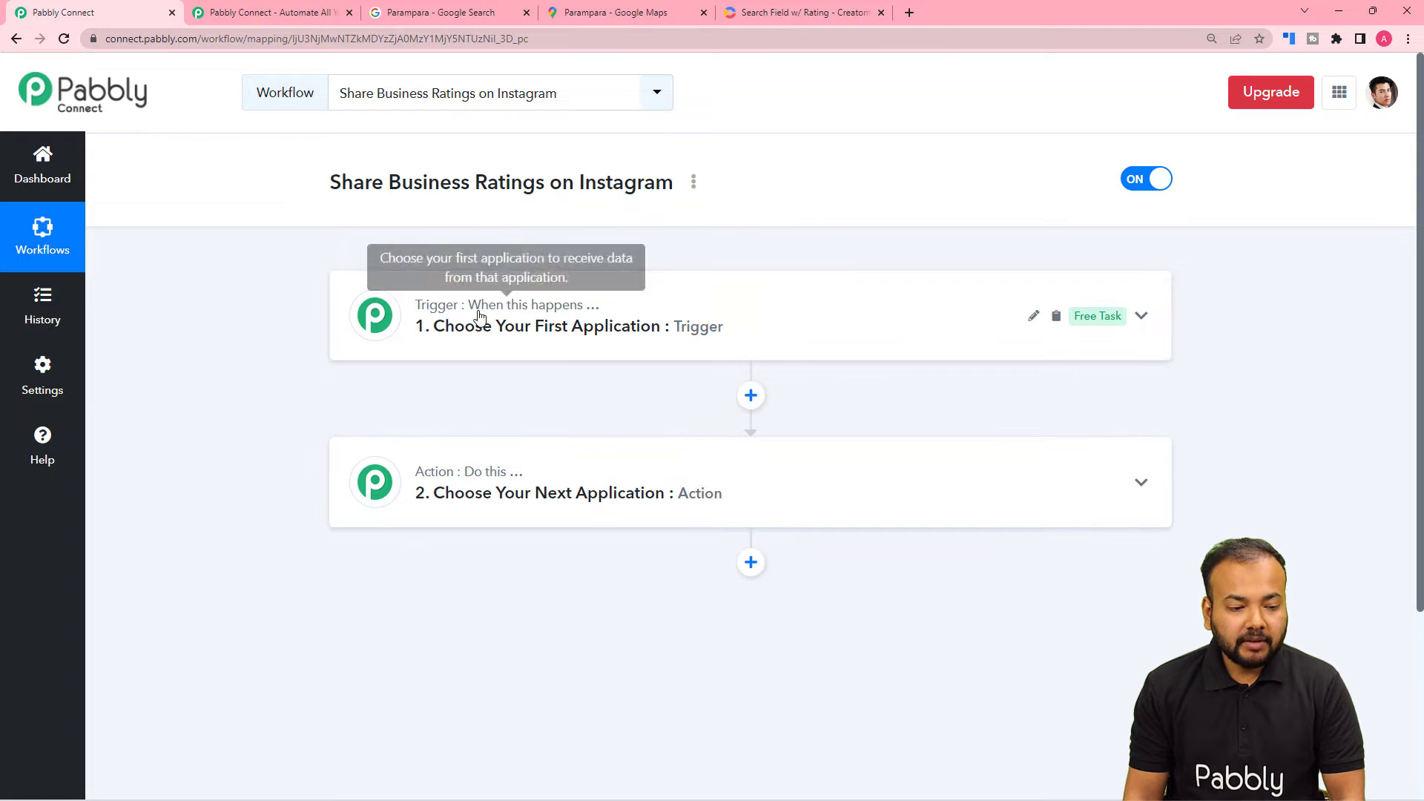
left_click(524, 343)
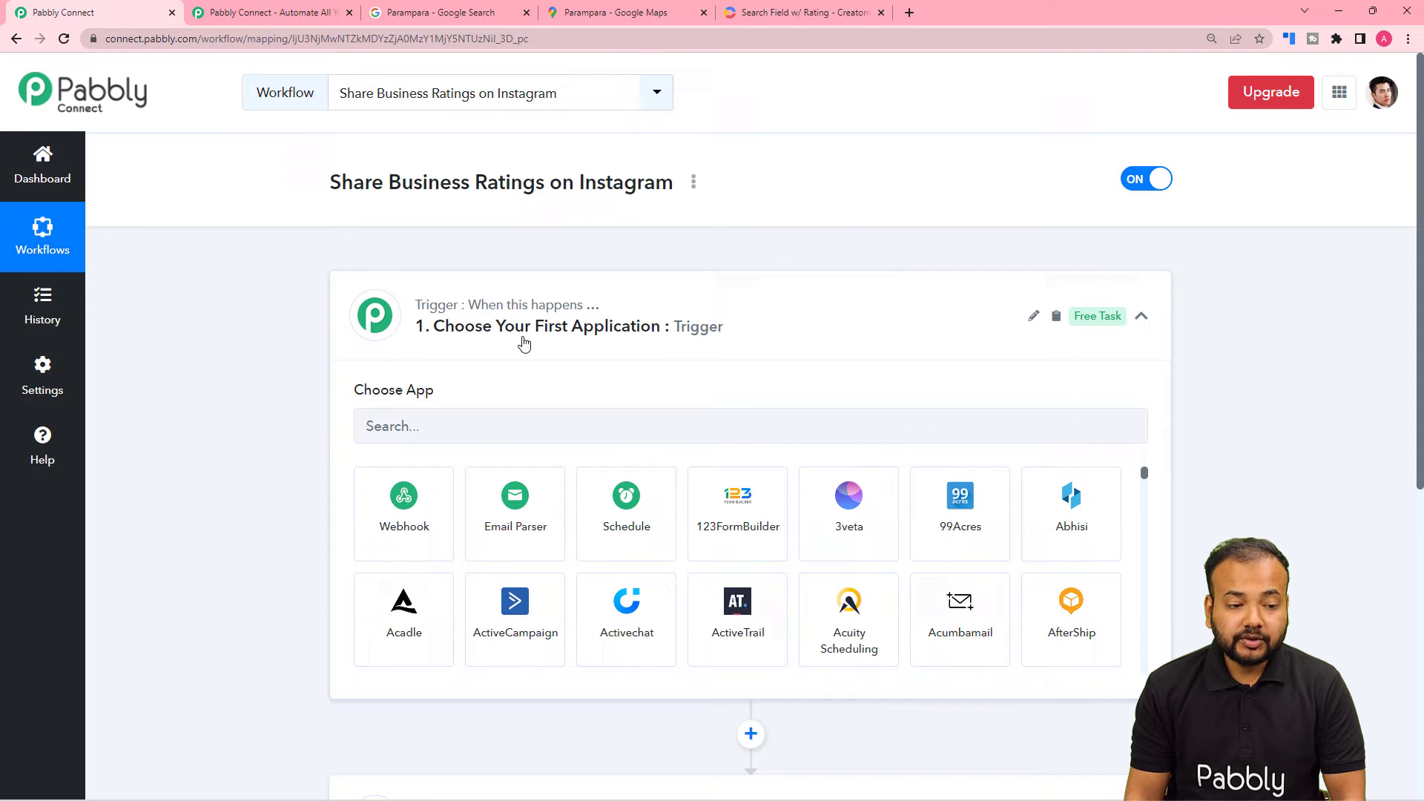
left_click(525, 343)
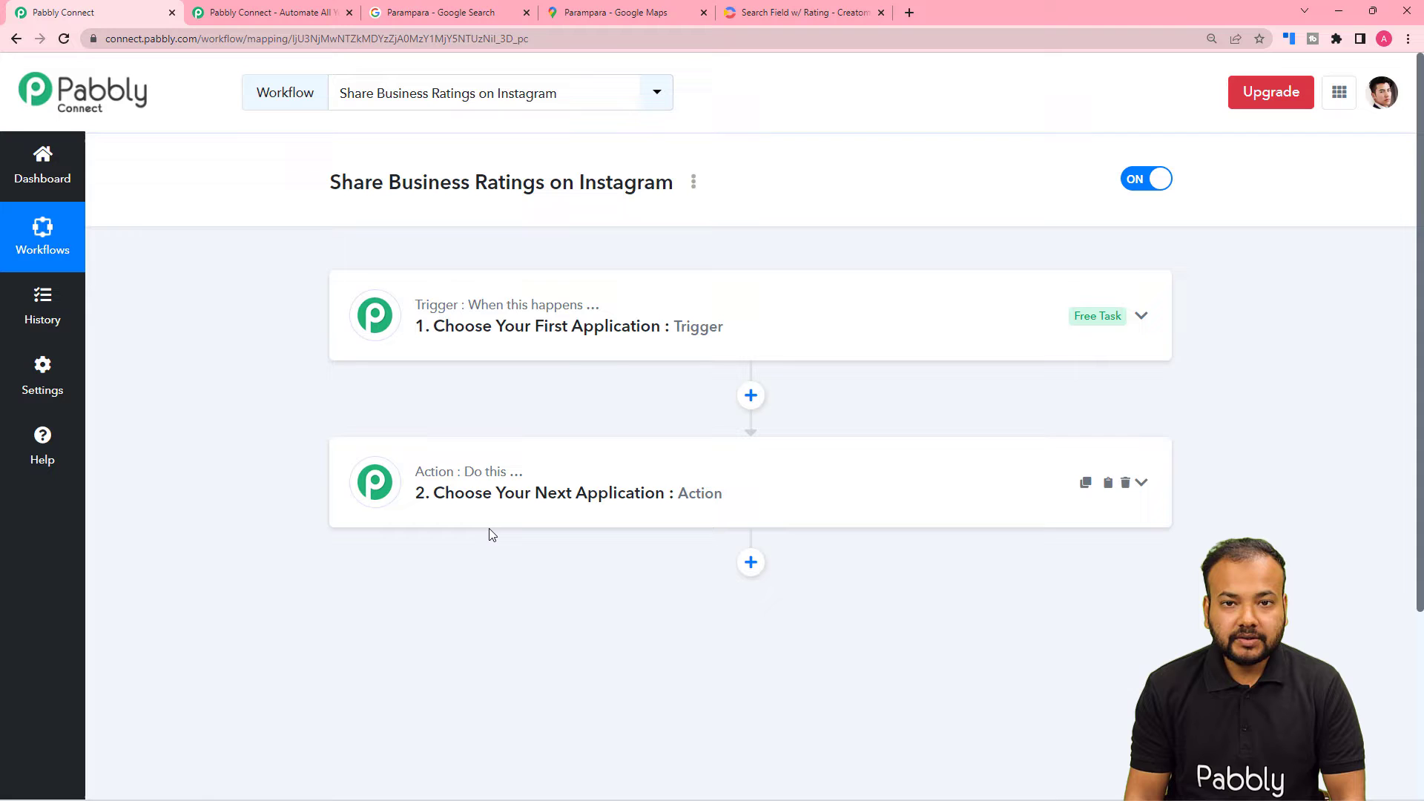
left_click(442, 356)
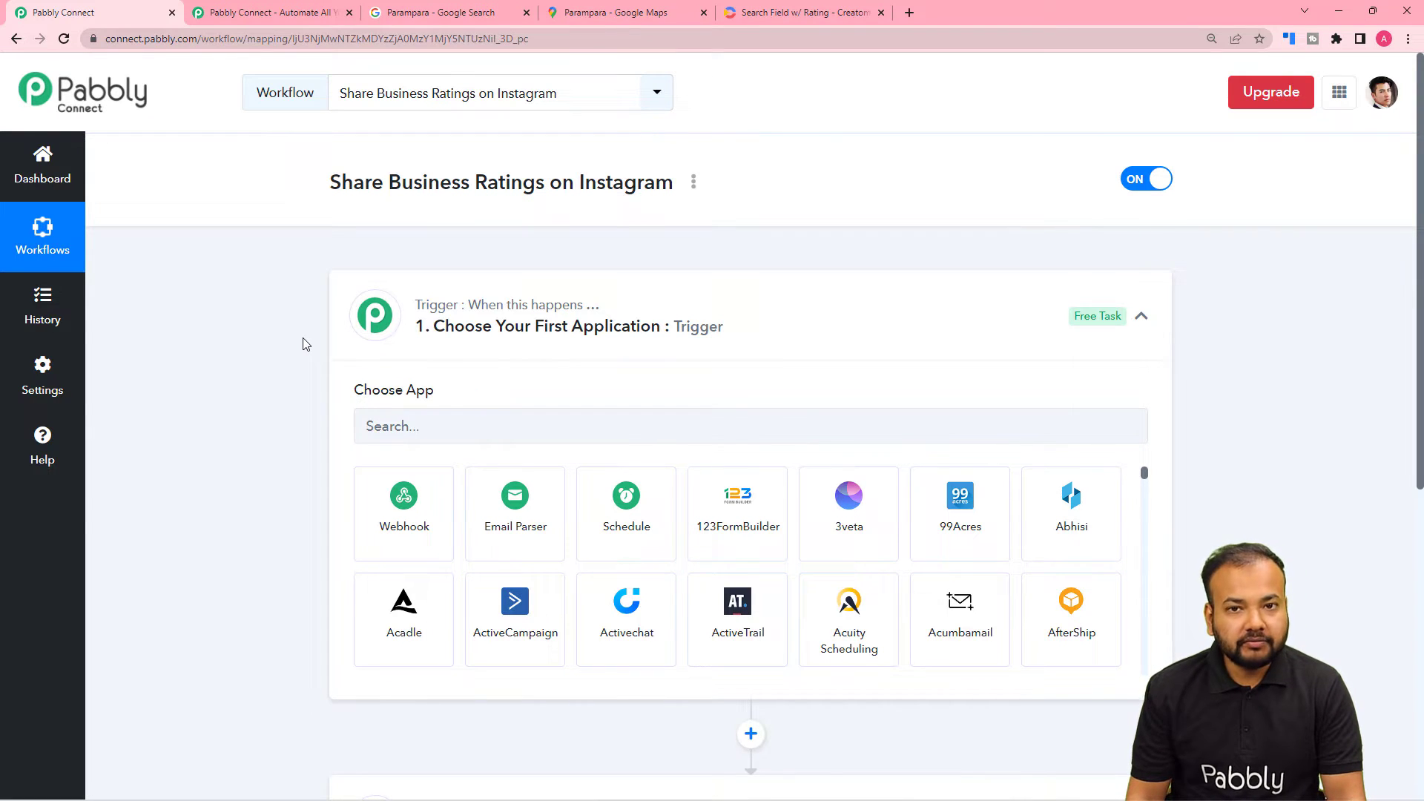
scroll(303, 341, "down", 5)
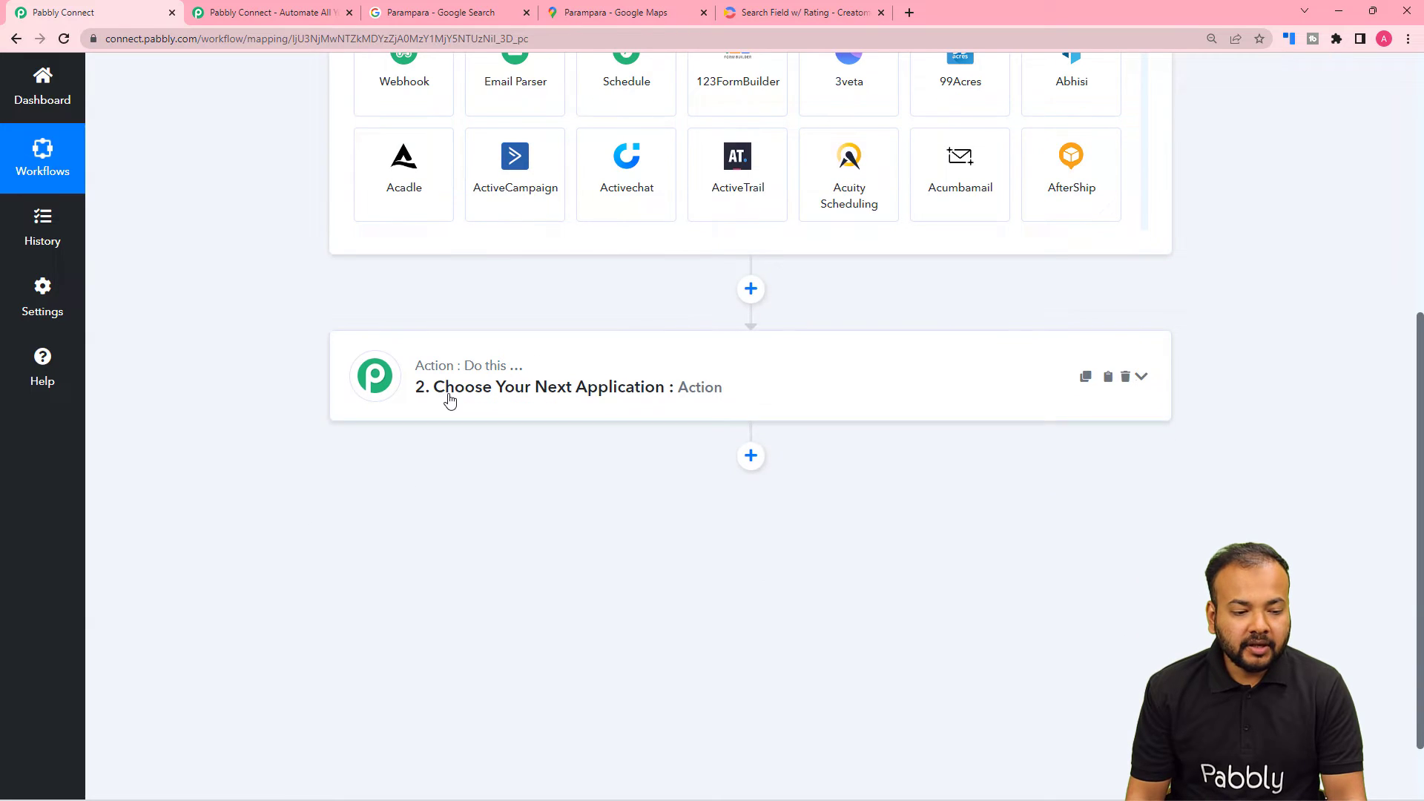
left_click(451, 400)
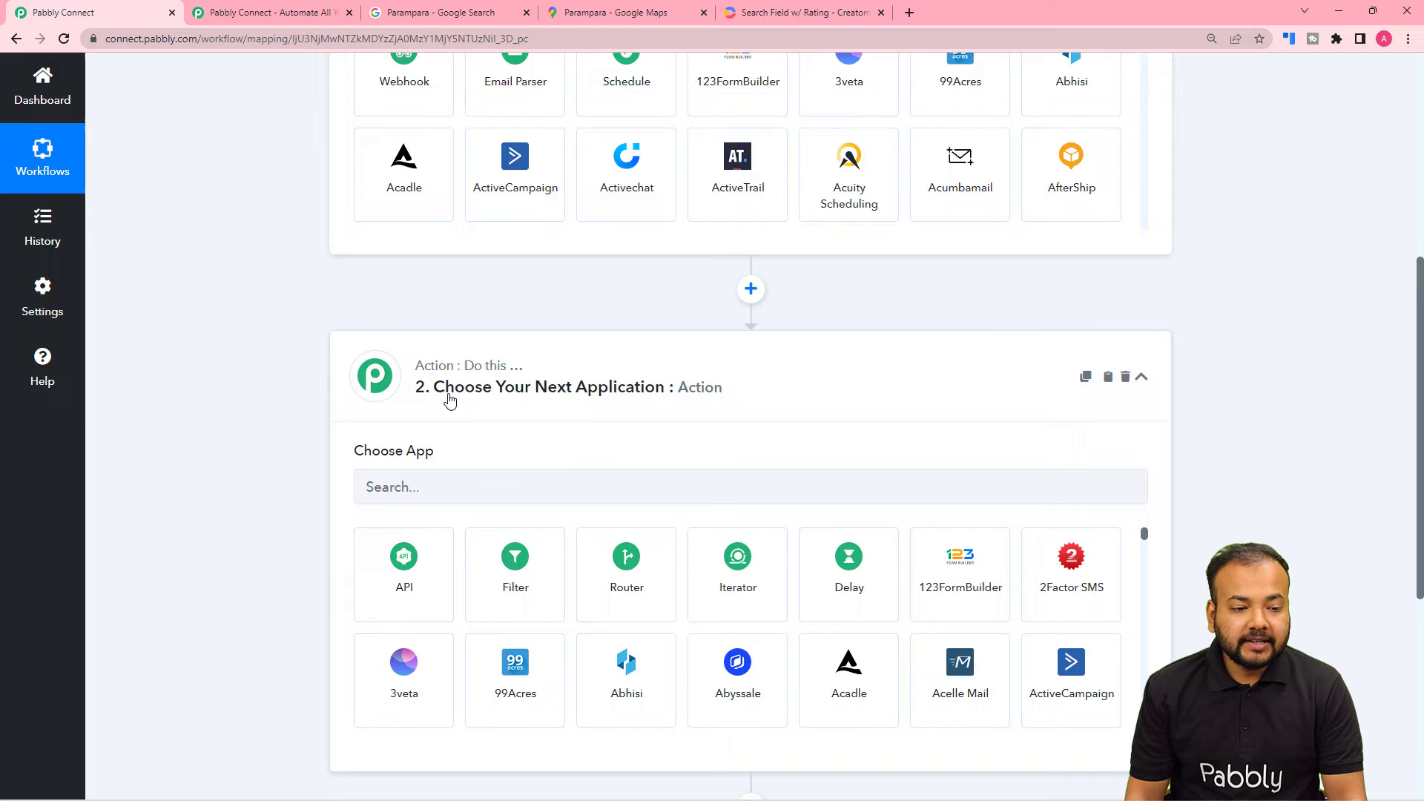
scroll(451, 401, "up", 5)
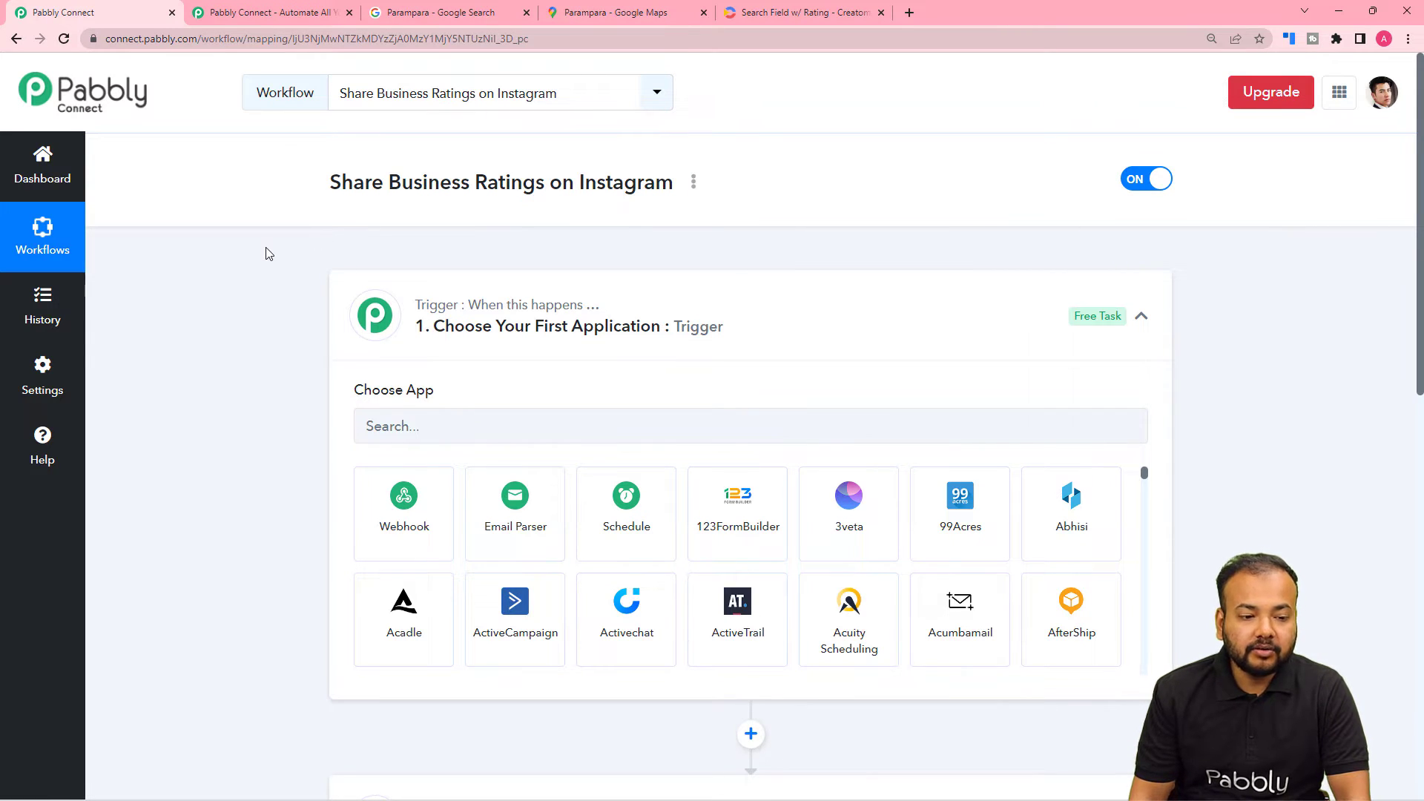
scroll(269, 254, "down", 2)
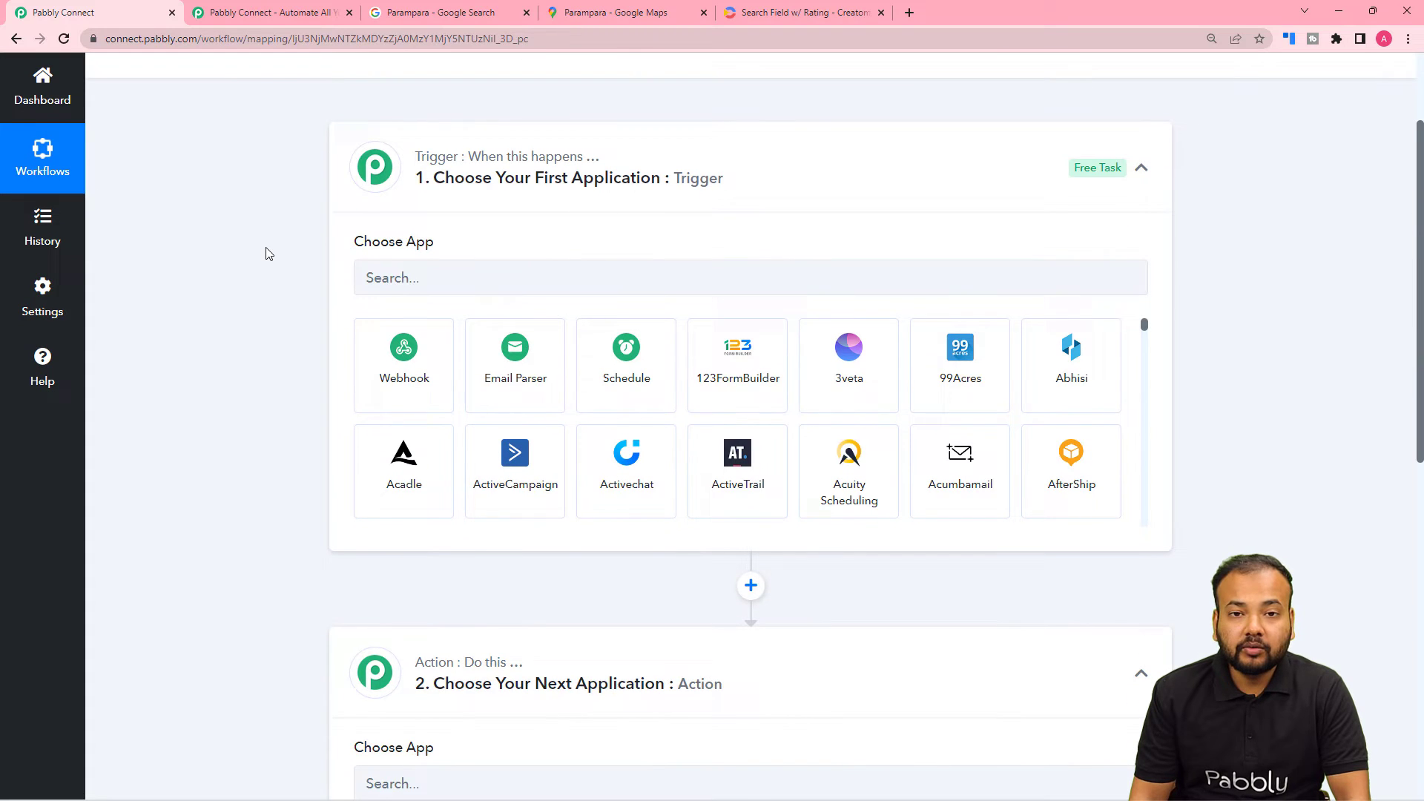
scroll(269, 253, "down", 3)
scroll(268, 253, "up", 5)
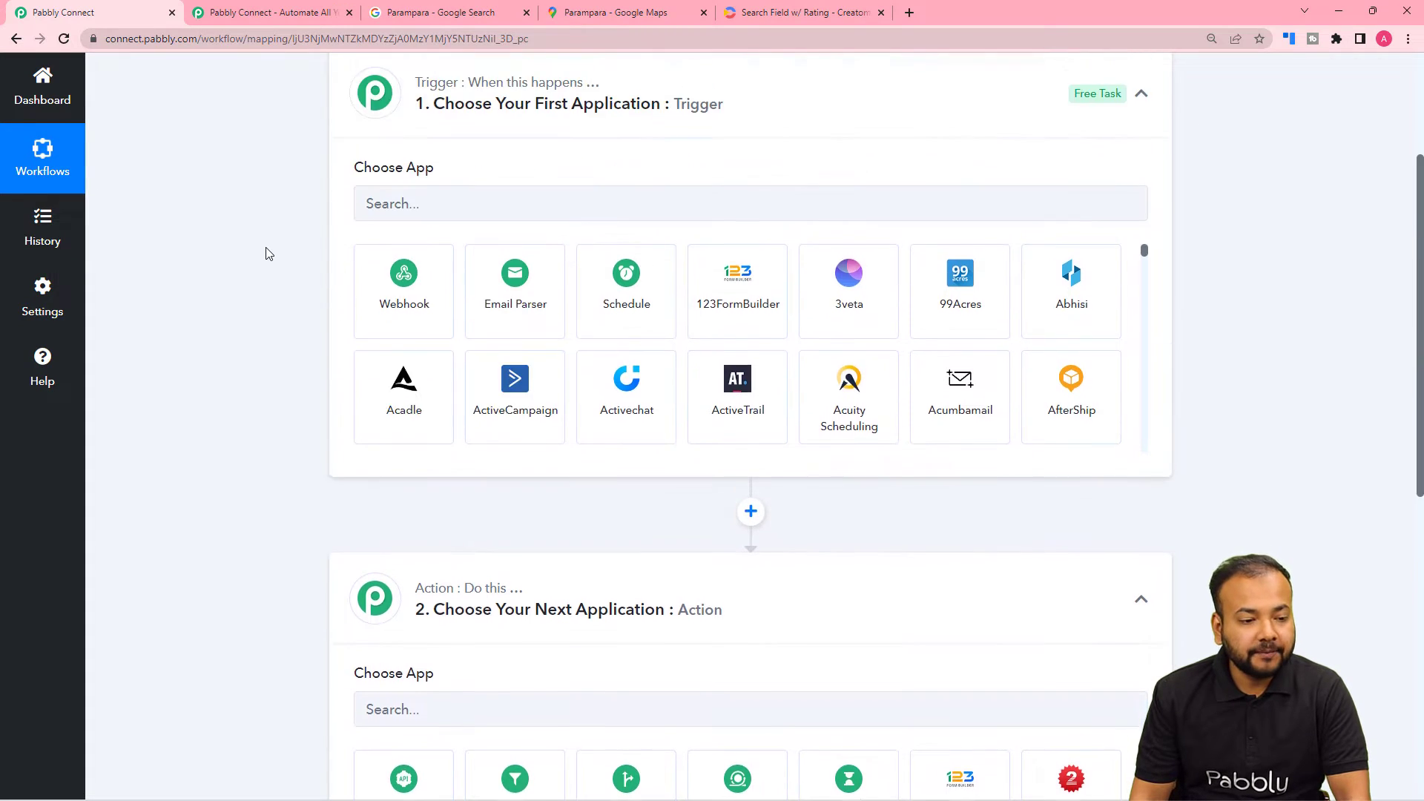
Step: Set the trigger app to Google My Business with New Review as the trigger event
left_click(460, 351)
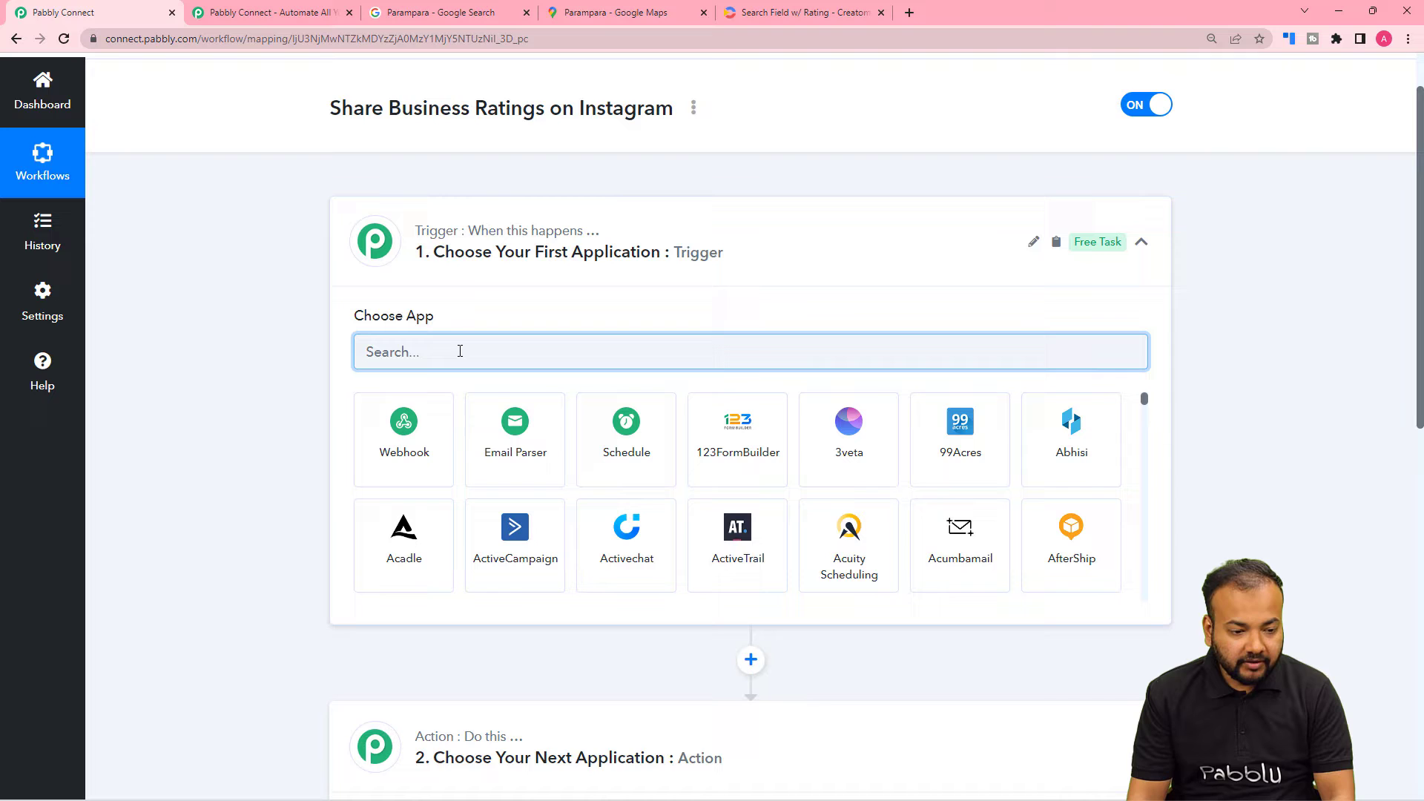
type("goo")
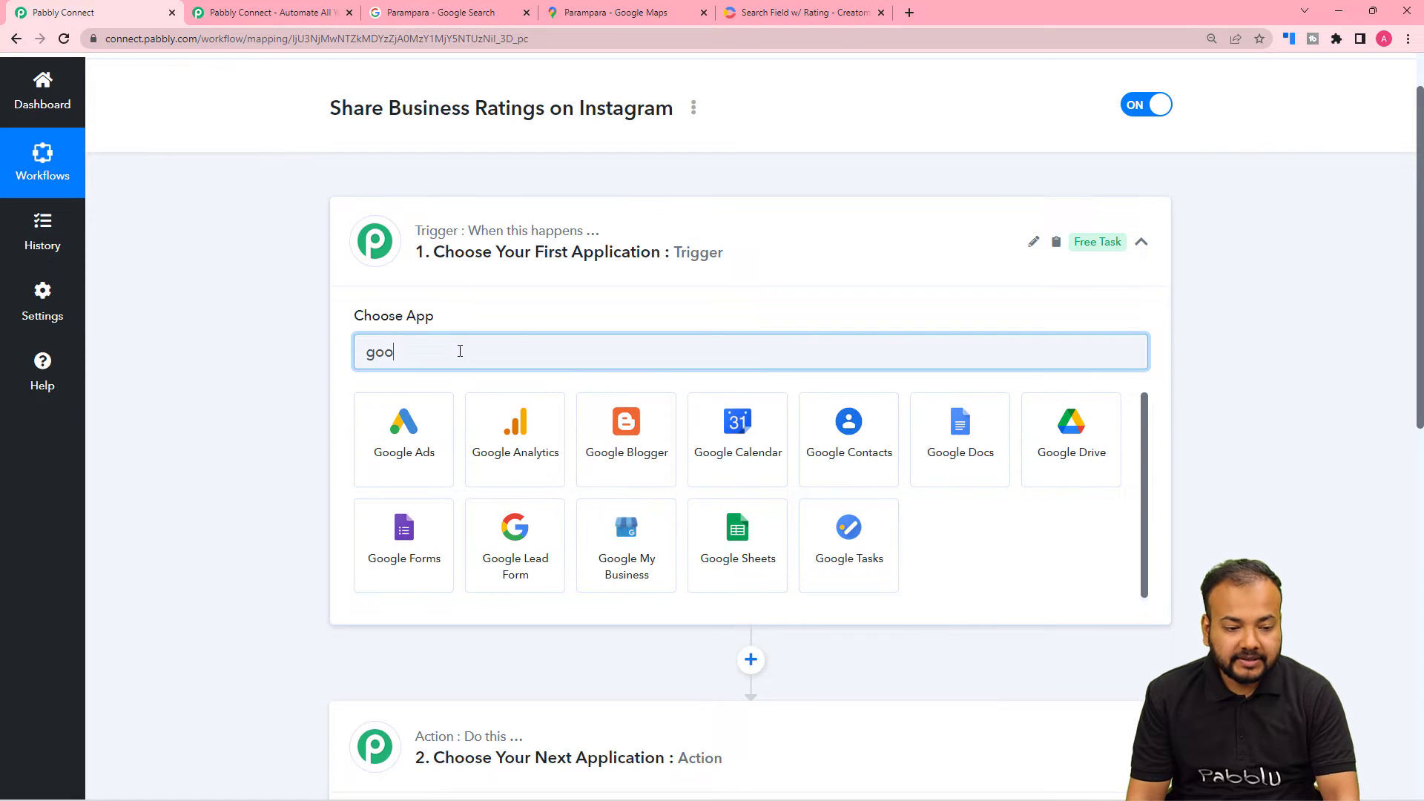
left_click(650, 577)
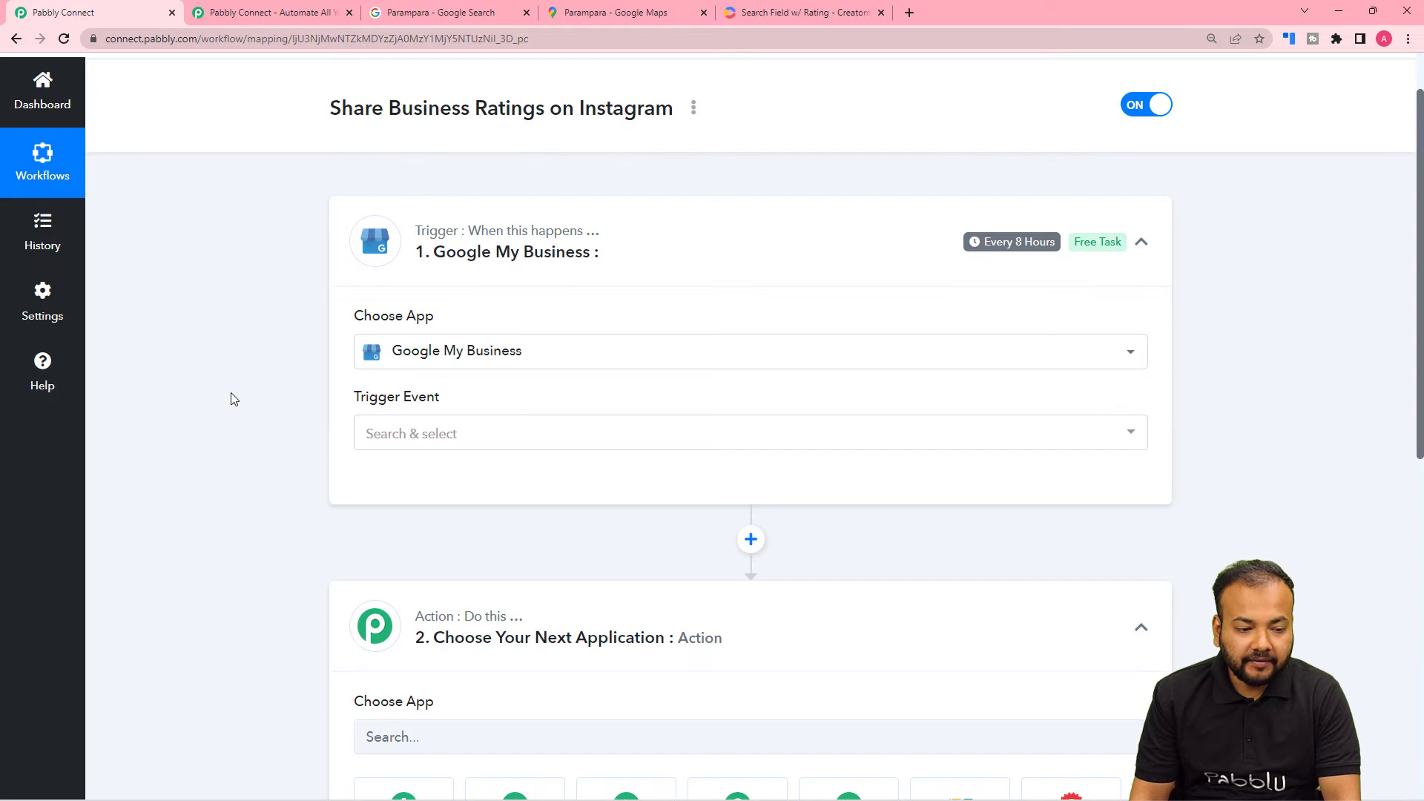
left_click(429, 360)
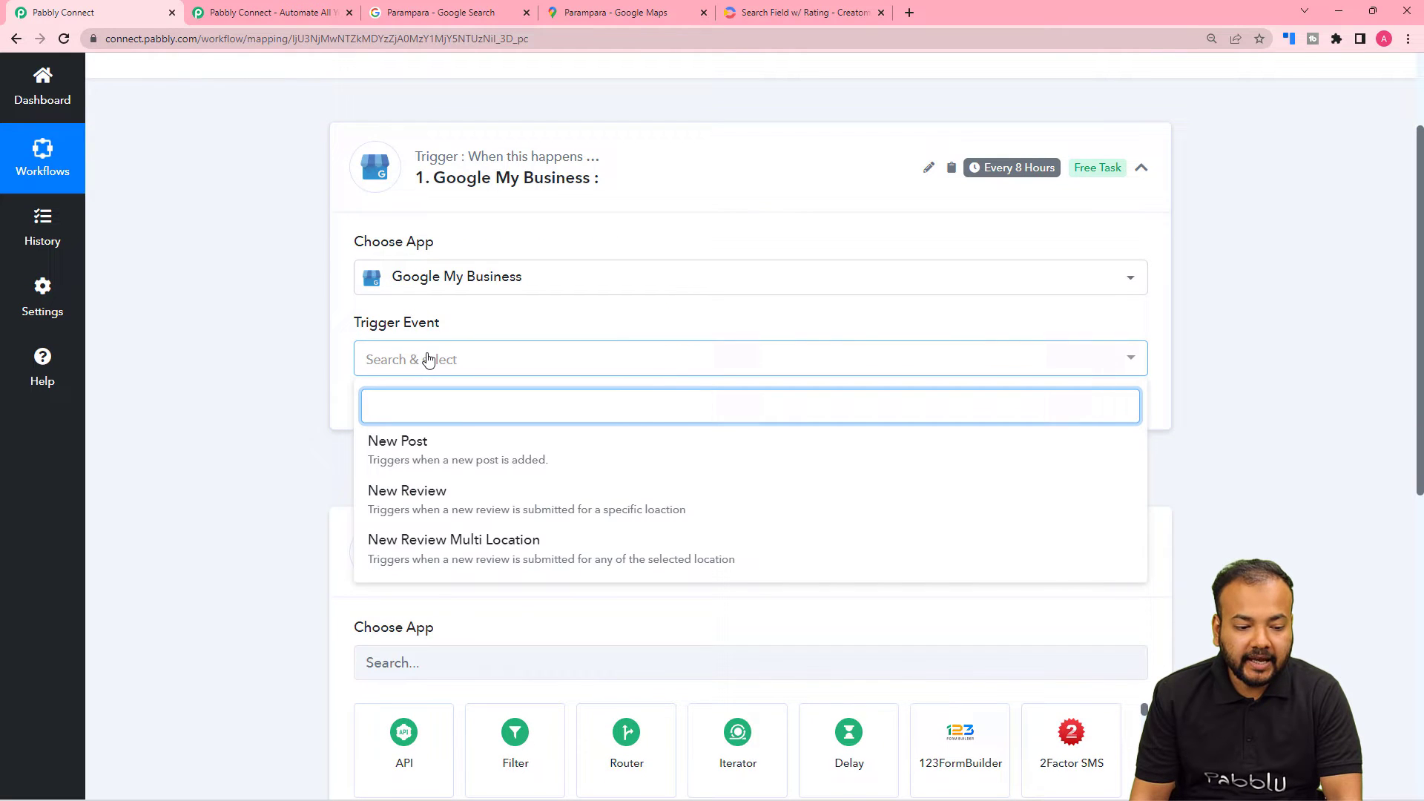
left_click(408, 497)
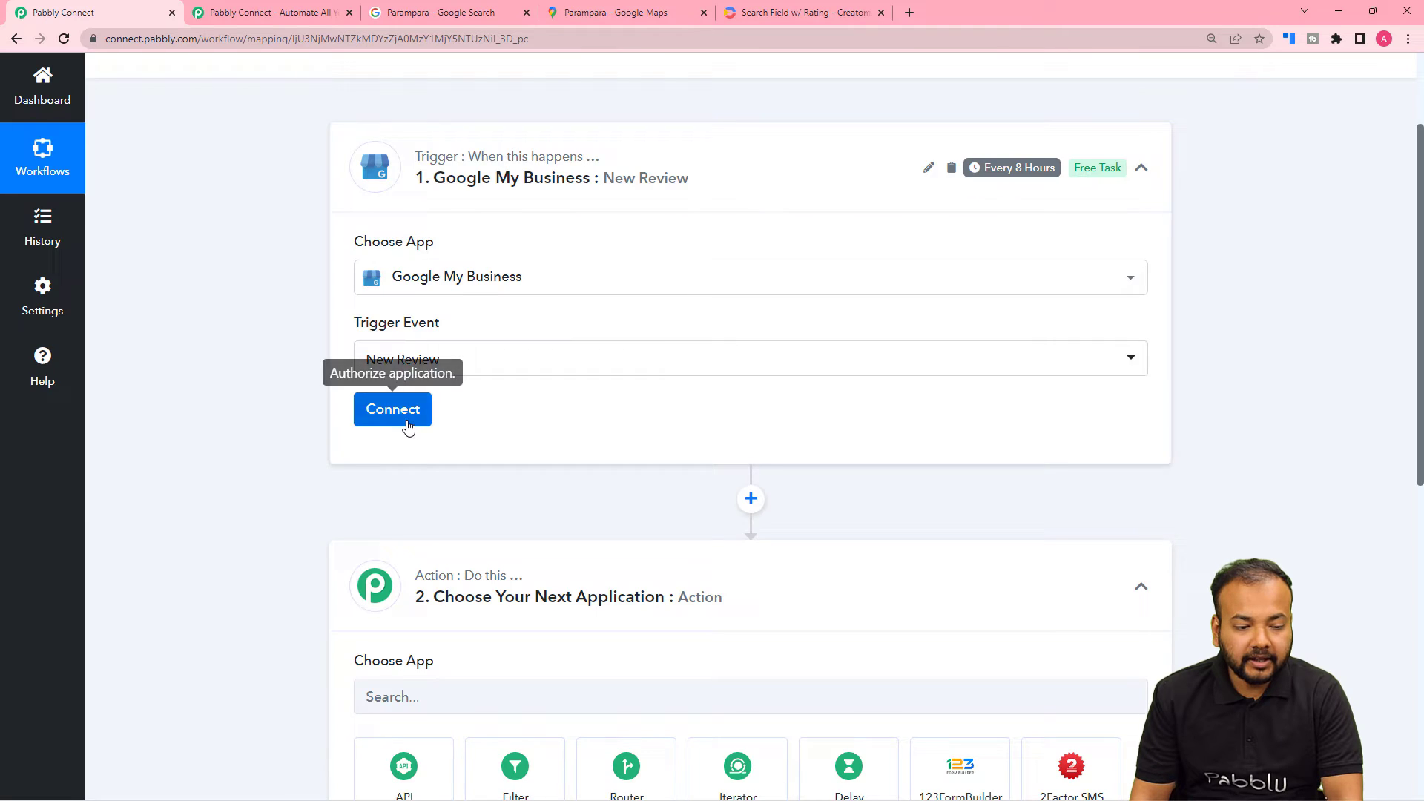
Step: Add a new Google My Business connection for the trigger by signing in with the business's Google account and granting pabbly.com access
left_click(406, 424)
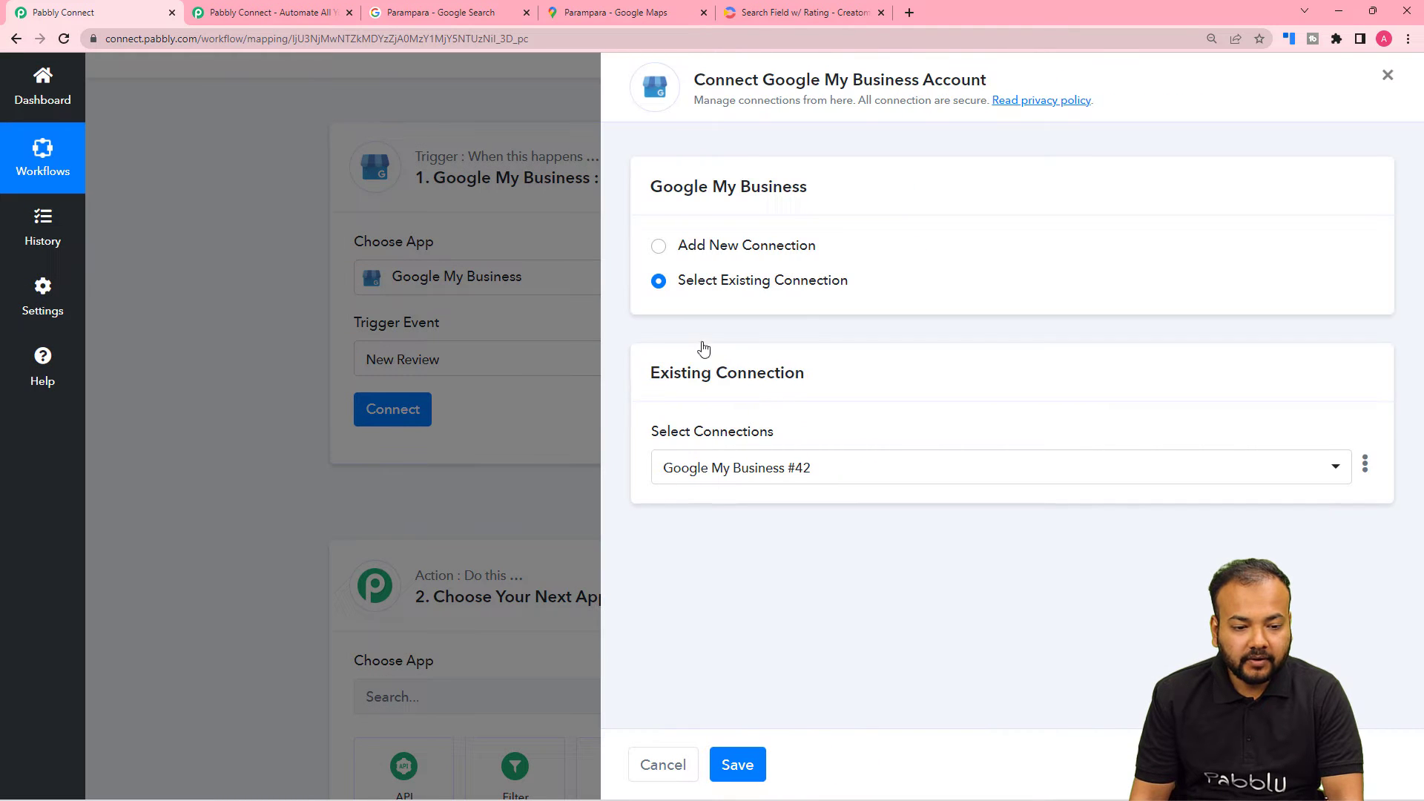
left_click(662, 252)
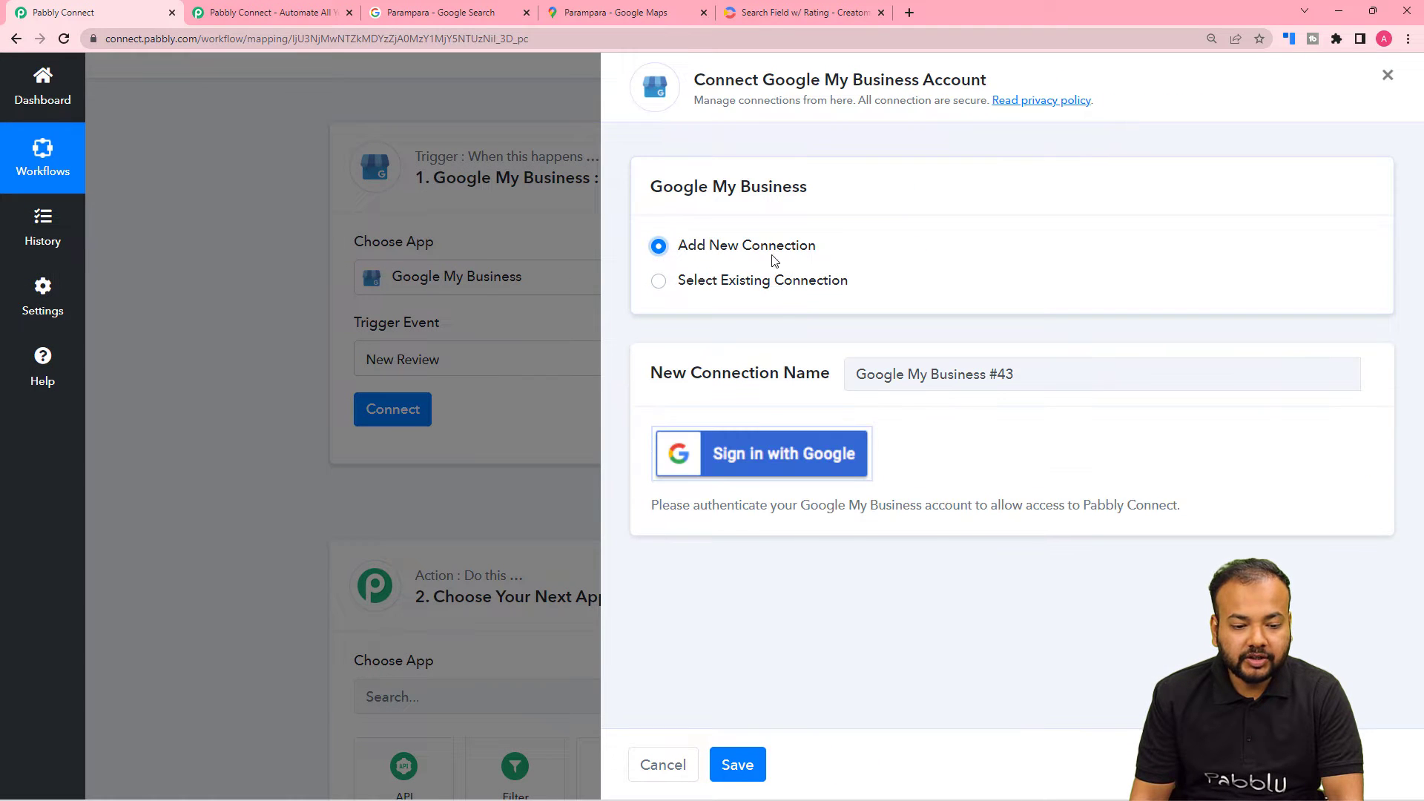
left_click(761, 460)
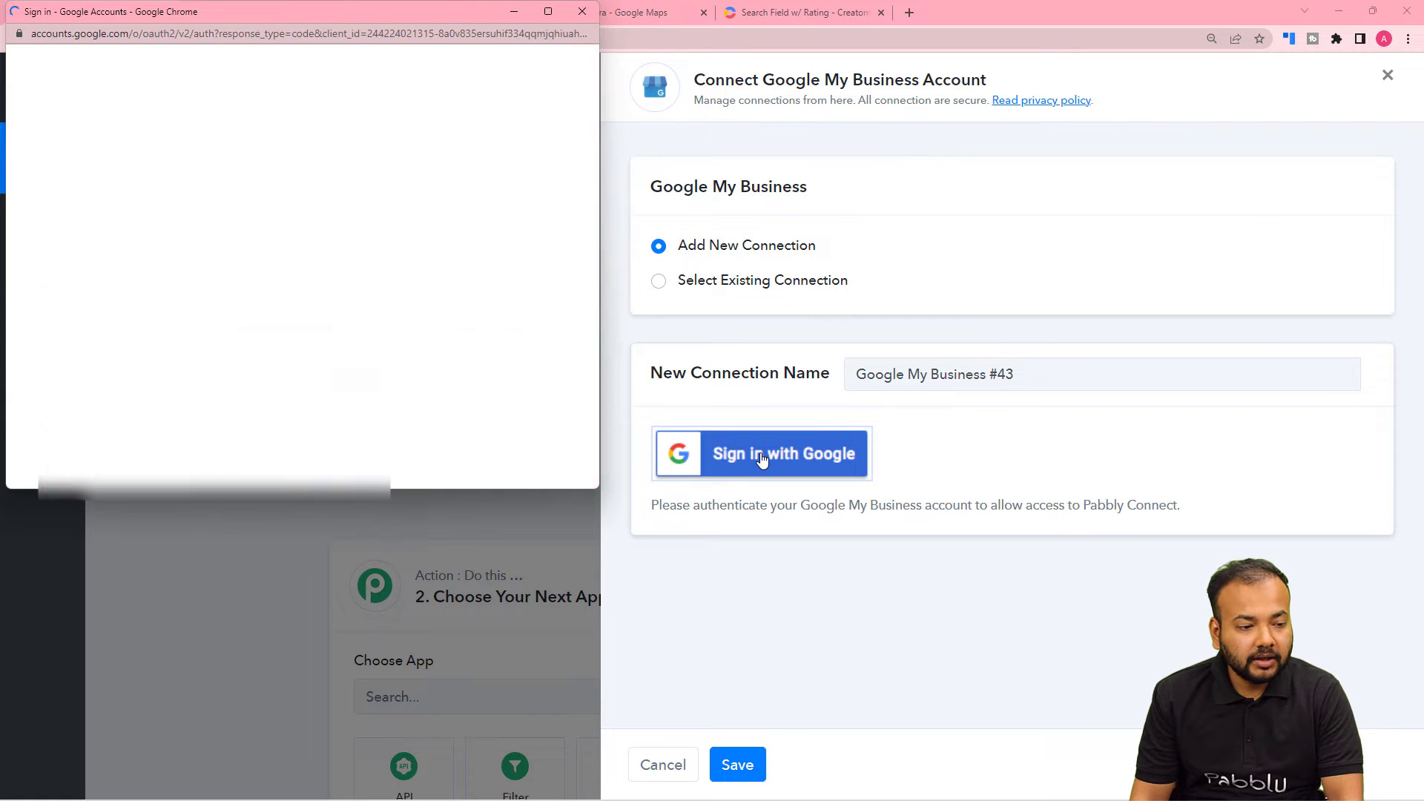
left_click_drag(593, 199, 589, 393)
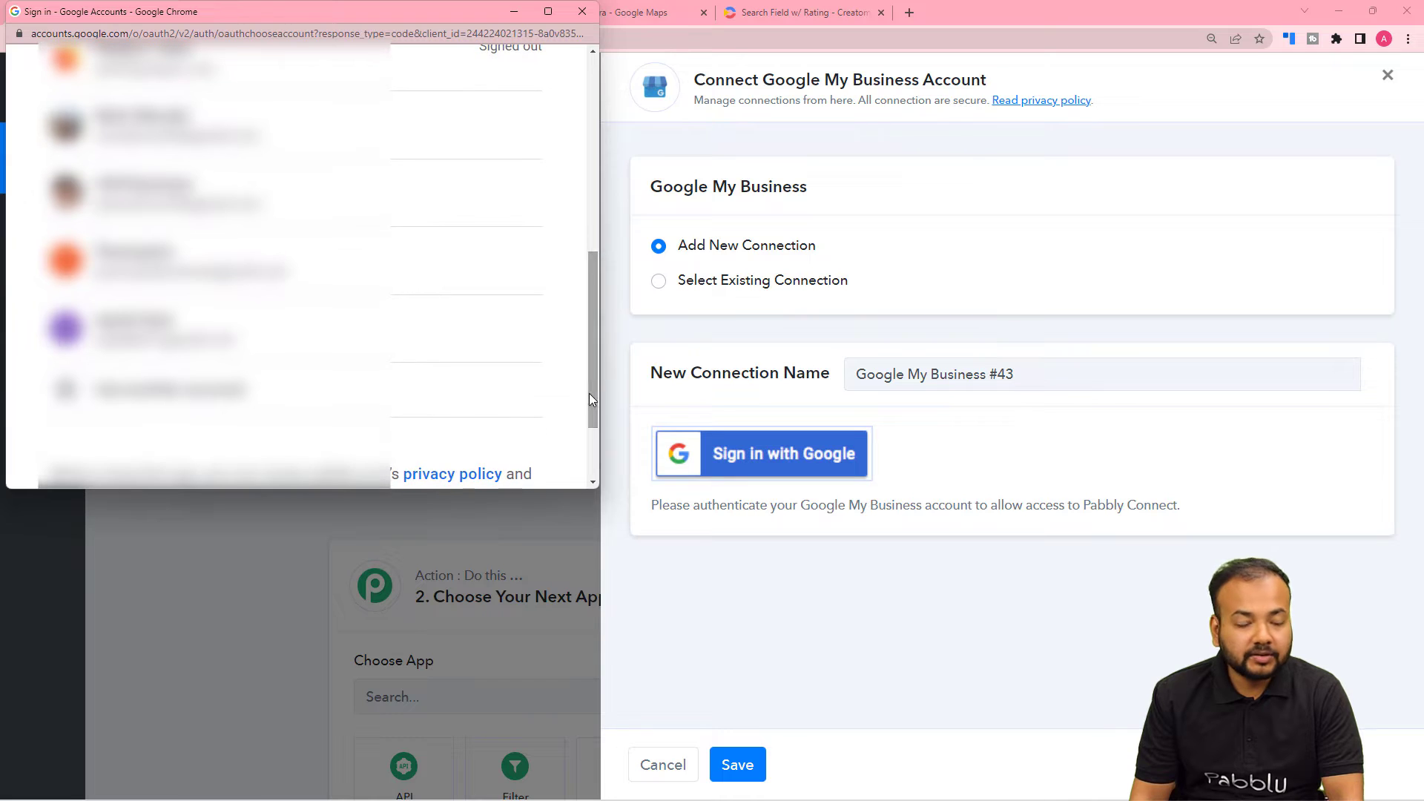
left_click(377, 263)
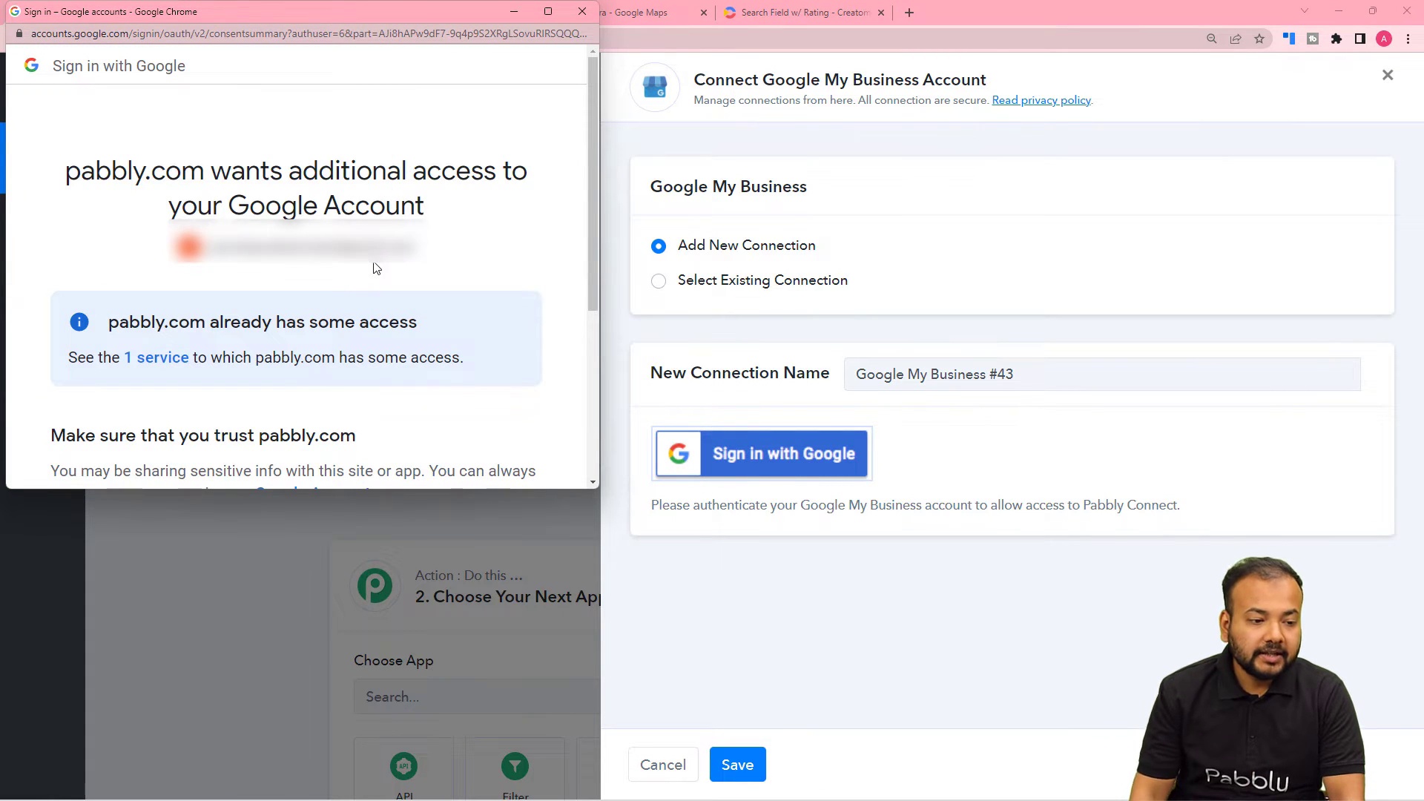
scroll(376, 269, "down", 4)
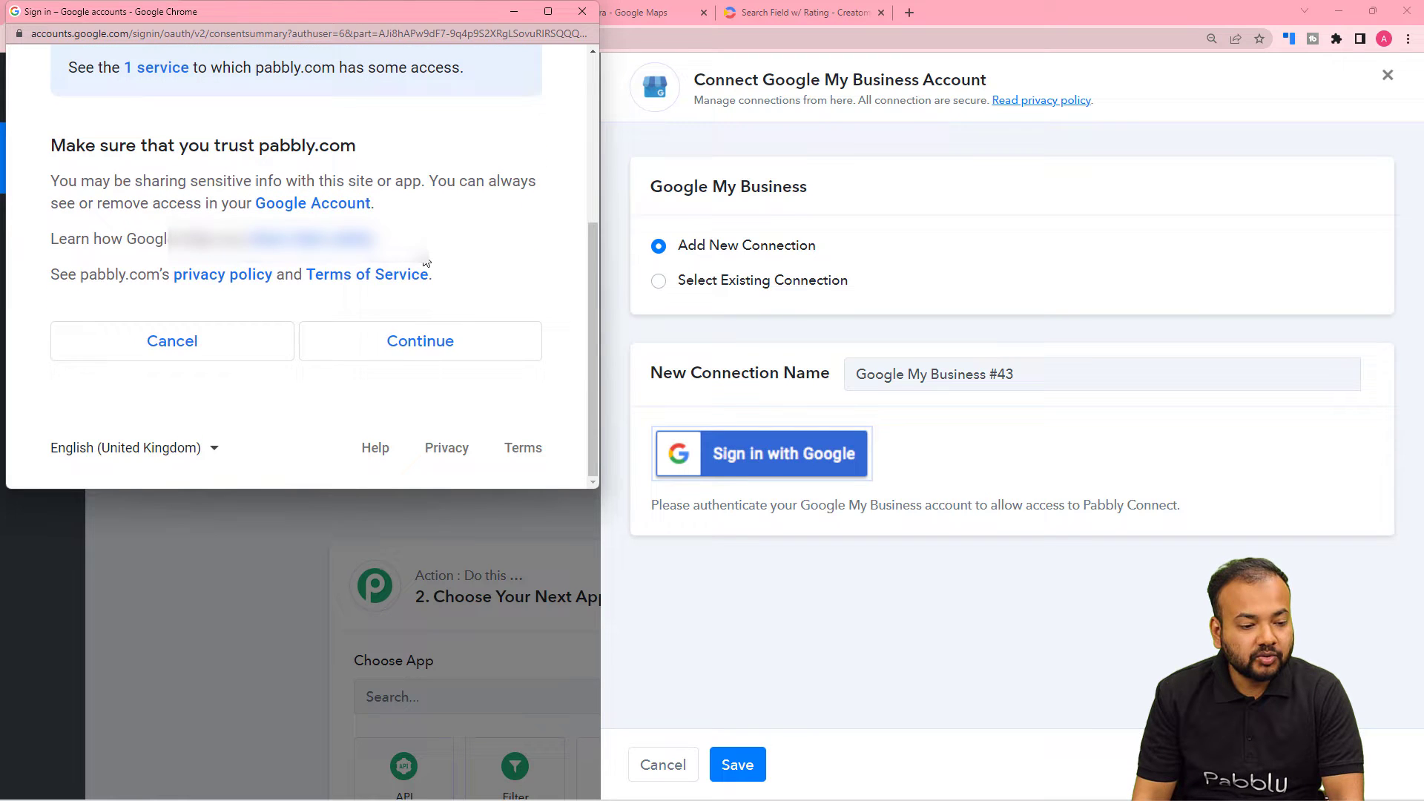
left_click(424, 348)
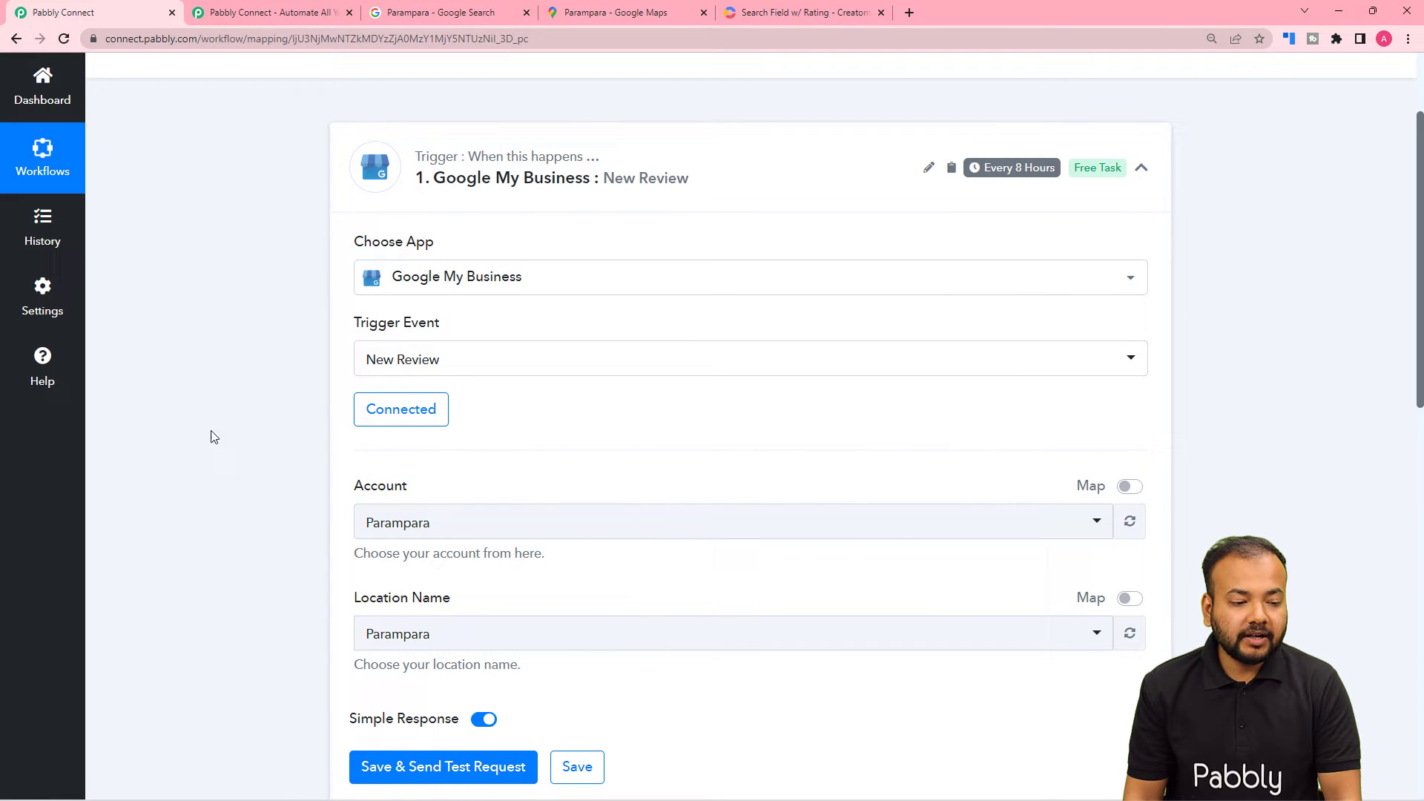
Step: Check the trigger's Parampara account and location against the business's reviews on Google Search
scroll(226, 415, "down", 3)
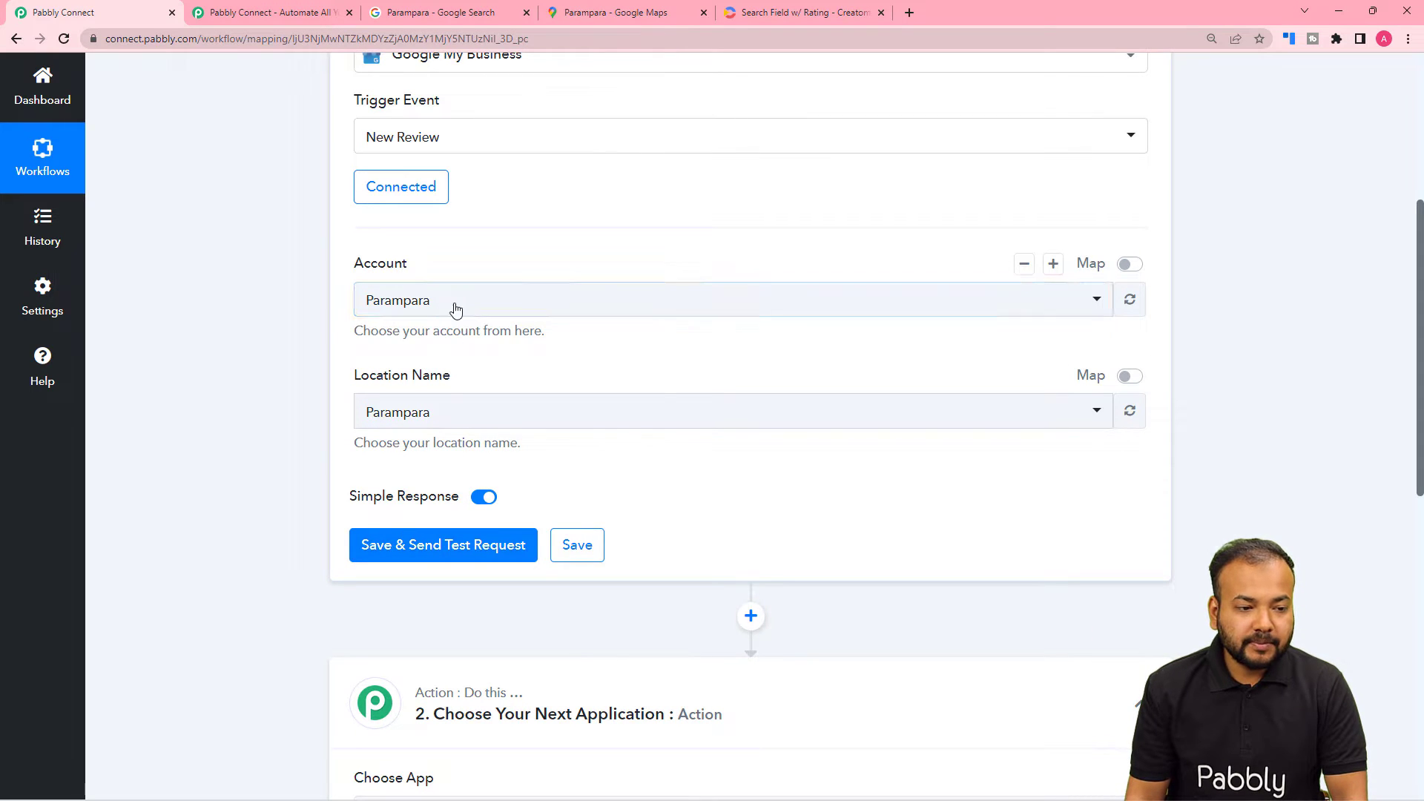
scroll(438, 308, "down", 2)
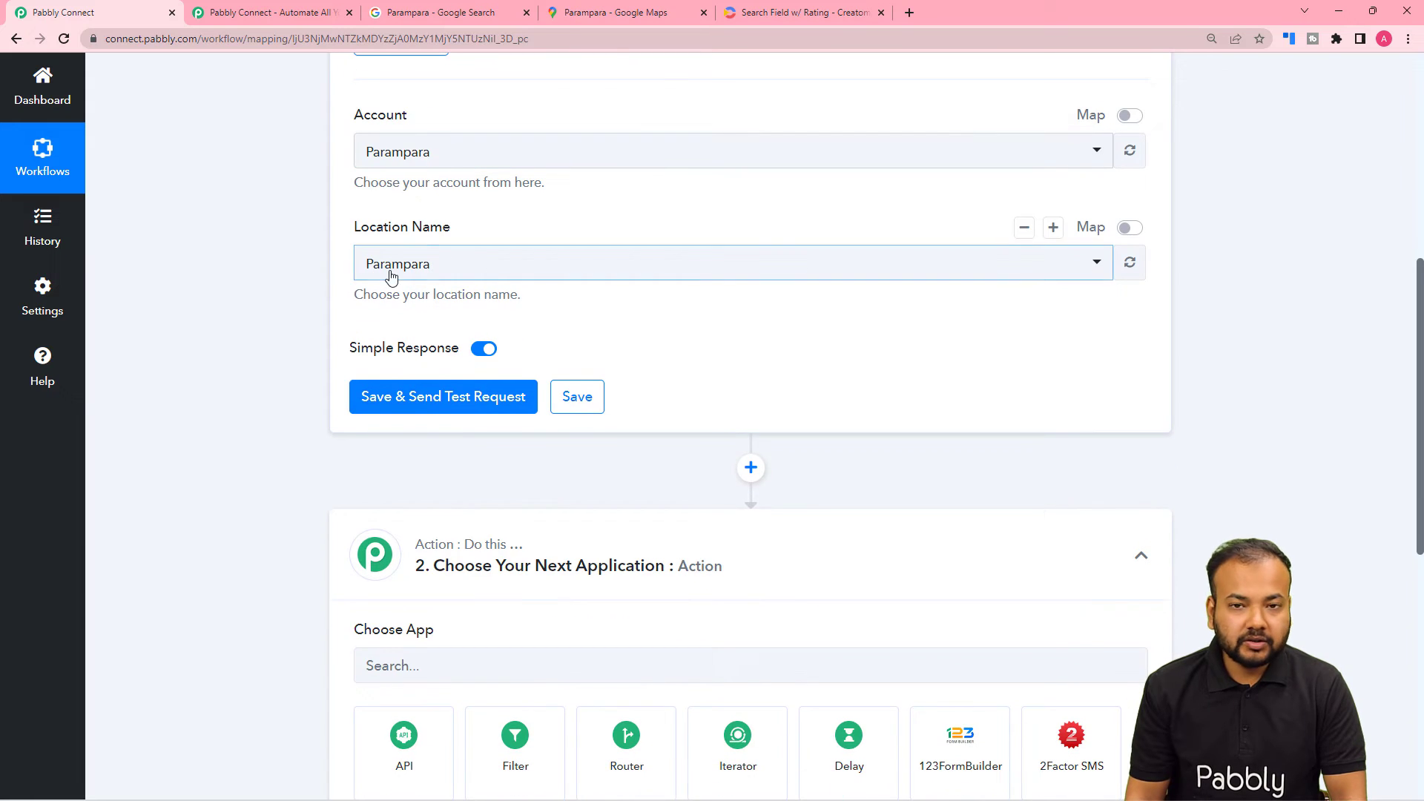
left_click(384, 160)
left_click(410, 232)
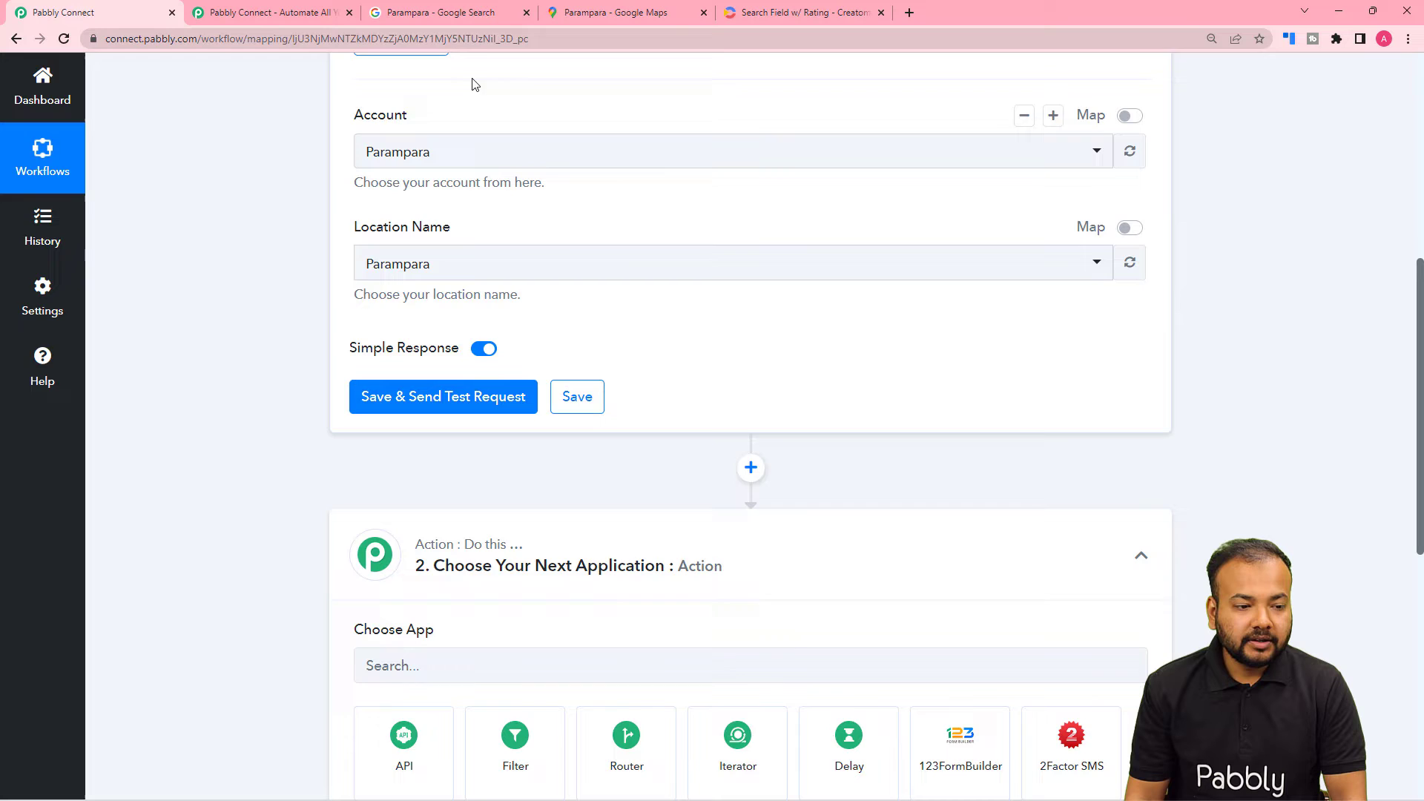
left_click(468, 15)
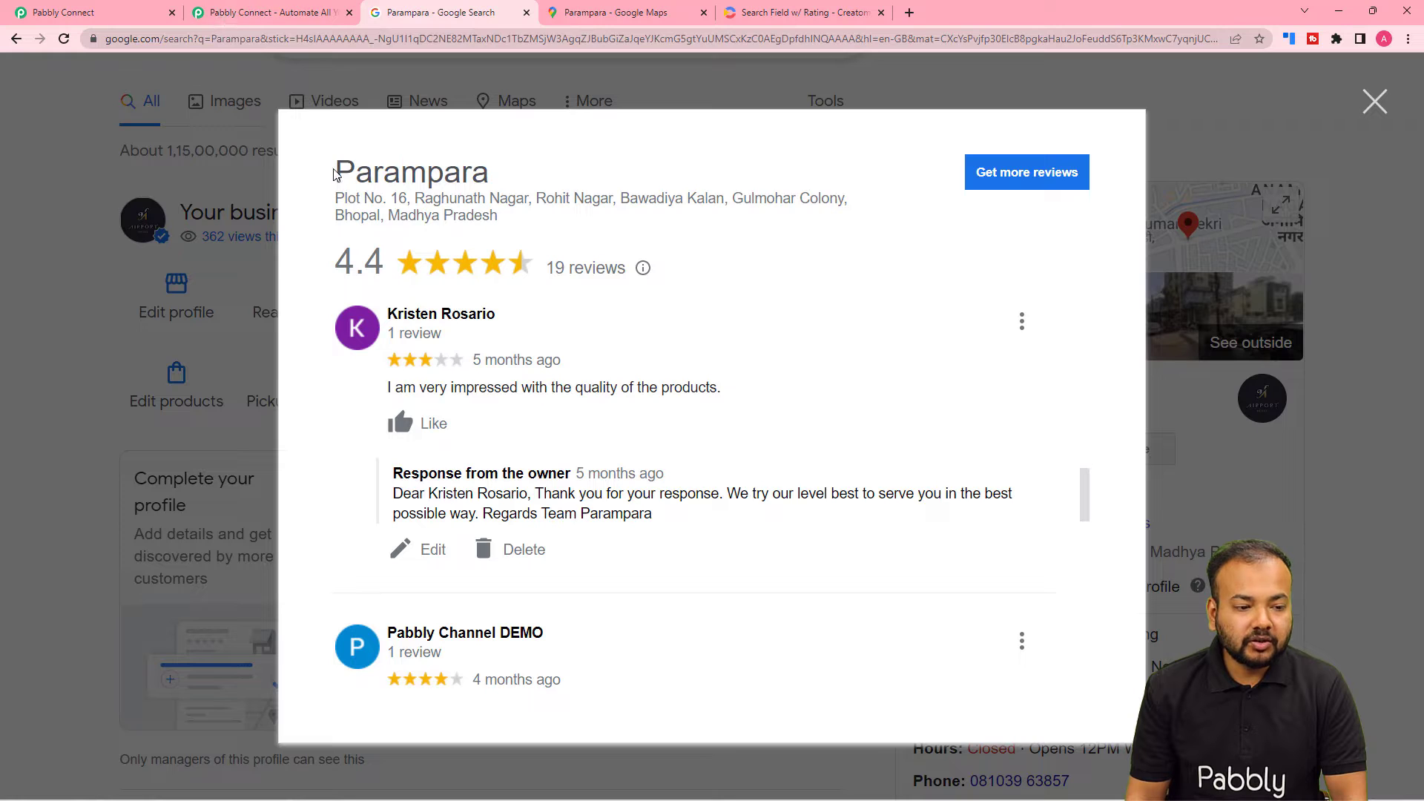
left_click(145, 12)
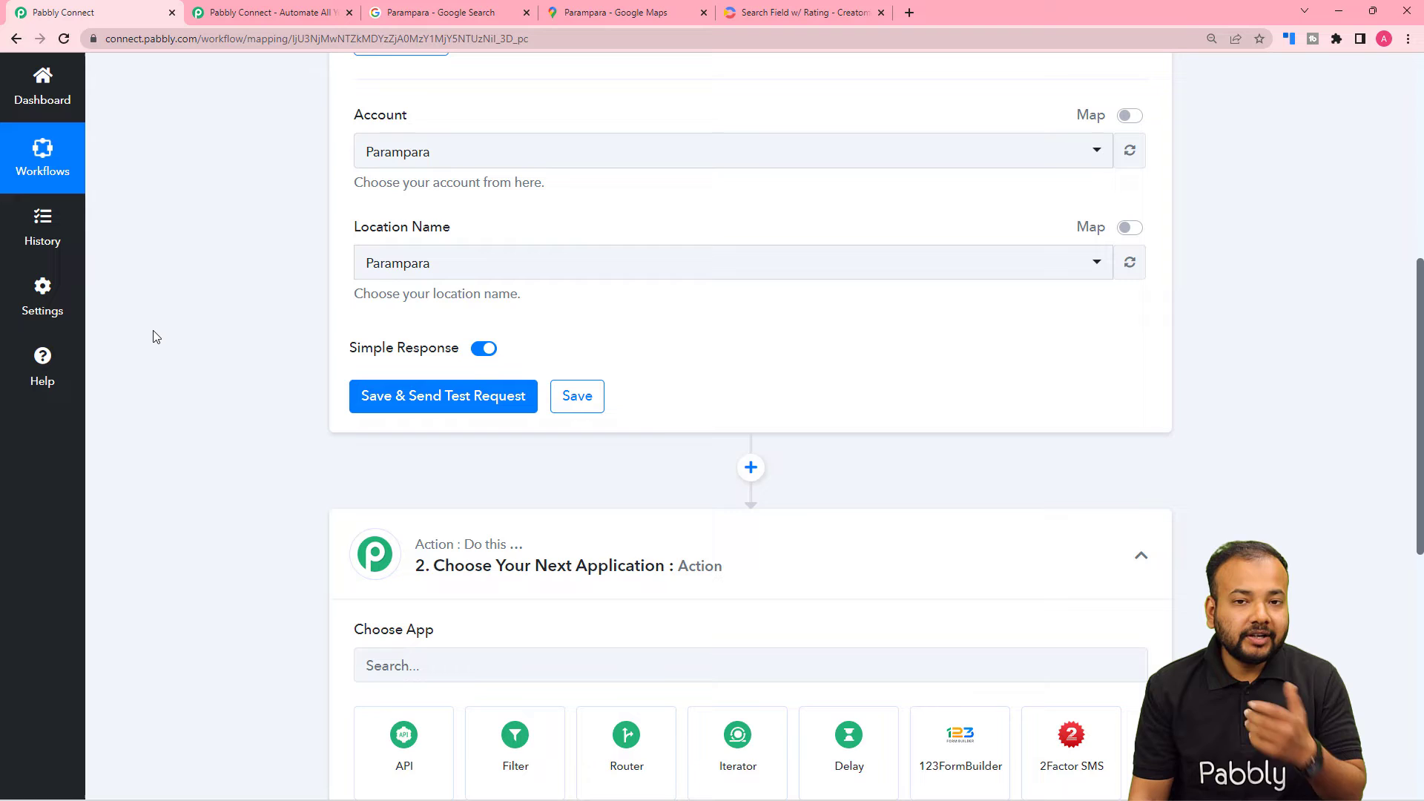
Step: Save the trigger, send a test request and review the received review data, enlarging the reviewer profile photo URL value
left_click(424, 411)
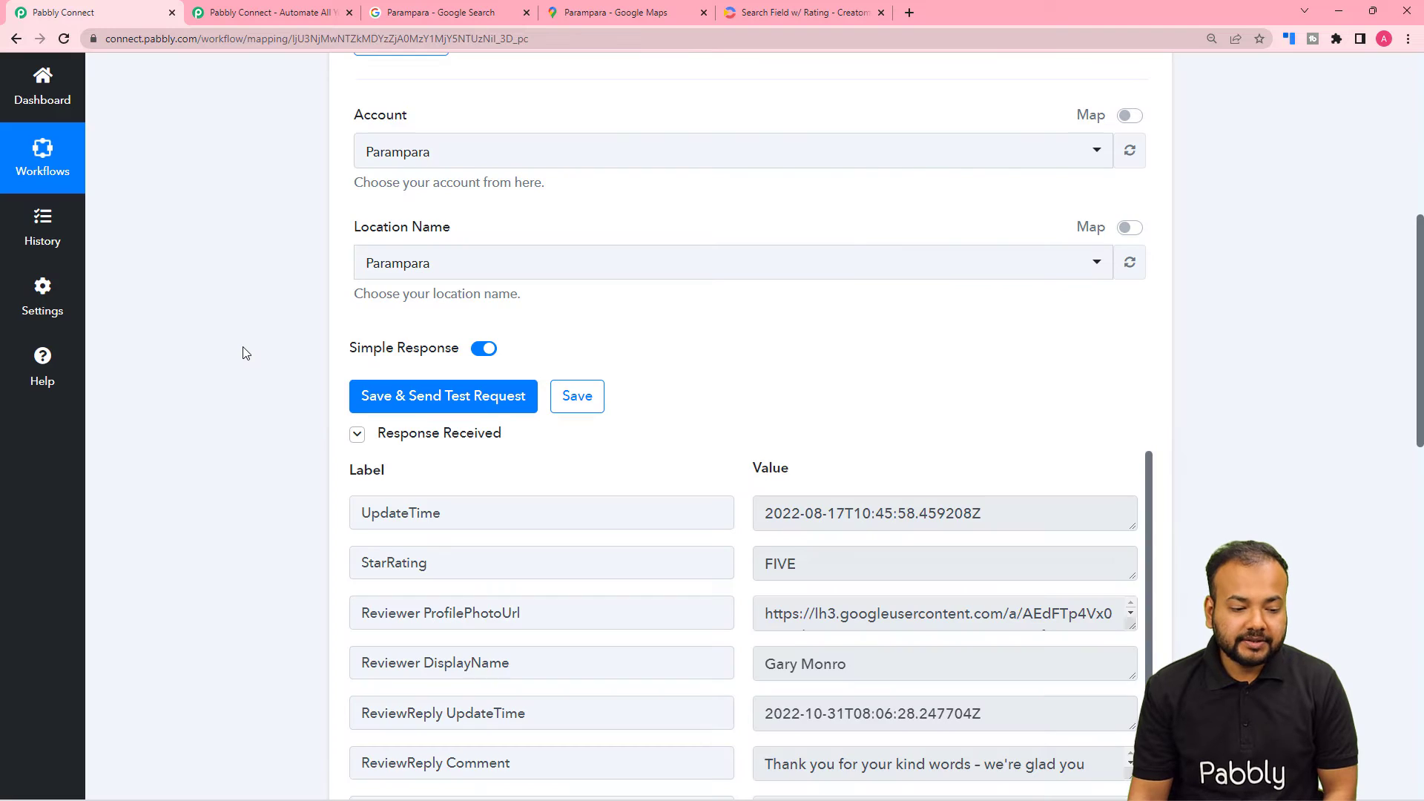
scroll(245, 353, "down", 2)
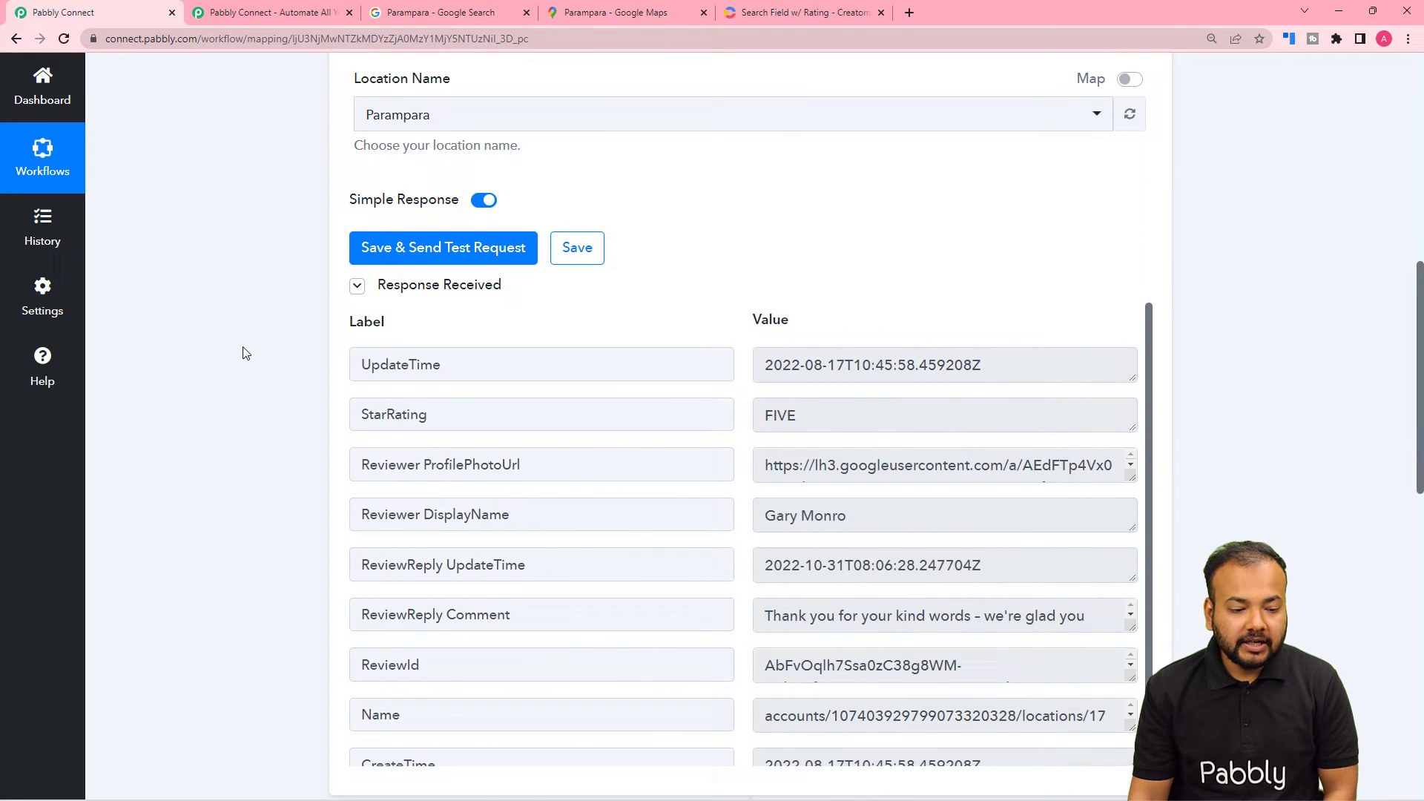
scroll(245, 353, "down", 1)
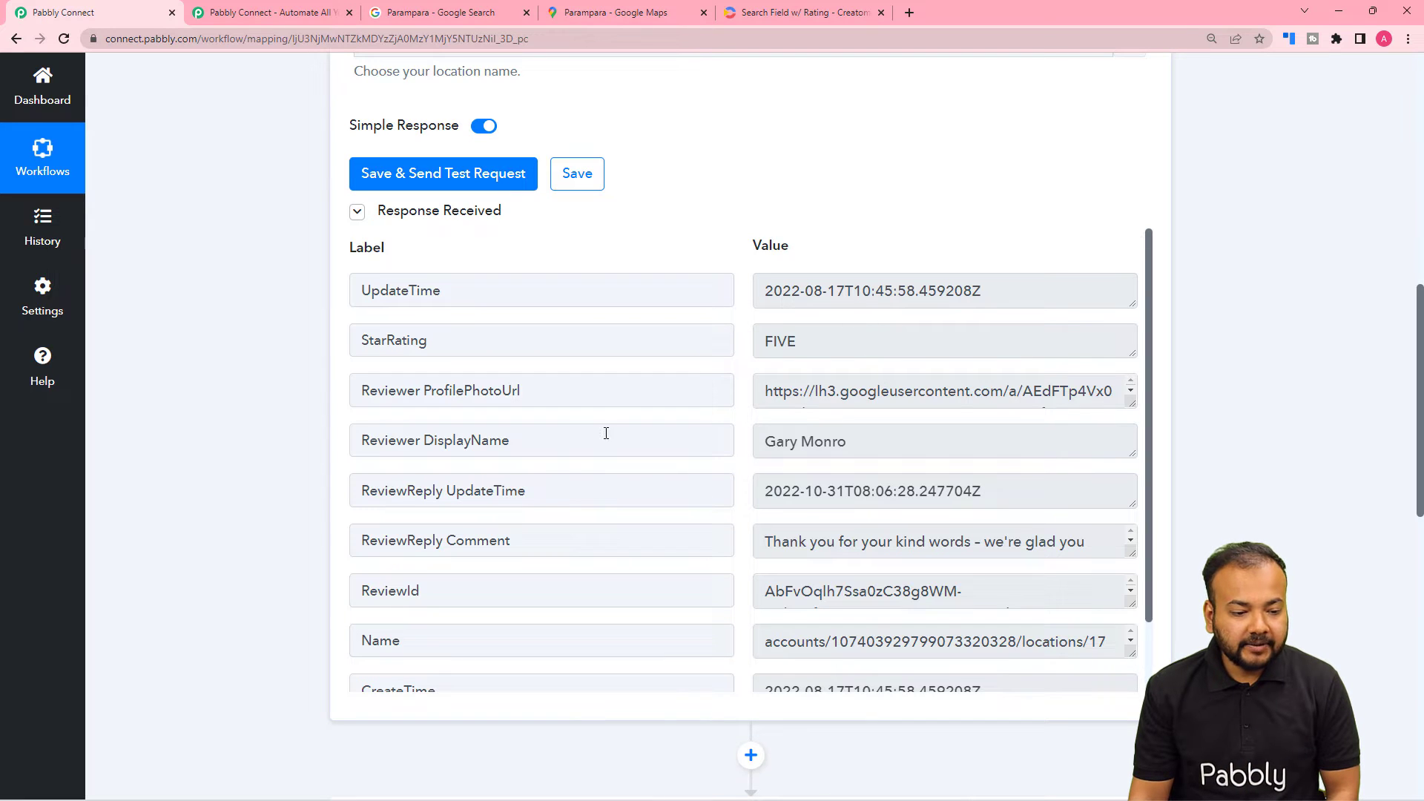
left_click_drag(1127, 403, 1129, 449)
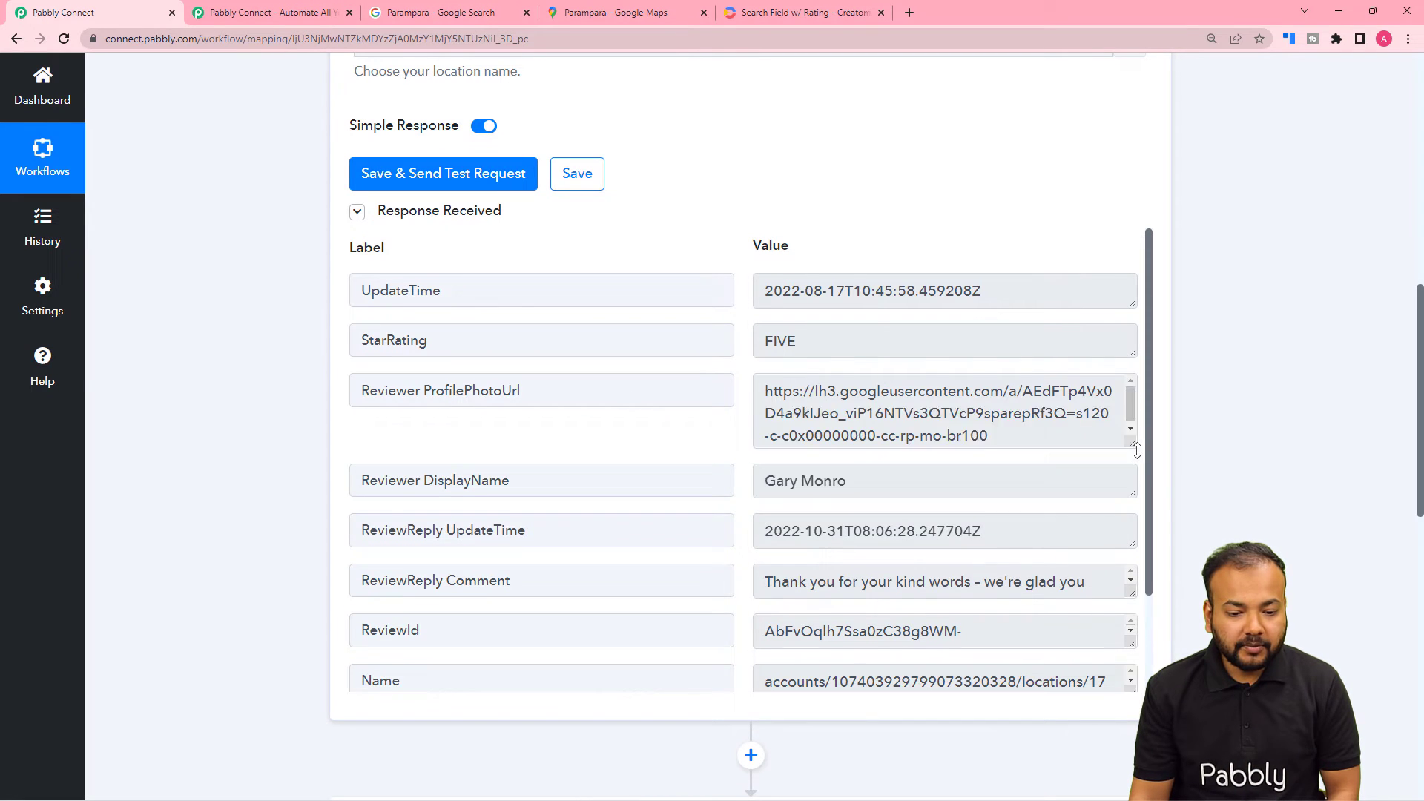
scroll(848, 412, "down", 1)
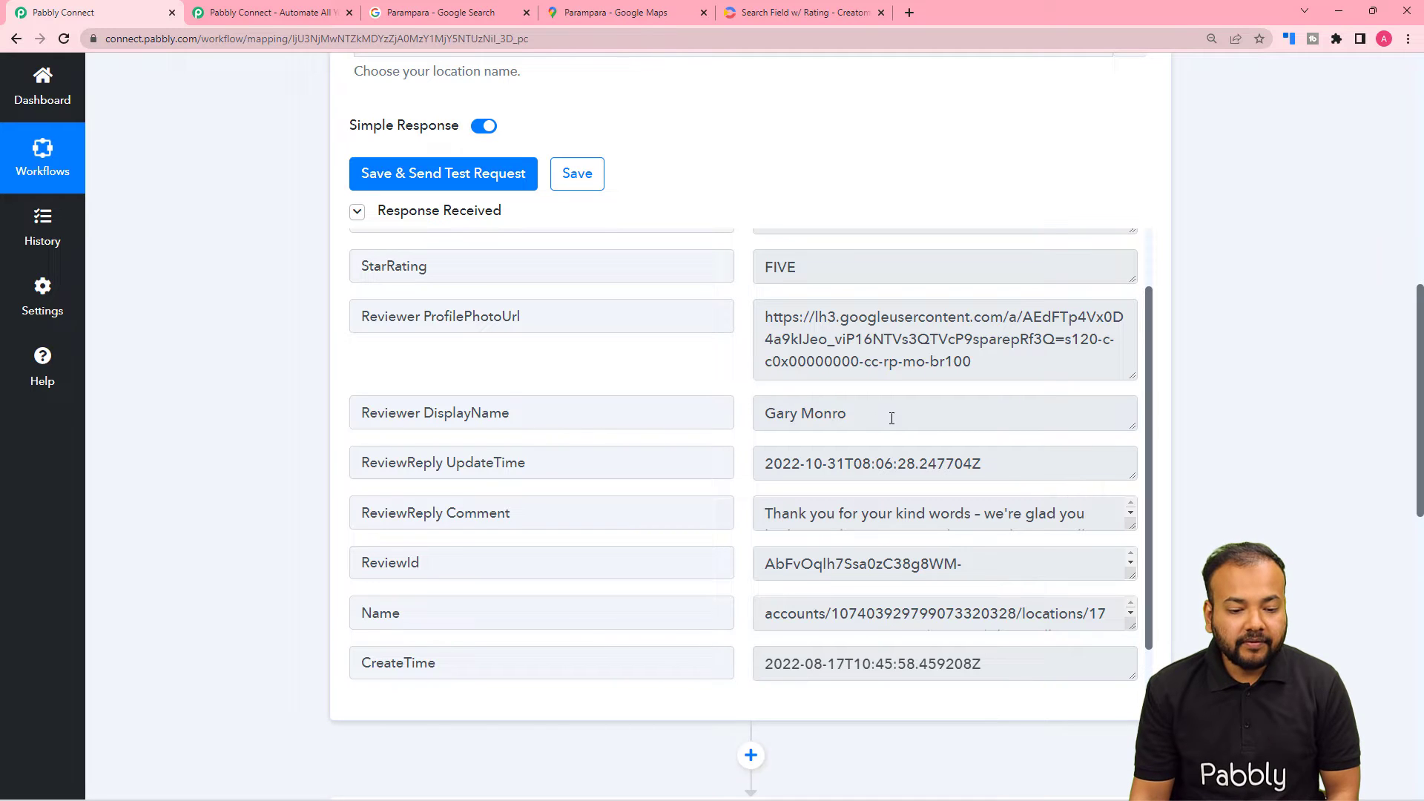
Step: Enlarge the ReviewReply Comment and Comment values in the trigger's received response to read their full text
scroll(598, 451, "down", 1)
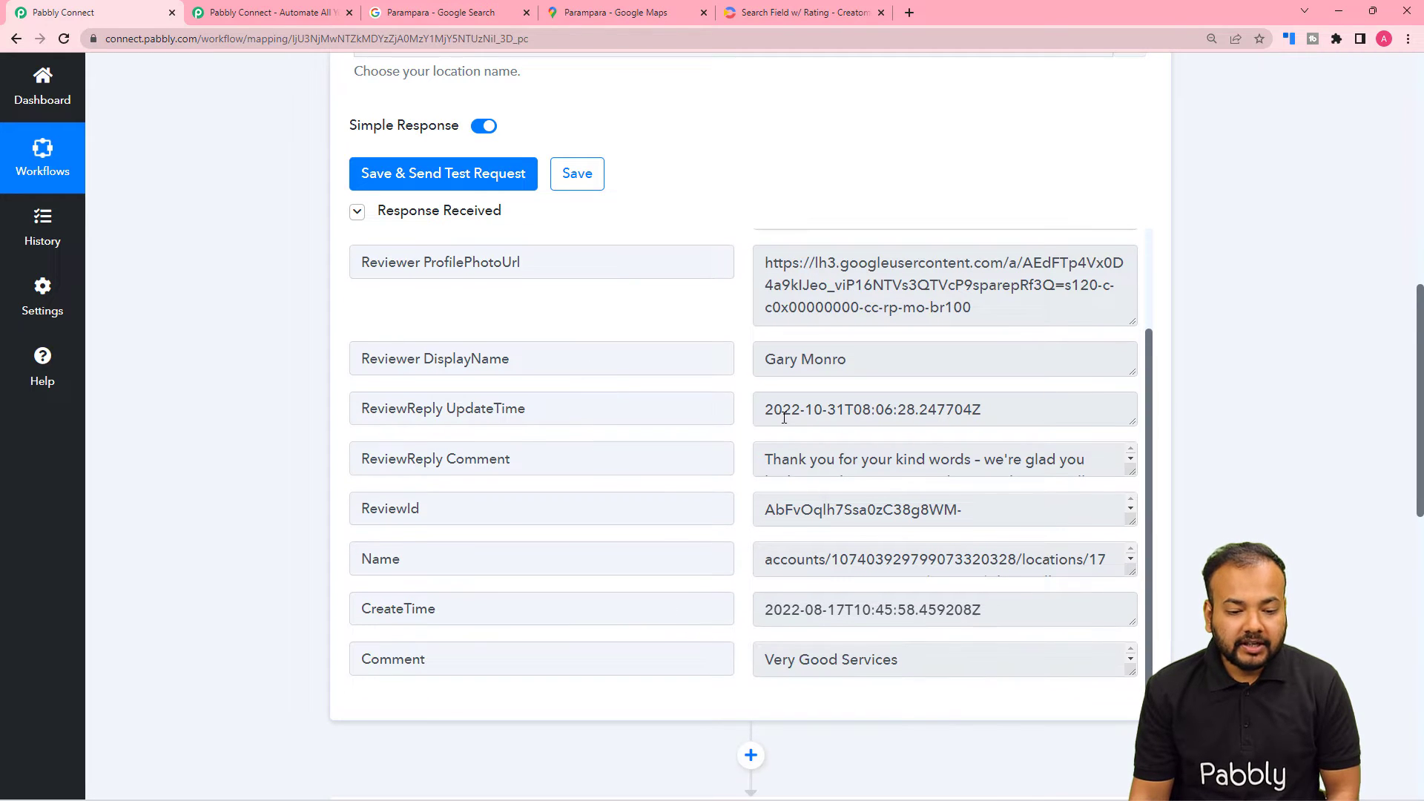
scroll(669, 504, "down", 2)
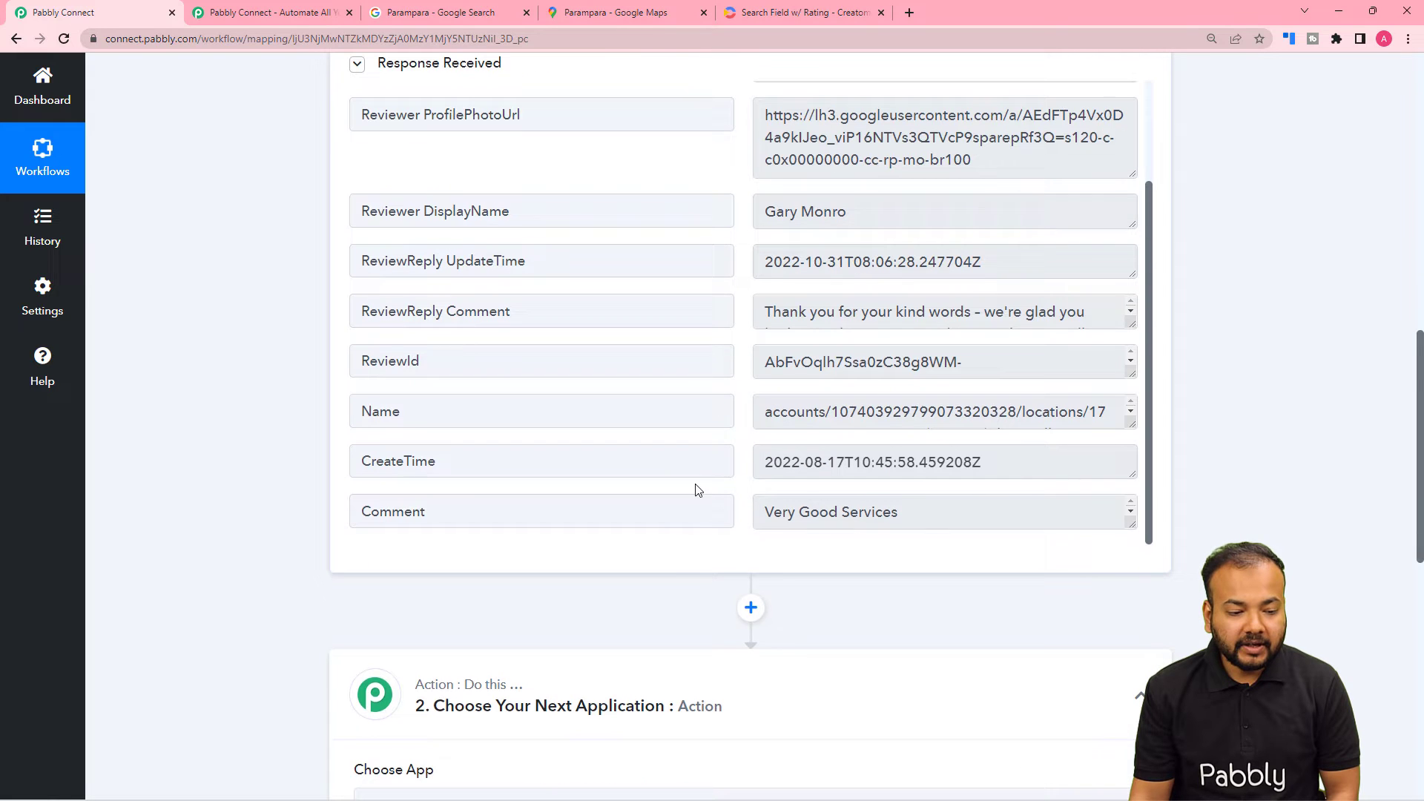
left_click_drag(1127, 321, 1133, 376)
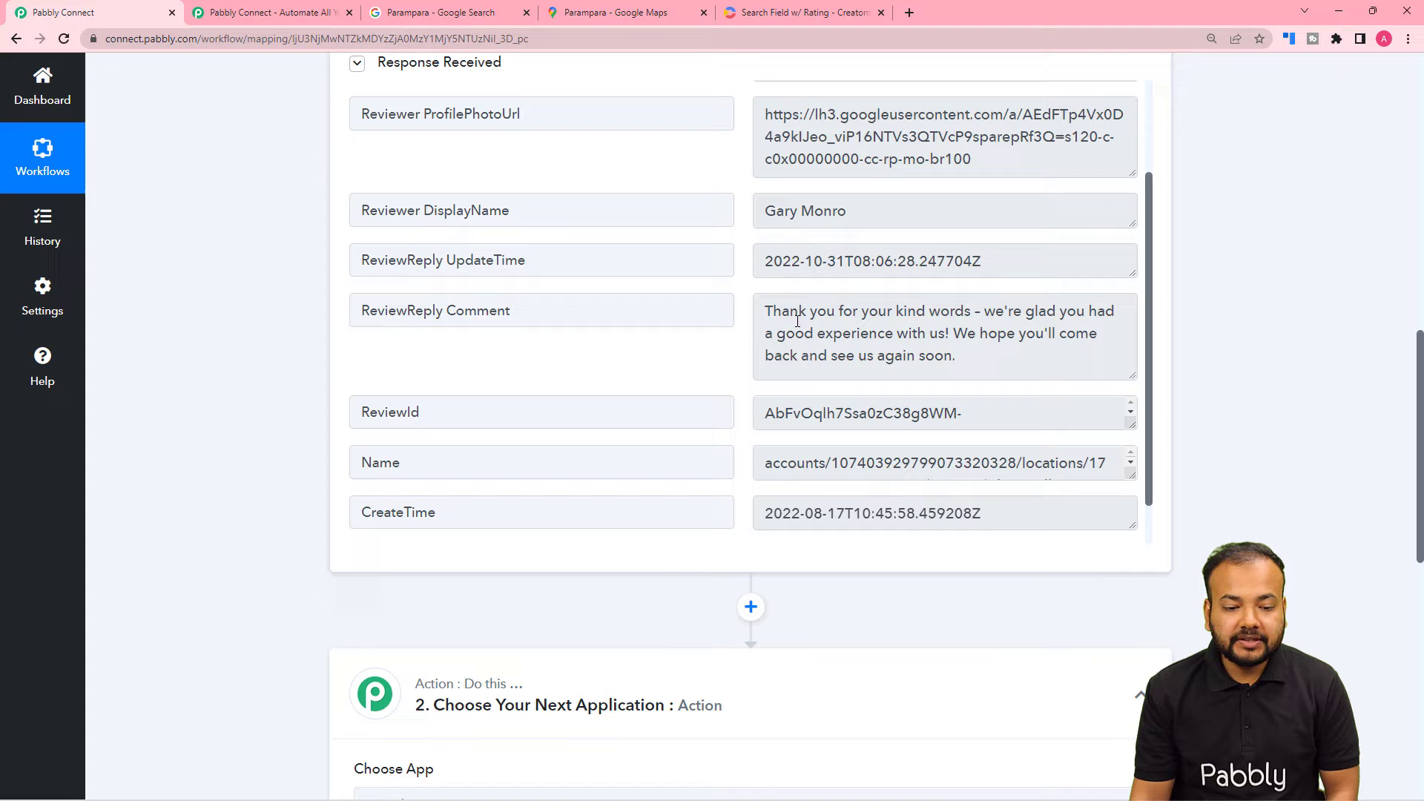
scroll(694, 375, "down", 1)
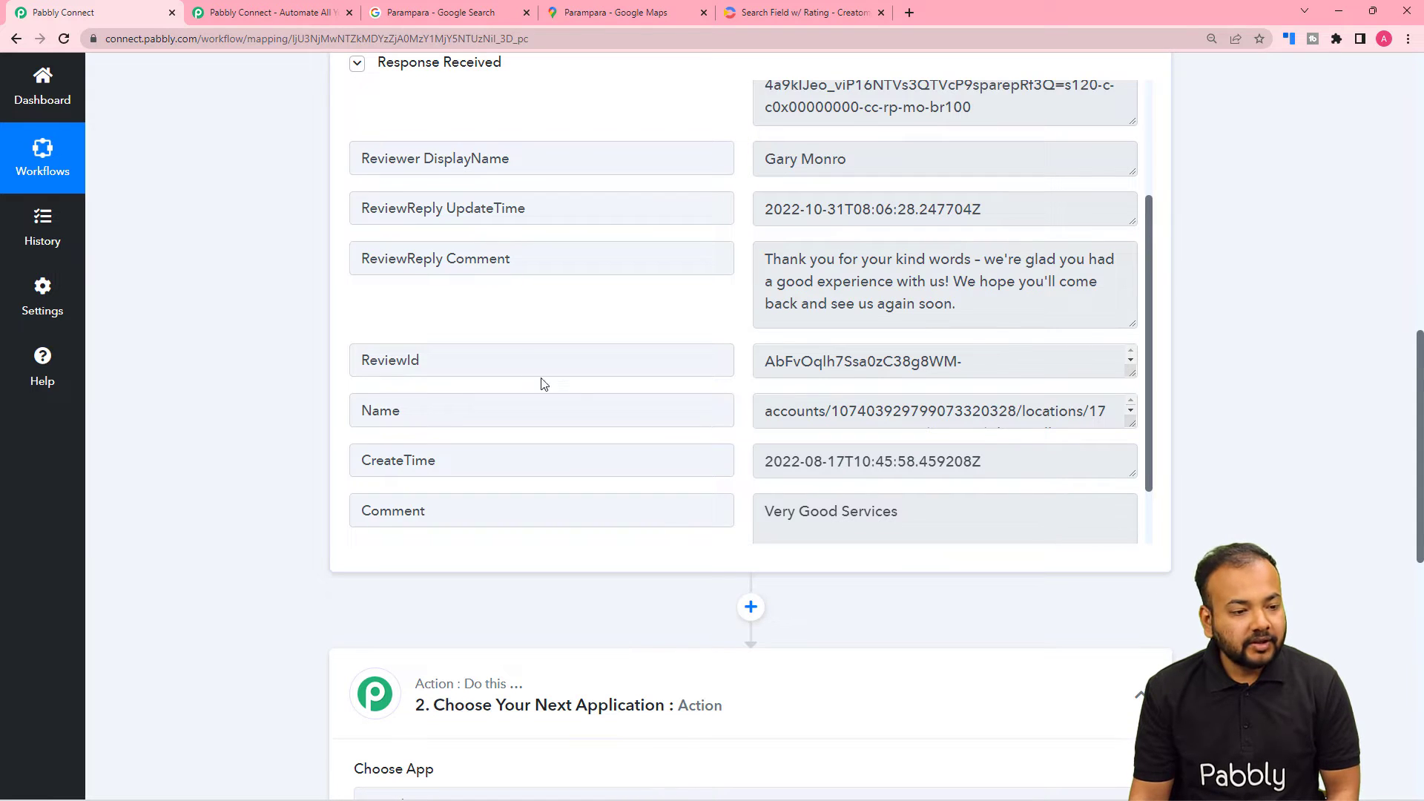
Step: Compare the received review data with the matching entry among Parampara's reviews on Google Search
left_click(436, 14)
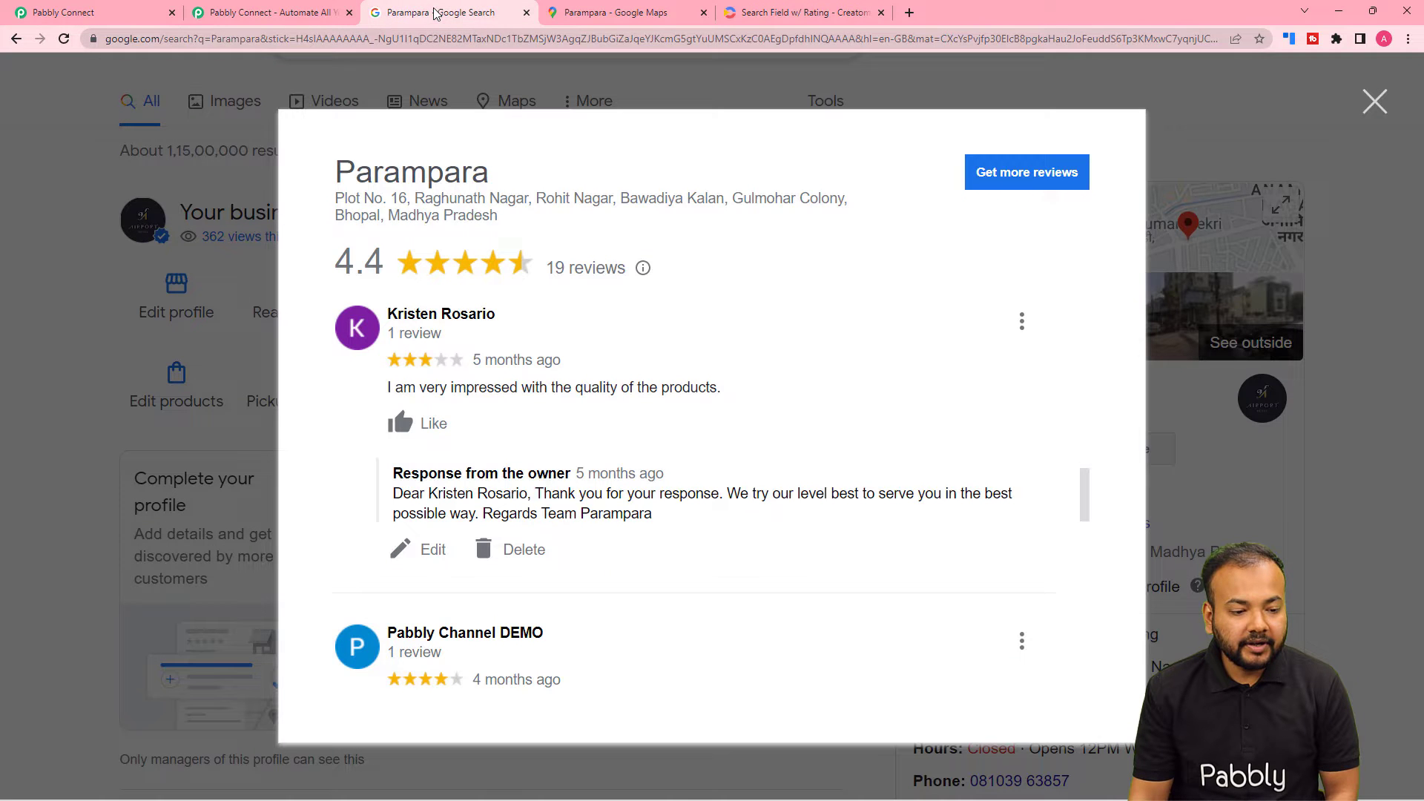
scroll(559, 306, "down", 6)
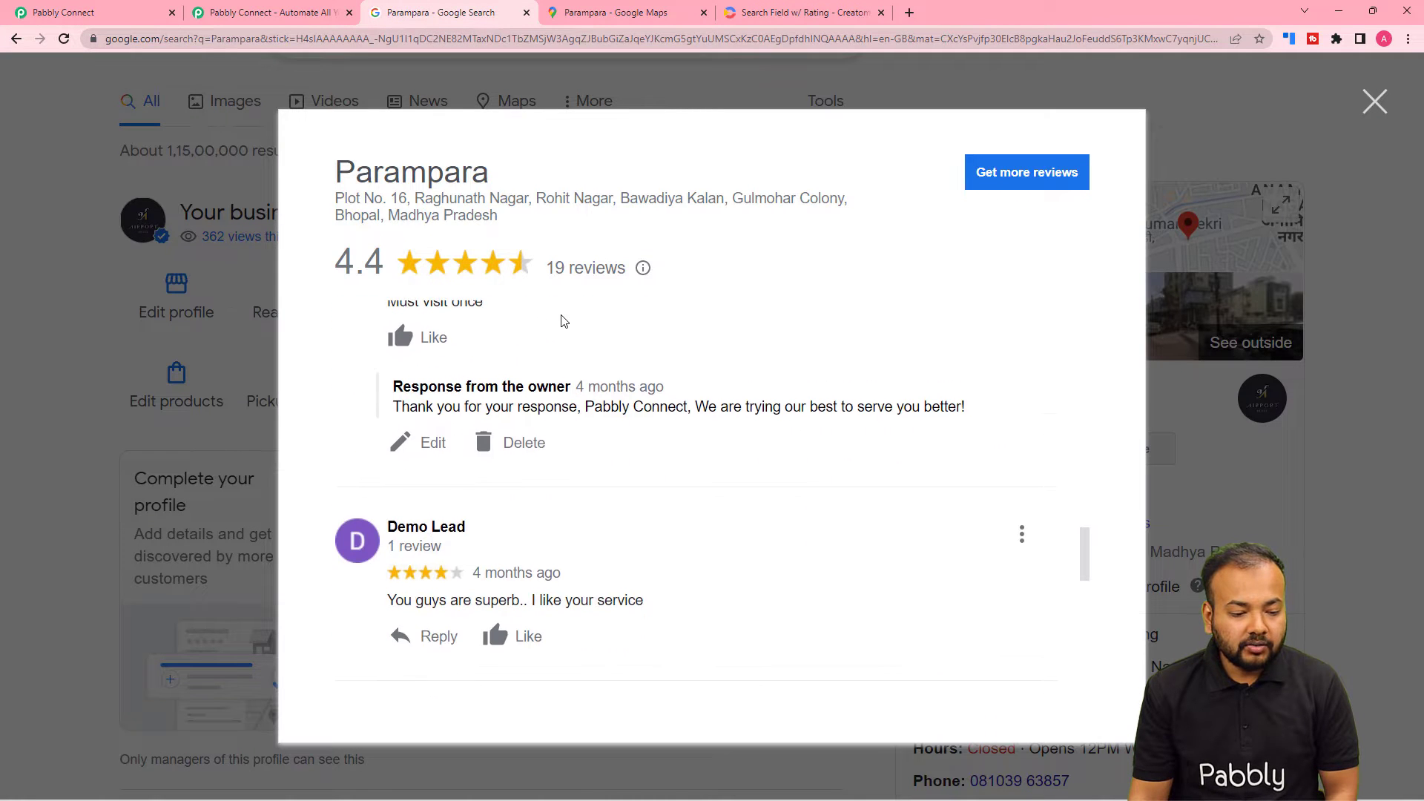
scroll(561, 319, "down", 4)
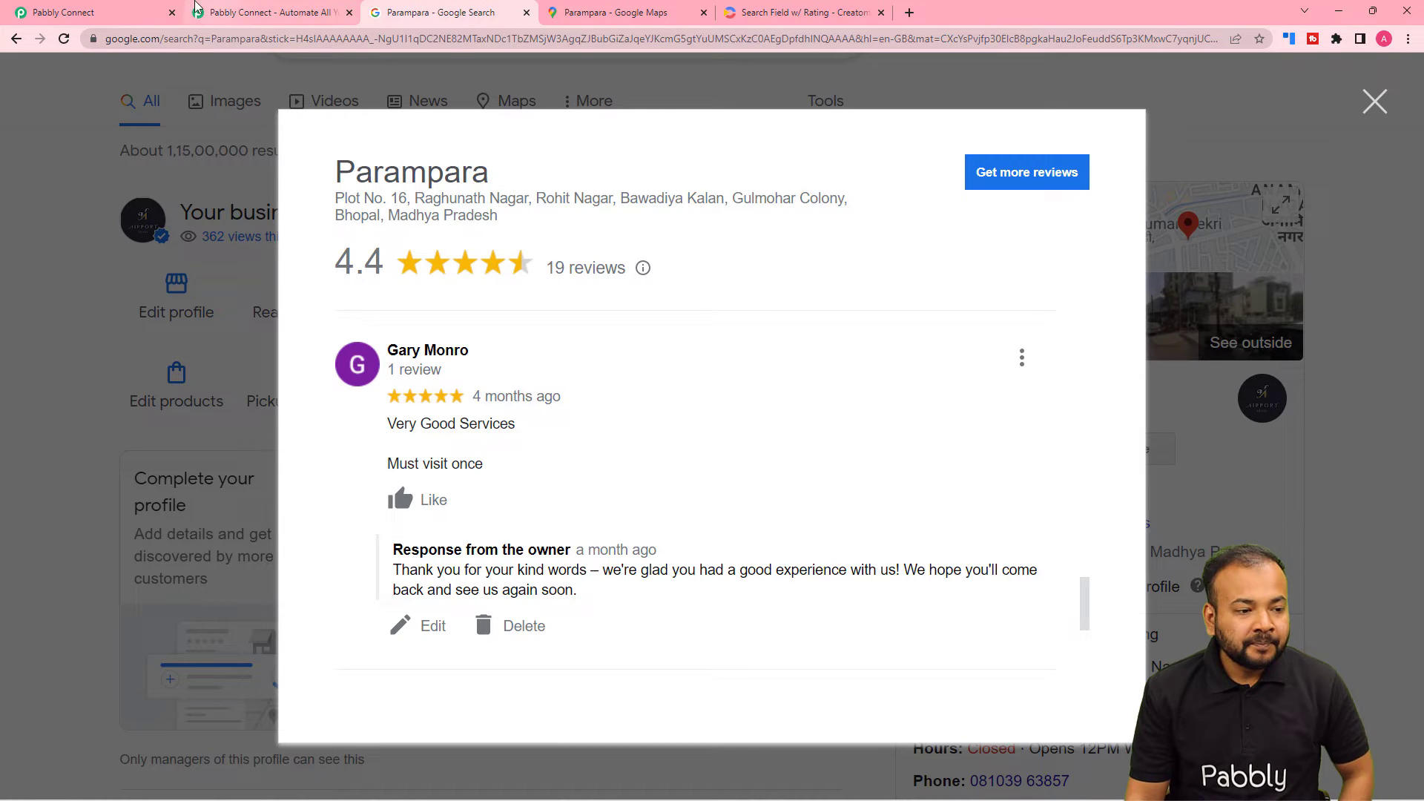
left_click(121, 16)
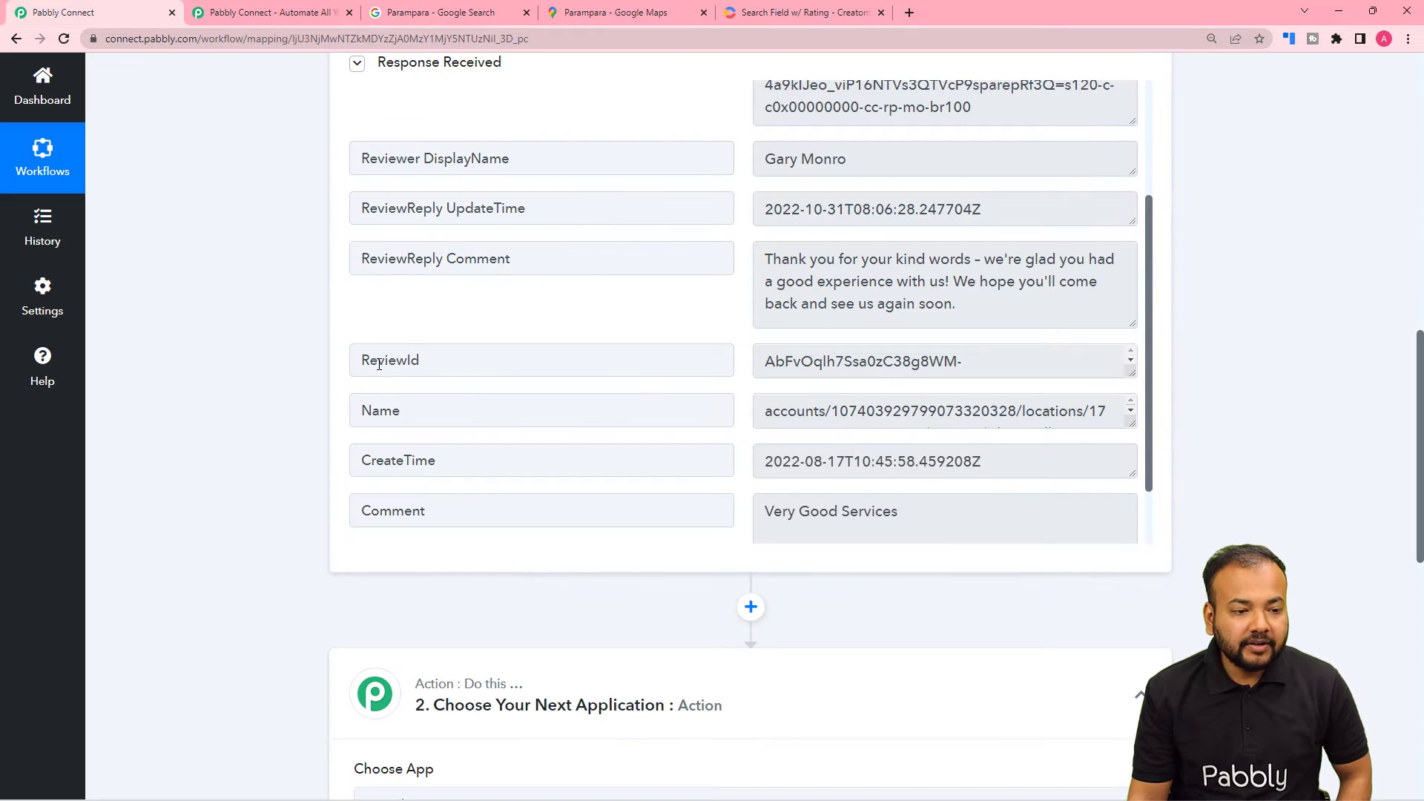
scroll(551, 242, "up", 5)
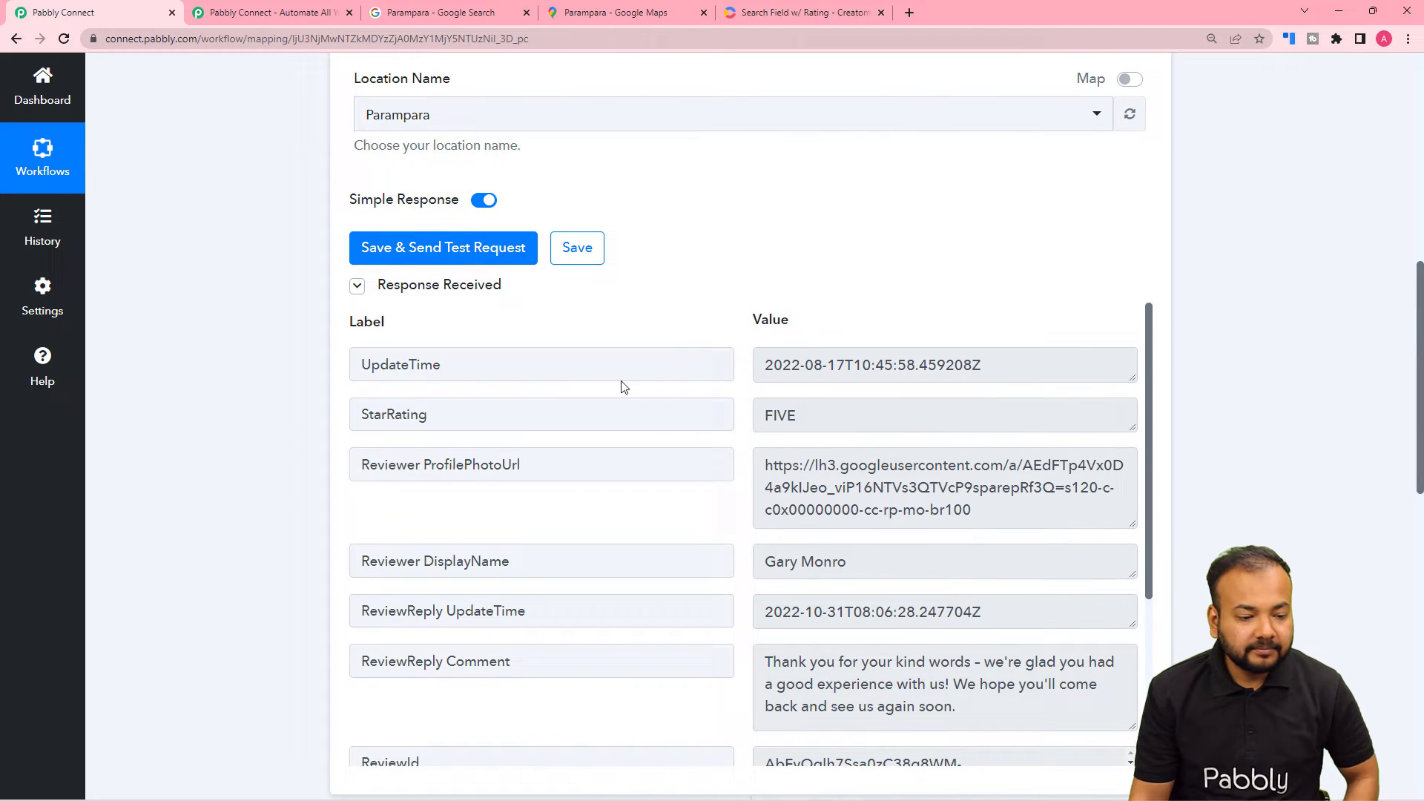
scroll(251, 424, "down", 1)
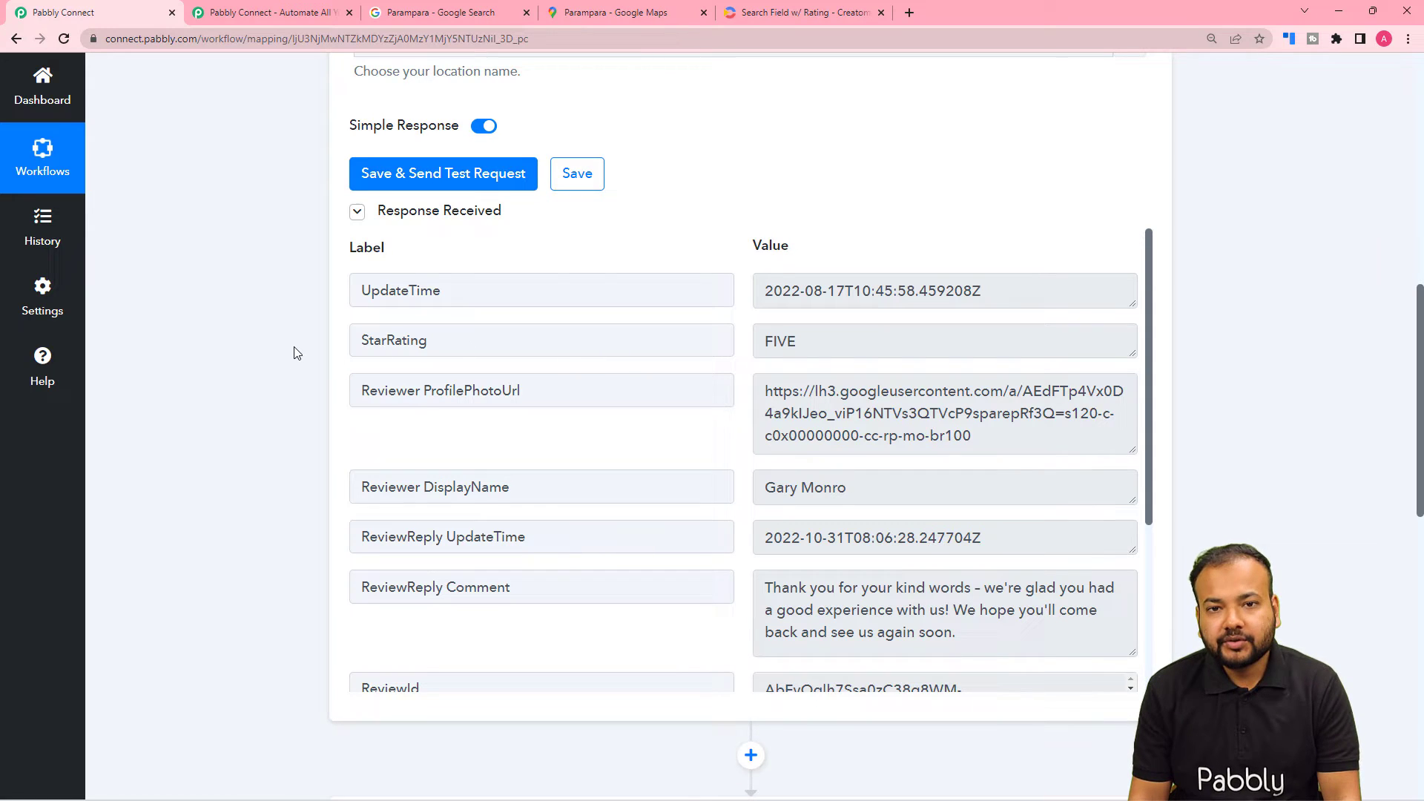
Step: Set the workflow's second step, the action after the Google My Business trigger, to Filter by Pabbly
scroll(295, 353, "down", 2)
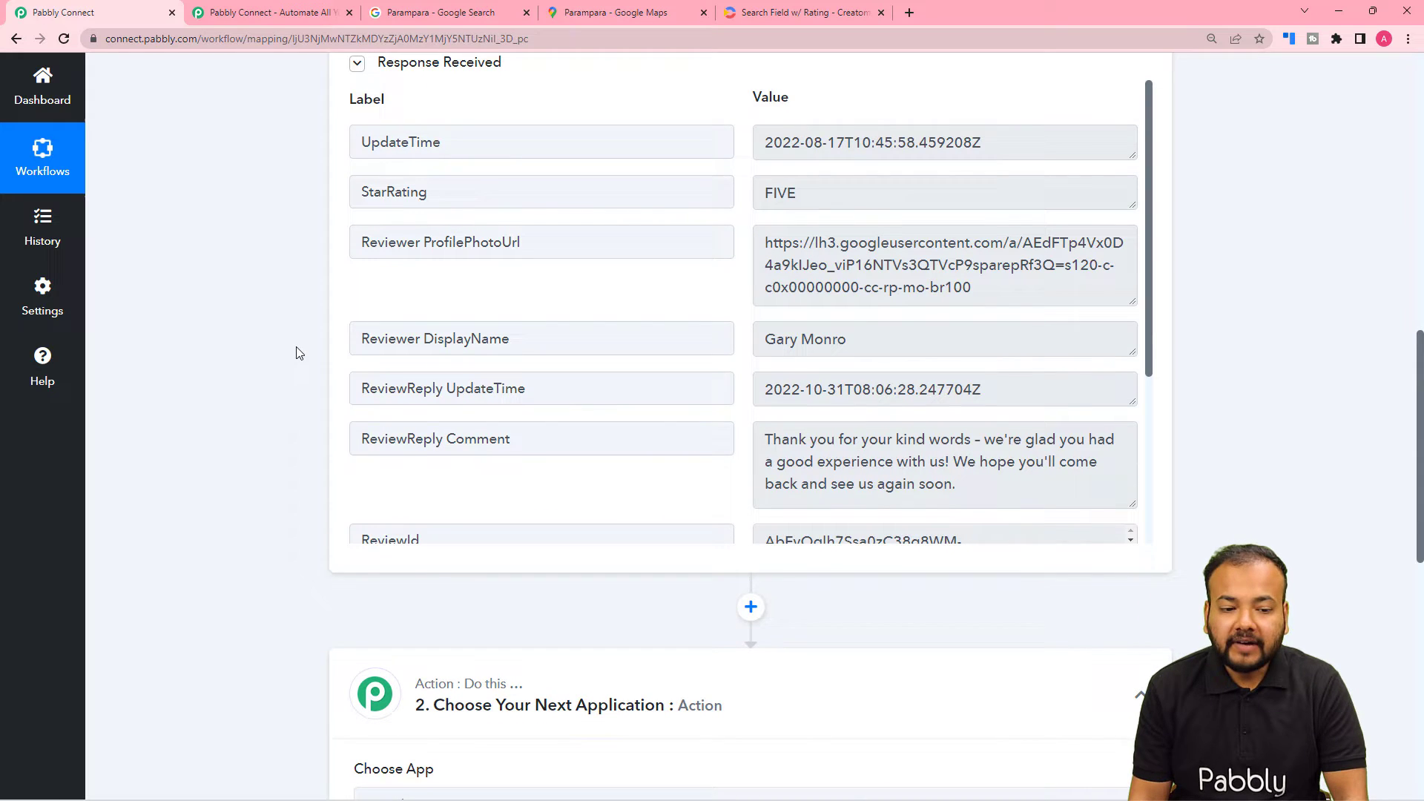
scroll(296, 352, "down", 4)
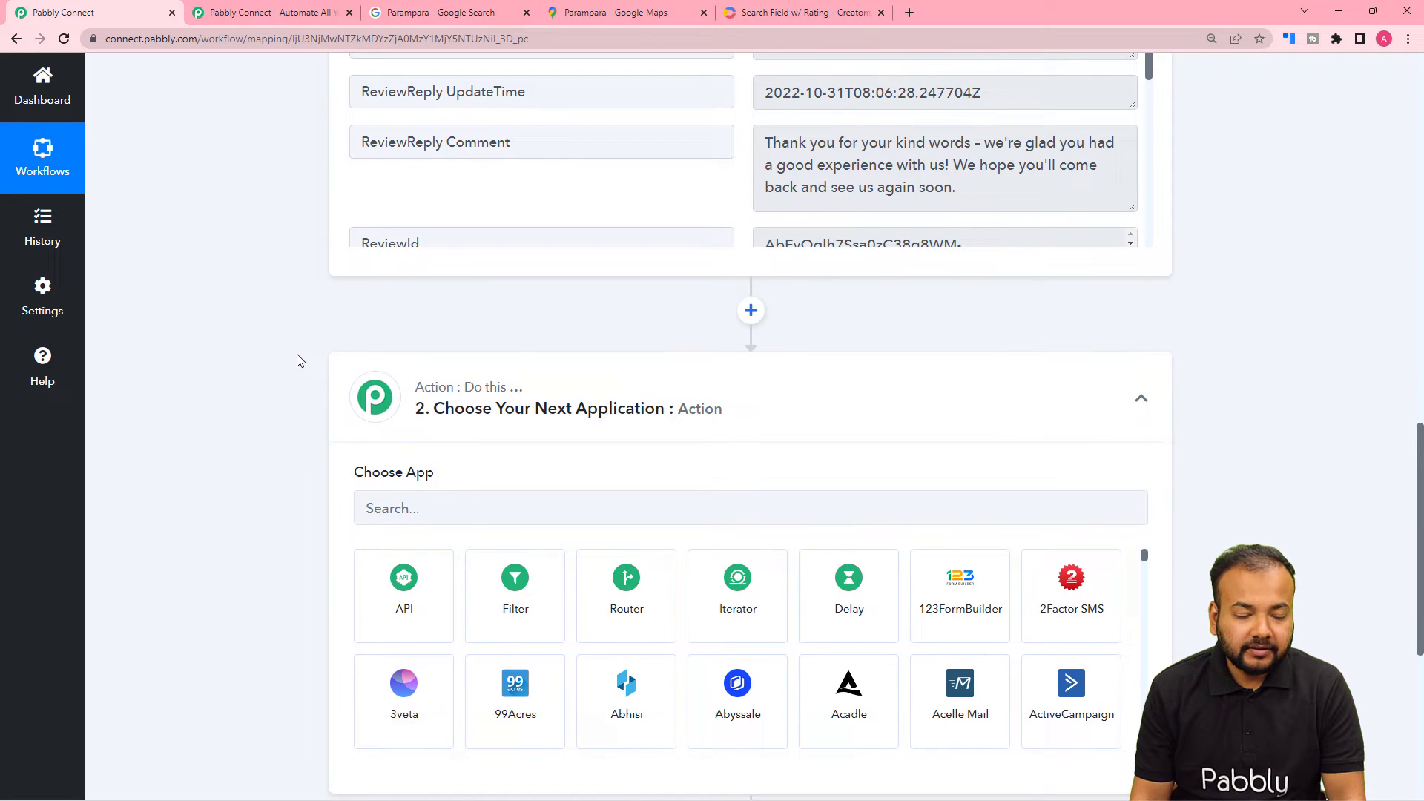
scroll(299, 360, "down", 1)
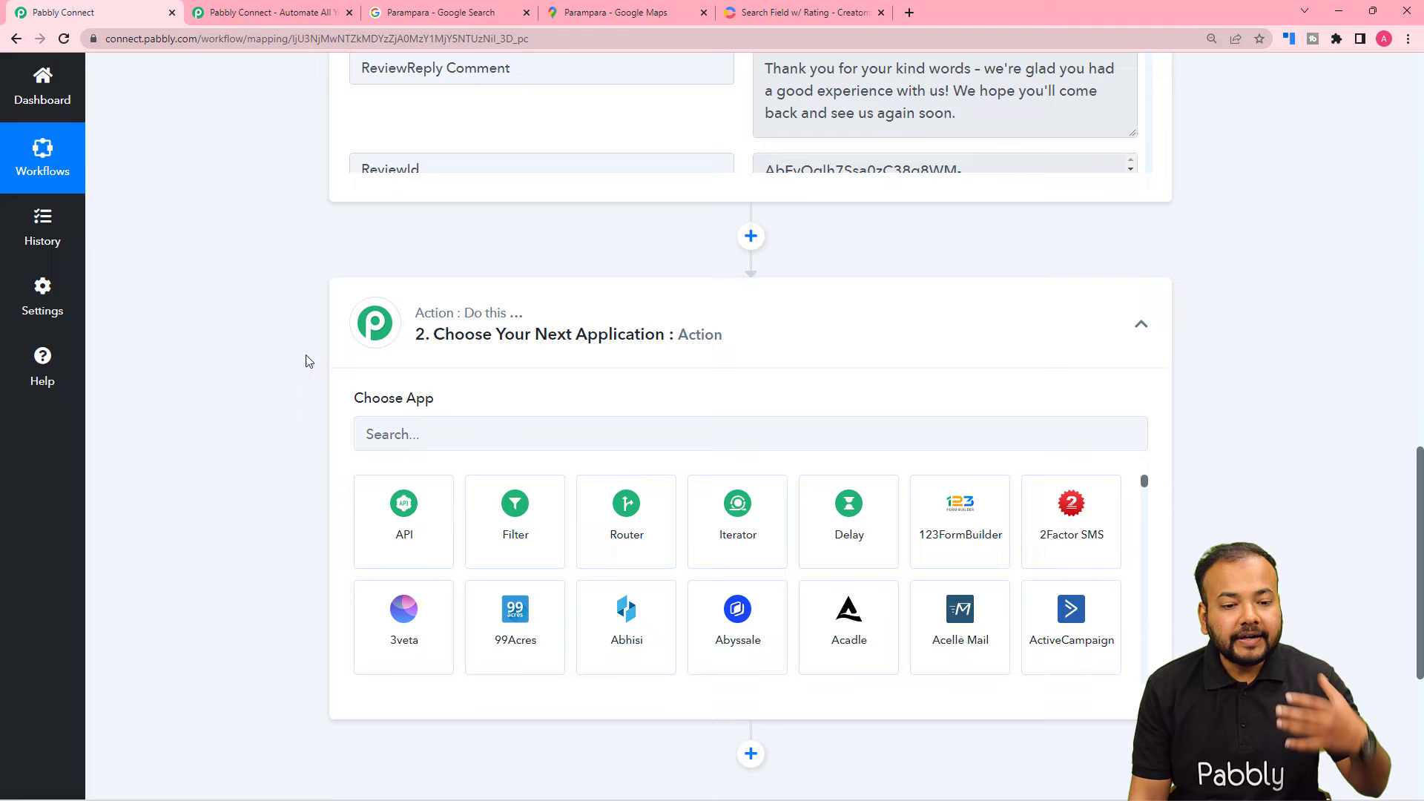
scroll(331, 361, "up", 3)
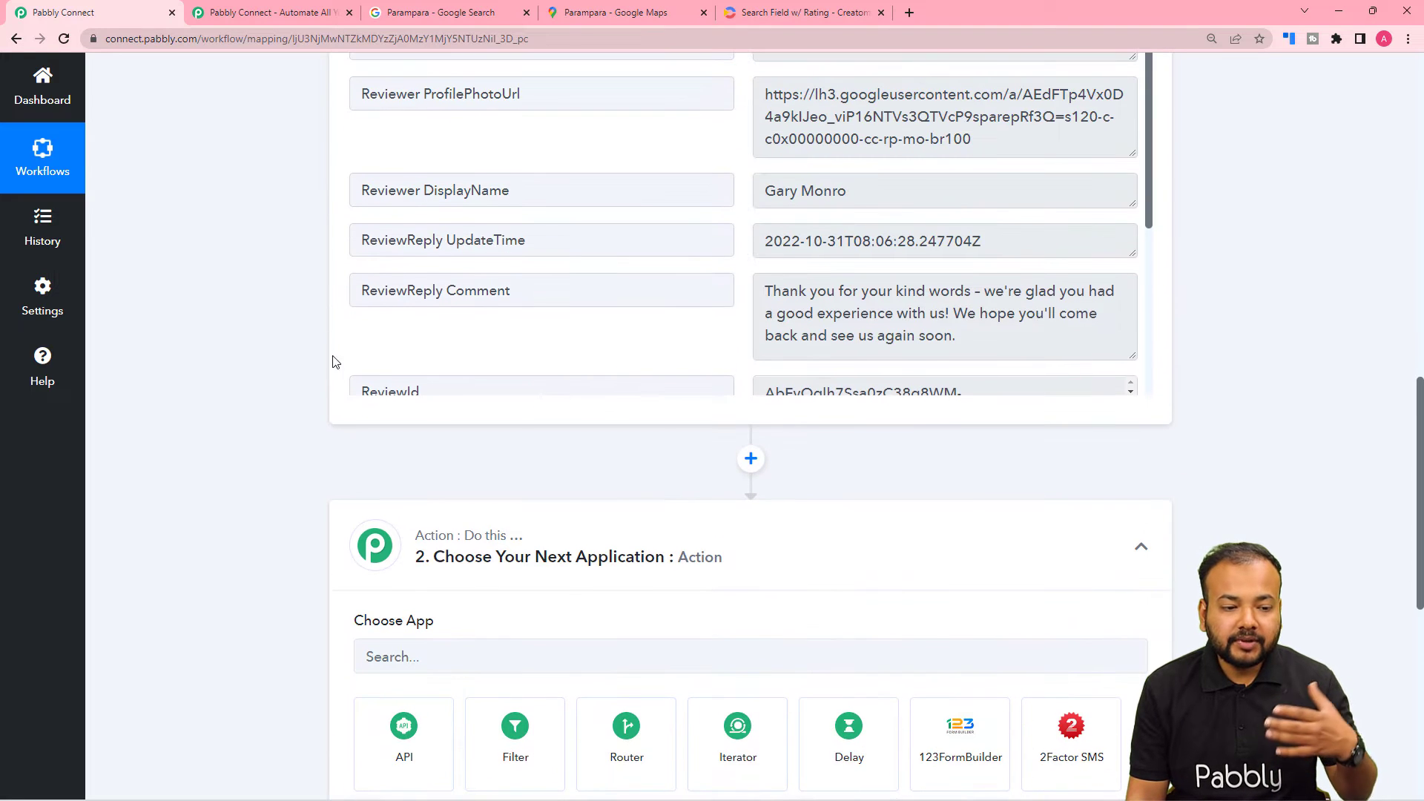
scroll(342, 349, "up", 3)
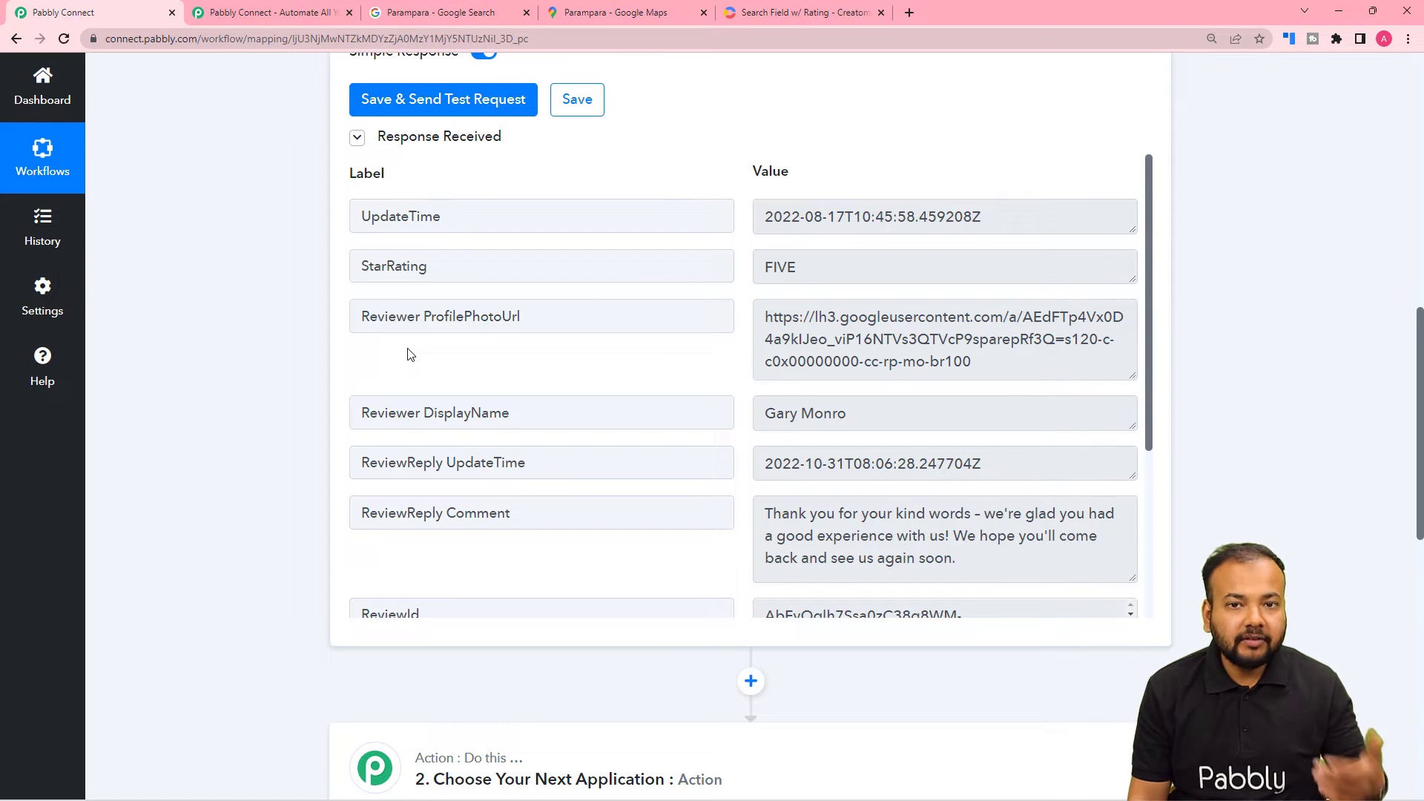
scroll(407, 356, "down", 10)
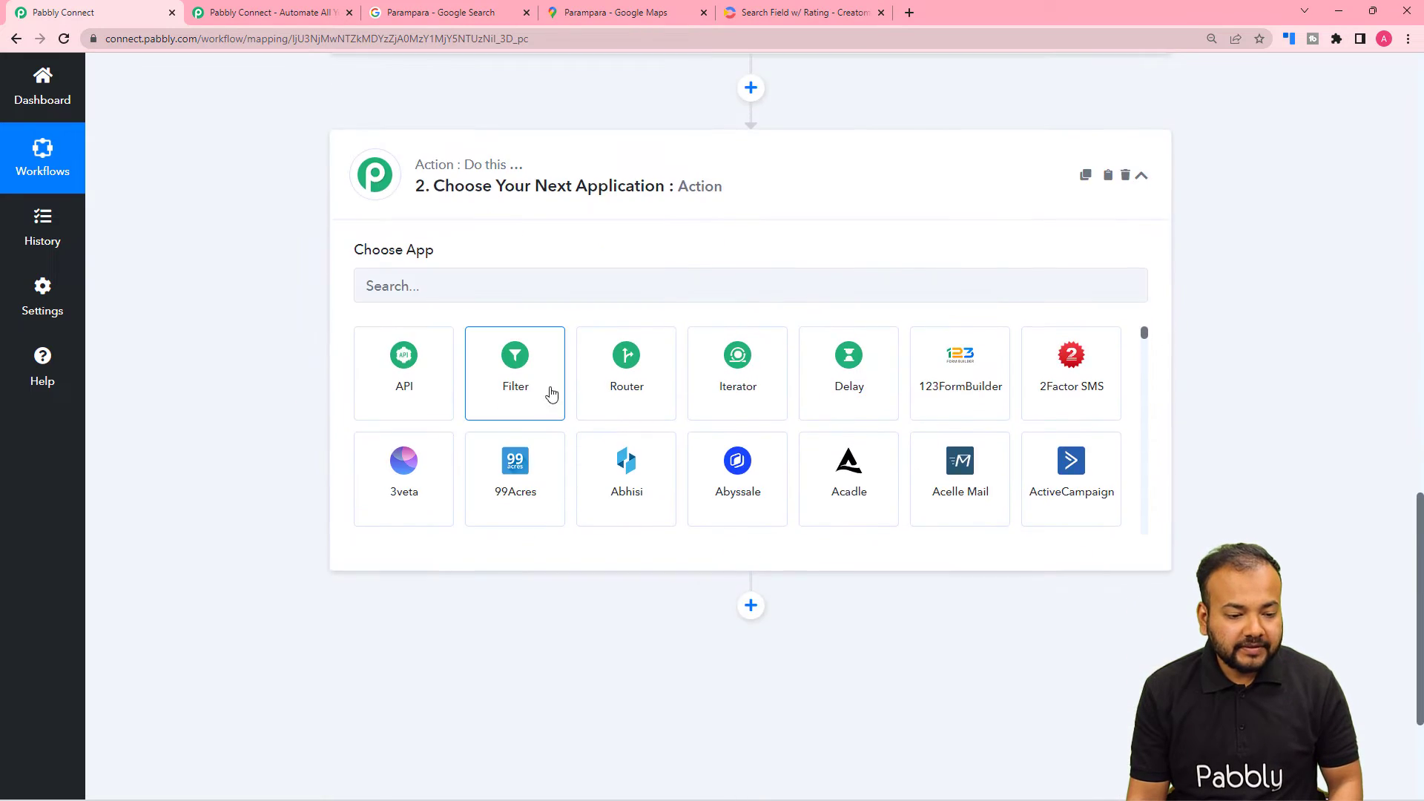
left_click(551, 393)
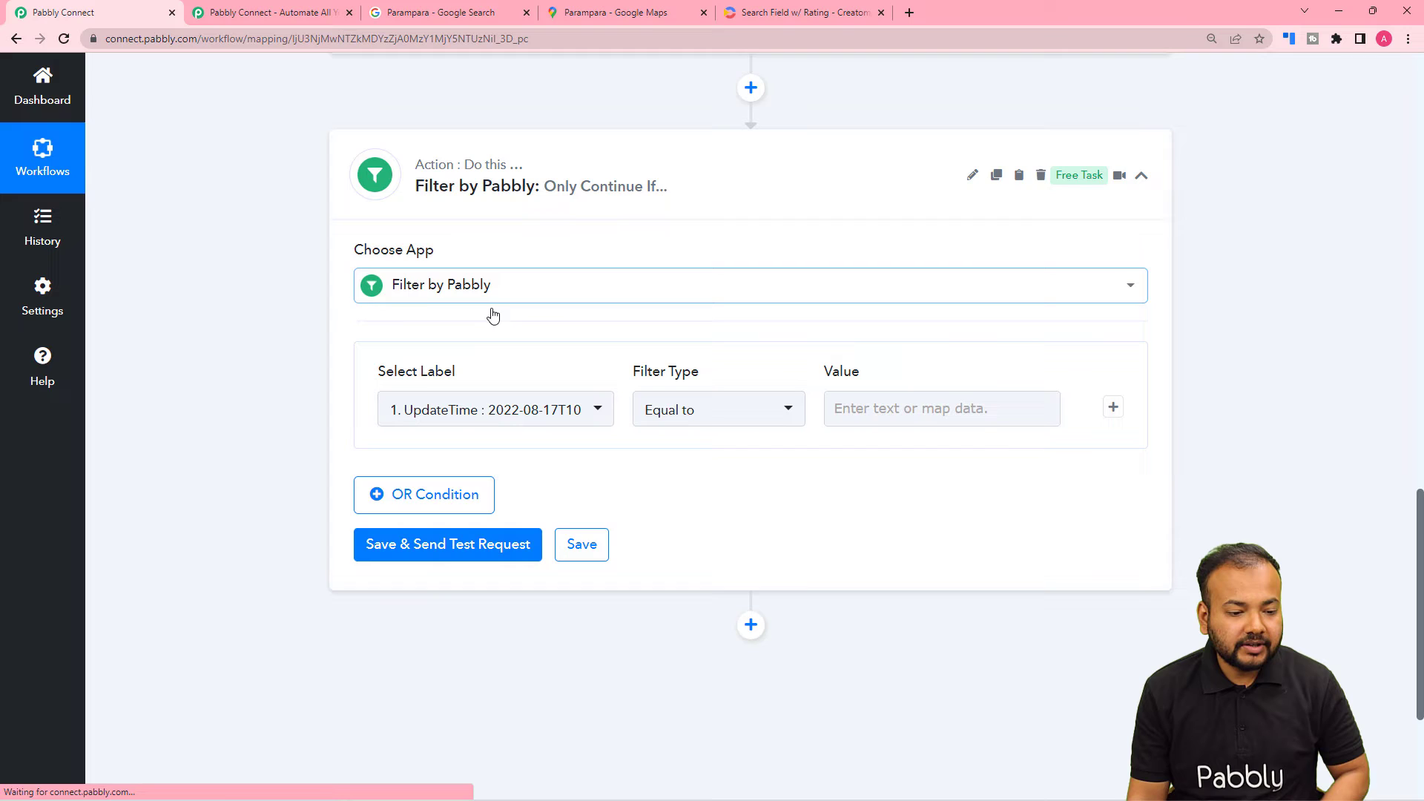
Step: Check the star rating format in the trigger response and choose StarRating from the Google My Business data as the filter condition's label
scroll(416, 304, "down", 2)
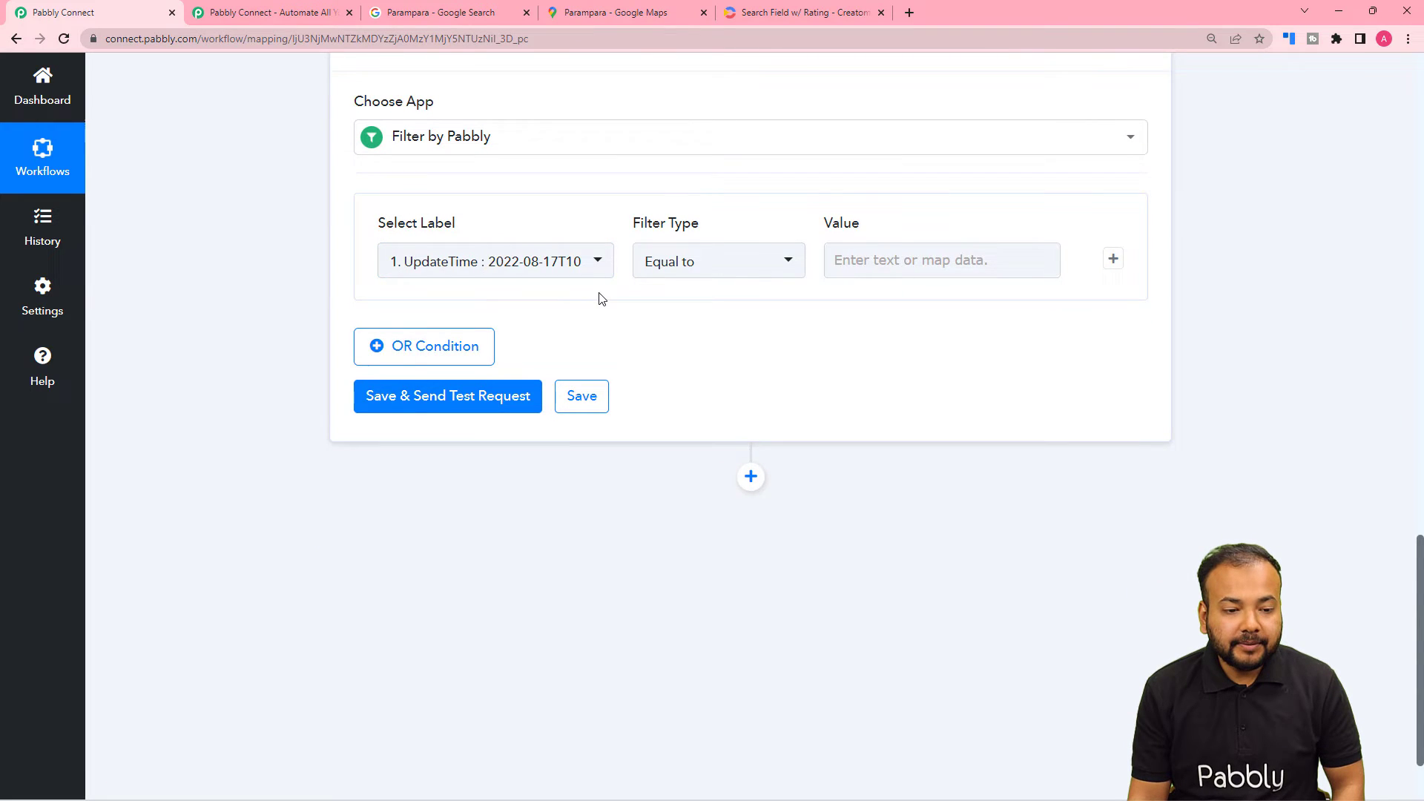
scroll(598, 296, "up", 4)
scroll(601, 299, "up", 9)
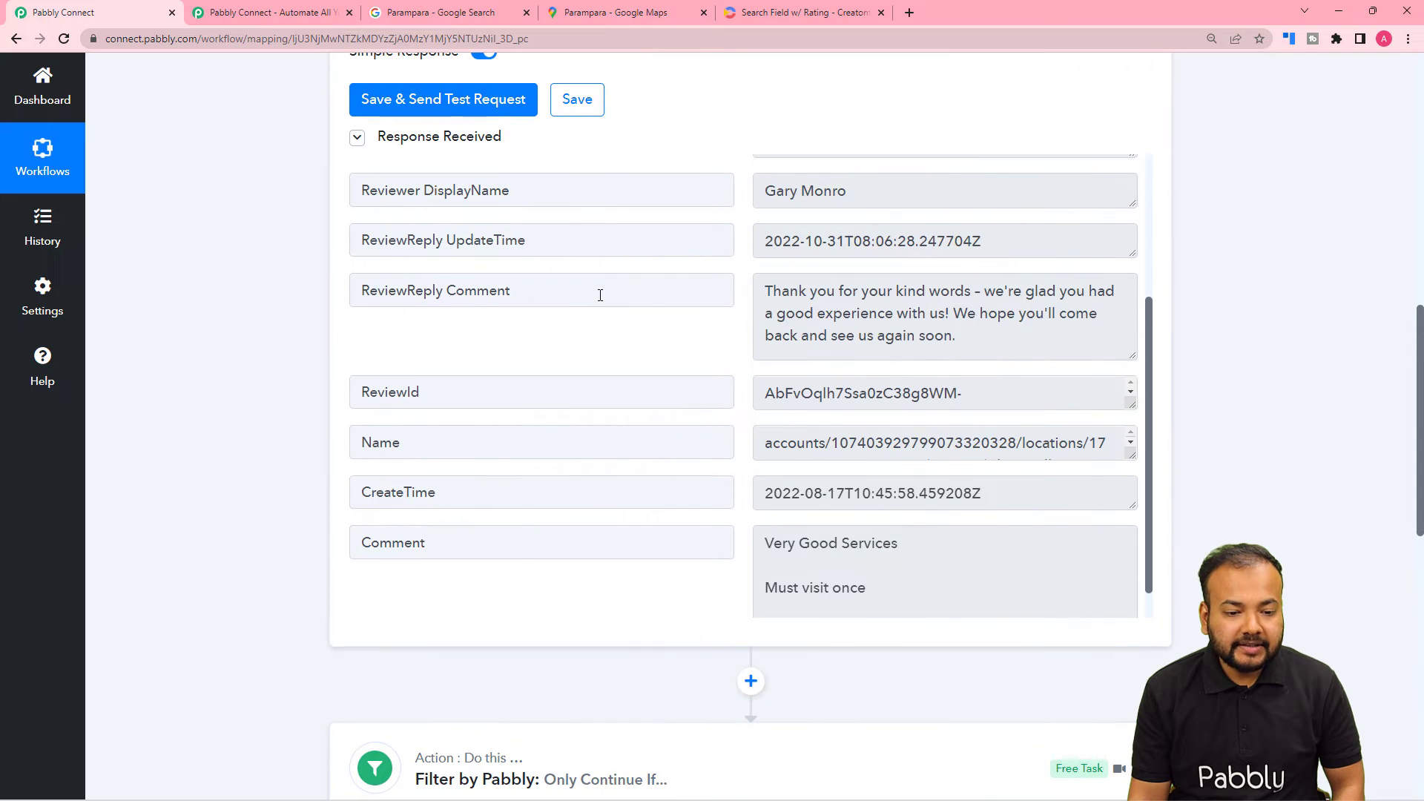
scroll(520, 393, "up", 1)
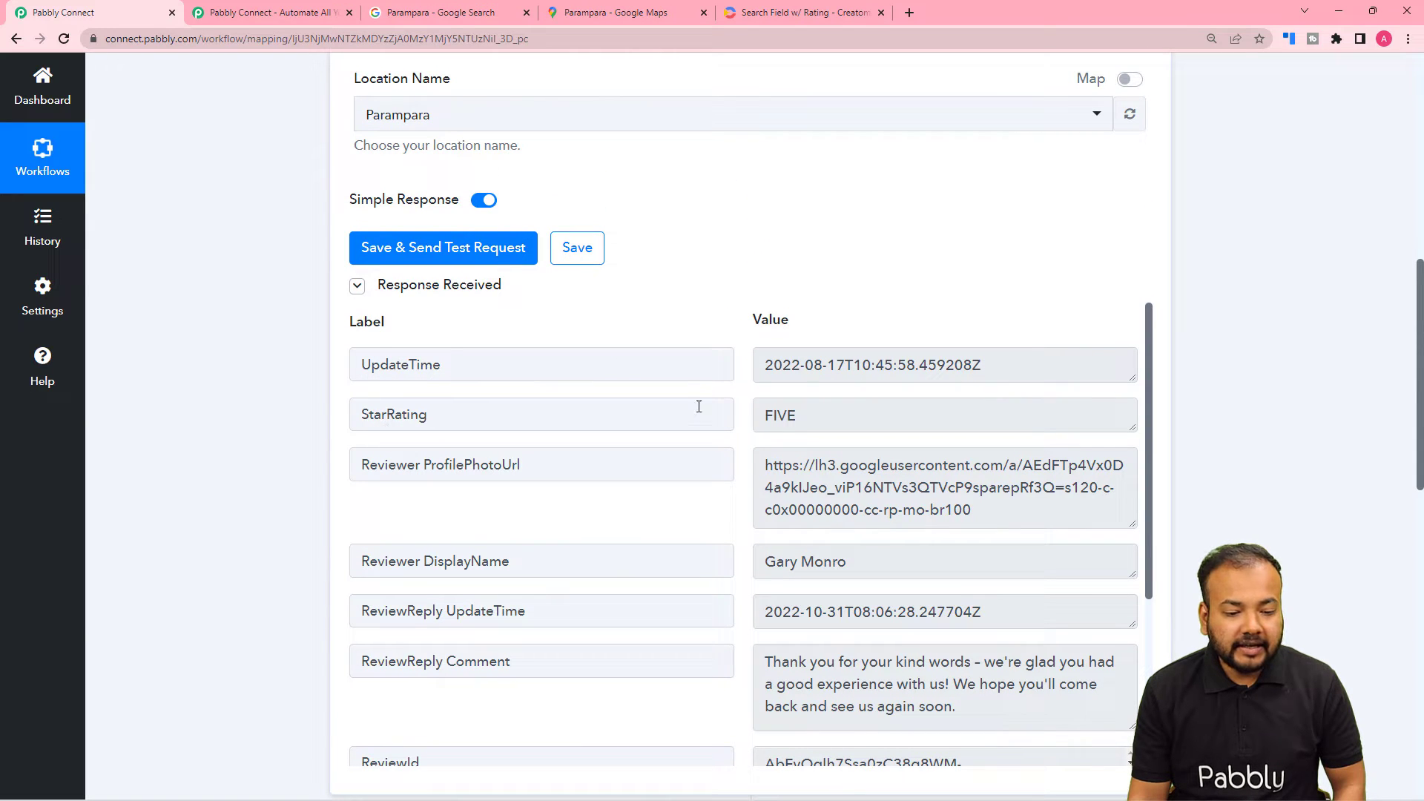
scroll(237, 417, "down", 12)
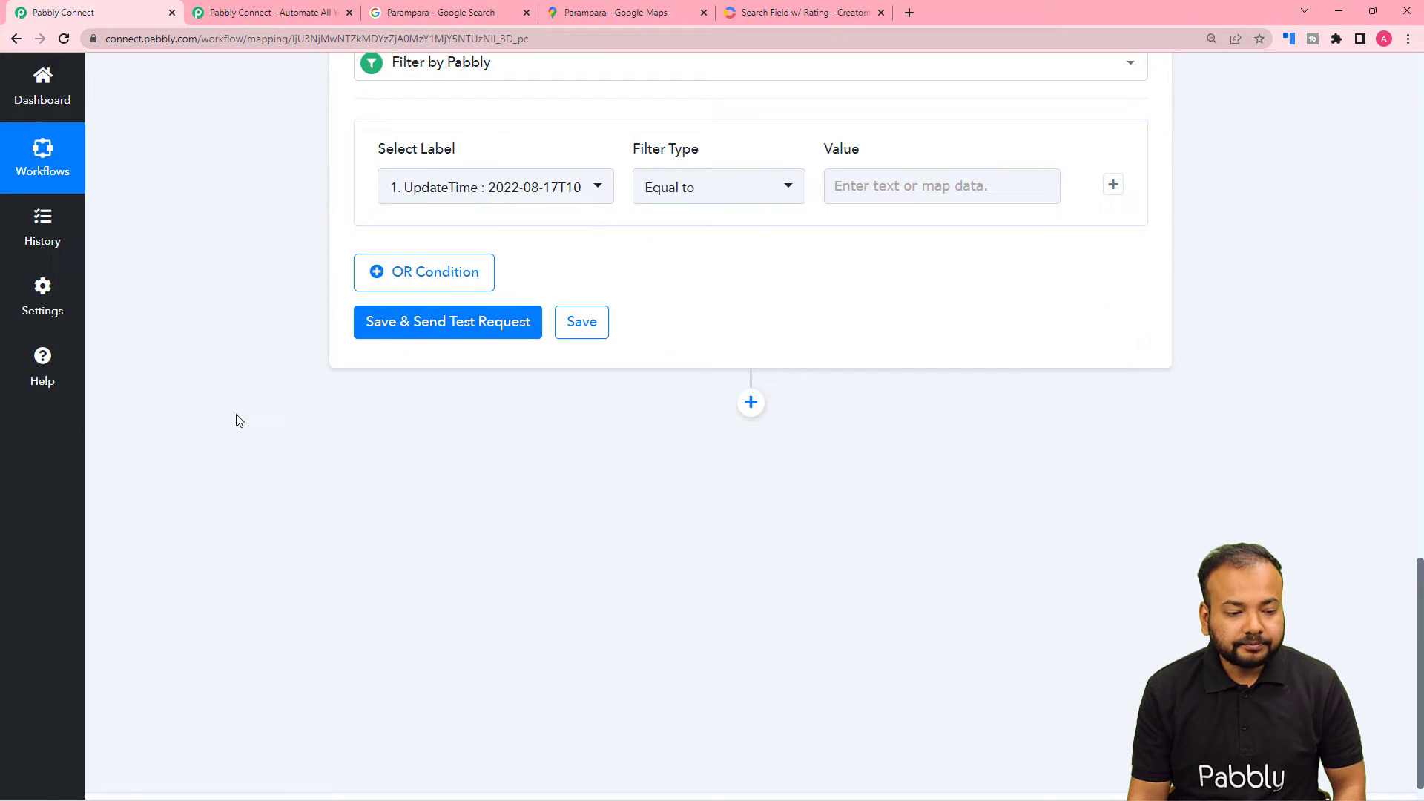
left_click(477, 194)
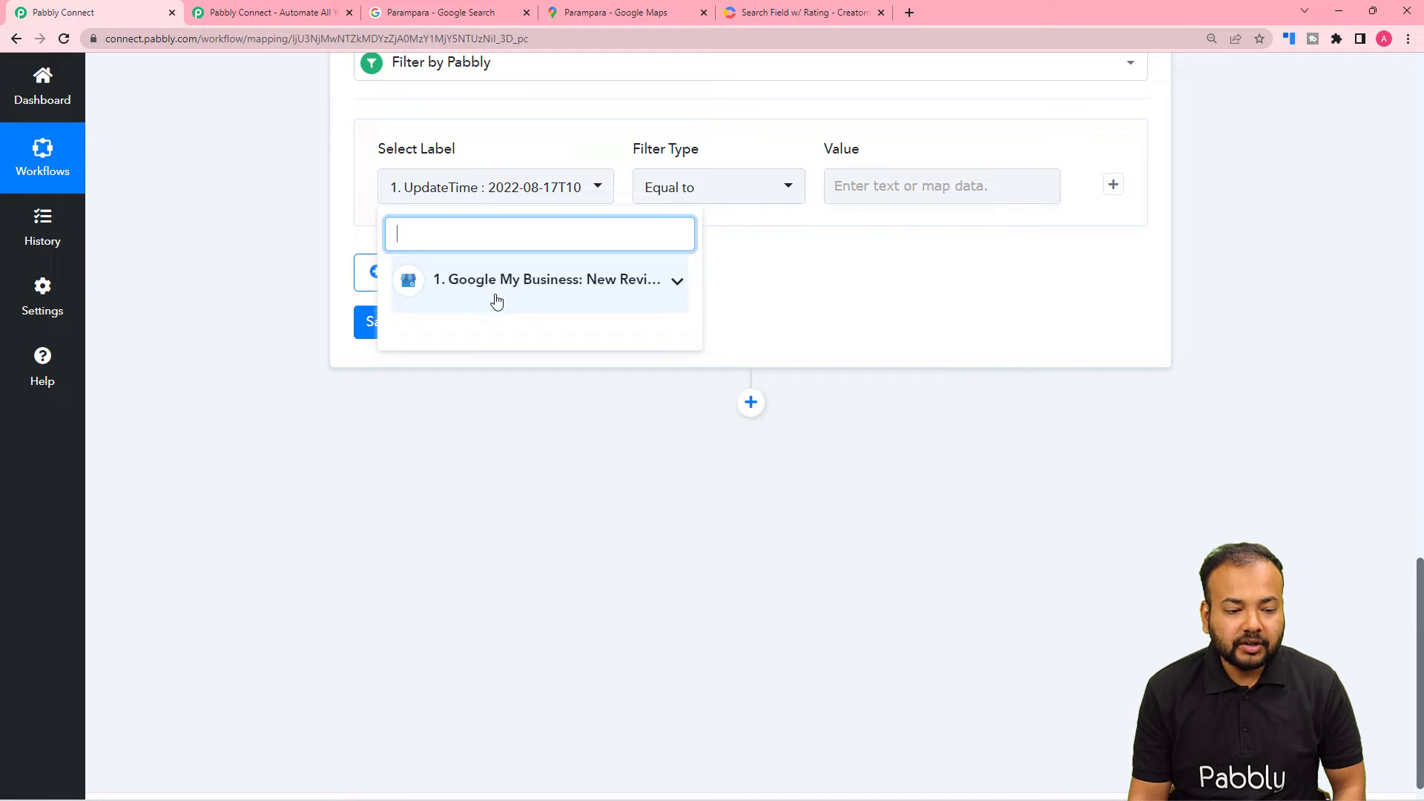
left_click(483, 308)
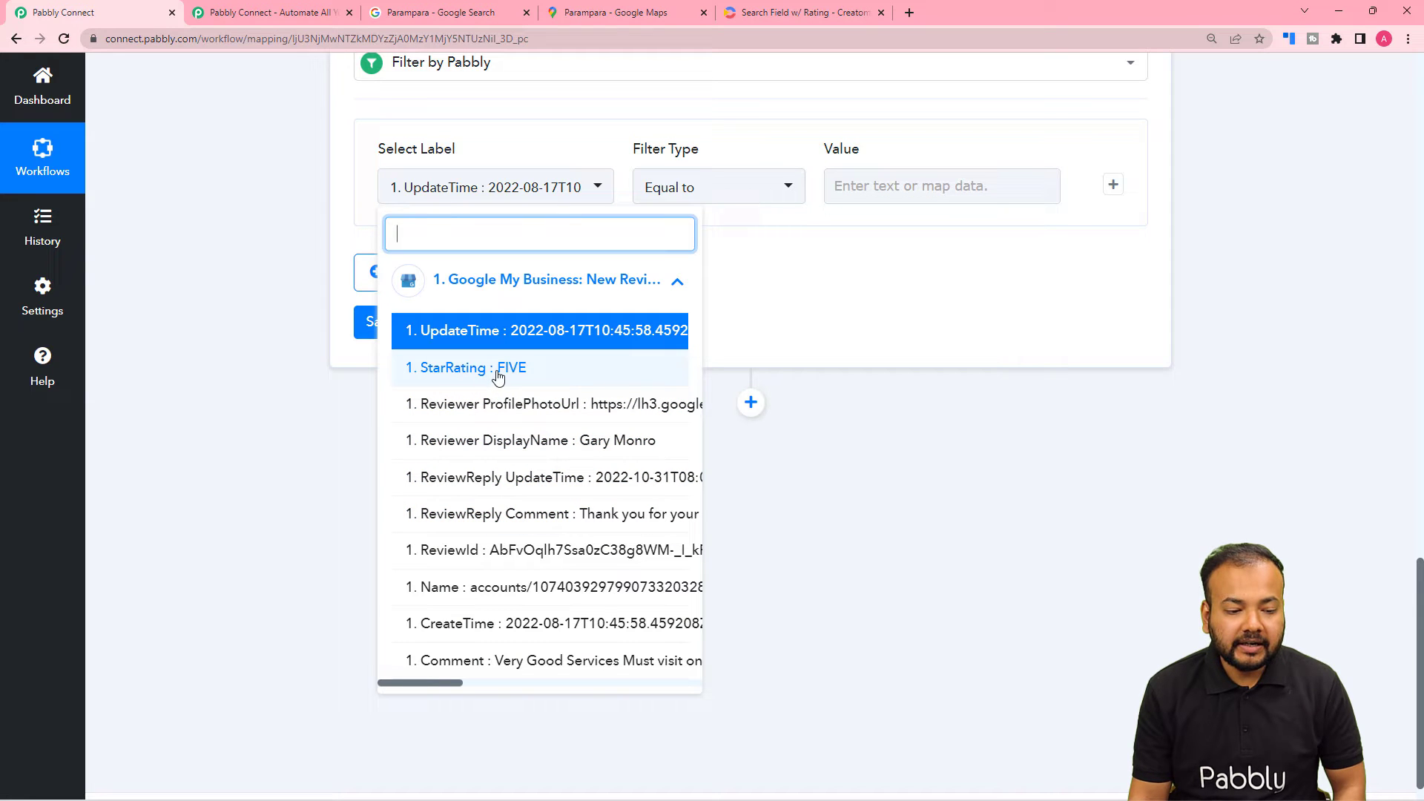
left_click(463, 372)
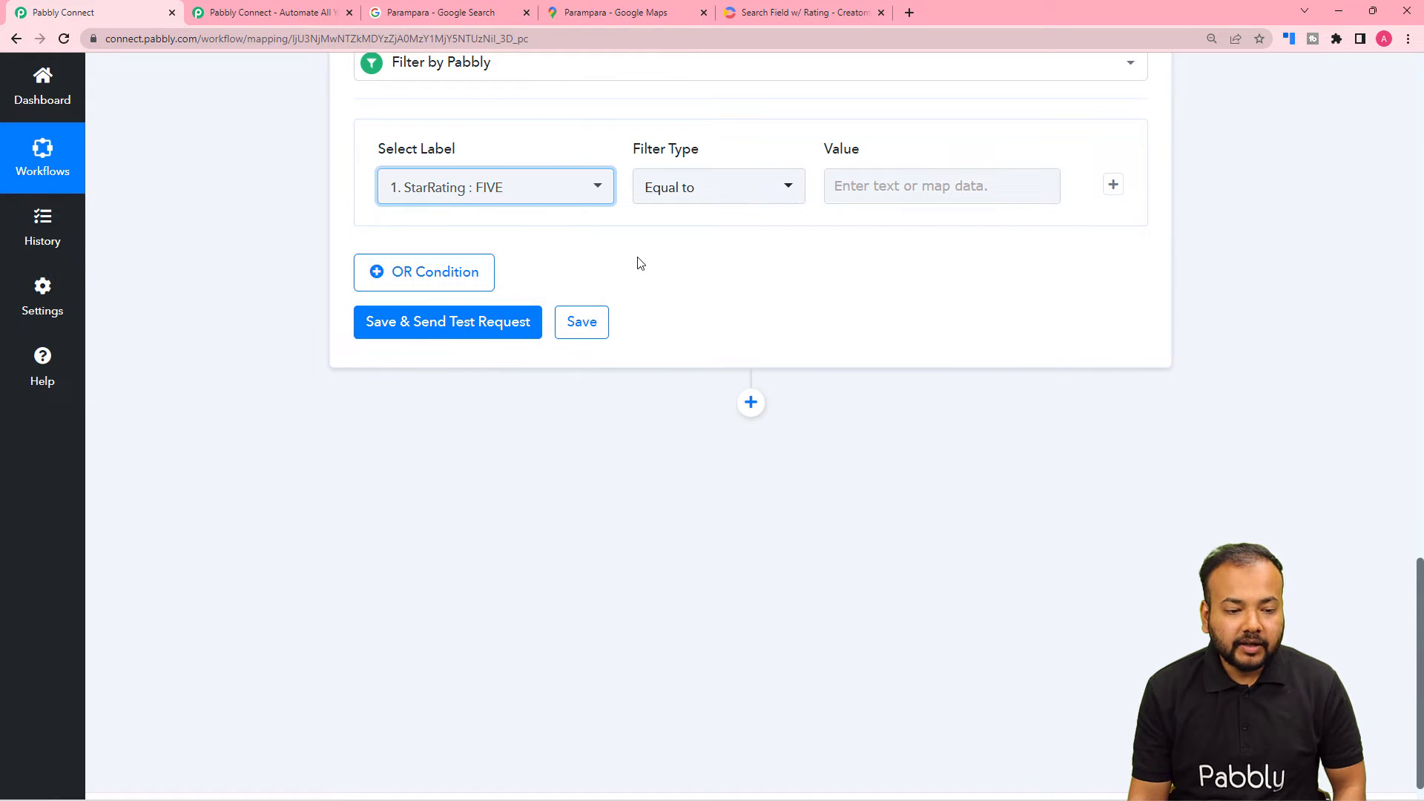
Step: Set the StarRating condition's filter type to Equal to and its value to FIVE
left_click(718, 197)
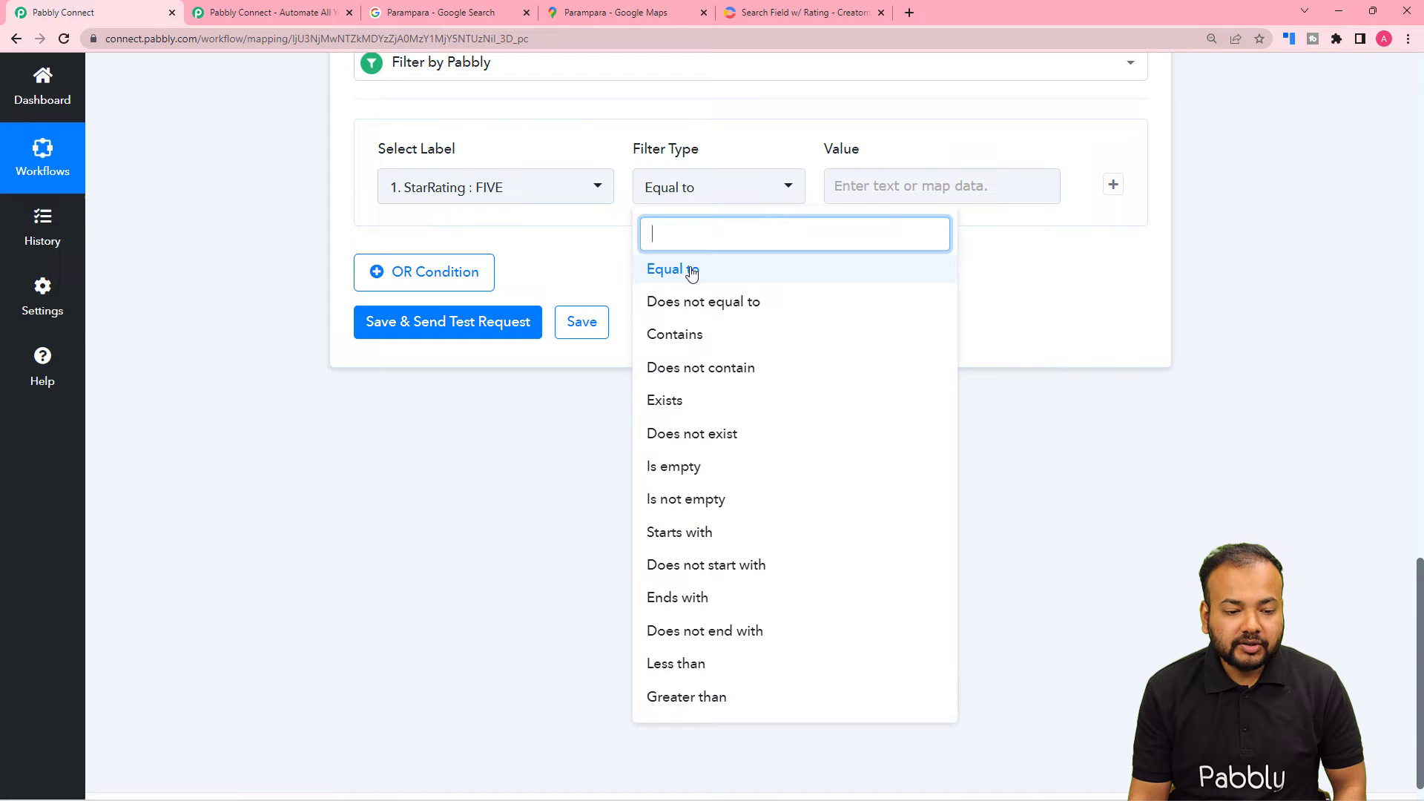
left_click(689, 268)
left_click(890, 193)
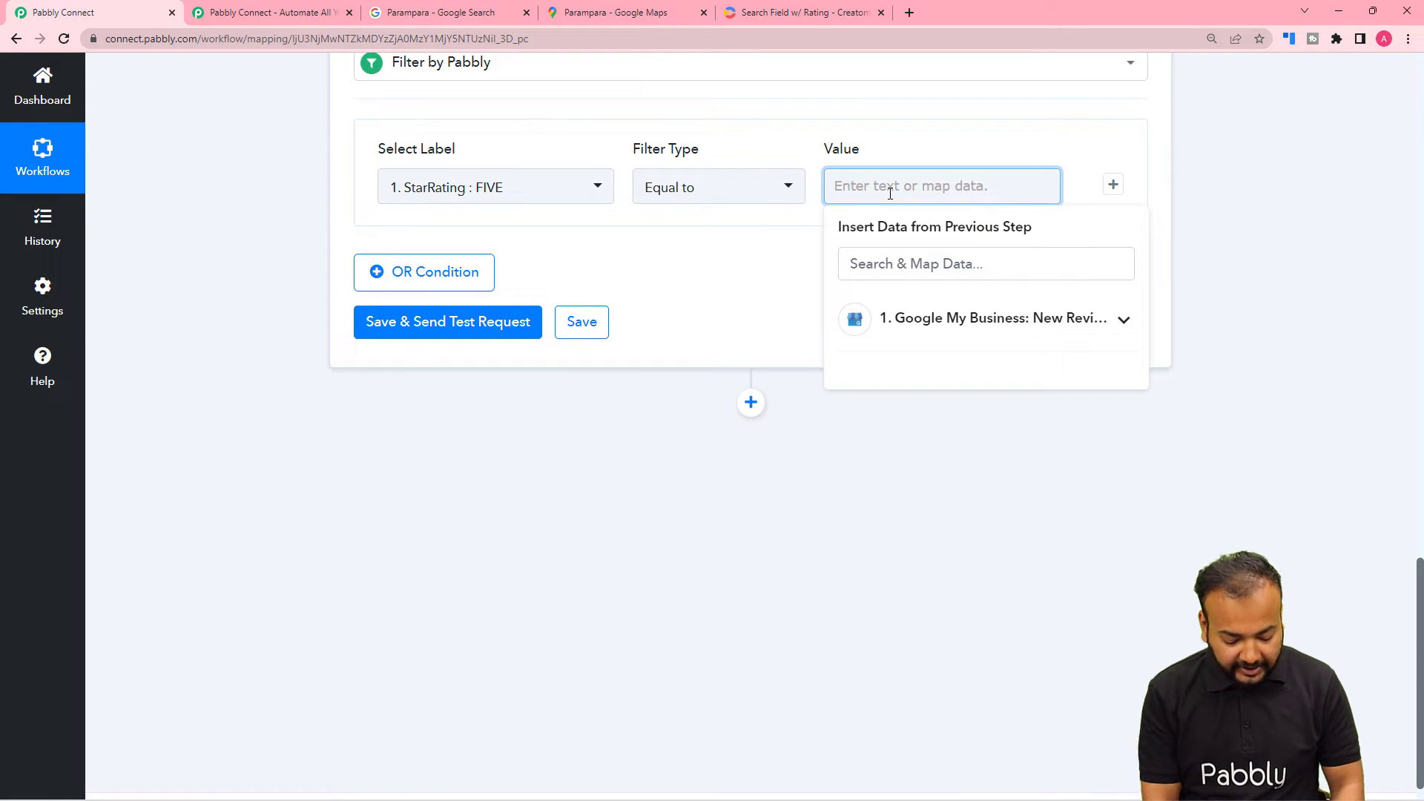
type("FIVE")
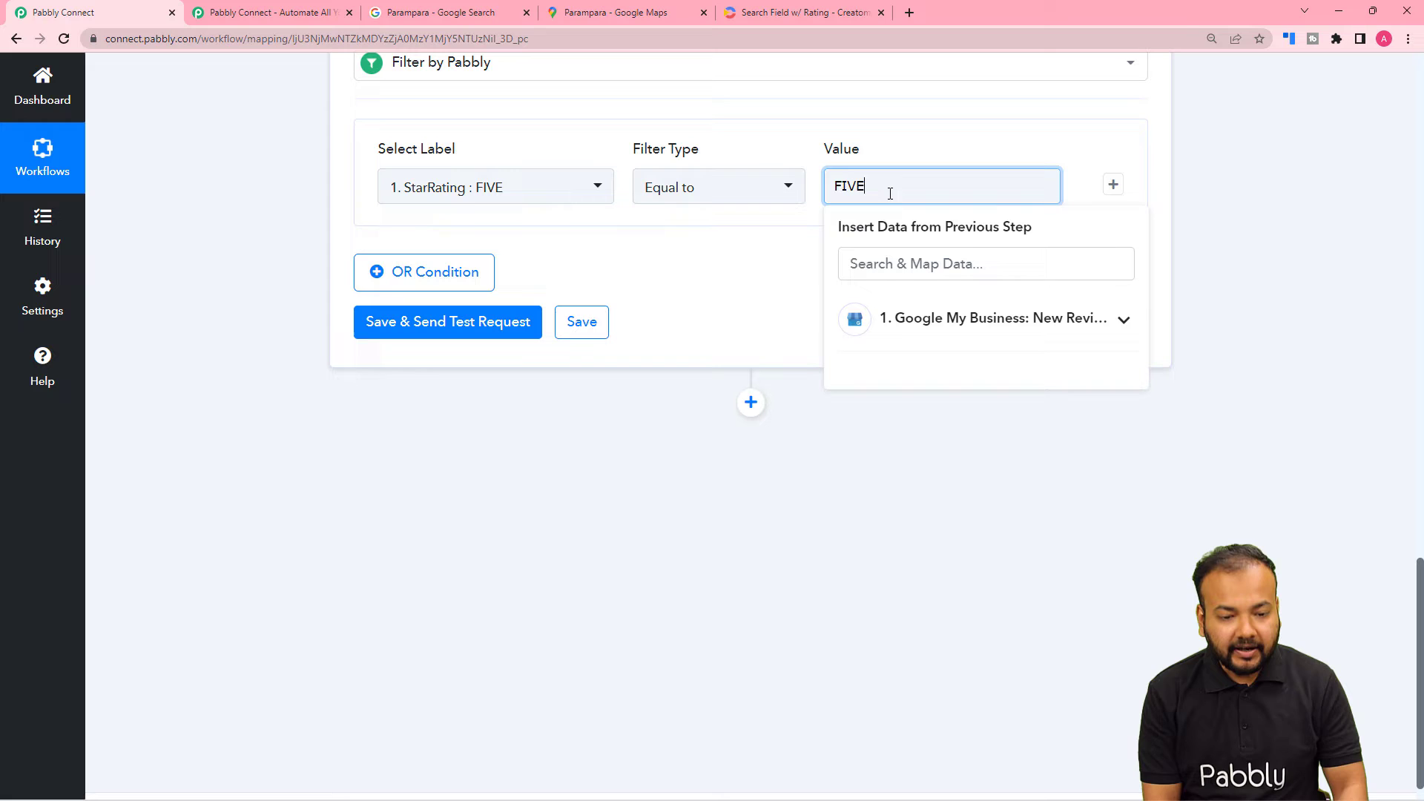
left_click(740, 285)
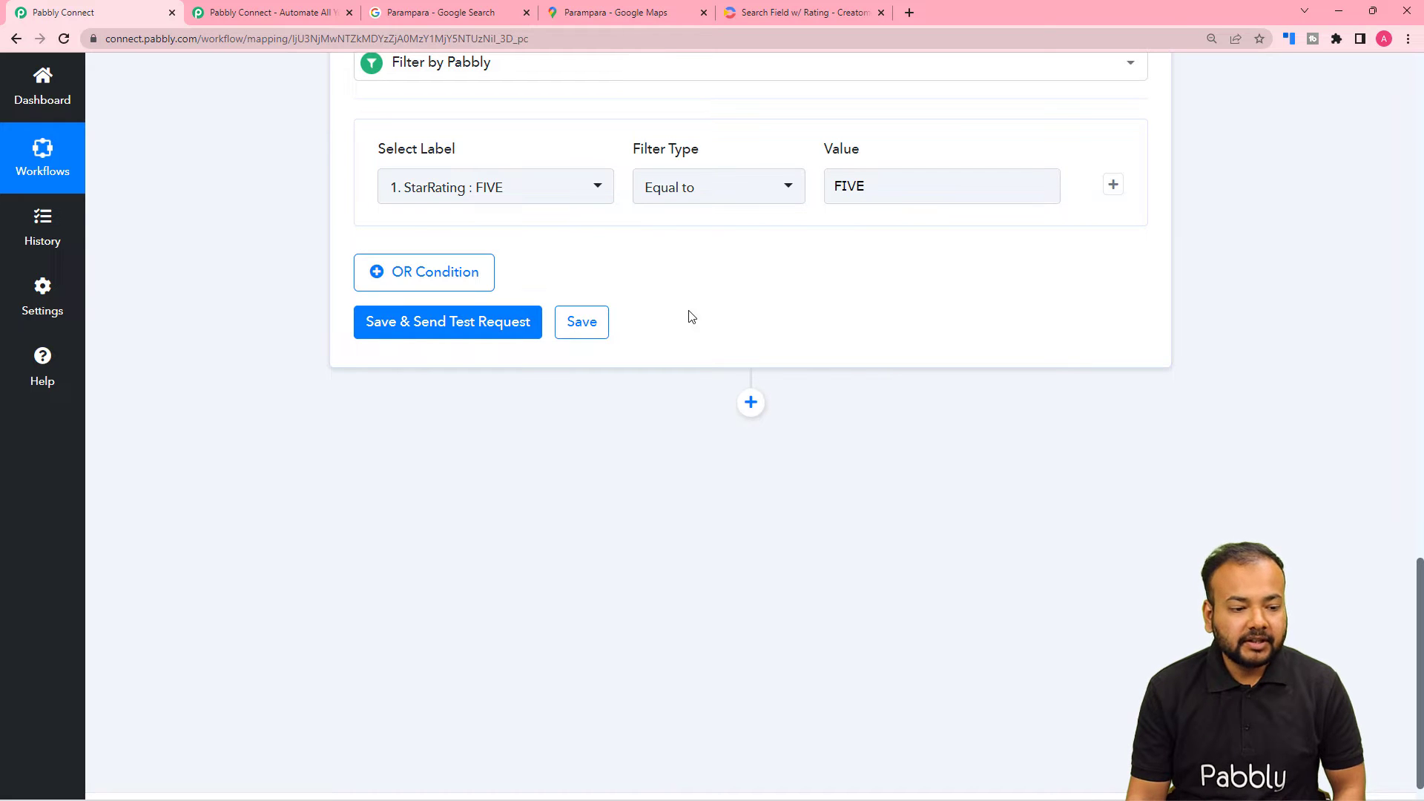
Step: Save the filter with a test request and review the status and message it returns
left_click(405, 327)
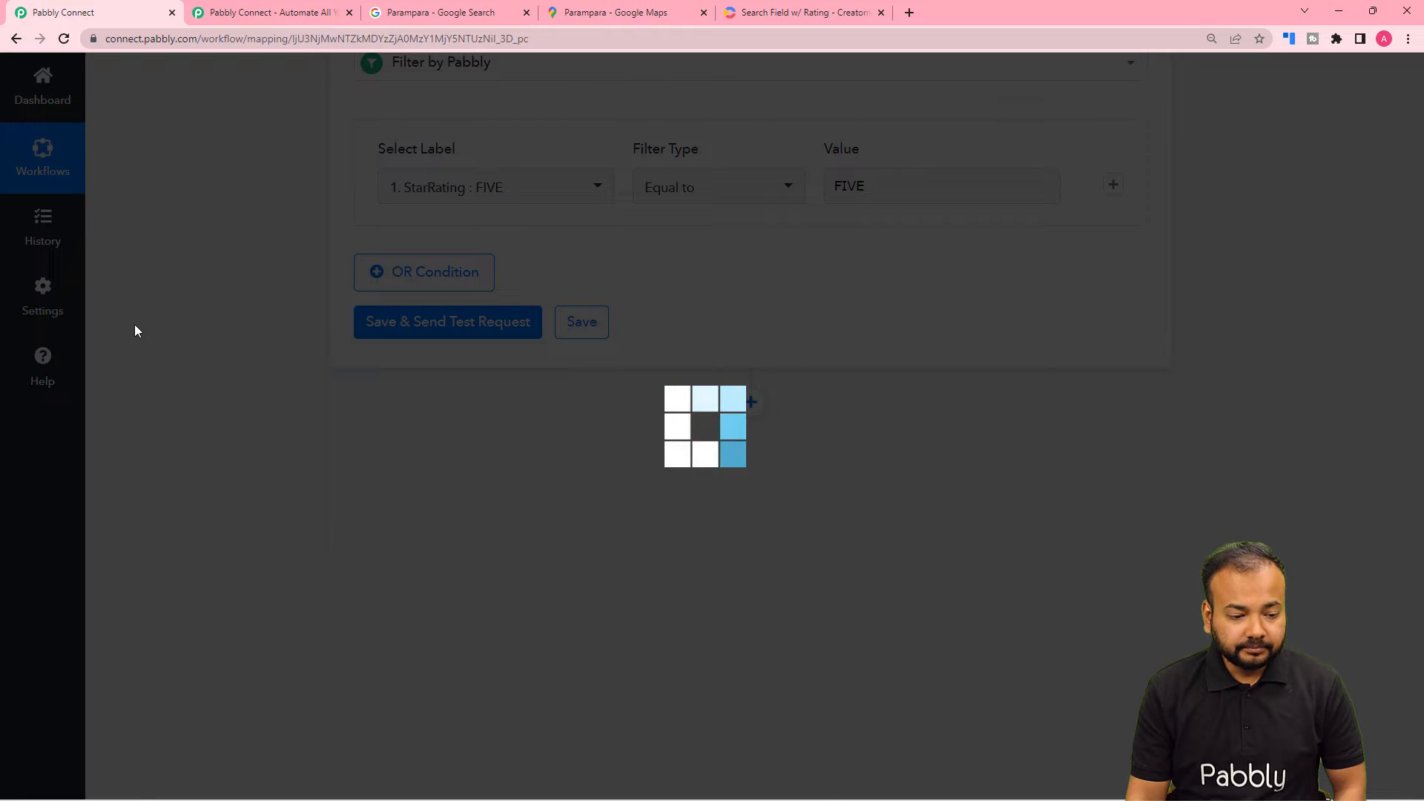
scroll(279, 382, "down", 1)
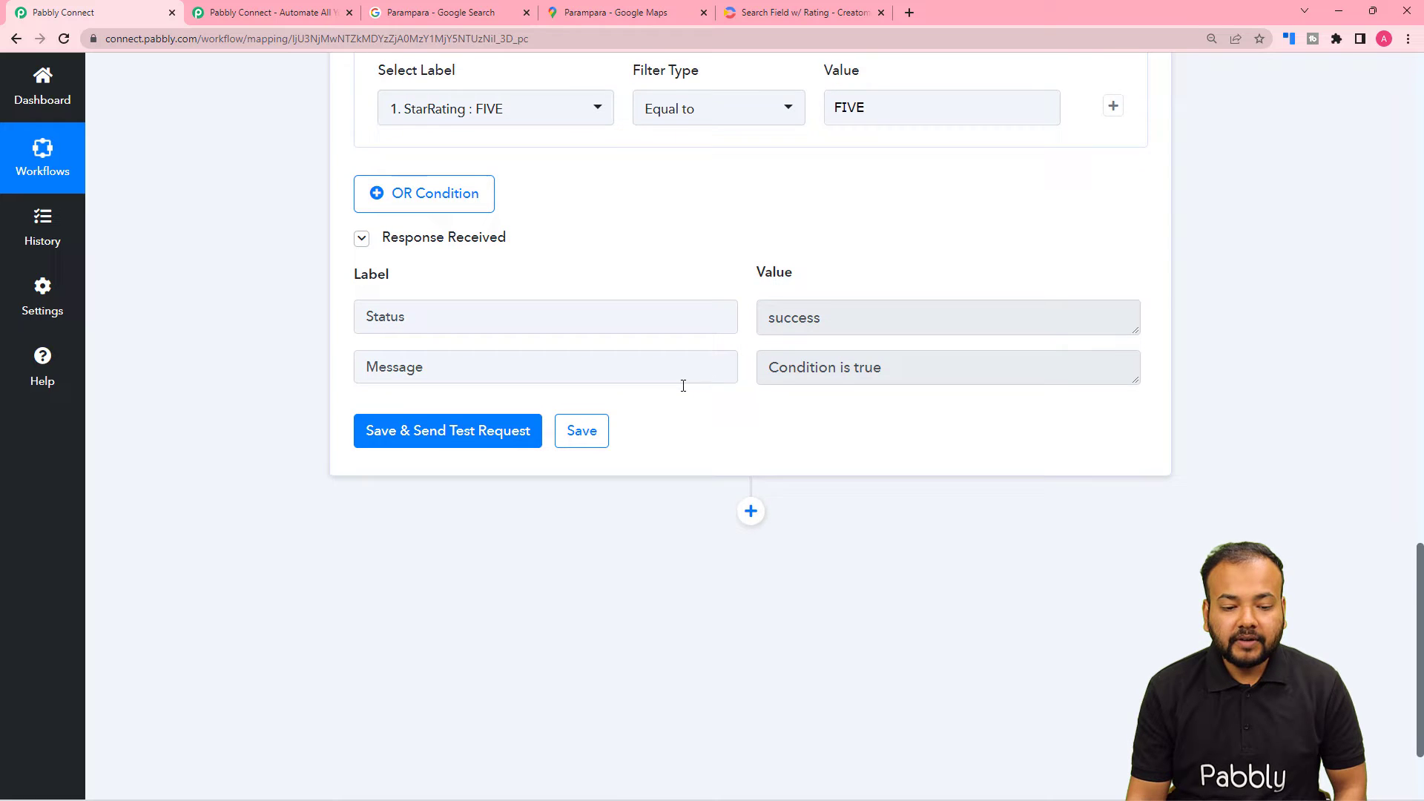
scroll(686, 384, "down", 2)
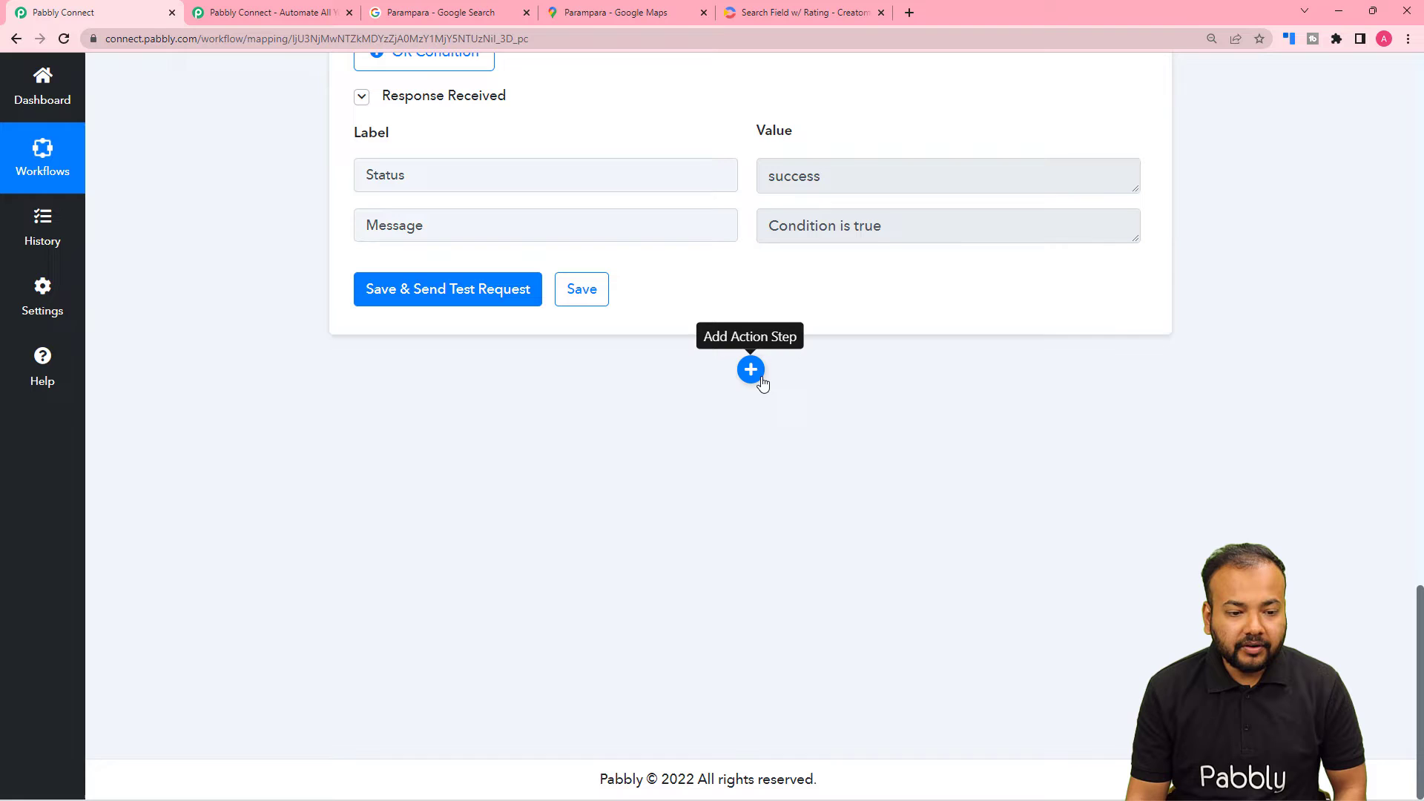
Step: Preview the Search Field w/ Rating video template's animation in Creatomate, pause it, and return to the Pabbly Connect workflow
left_click(780, 15)
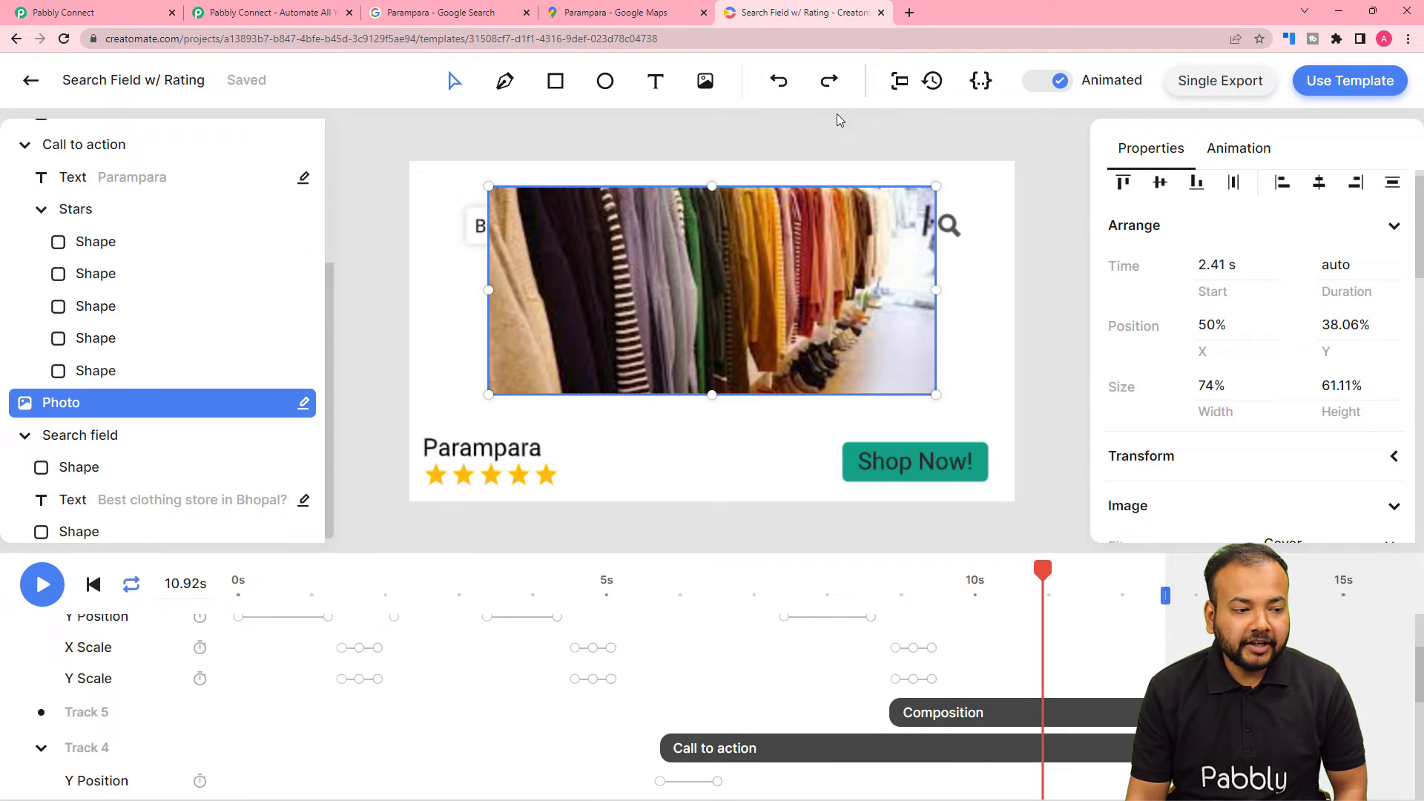
left_click(44, 592)
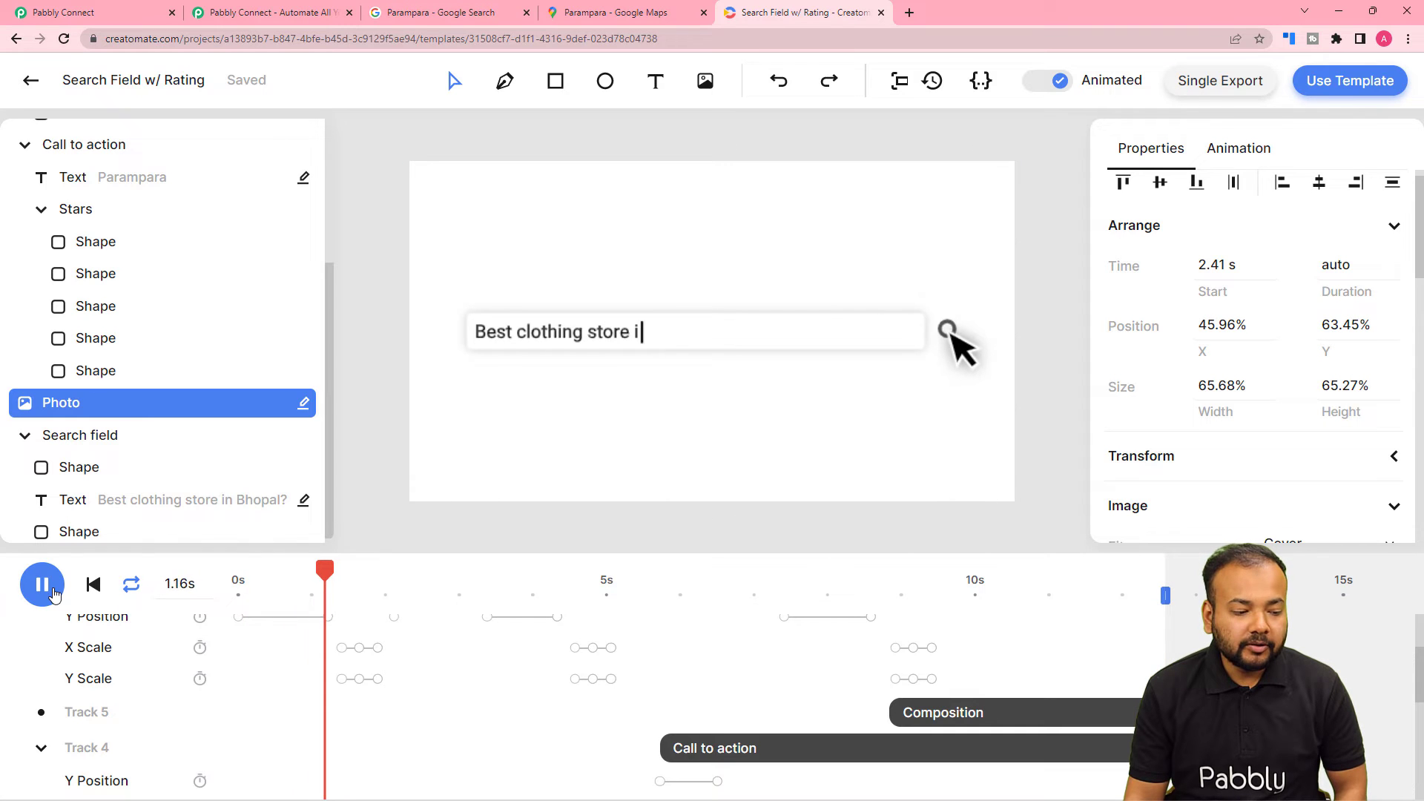
left_click(53, 594)
scroll(373, 292, "up", 3)
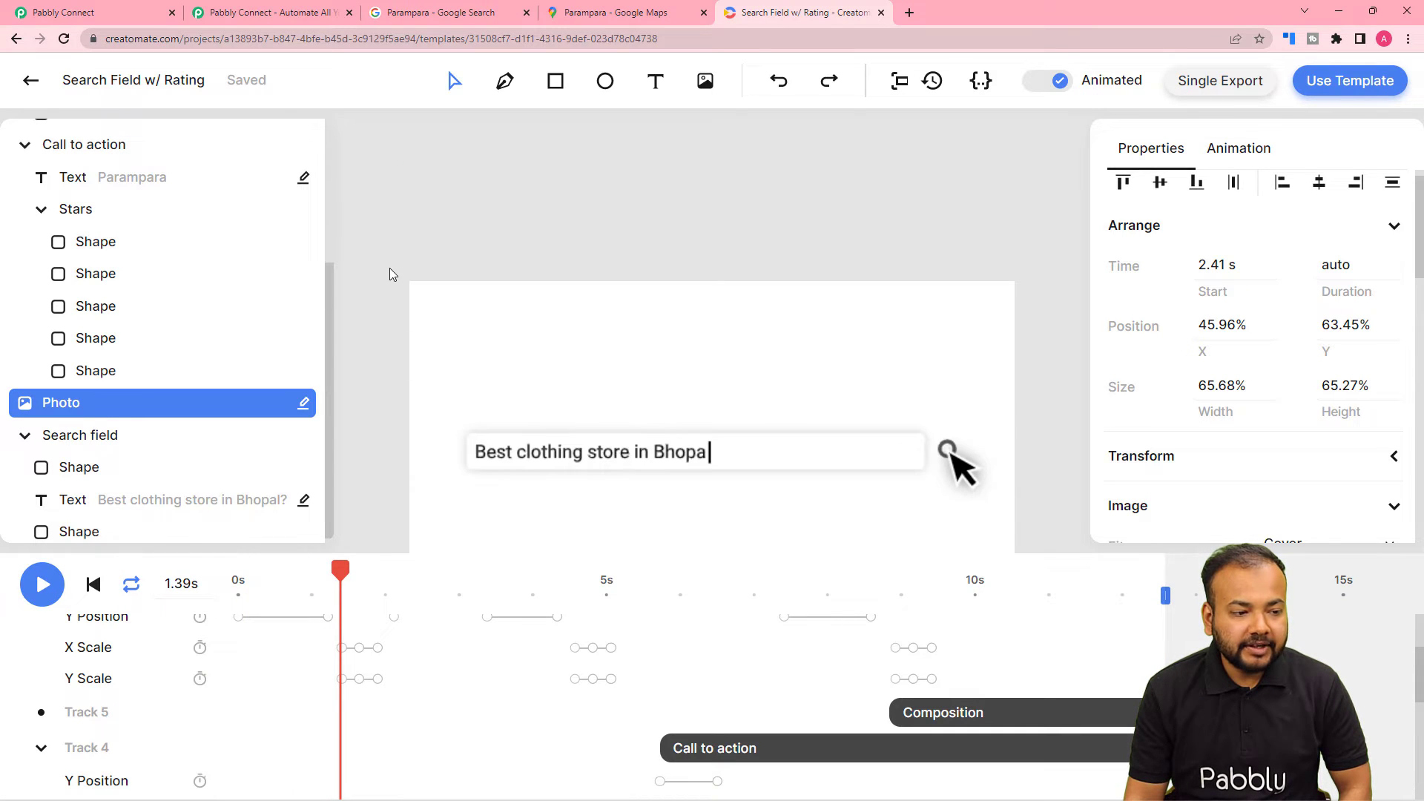
left_click(60, 11)
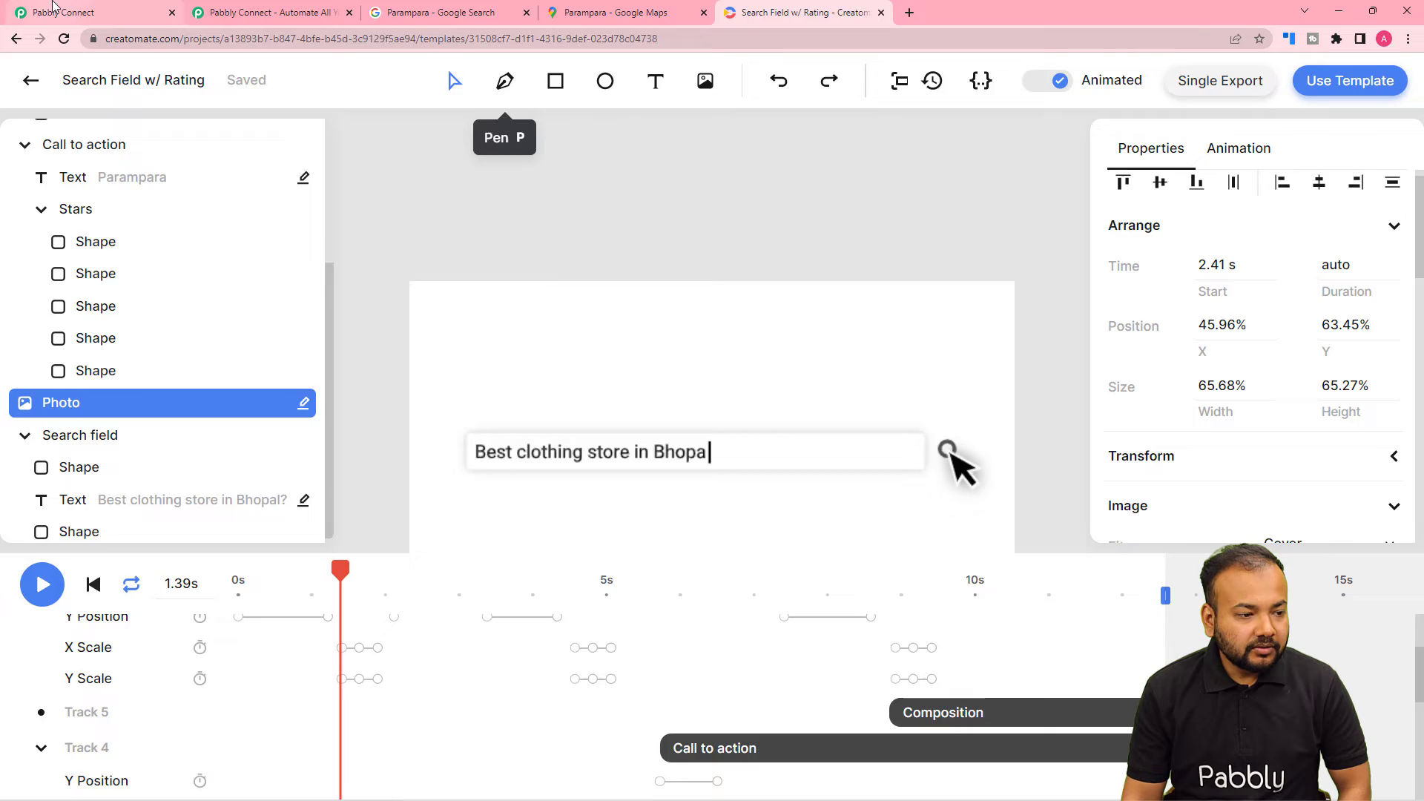
Step: Add a Creatomate action after the filter and set its action event to Create Single Render
left_click(751, 369)
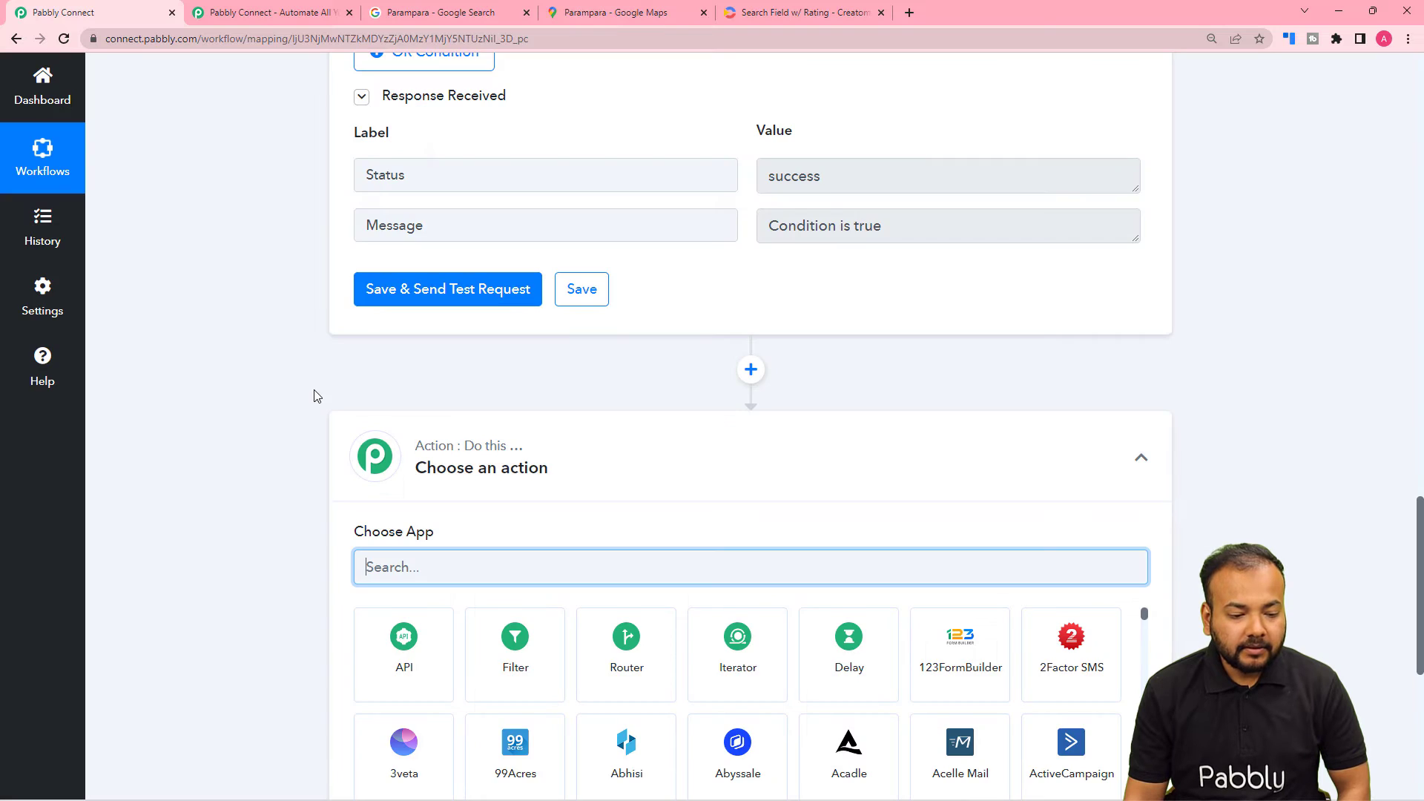
type("c")
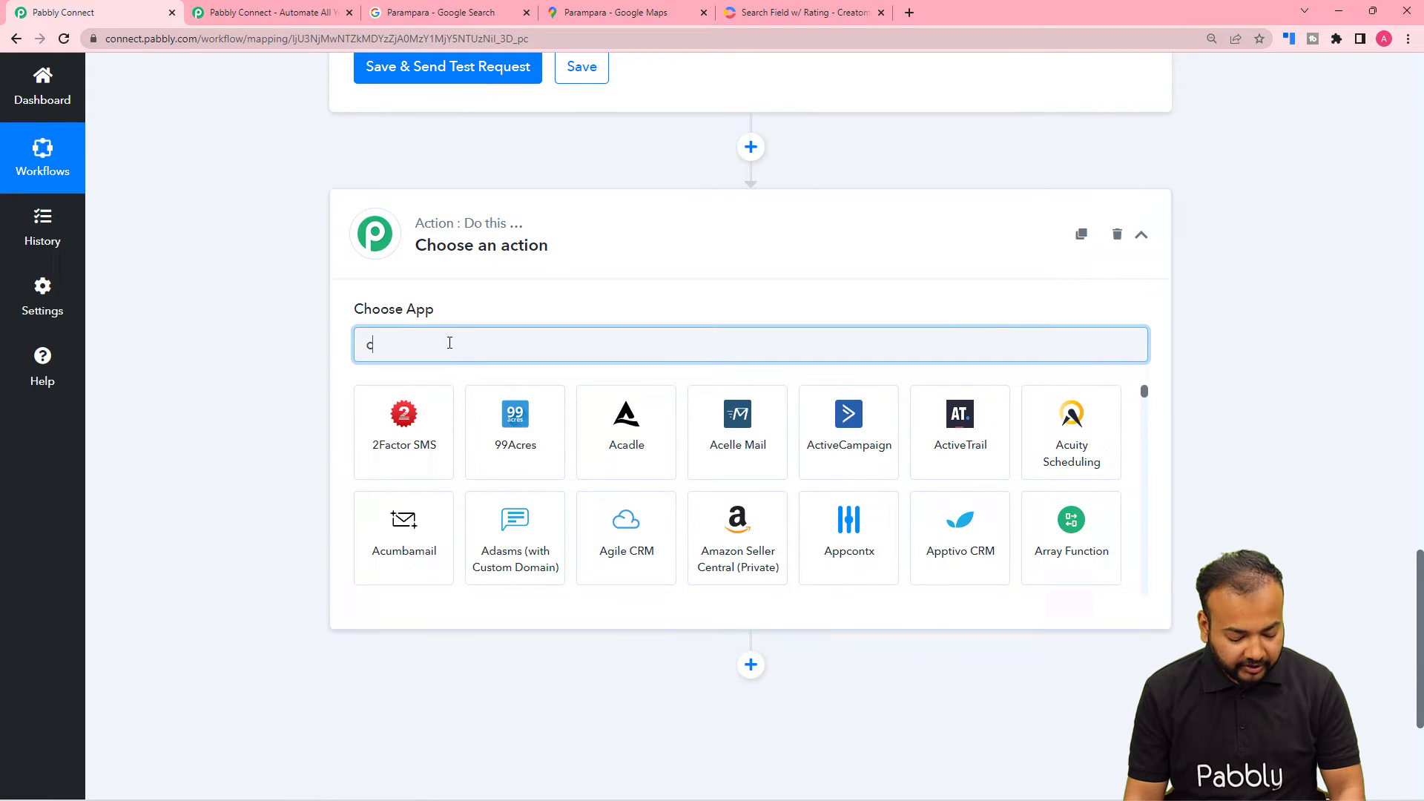
type("re")
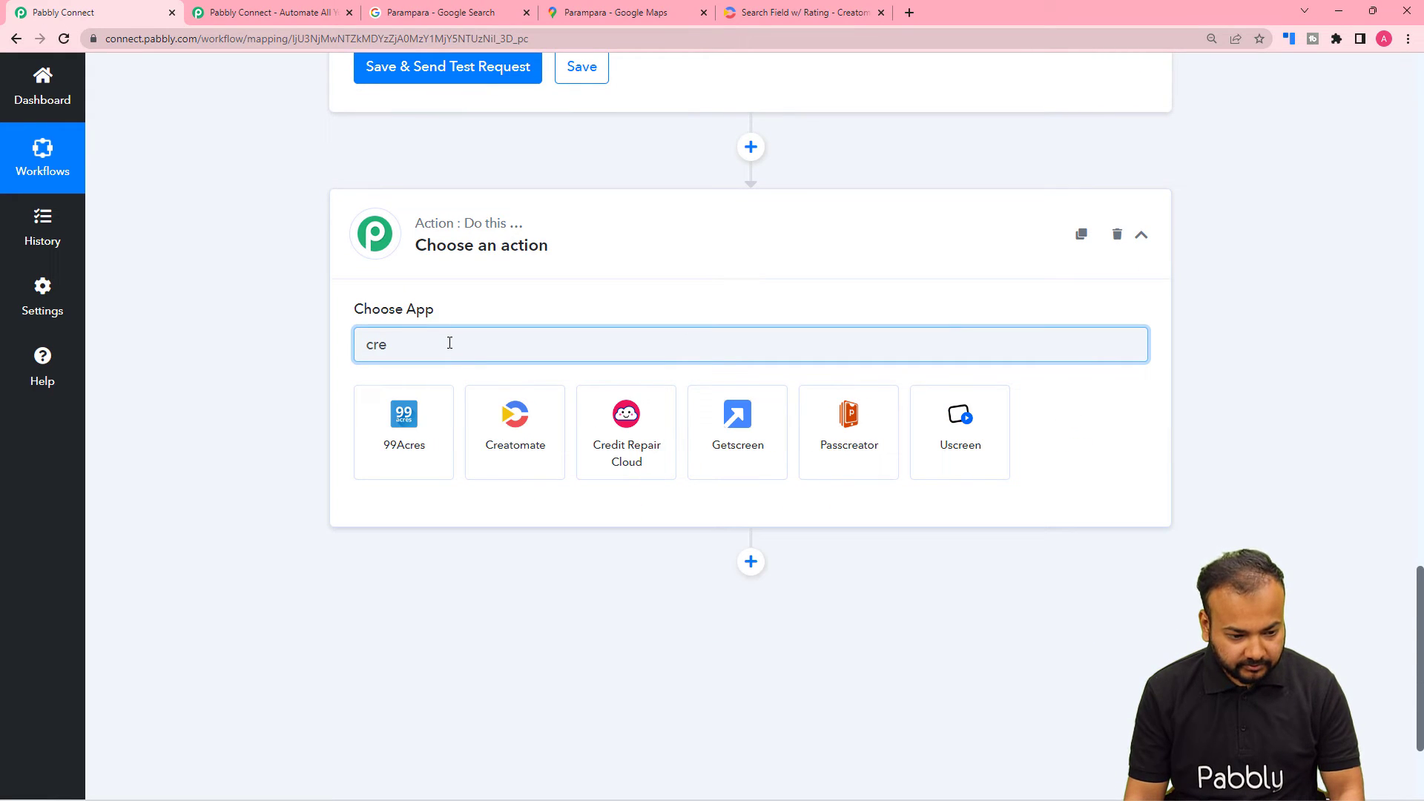
left_click(495, 462)
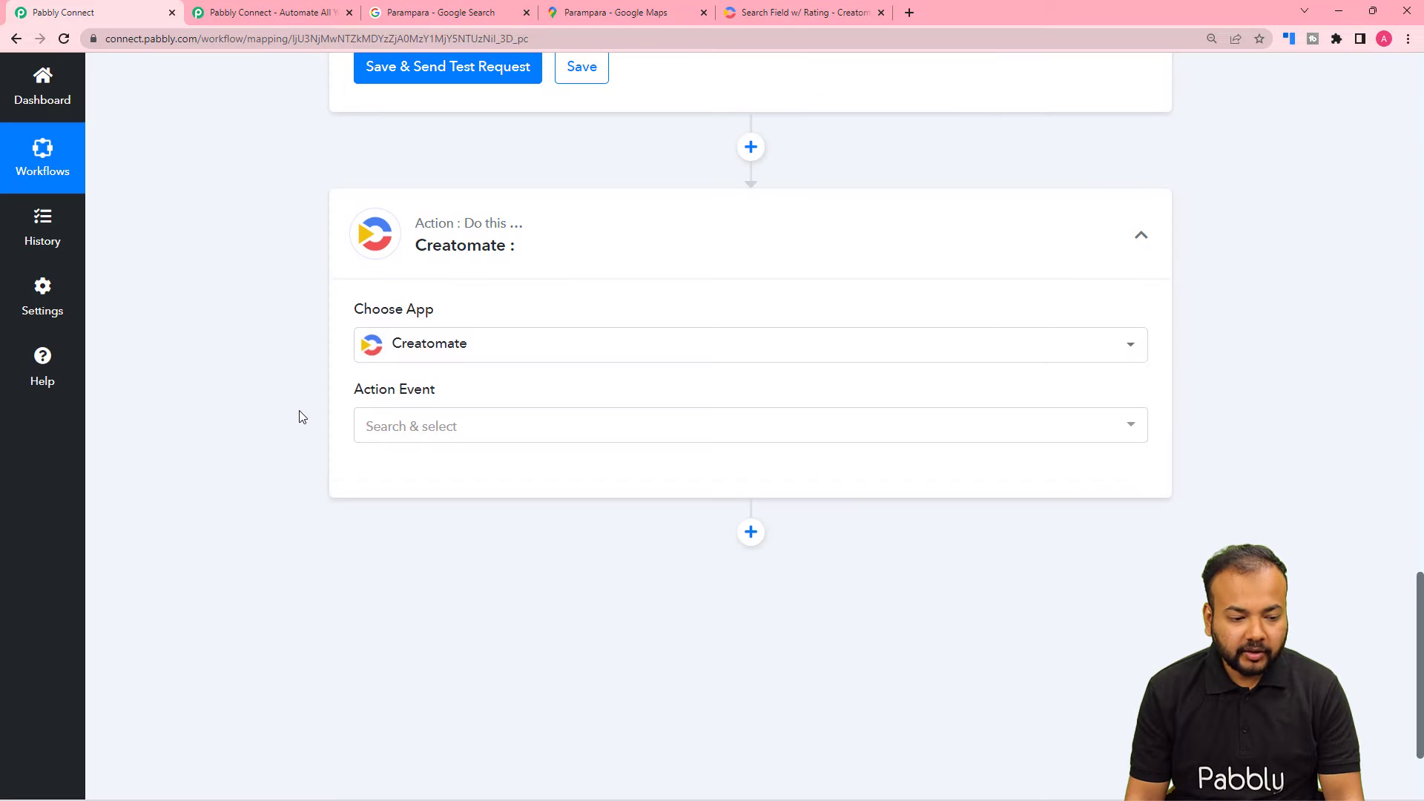
scroll(302, 417, "down", 1)
left_click(395, 361)
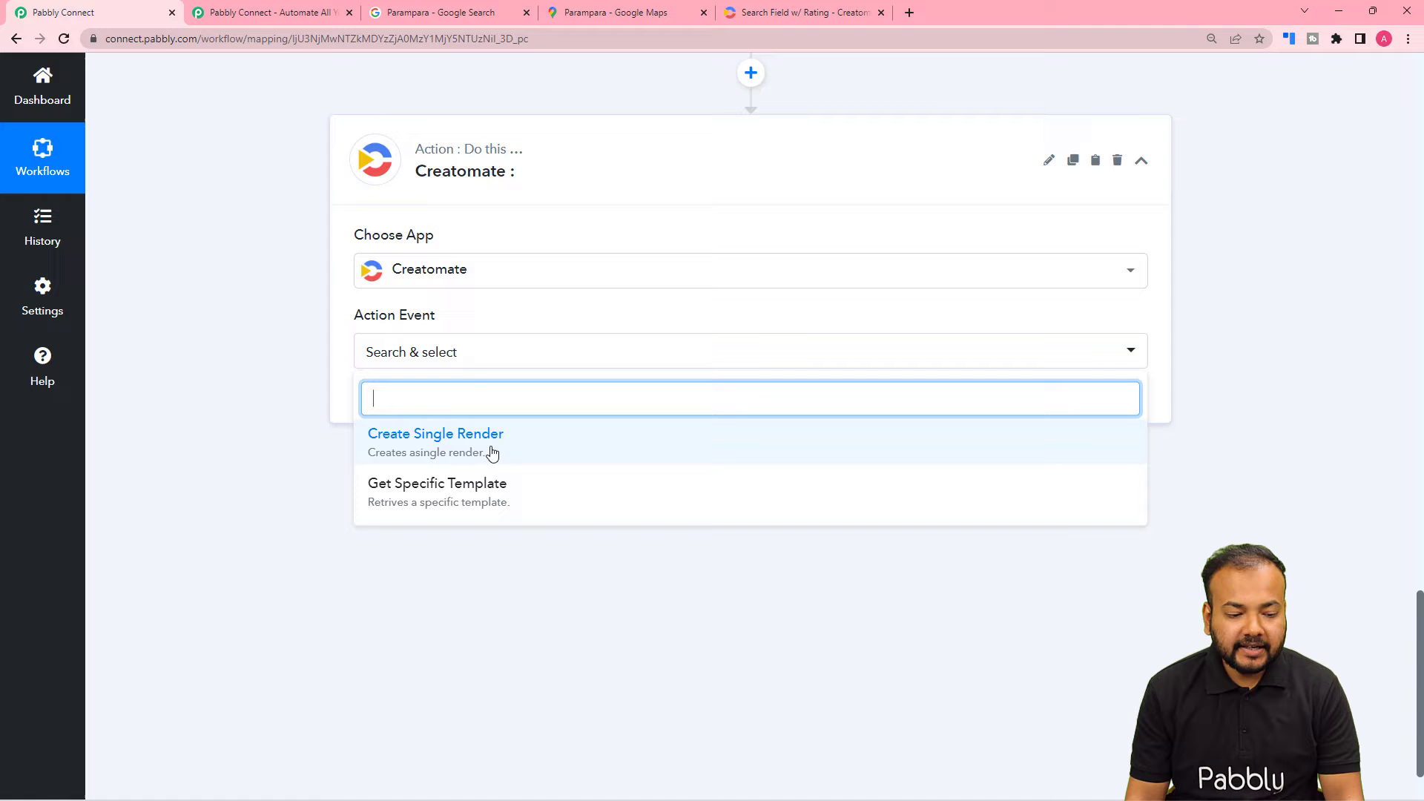
left_click(327, 454)
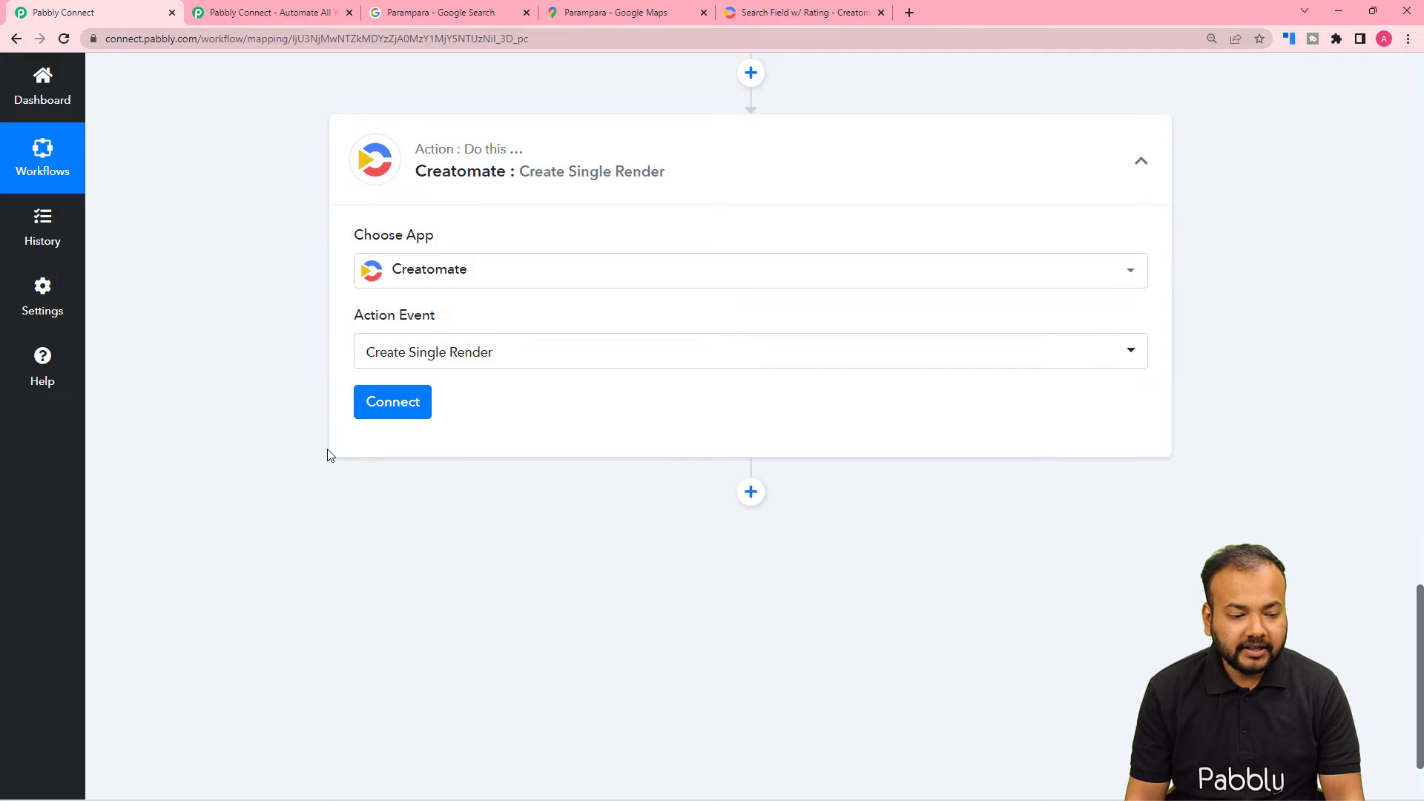
Step: Start adding a new Creatomate connection for the action and open the Default Project's settings in Creatomate
left_click(404, 406)
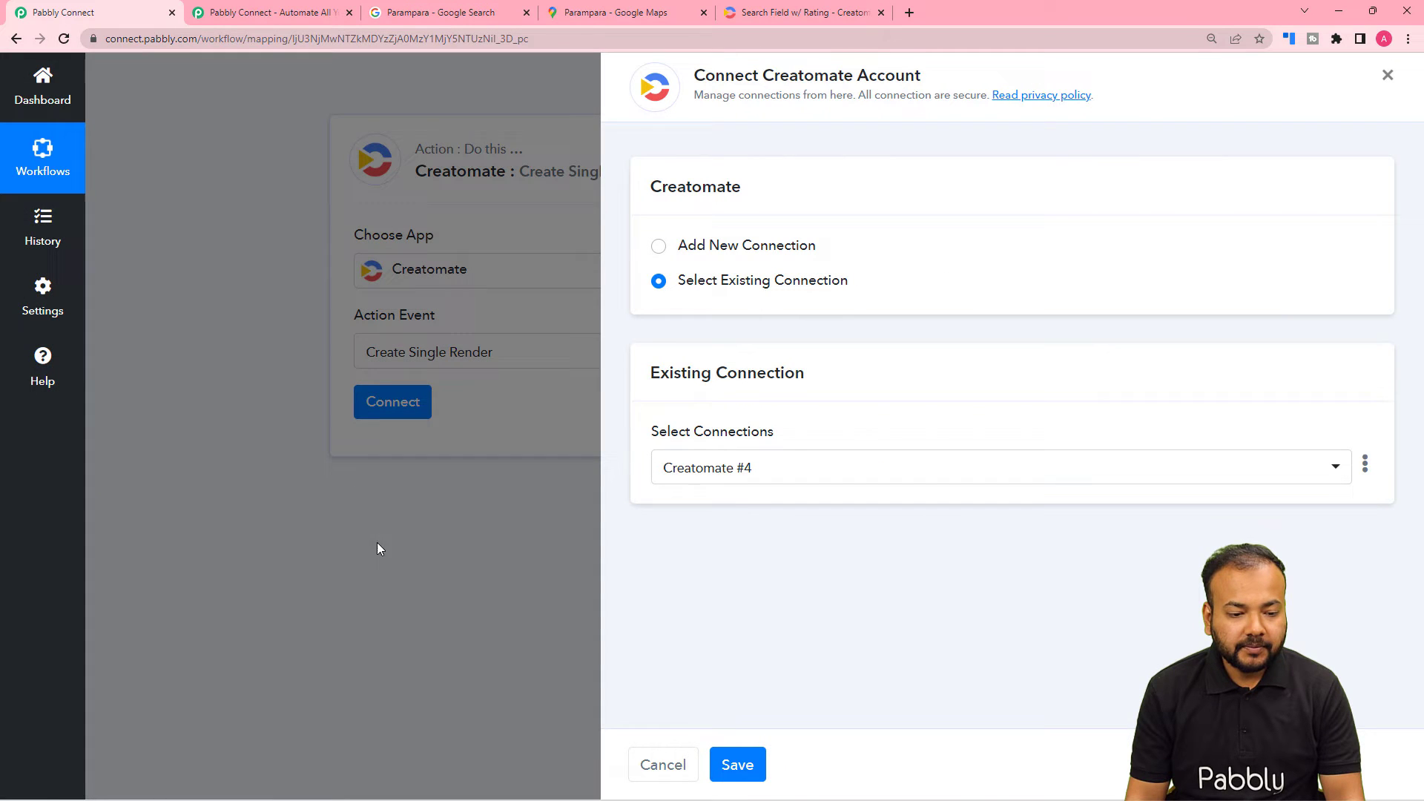
left_click(659, 247)
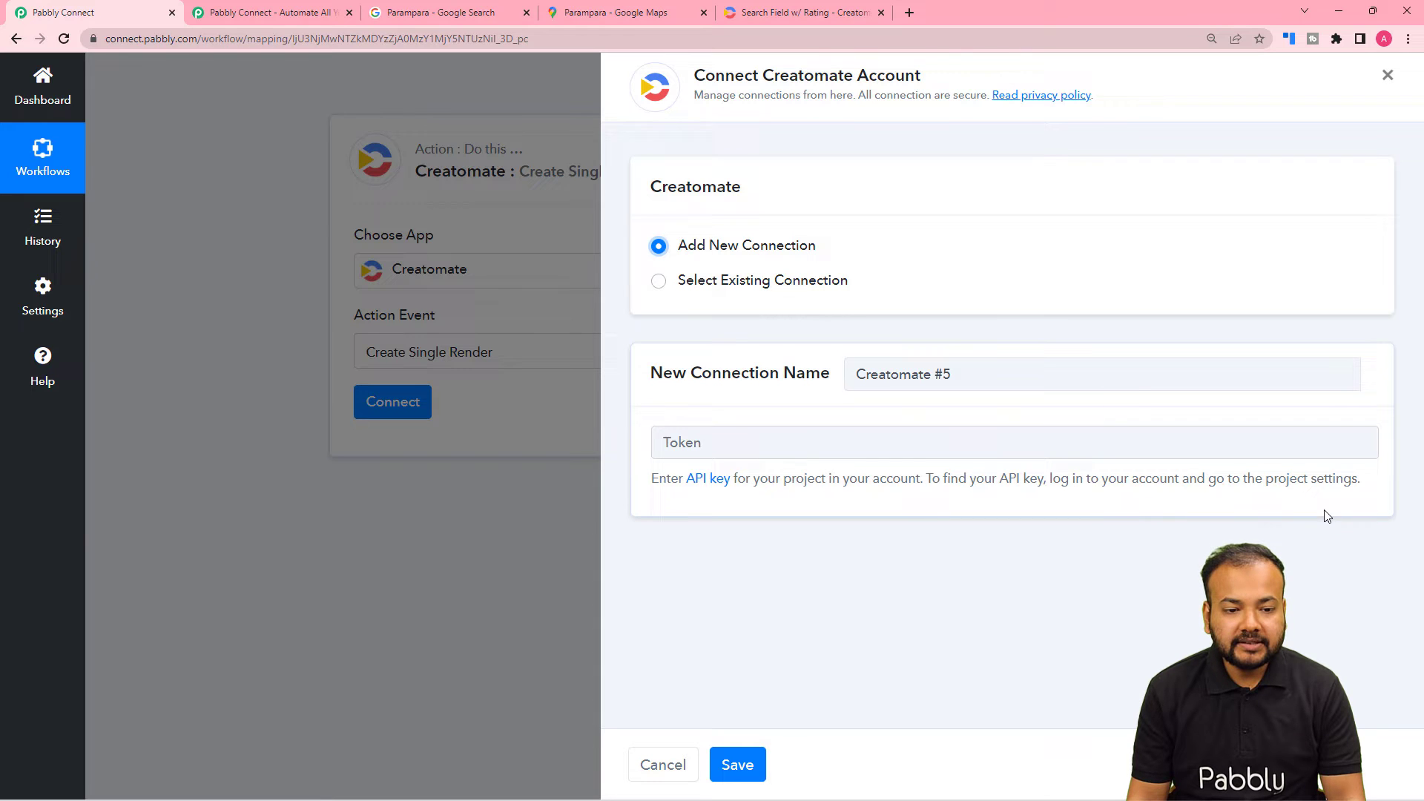
left_click(762, 16)
left_click(31, 82)
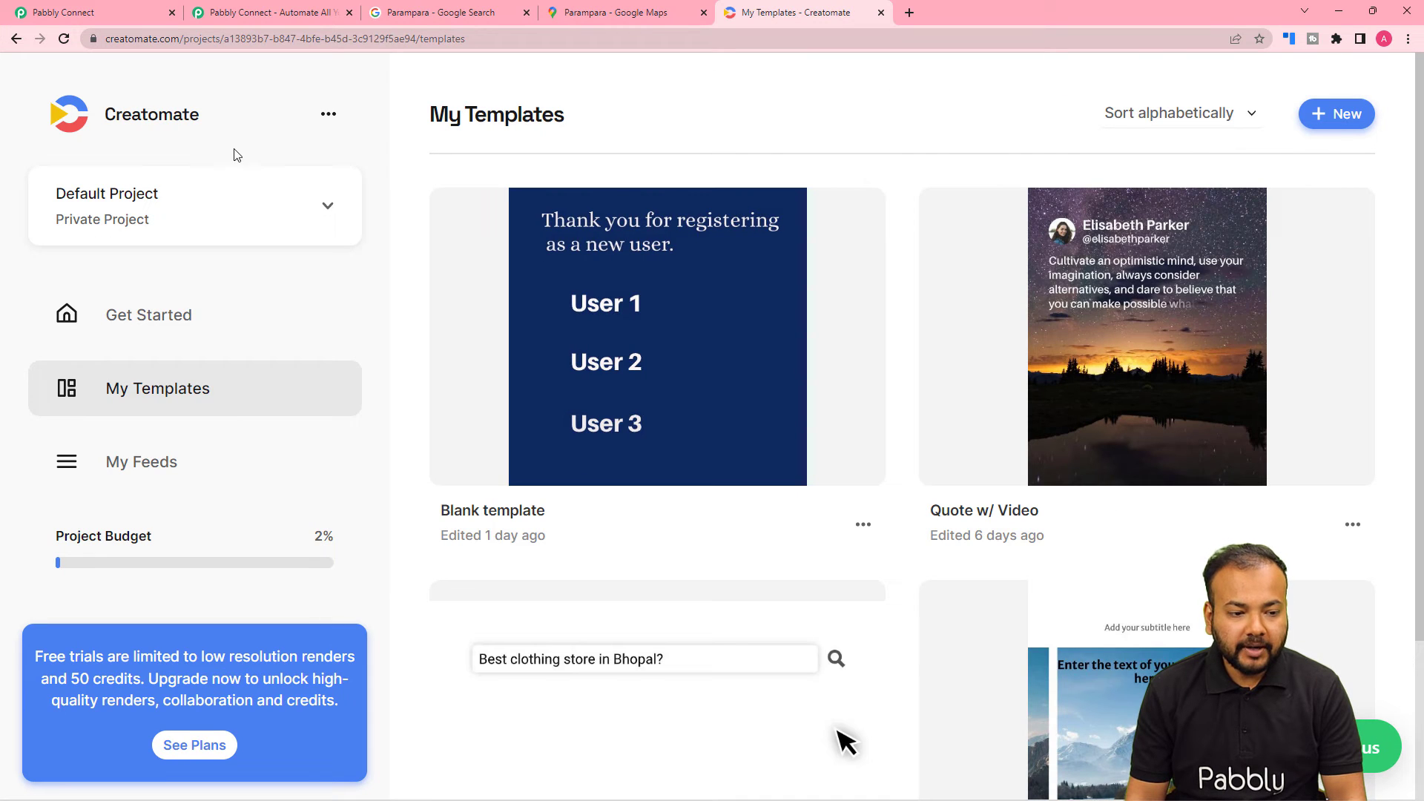
left_click(329, 116)
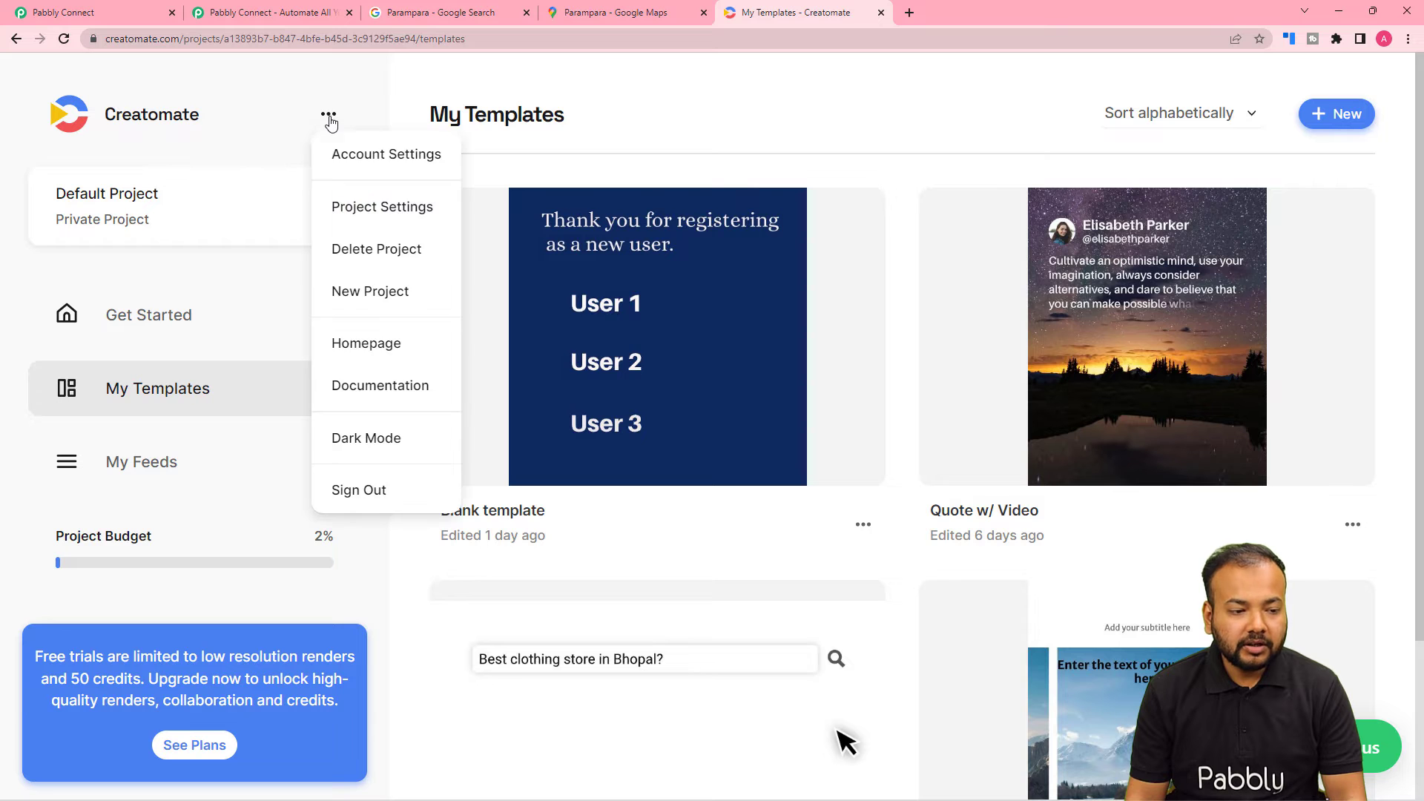
left_click(361, 223)
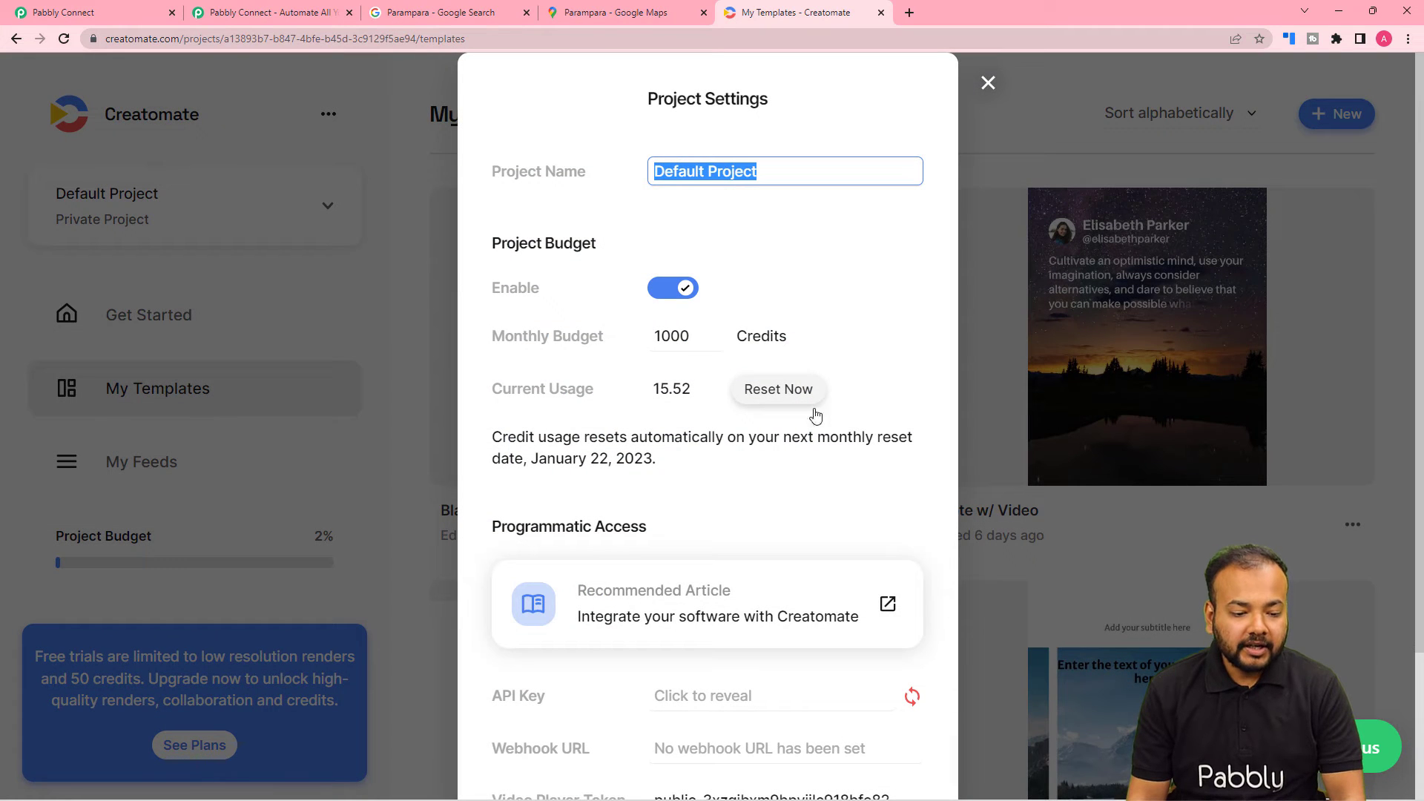
Step: Reveal the project's API key under Programmatic Access and copy it
scroll(817, 426, "down", 1)
scroll(819, 431, "down", 2)
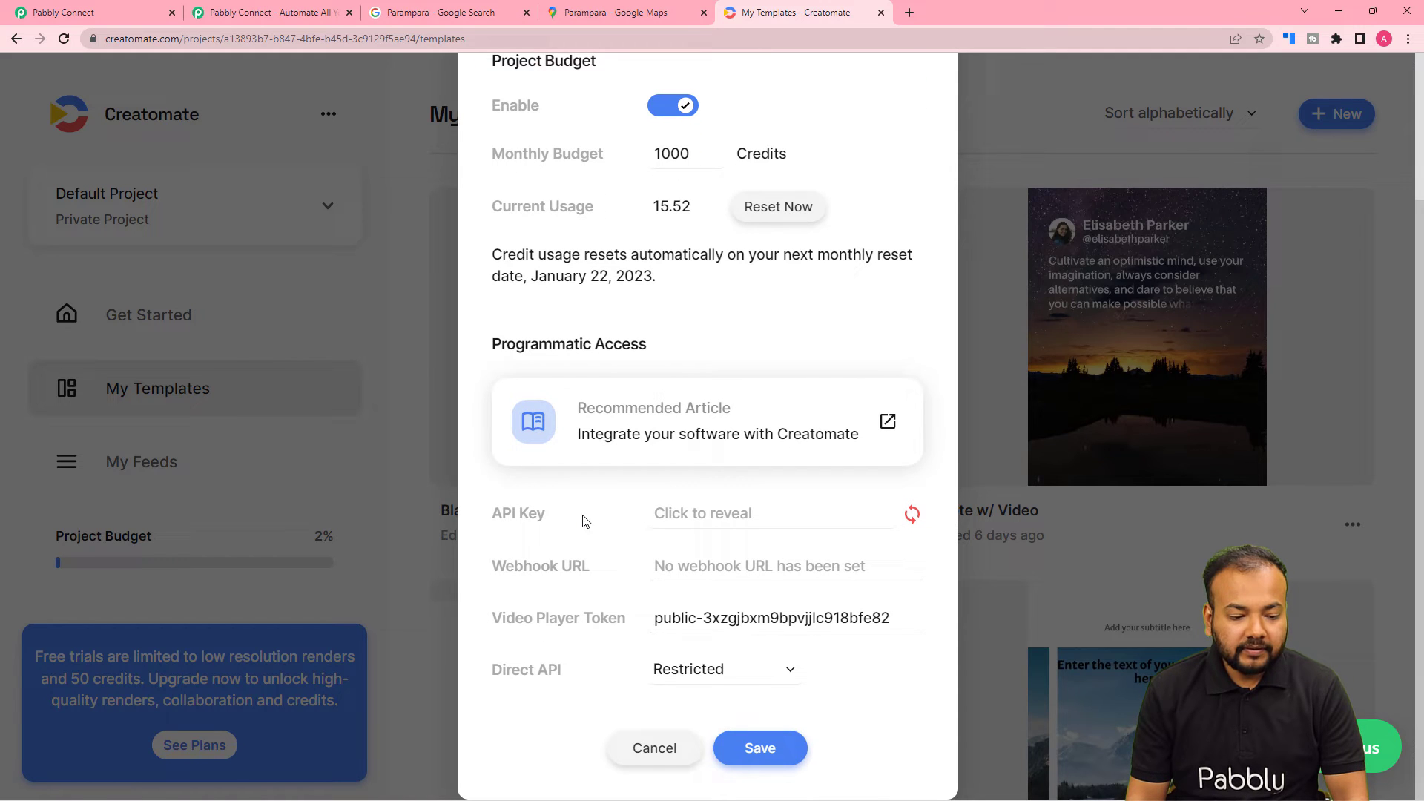
left_click(695, 515)
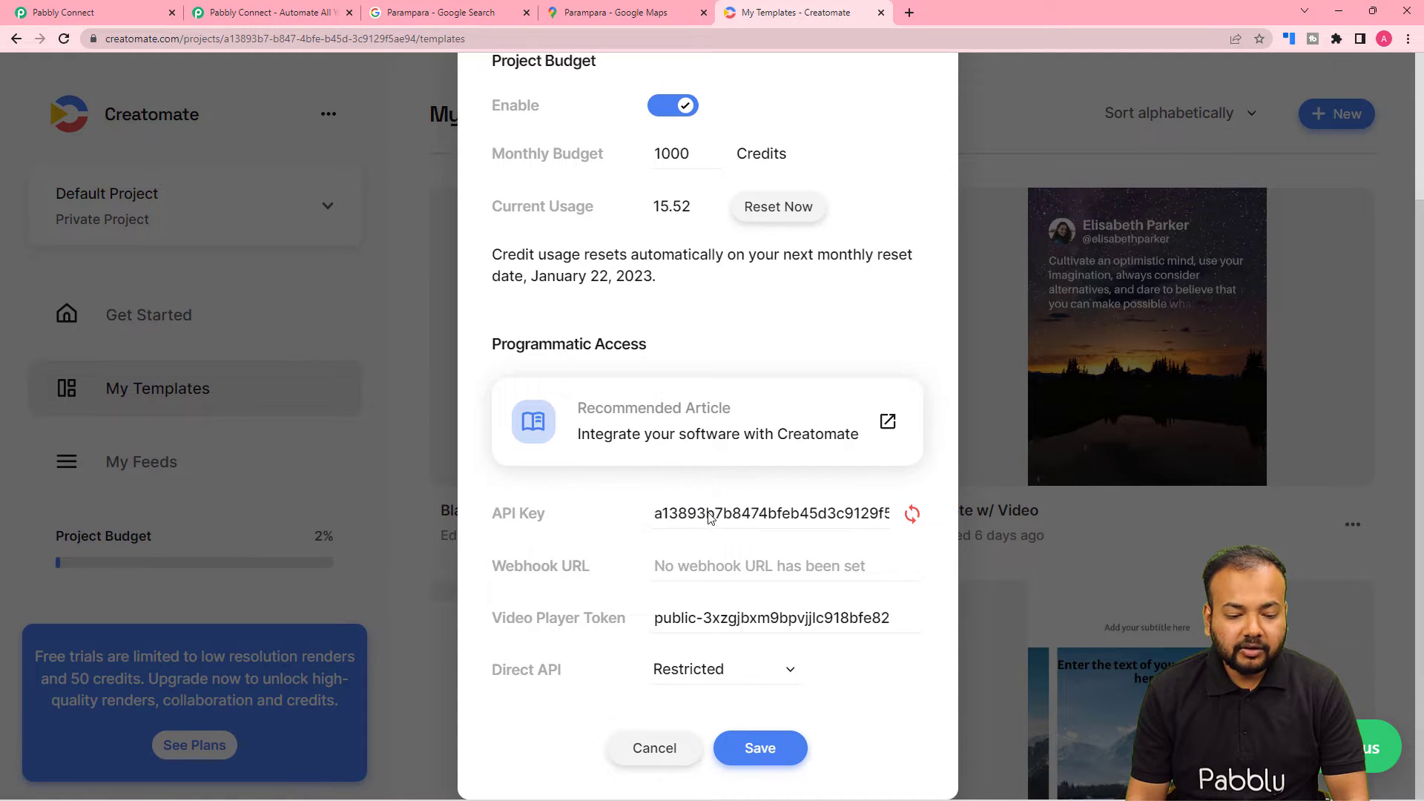
double_click(698, 518)
right_click(698, 518)
left_click(714, 534)
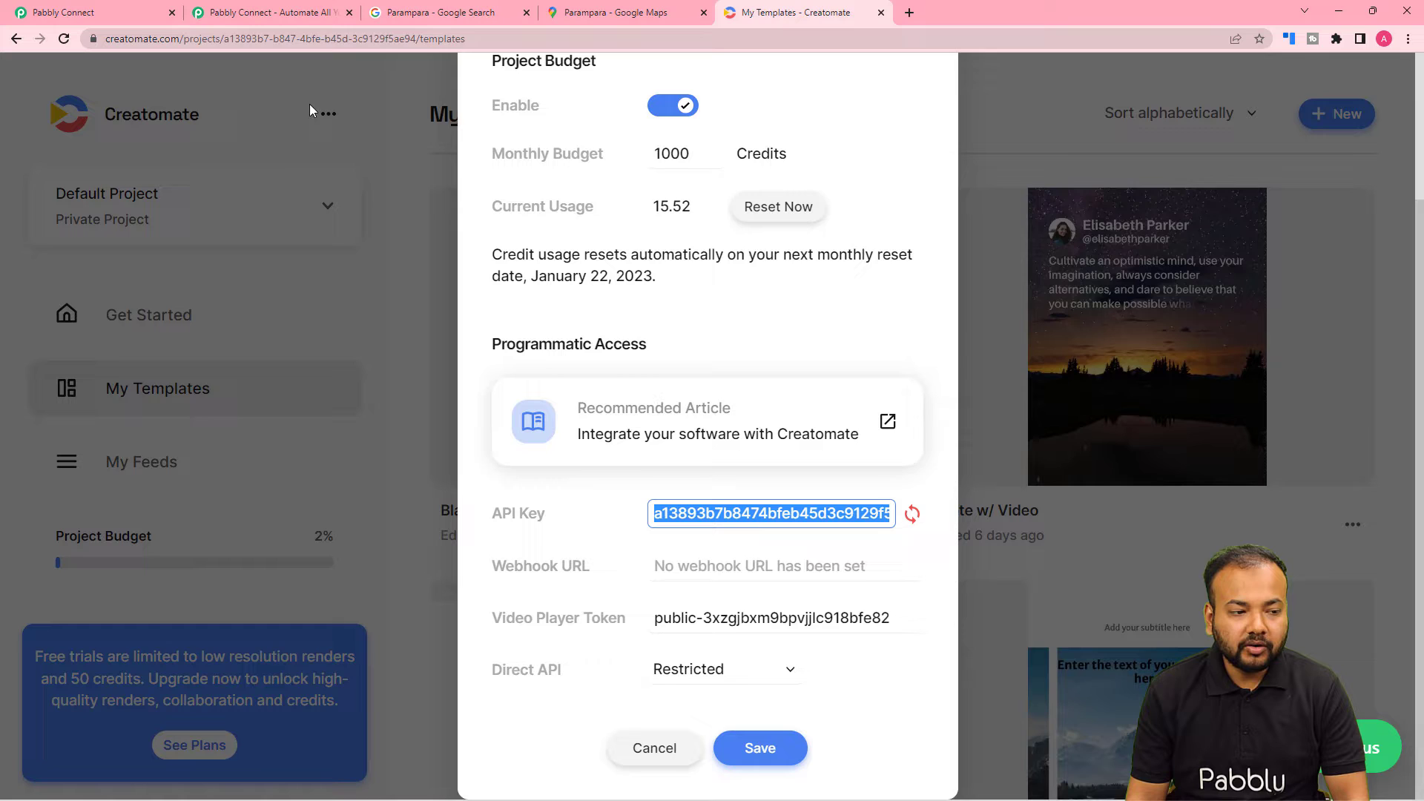
Step: Paste the API key as the token of the new Creatomate connection in Pabbly Connect and save the connection
left_click(82, 12)
left_click(706, 449)
right_click(705, 454)
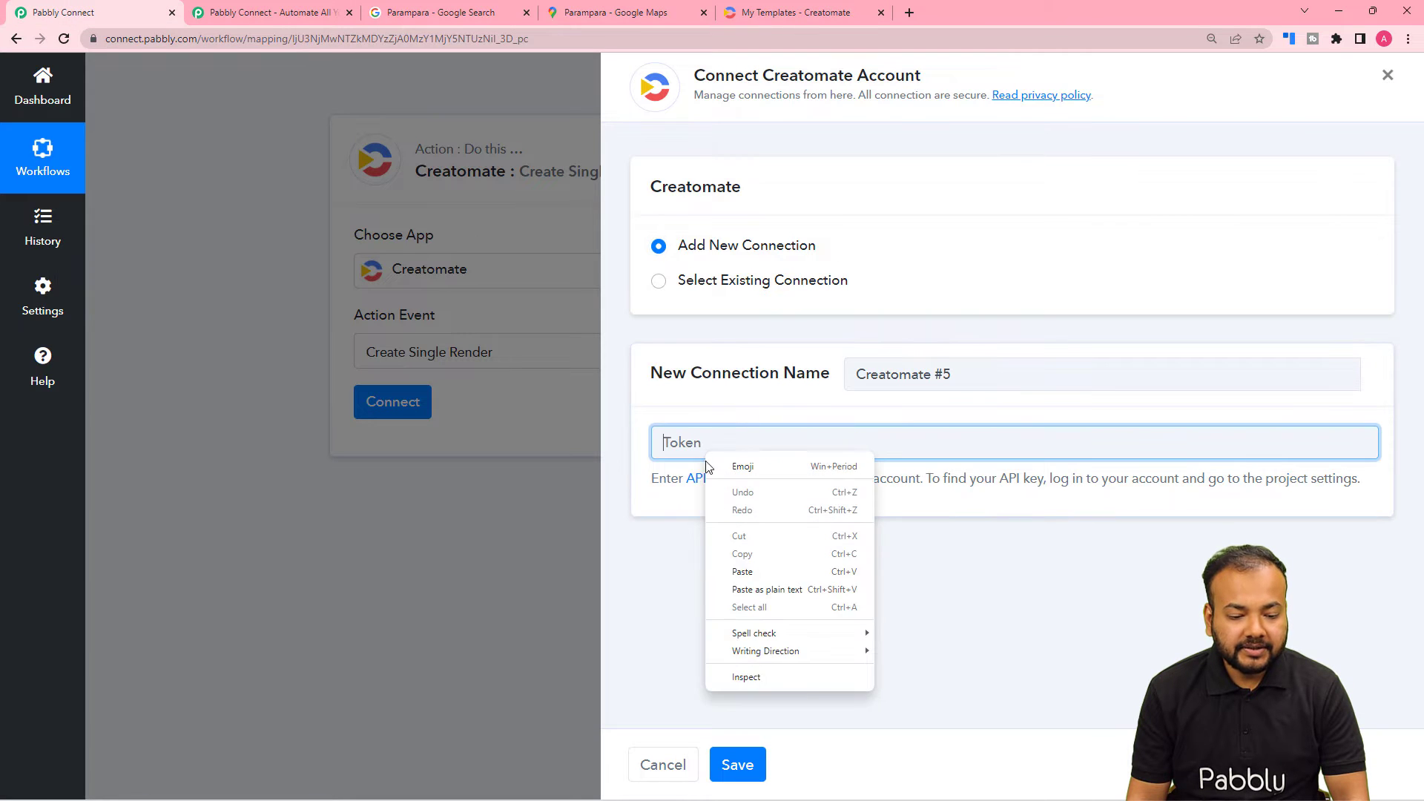
left_click(741, 572)
left_click(727, 760)
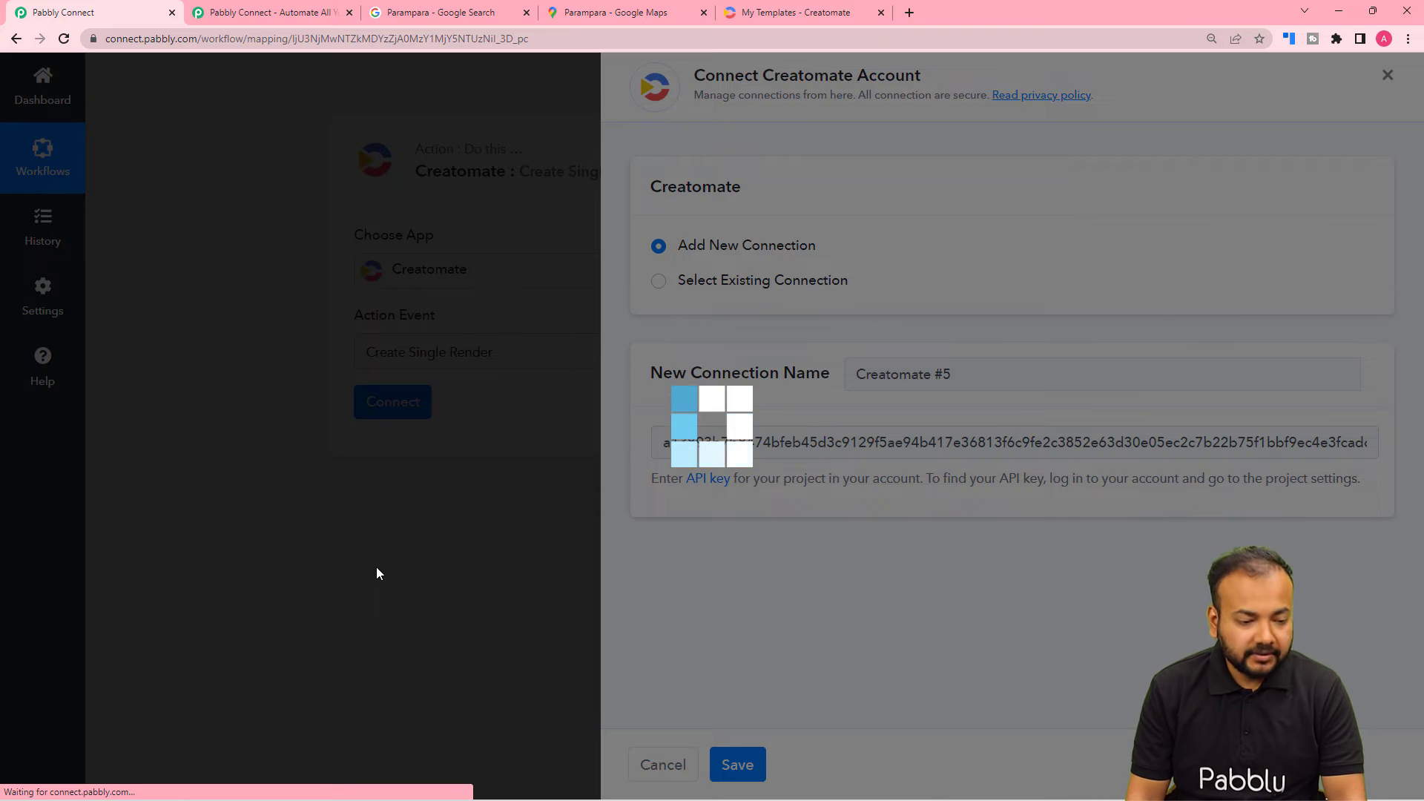
Step: Check the video template's name among Creatomate's templates and set the render action's template to Search Field w/ Rating
scroll(205, 435, "down", 4)
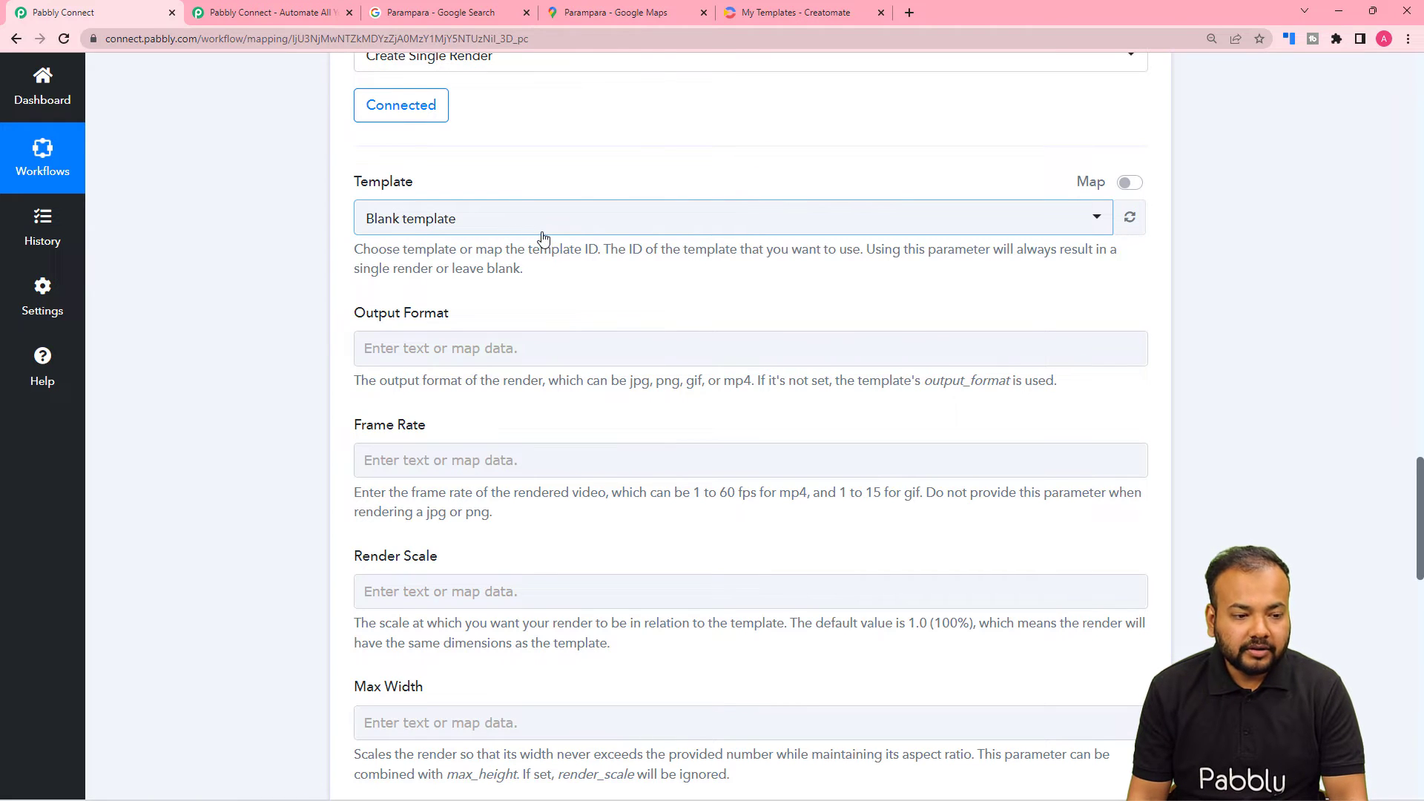
left_click(826, 10)
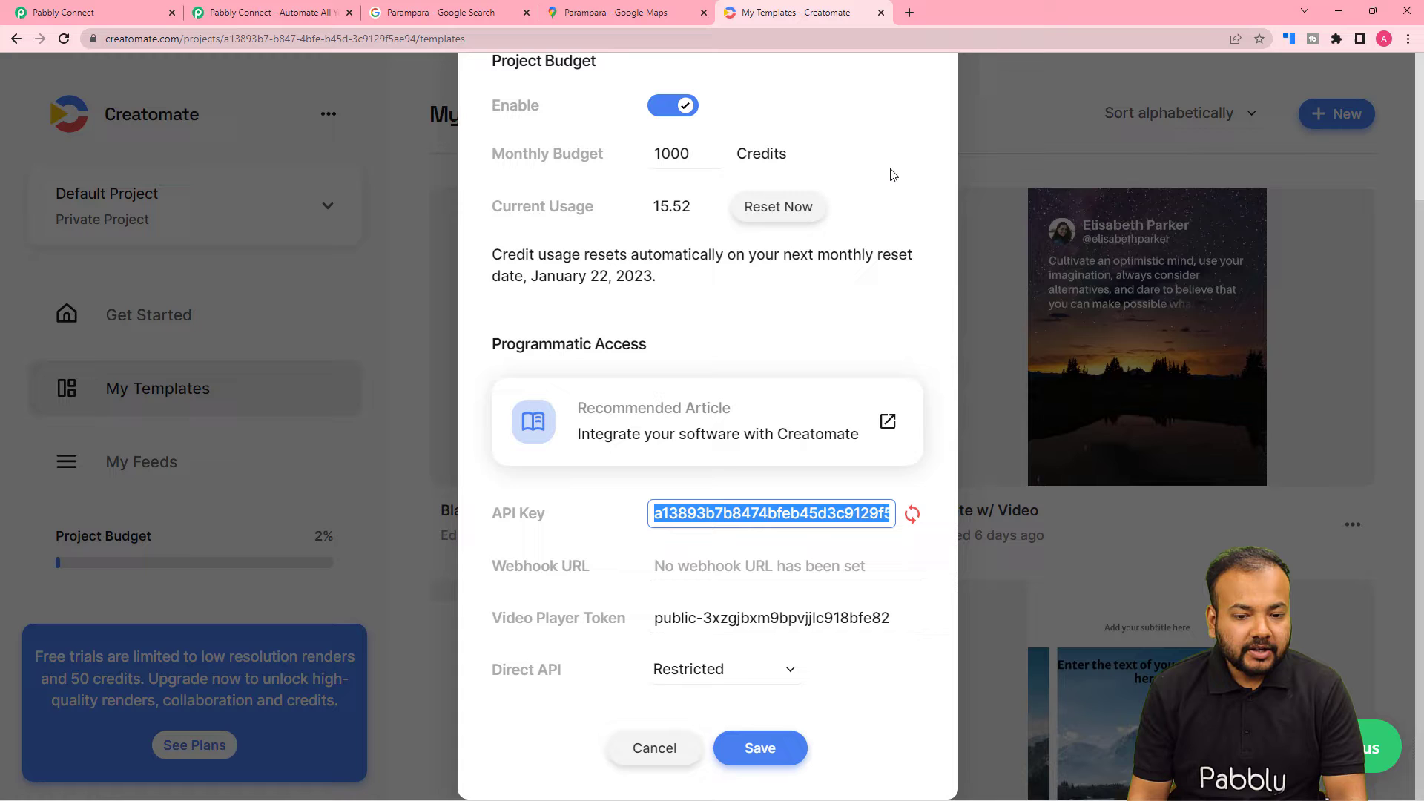
left_click(968, 138)
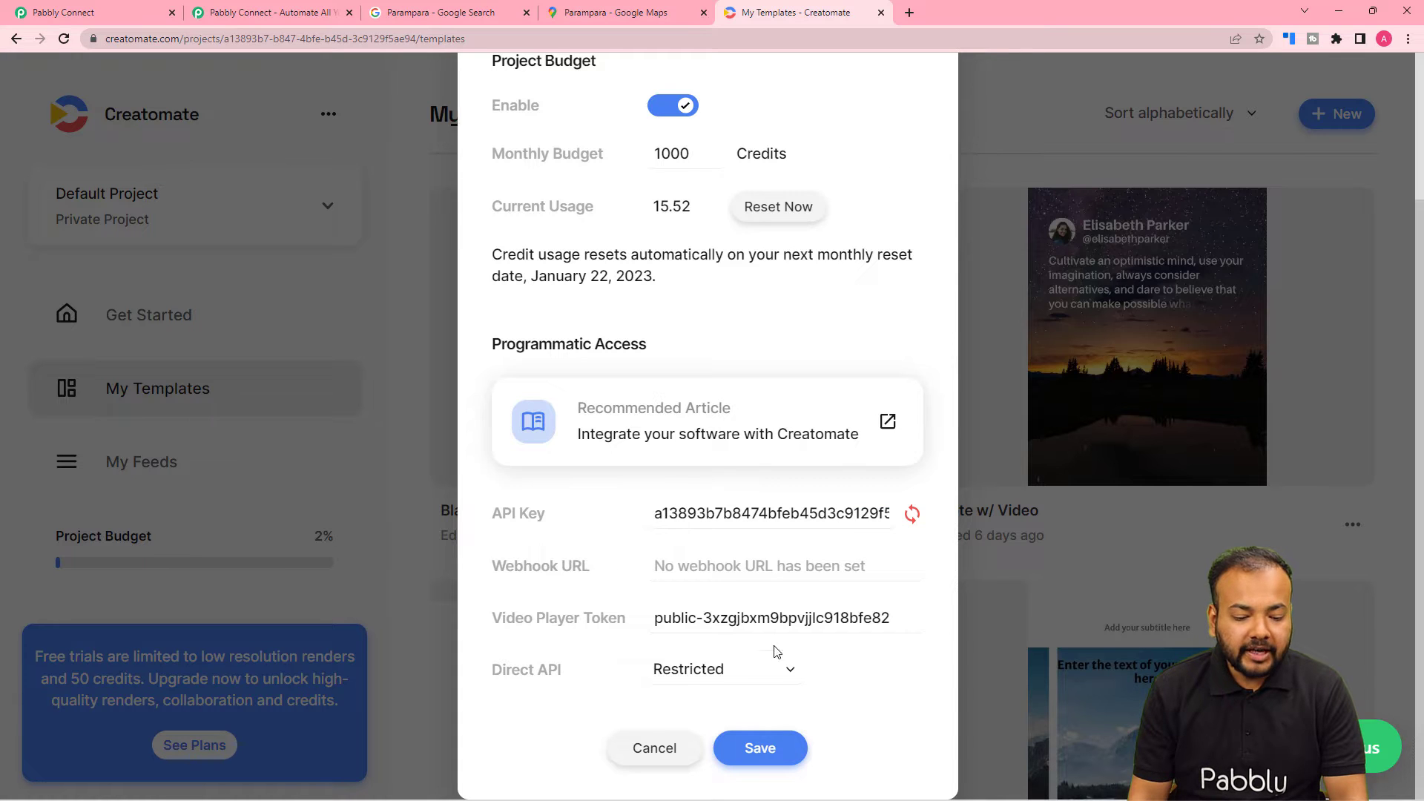
left_click(788, 750)
scroll(753, 335, "down", 2)
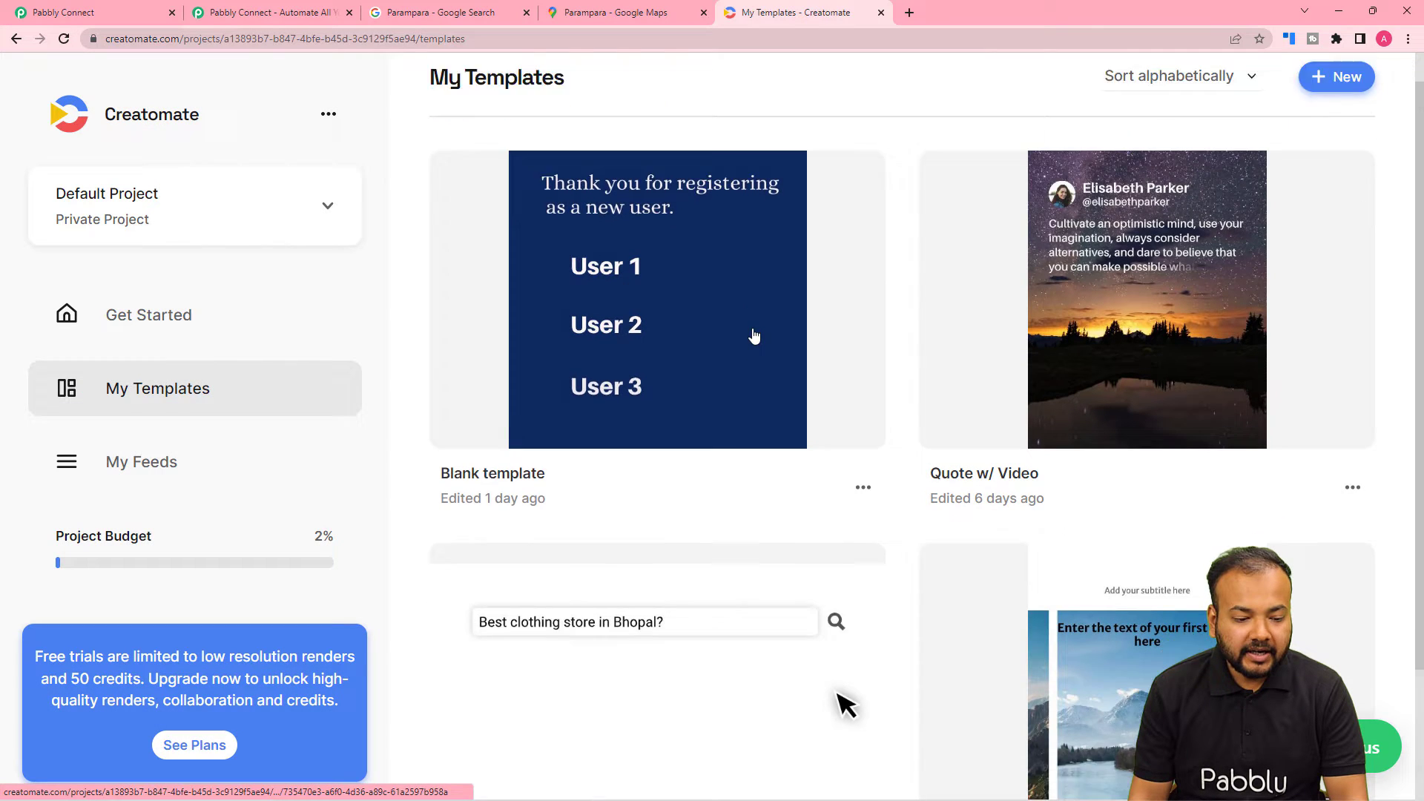
scroll(754, 336, "down", 1)
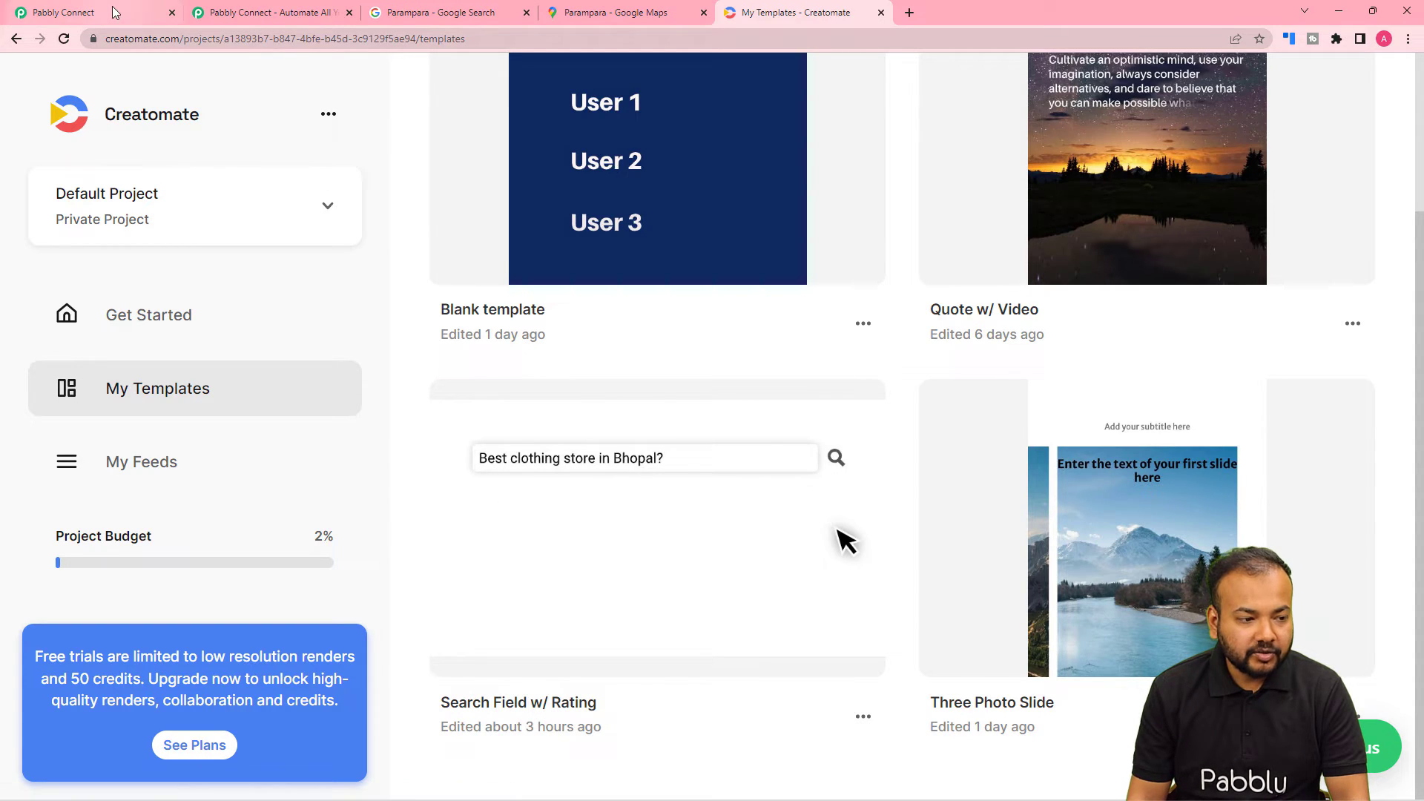
left_click(63, 11)
left_click(477, 223)
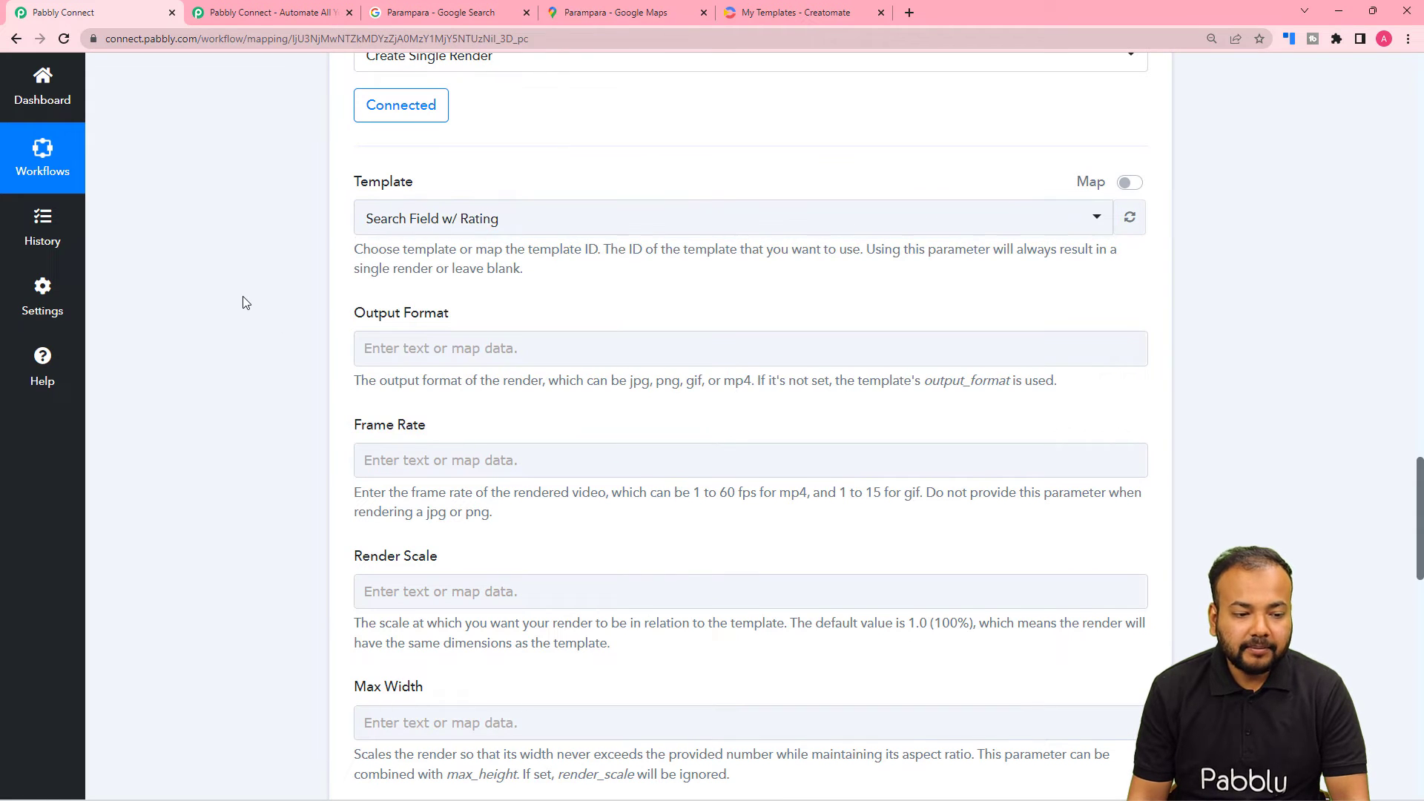
Step: Review the render action's remaining fields, from Output Format through Metadata and Modifications
scroll(243, 302, "down", 2)
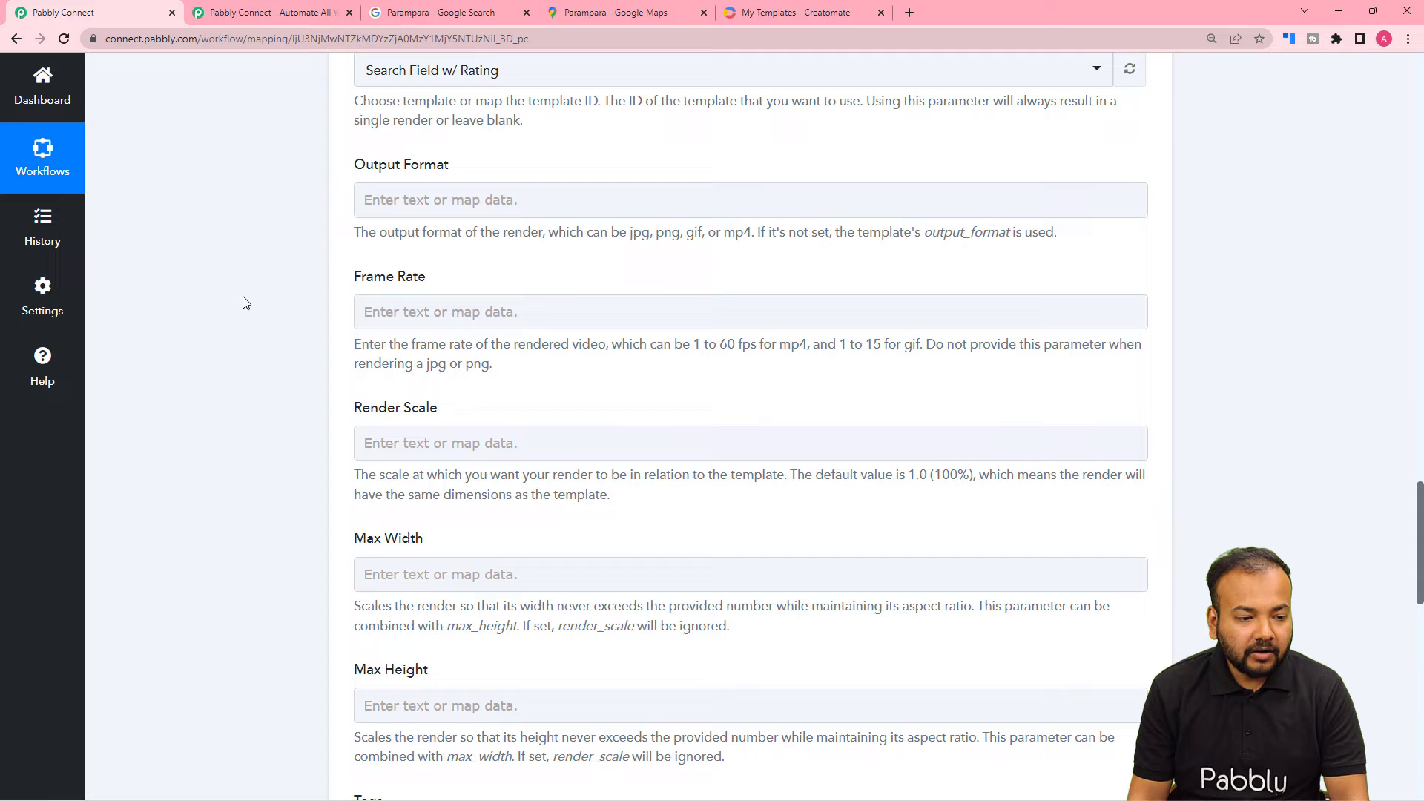
scroll(356, 273, "down", 4)
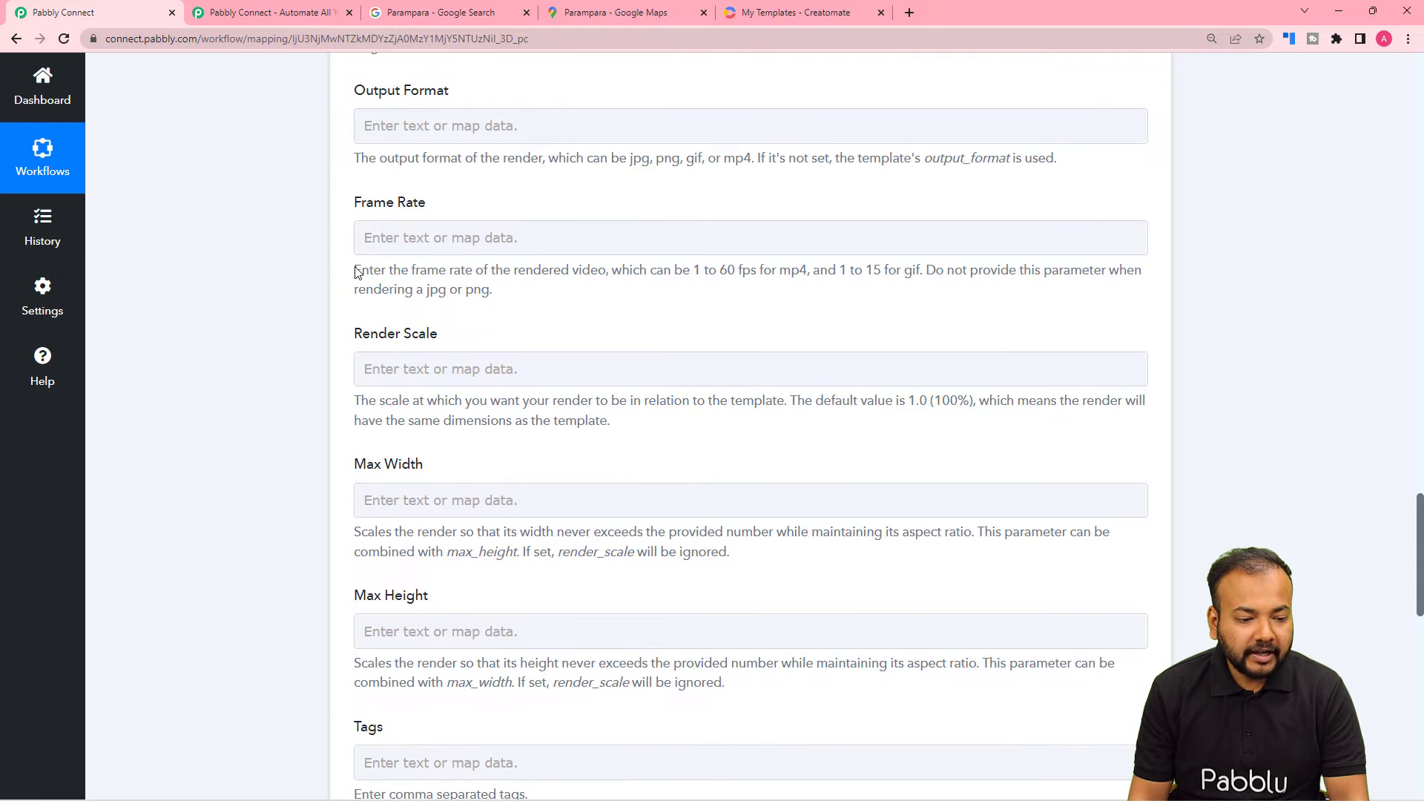
scroll(356, 272, "down", 2)
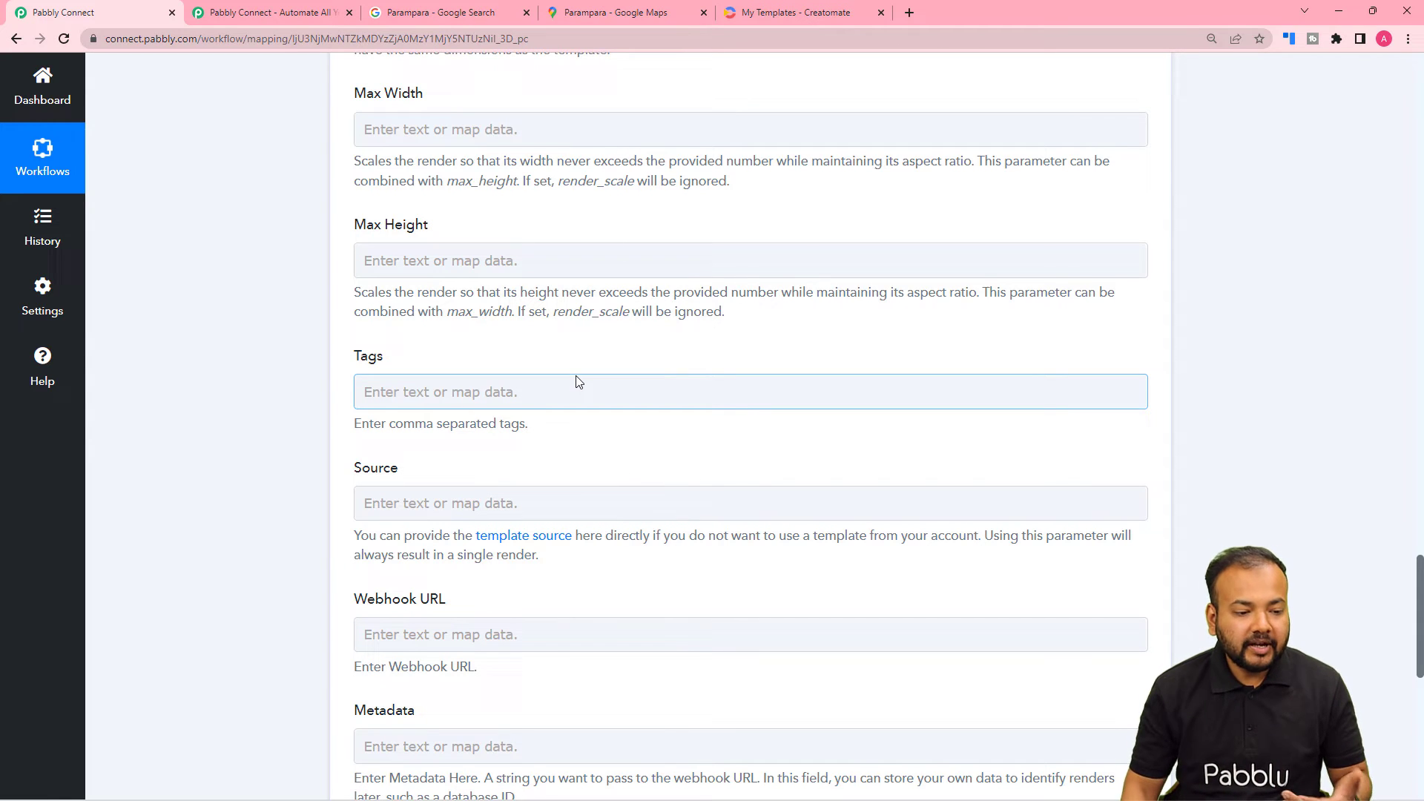
scroll(577, 383, "down", 1)
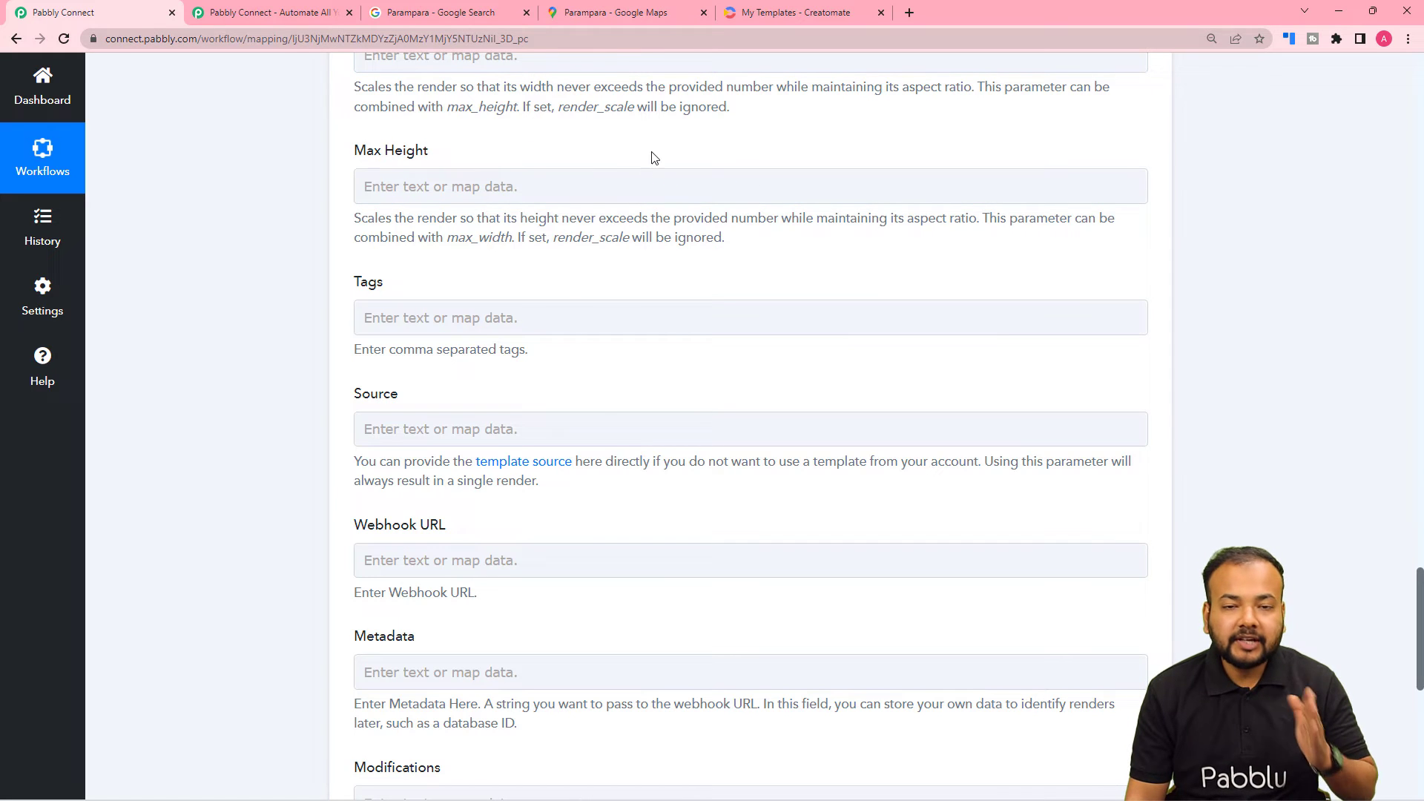
scroll(638, 187, "down", 3)
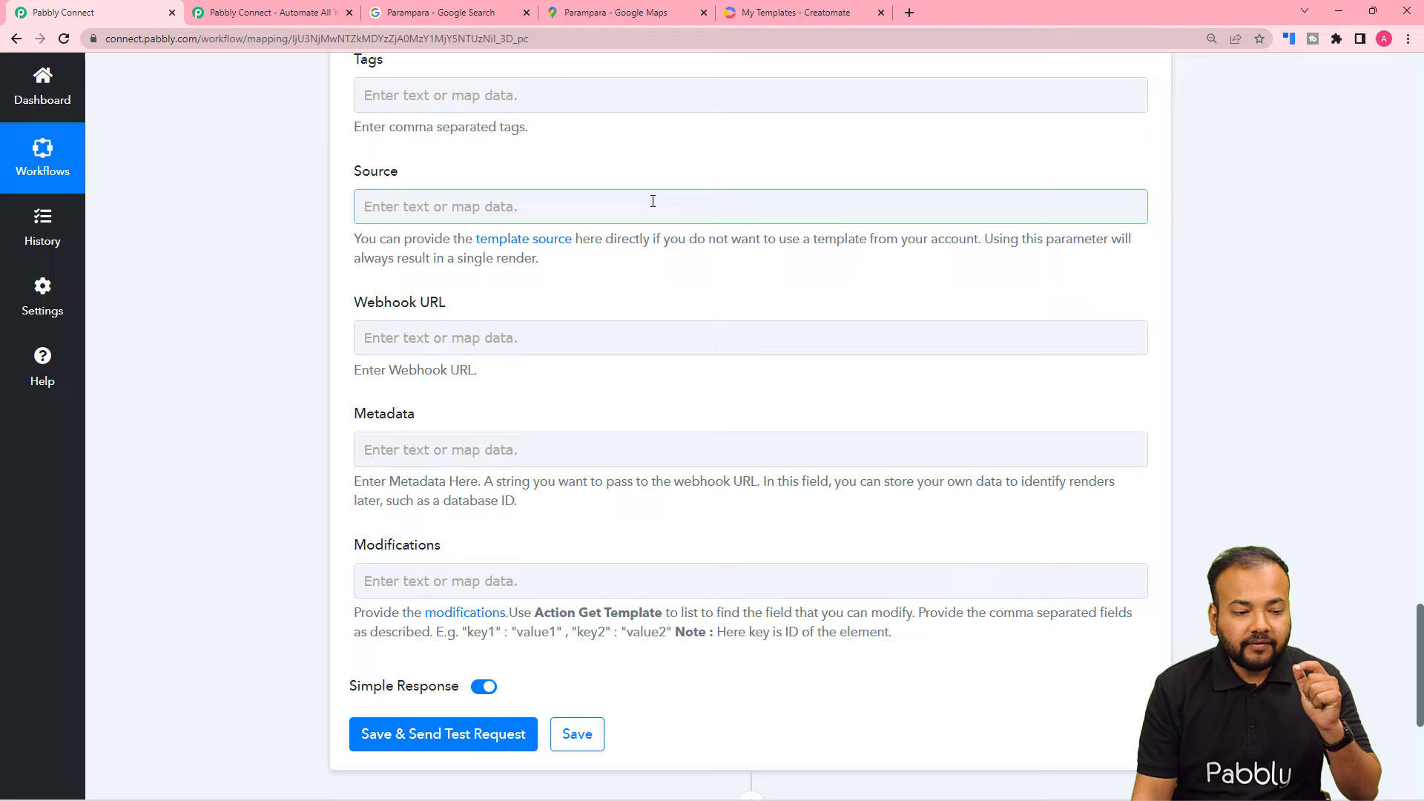
scroll(653, 201, "down", 2)
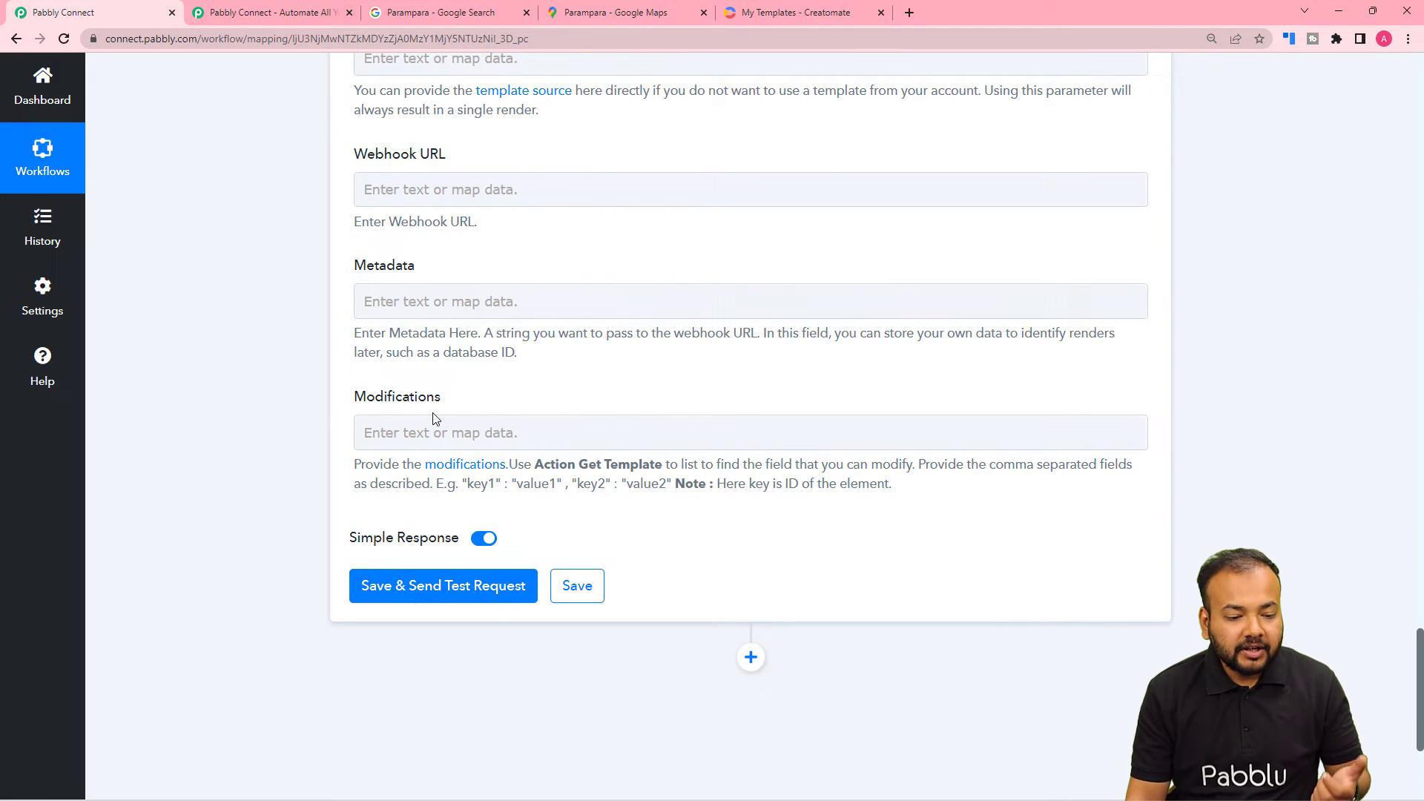
left_click(601, 445)
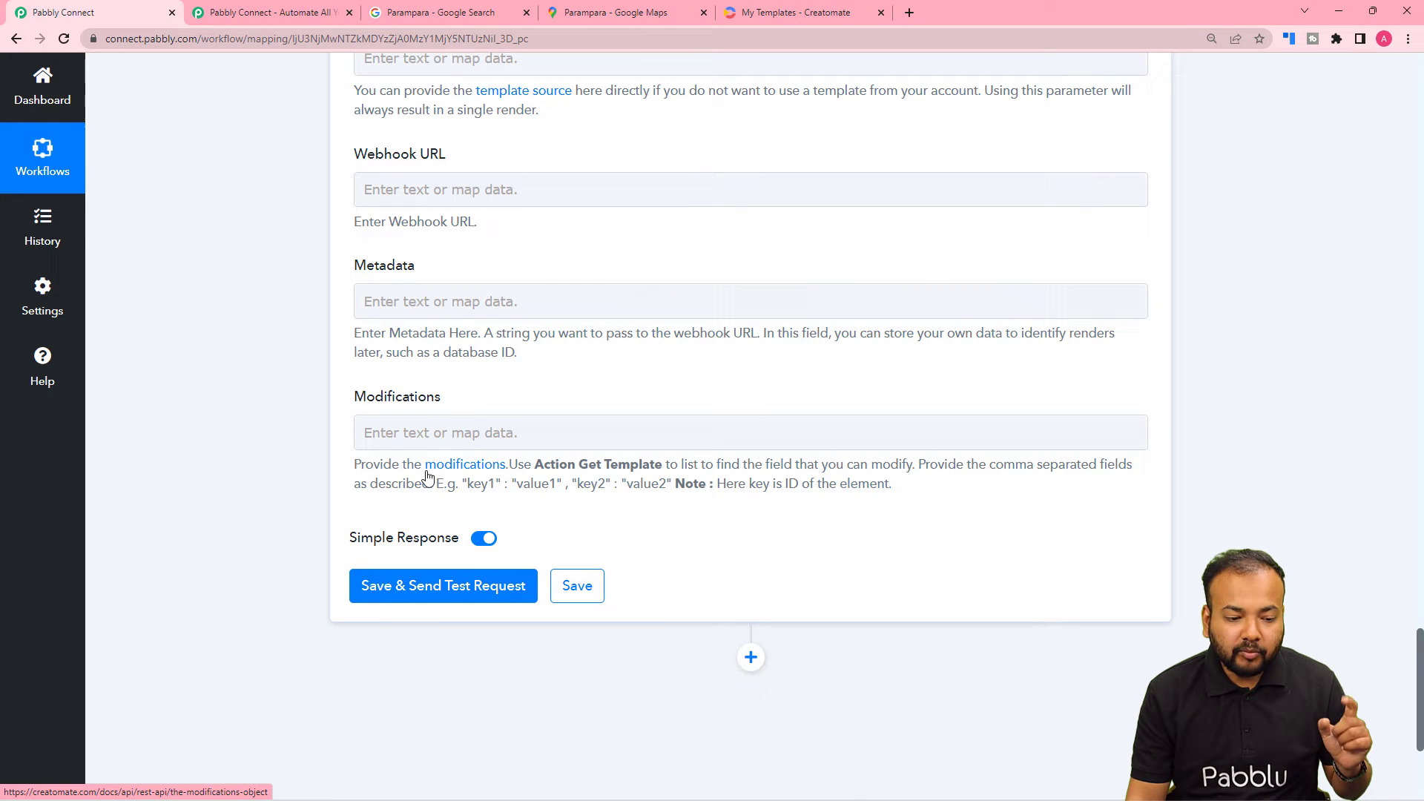
Step: Consult Creatomate's documentation on the modifications object, then return to the workflow and examine the Modifications field's format hint
left_click(462, 473)
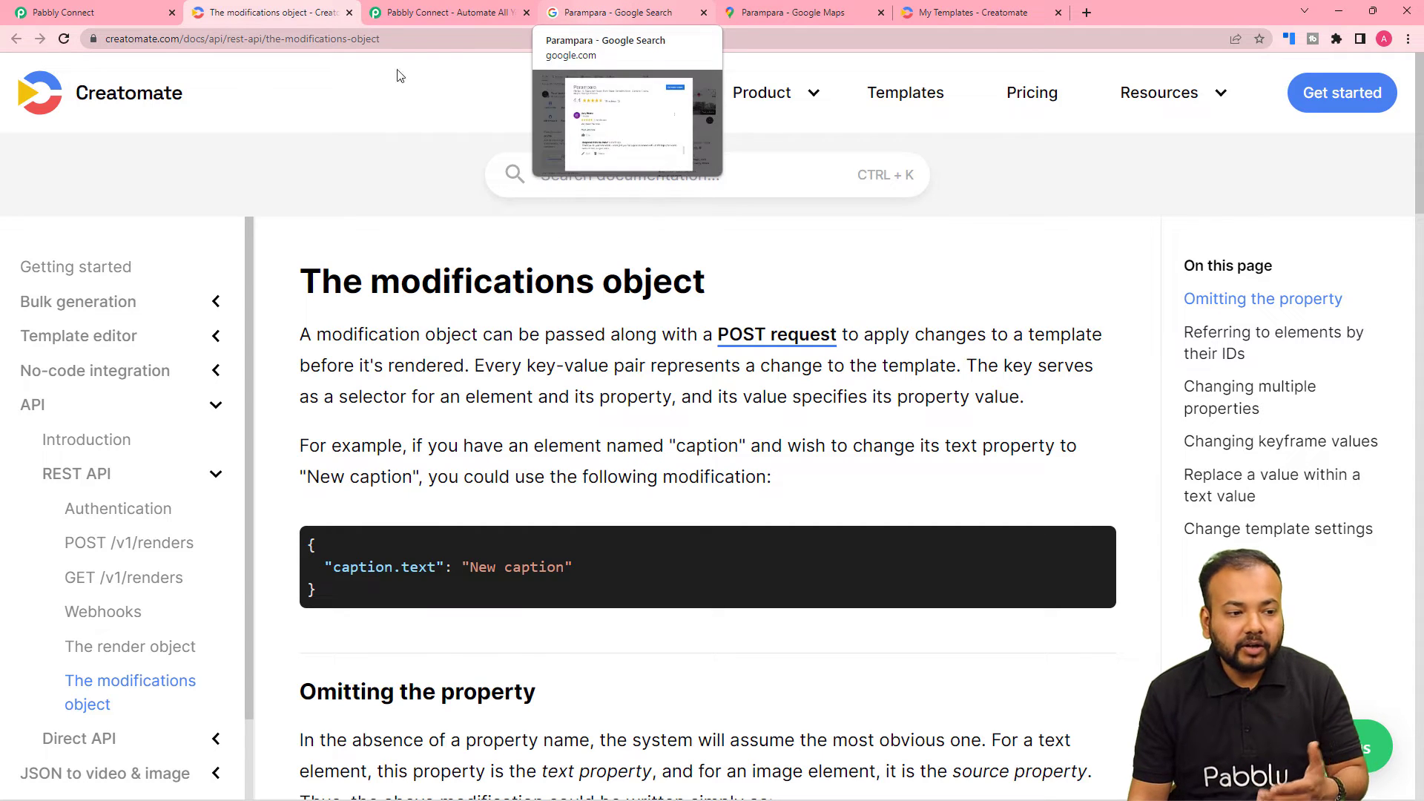
left_click(86, 7)
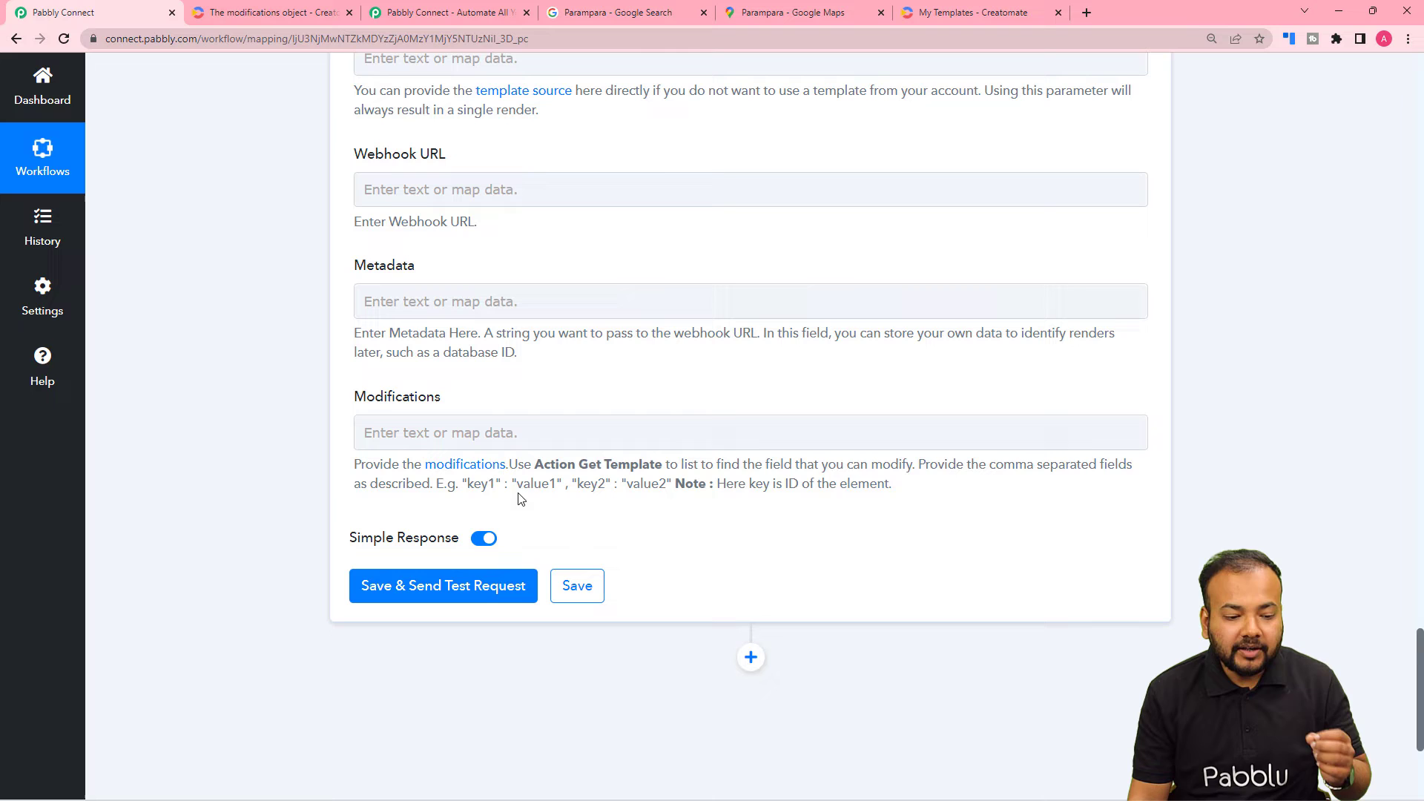
left_click(409, 420)
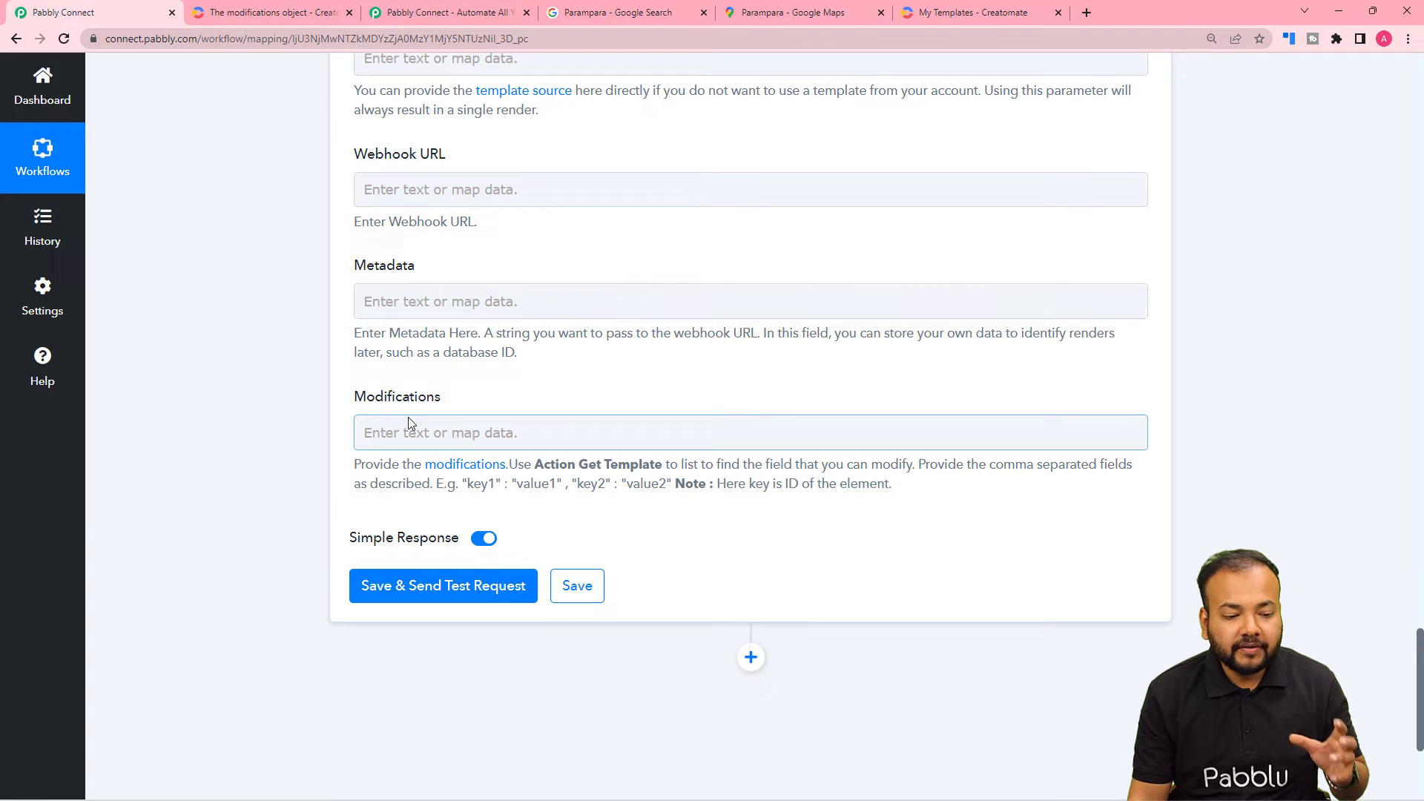
left_click(364, 479)
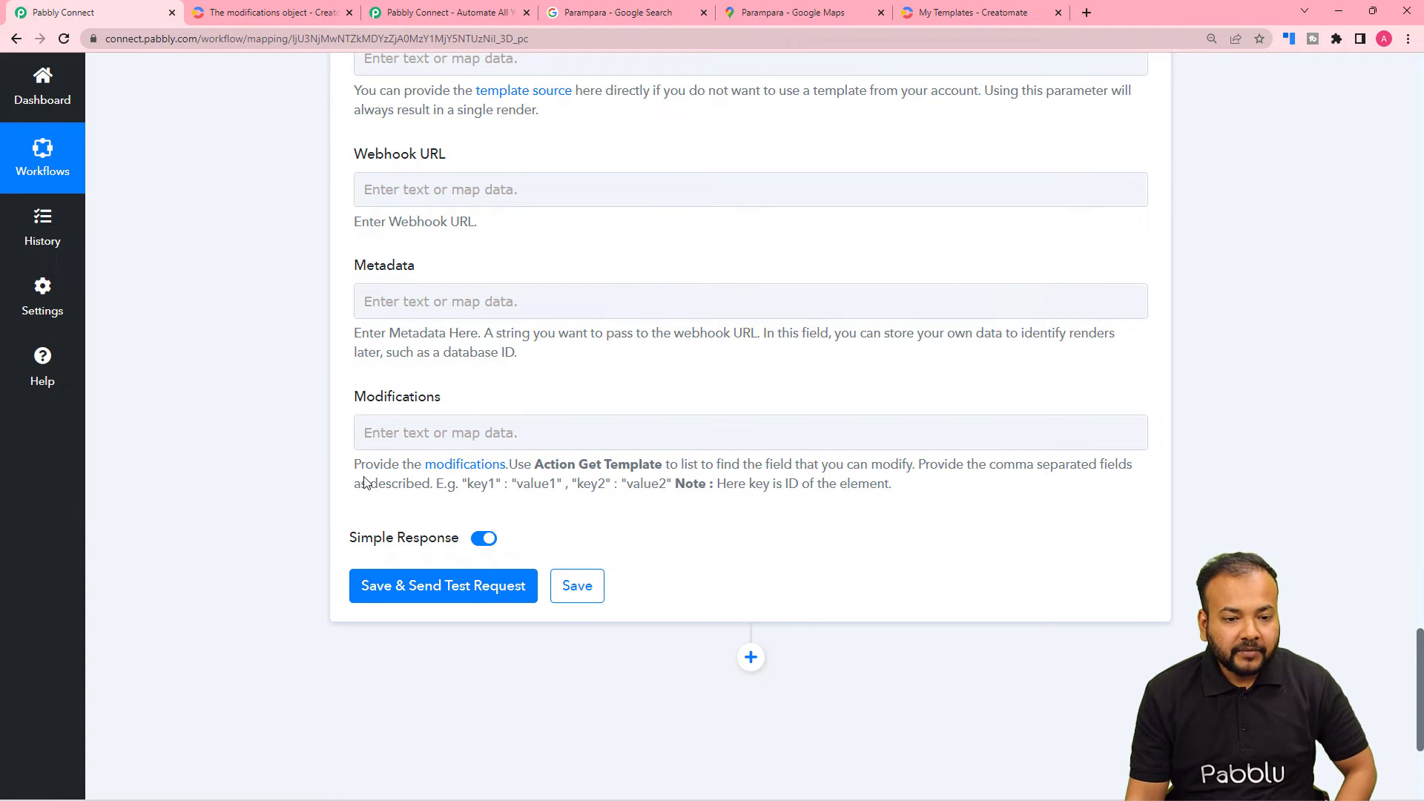
Step: Open the Search Field w/ Rating template in the Creatomate editor and play its animation
left_click(968, 13)
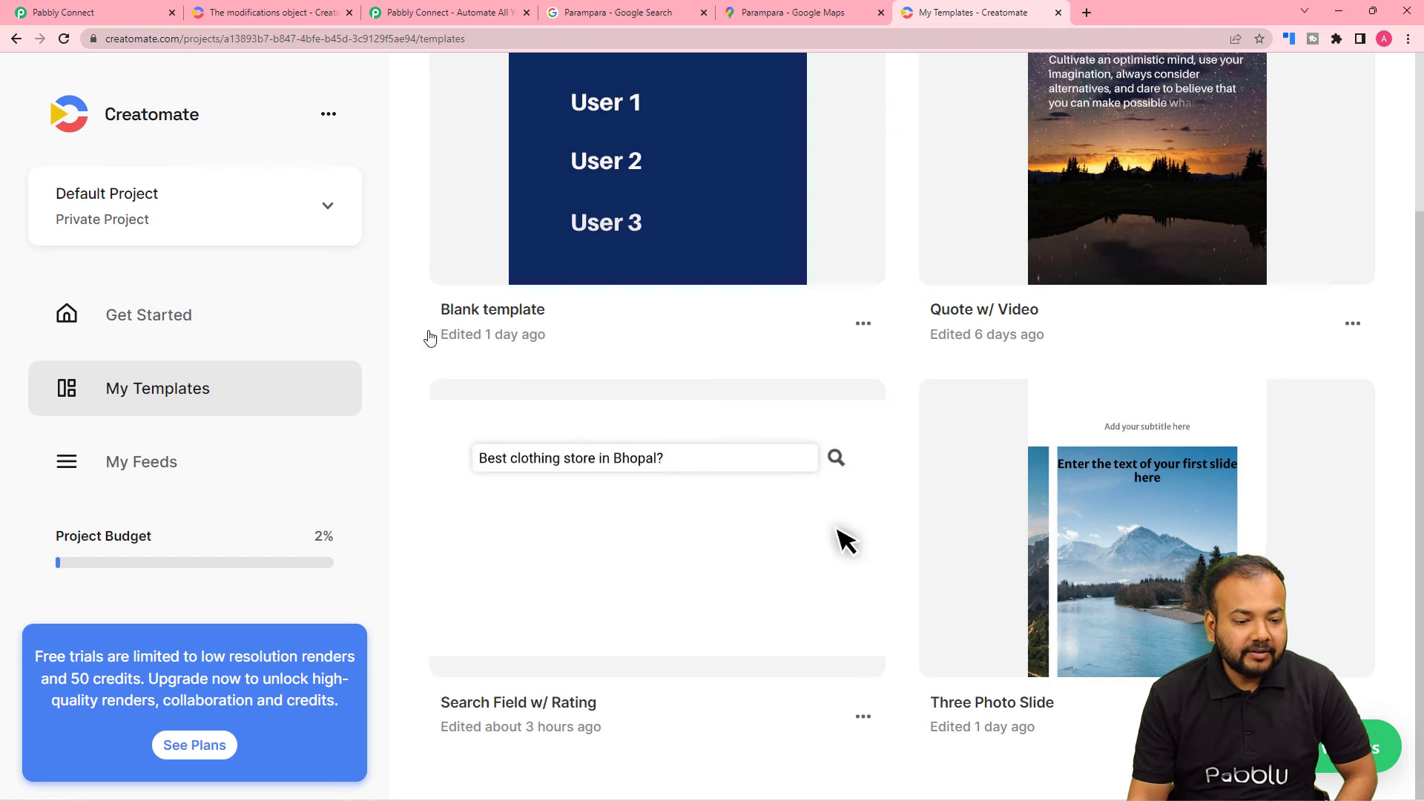
left_click(652, 603)
key("space")
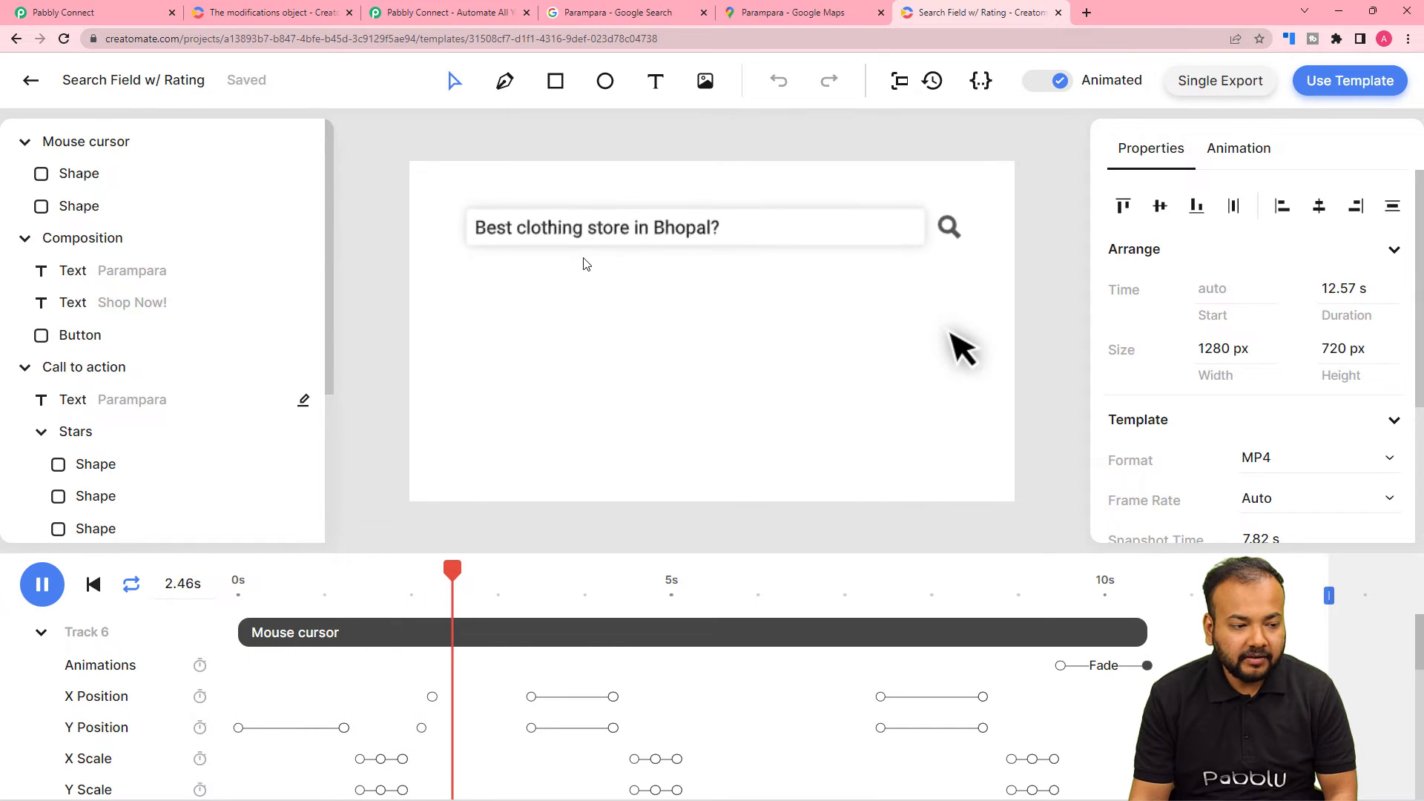
Step: Pause the template's animation and inspect the Composition text and the Call to action group among its elements
key("space")
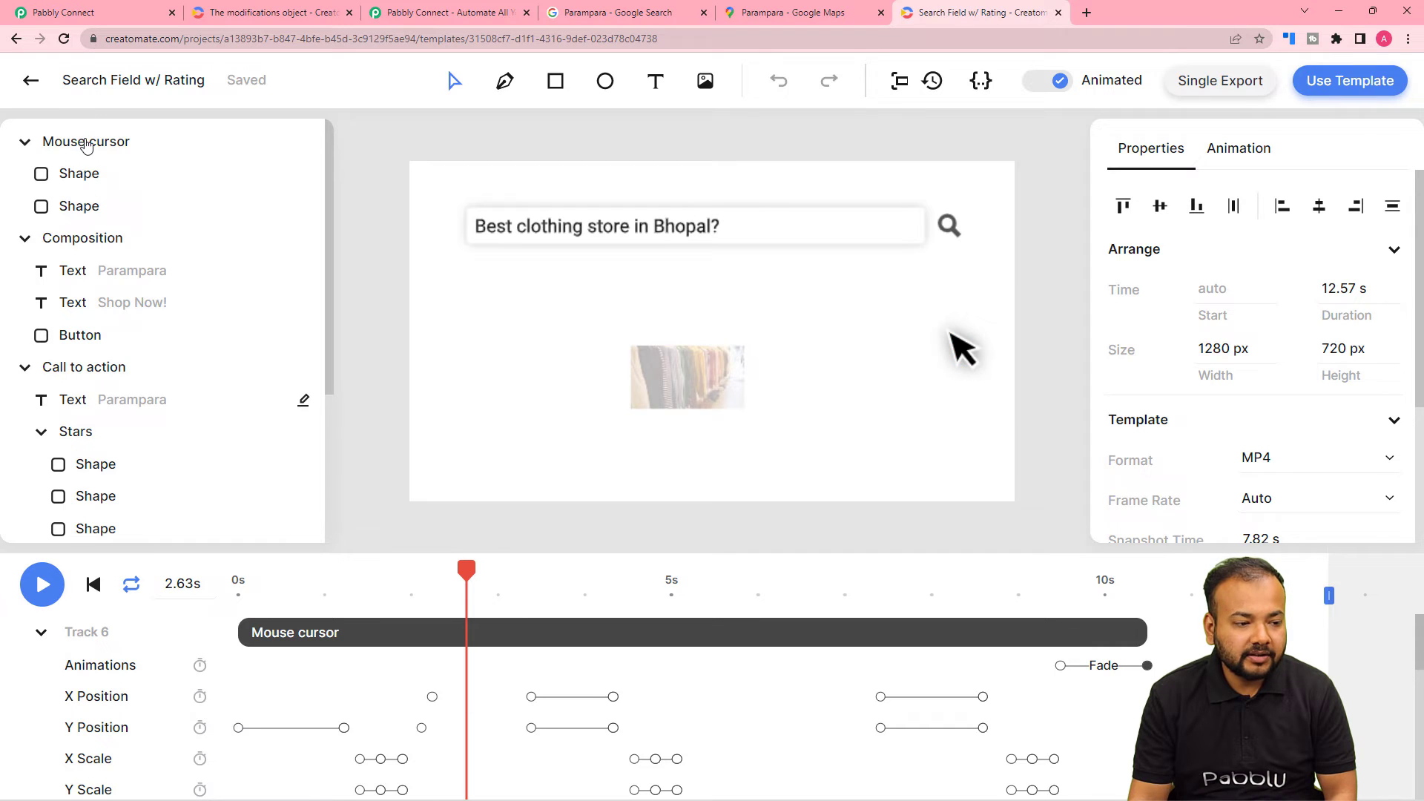
left_click(94, 245)
left_click(132, 282)
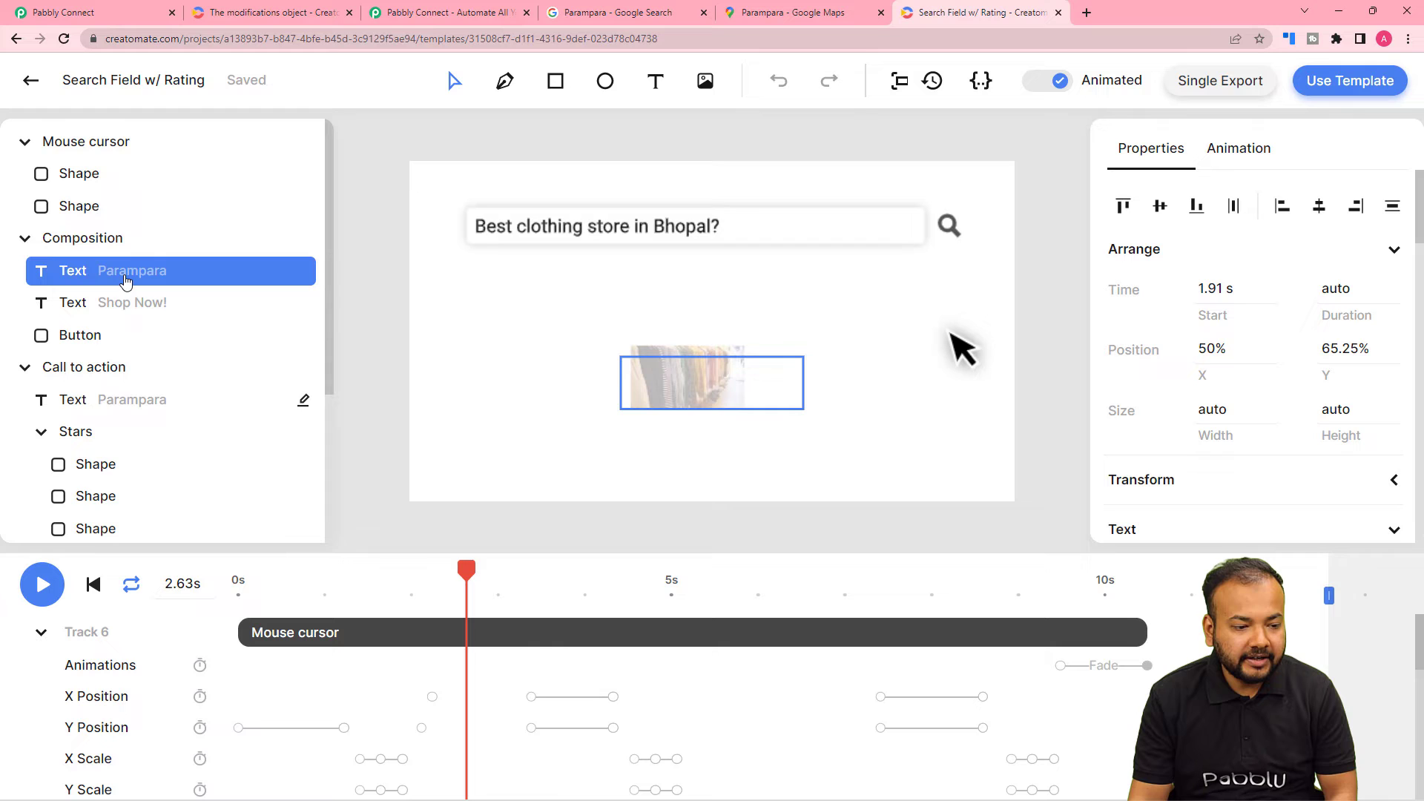
left_click(97, 373)
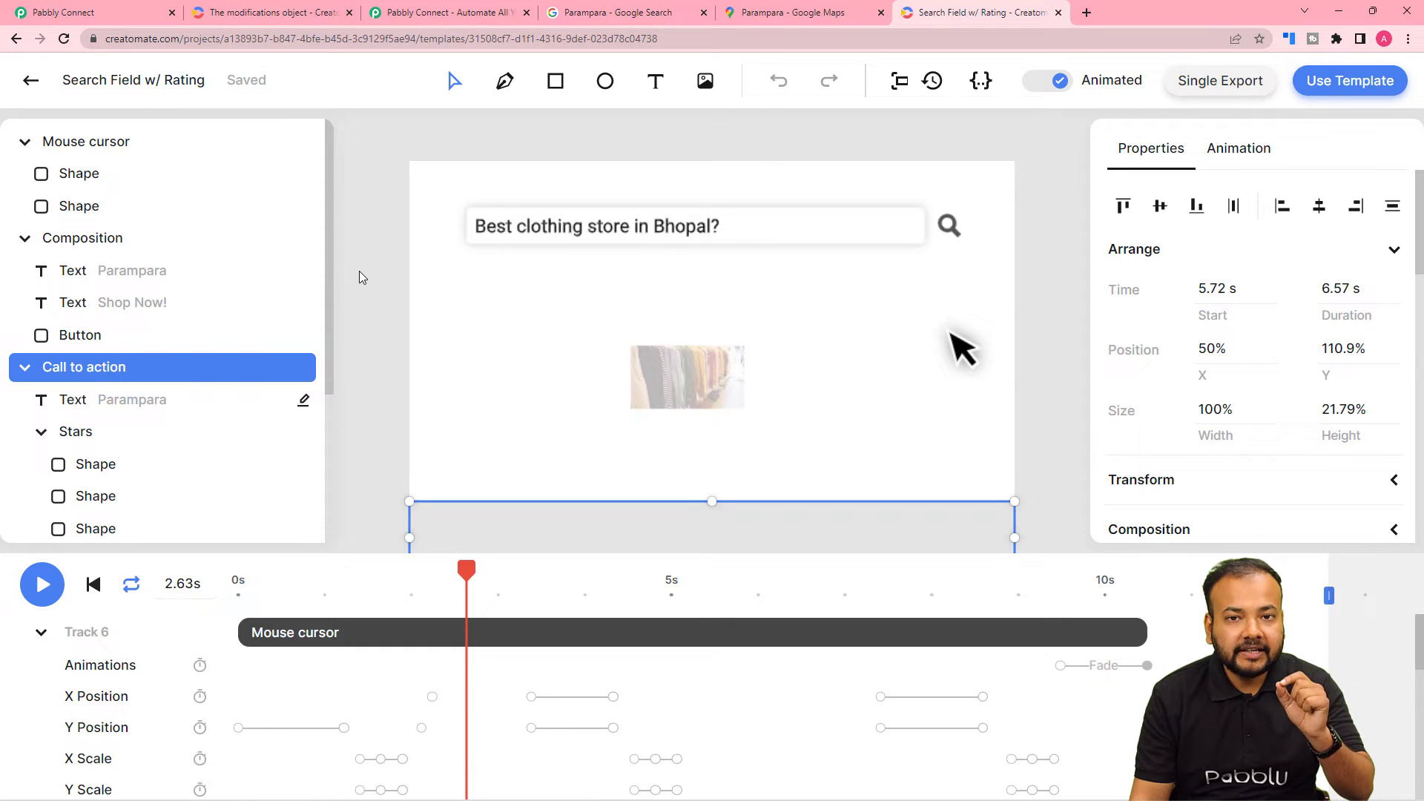
Step: Return to the Pabbly Connect workflow and copy the sample pair "key1" : "value1" from the hint into the render action's Modifications field
left_click(111, 8)
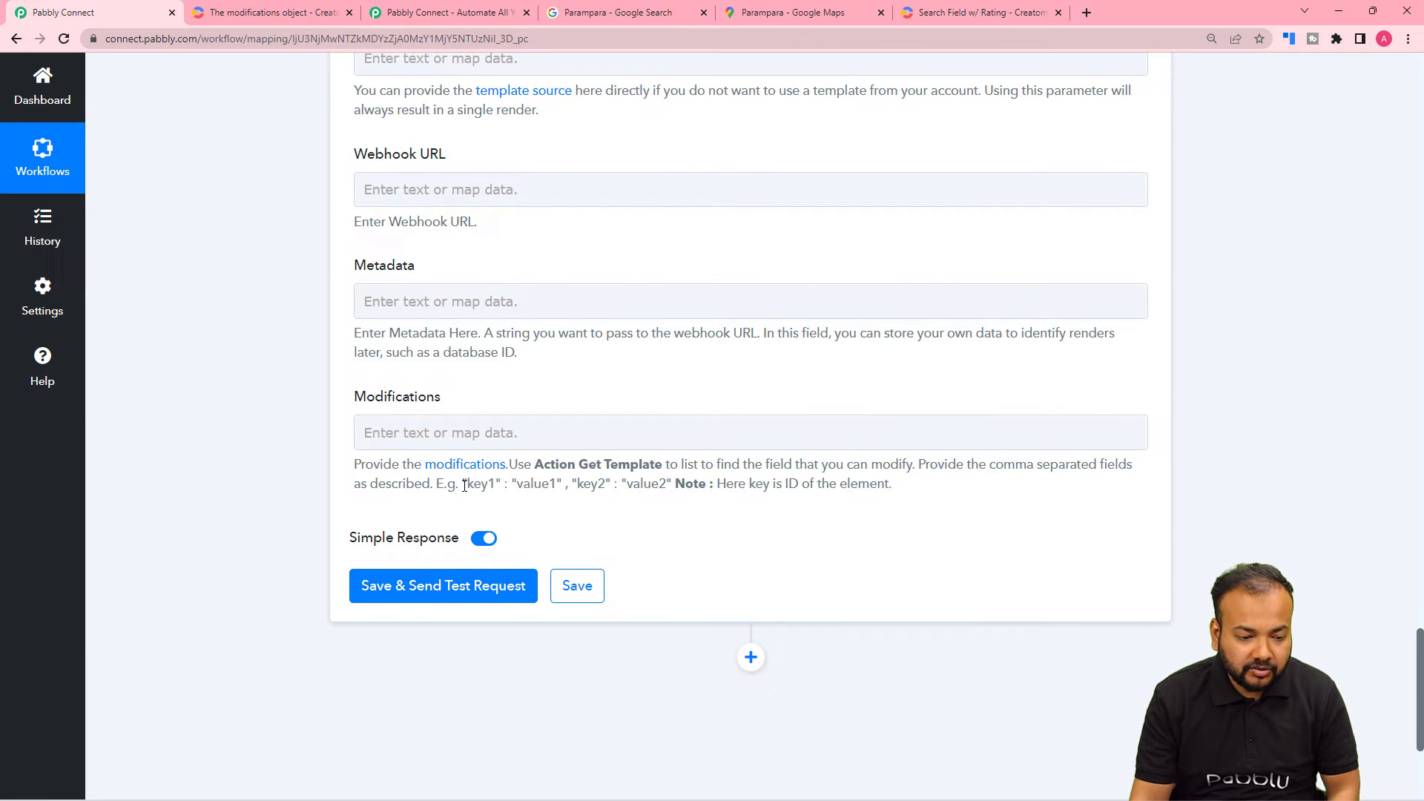
left_click_drag(465, 485, 564, 483)
key("ctrl+c")
left_click(377, 436)
key("ctrl+v")
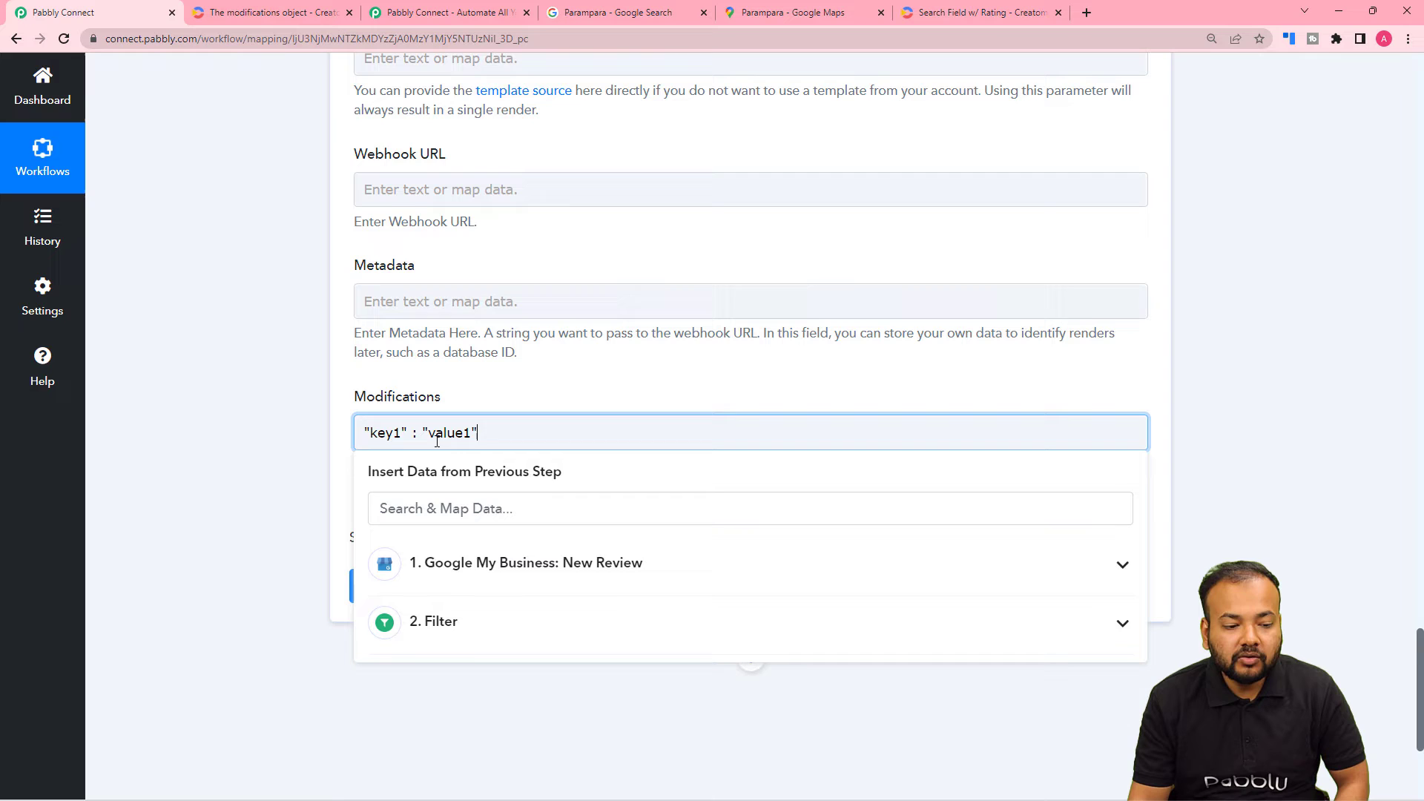
left_click(321, 430)
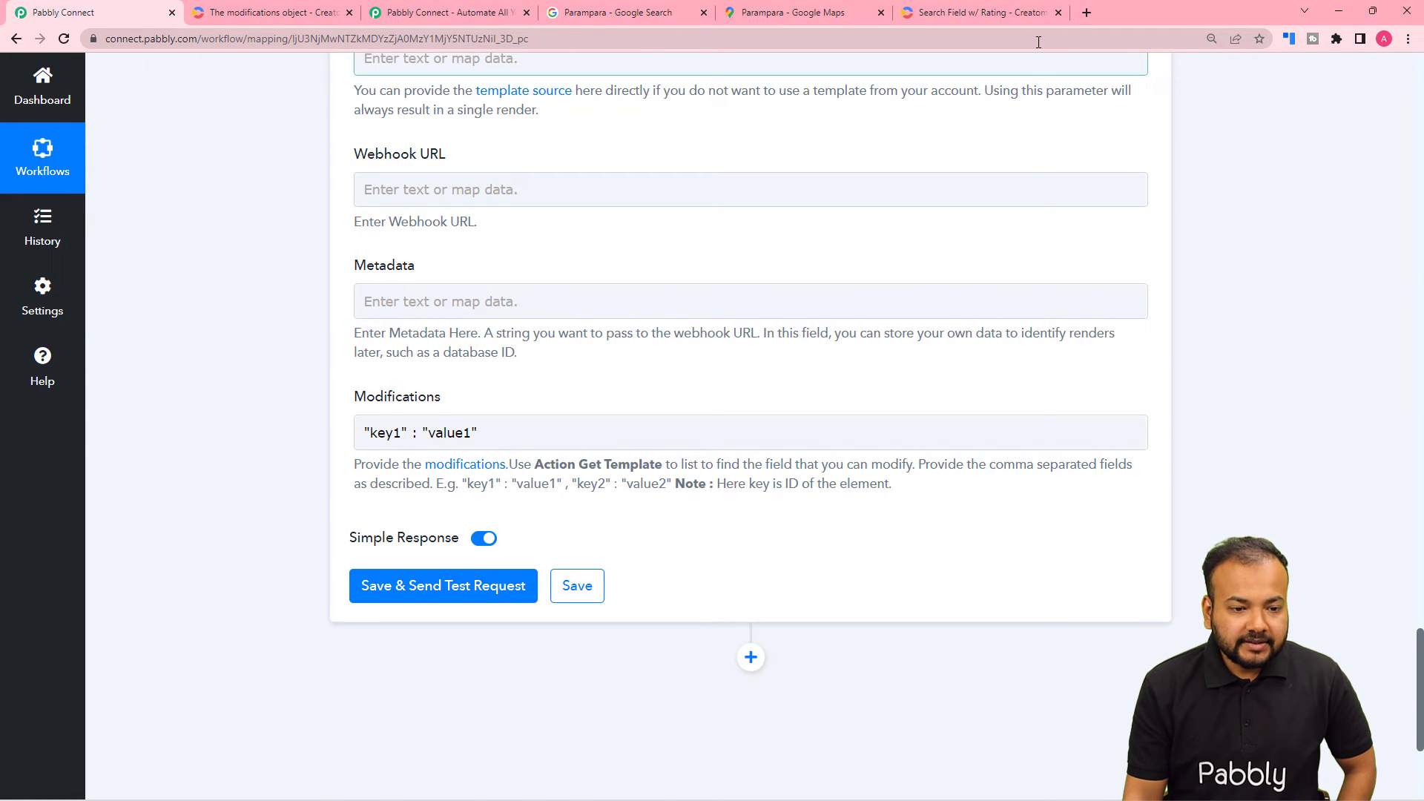
Step: Go back to the Creatomate template editor and play the animation up to the Parampara text with its star rating
left_click(772, 9)
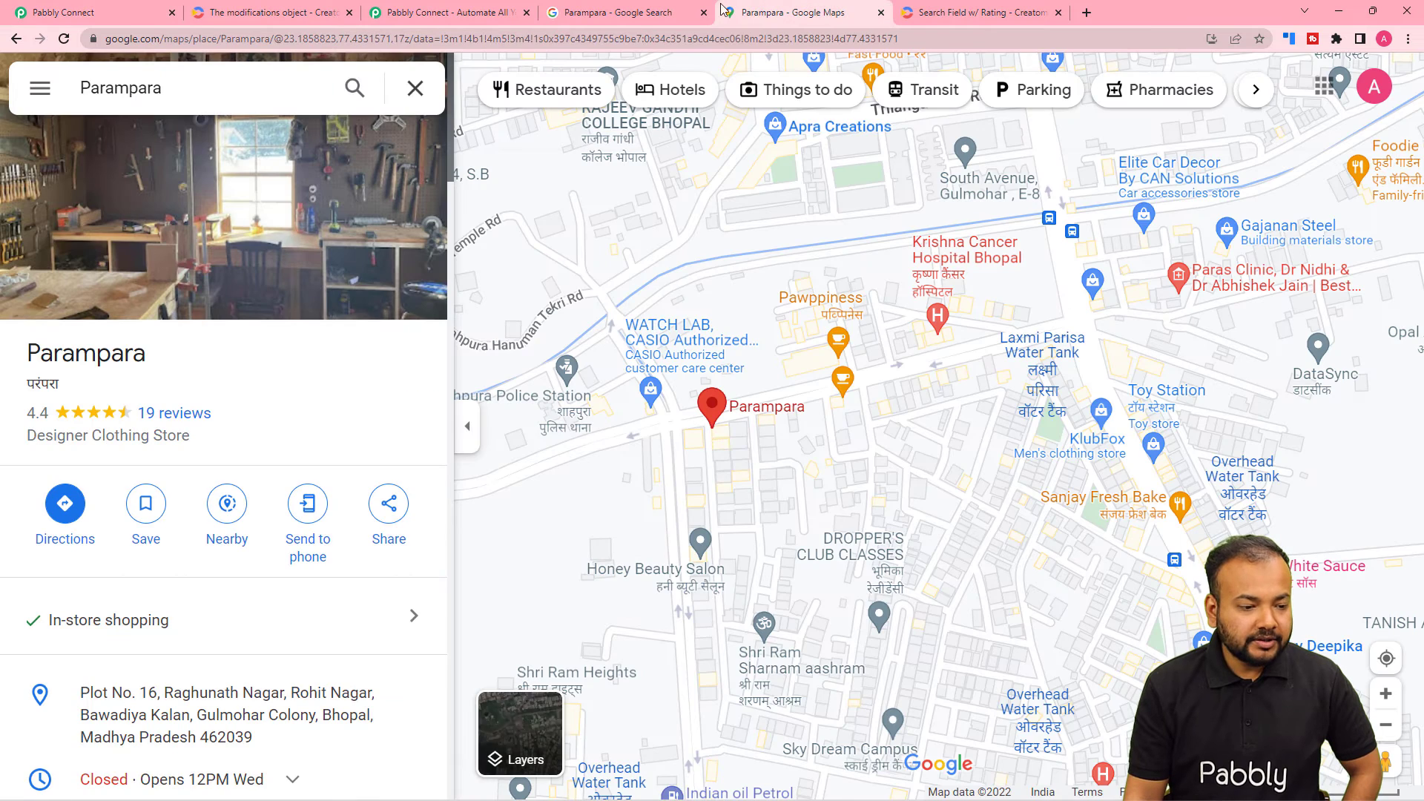
left_click(971, 7)
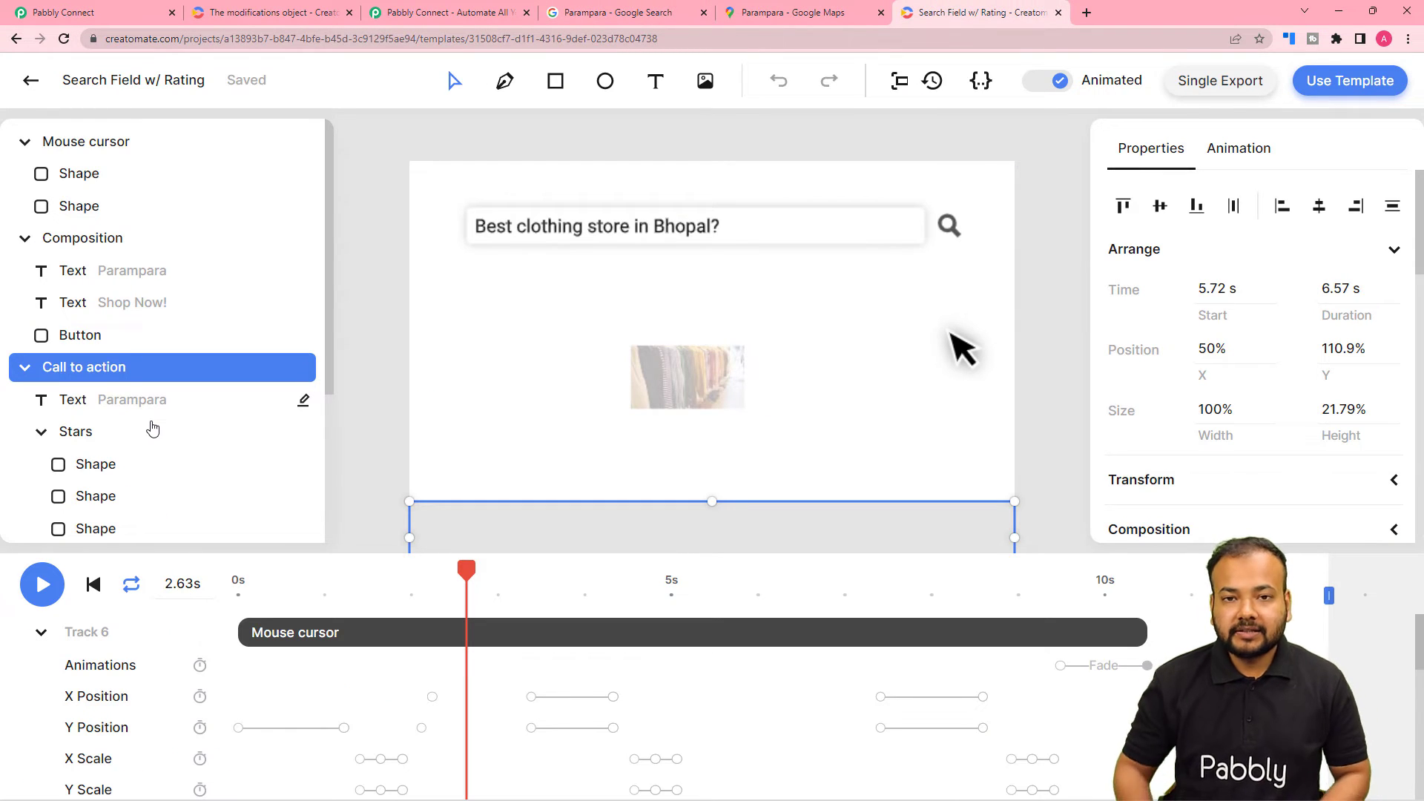
key("space")
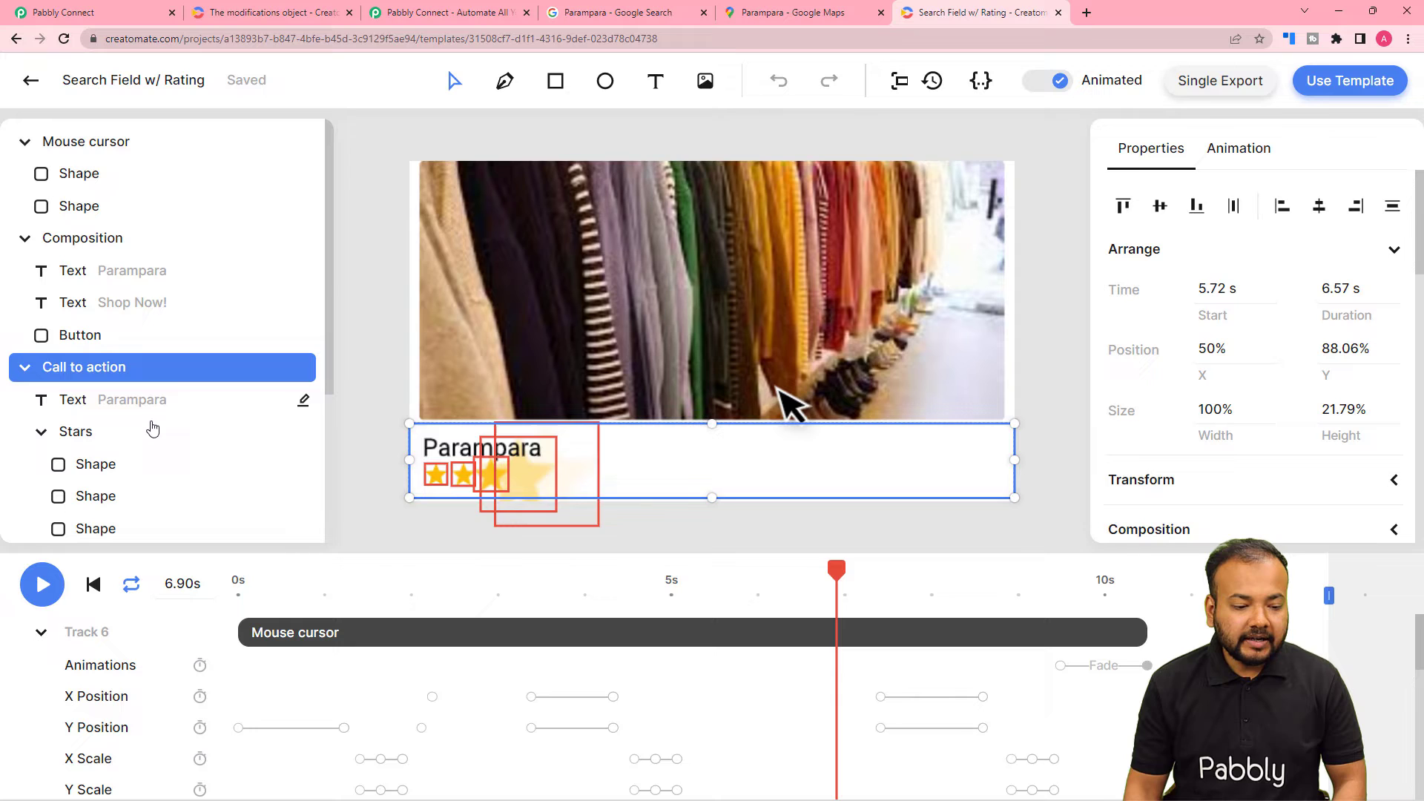
key("space")
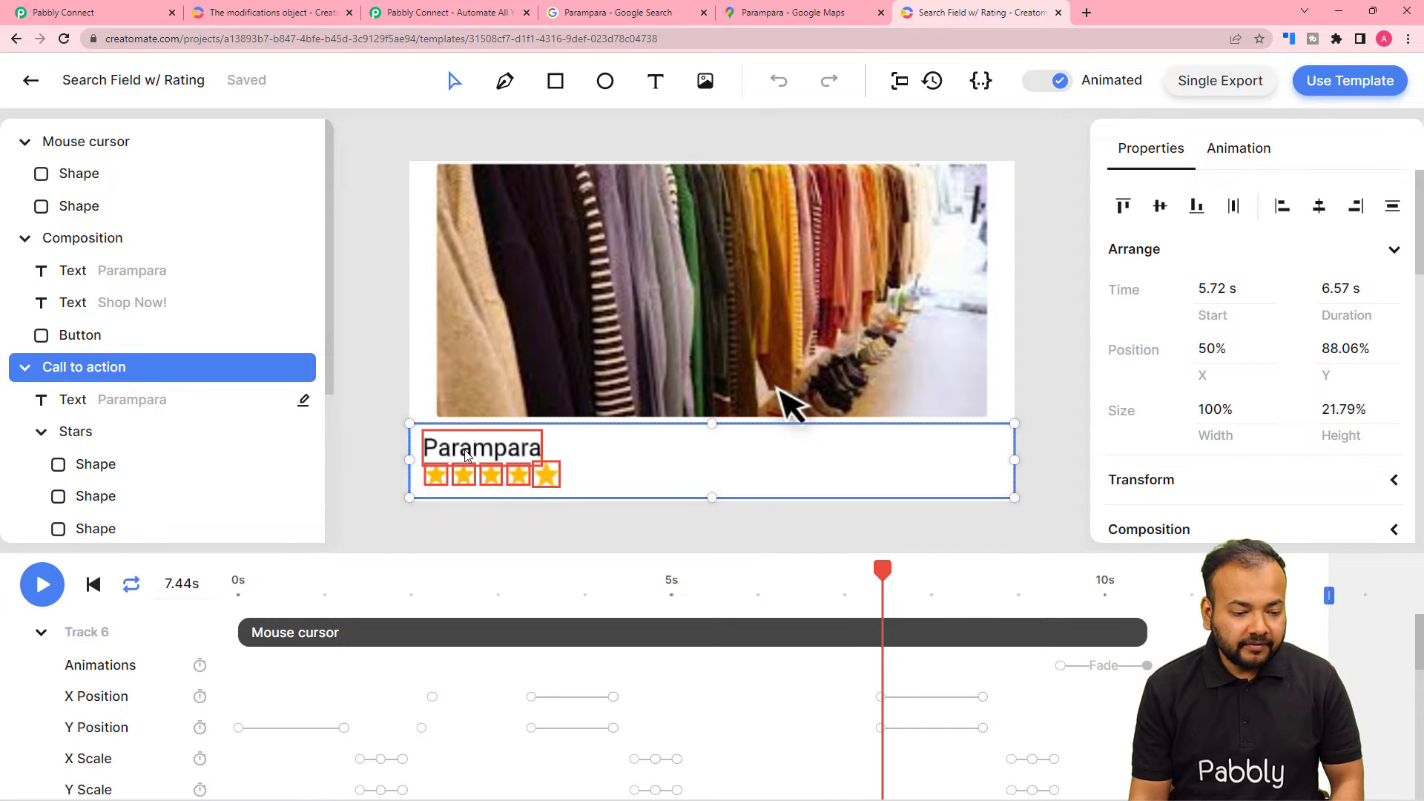
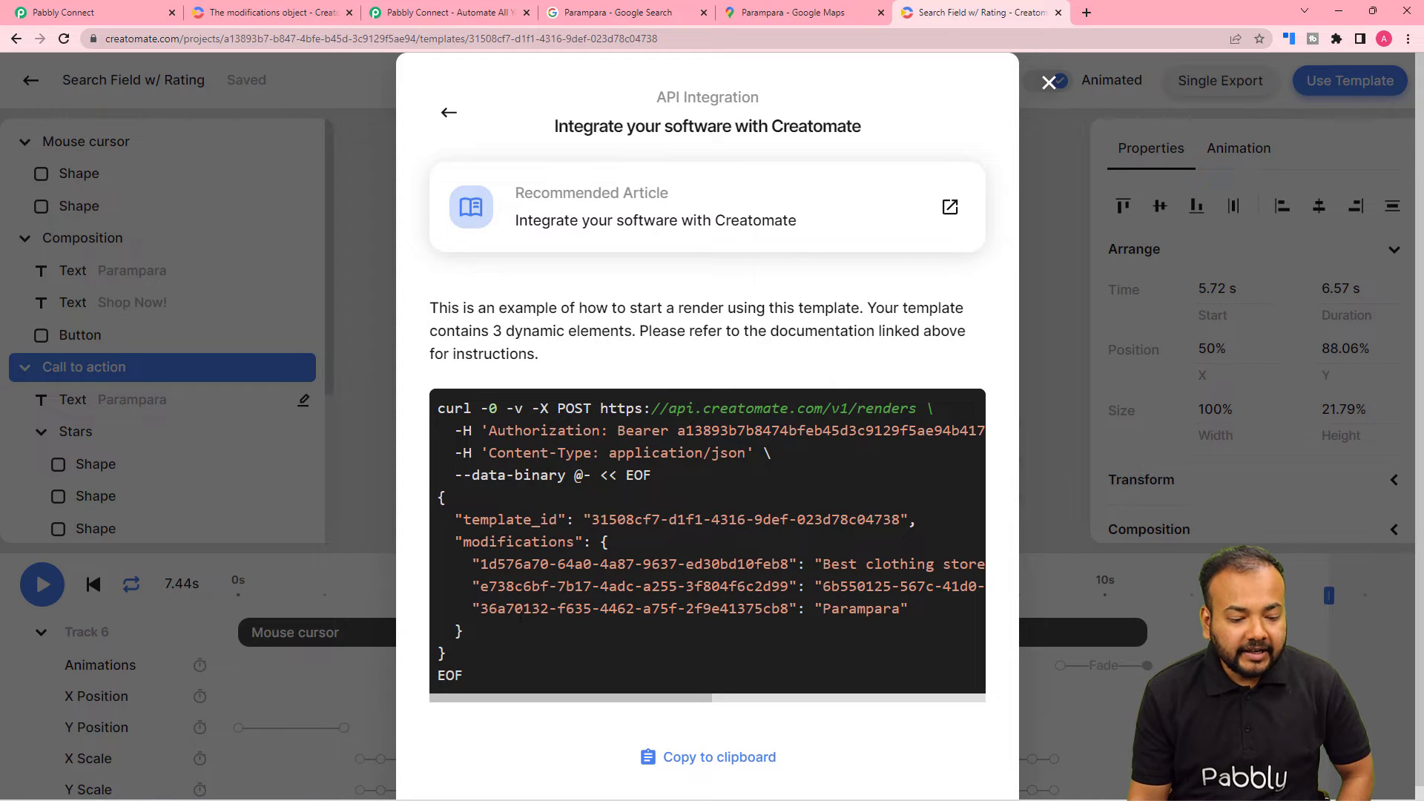
Step: Reopen the template's API Integration example and copy the element ID paired with "Parampara" in the modifications
left_click(1049, 83)
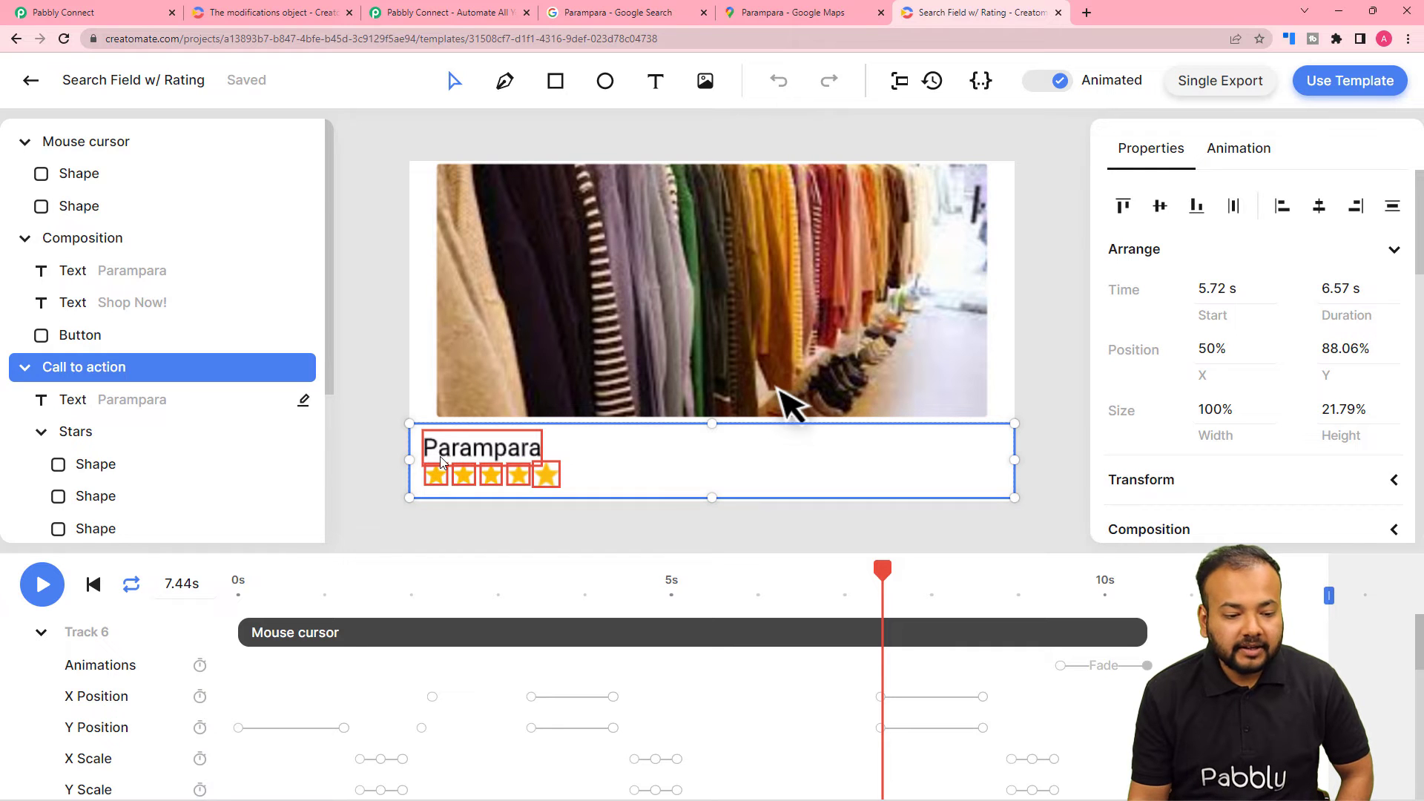
left_click(1351, 80)
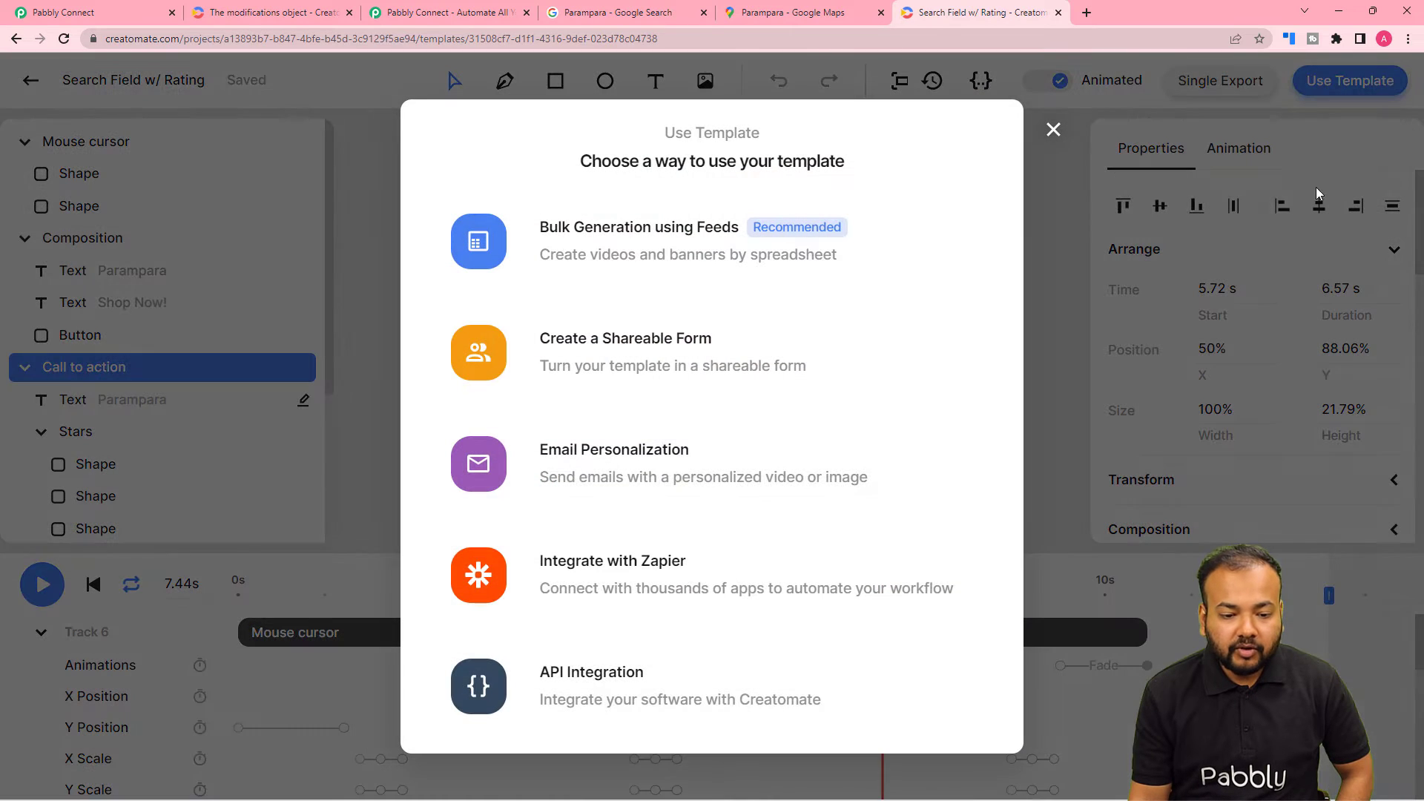
left_click(616, 693)
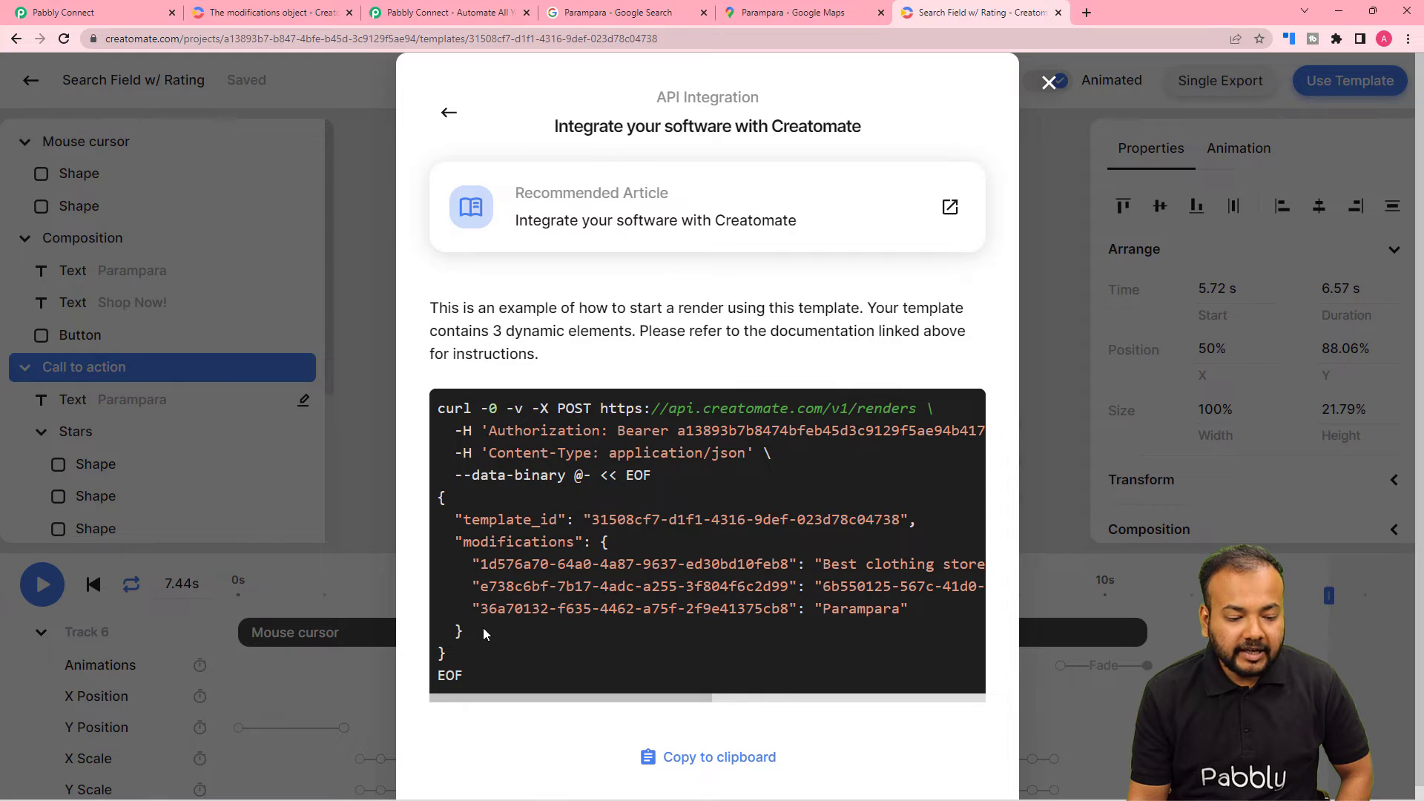
left_click_drag(481, 610, 786, 609)
key("ctrl+c")
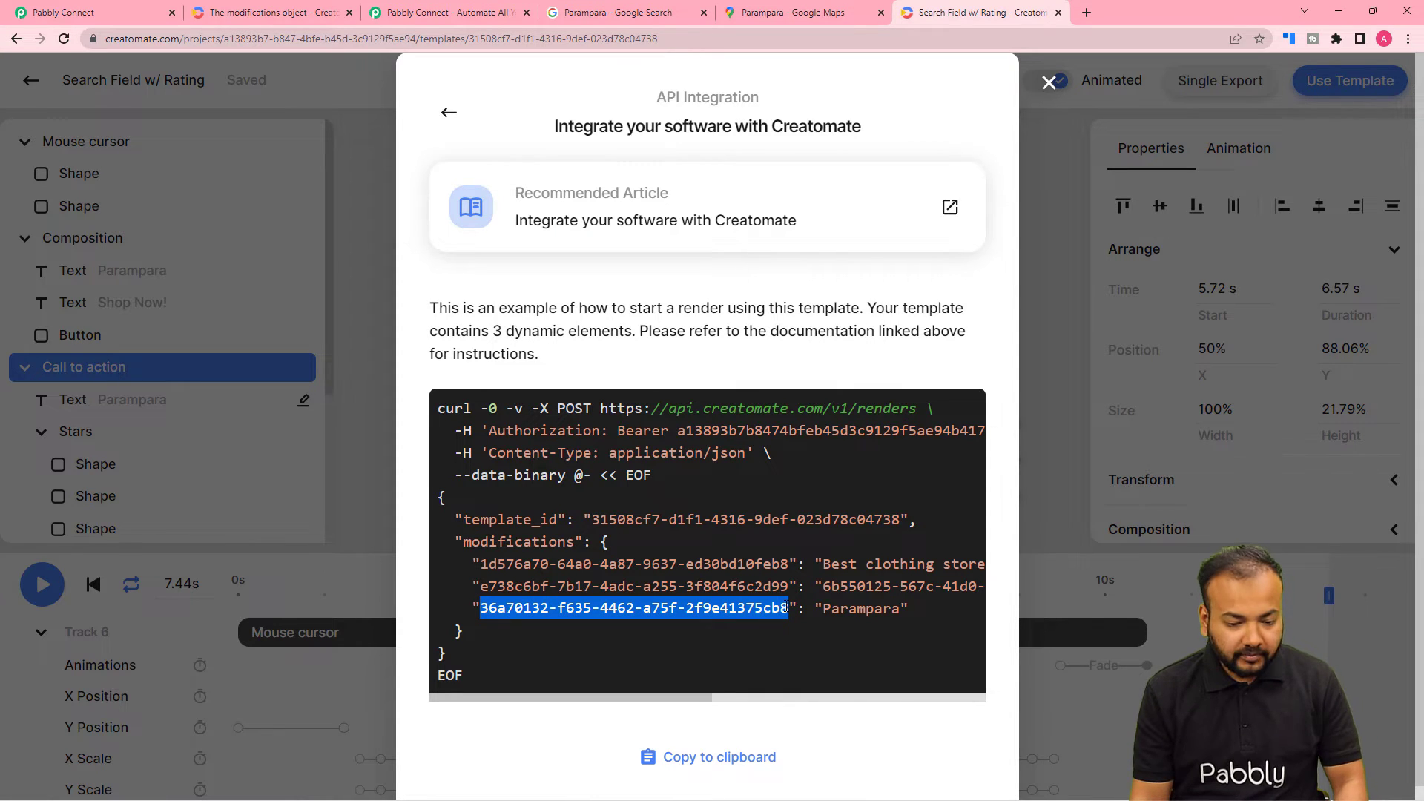
Step: In the workflow's Modifications field, replace key1 with the copied element ID 36a70132-f635-4462-a75f-2f9e41375cb8 and clear the value1 placeholder
left_click(152, 11)
left_click(406, 433)
left_click(399, 434)
key("BackSpace")
key("BackSpace")
key("BackSpace")
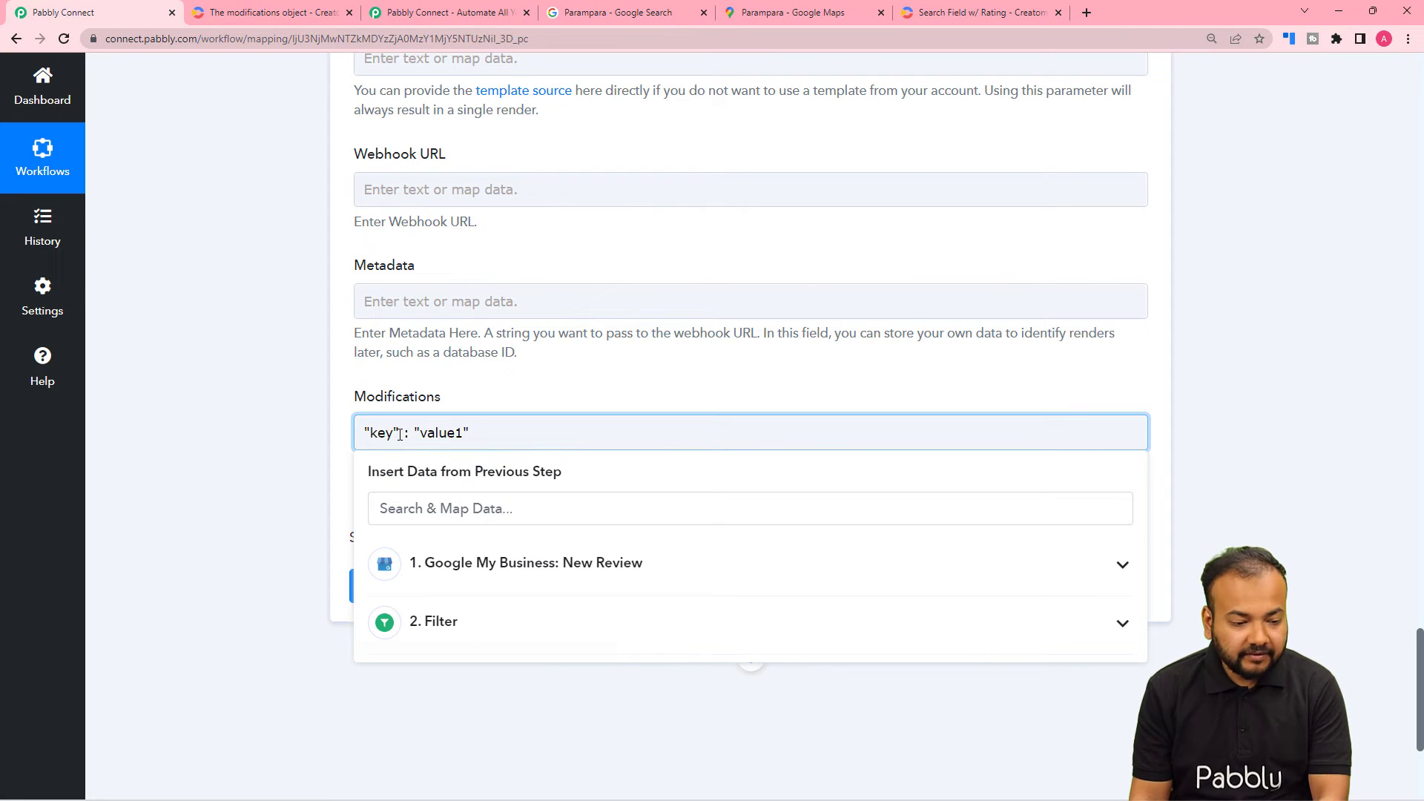
key("BackSpace")
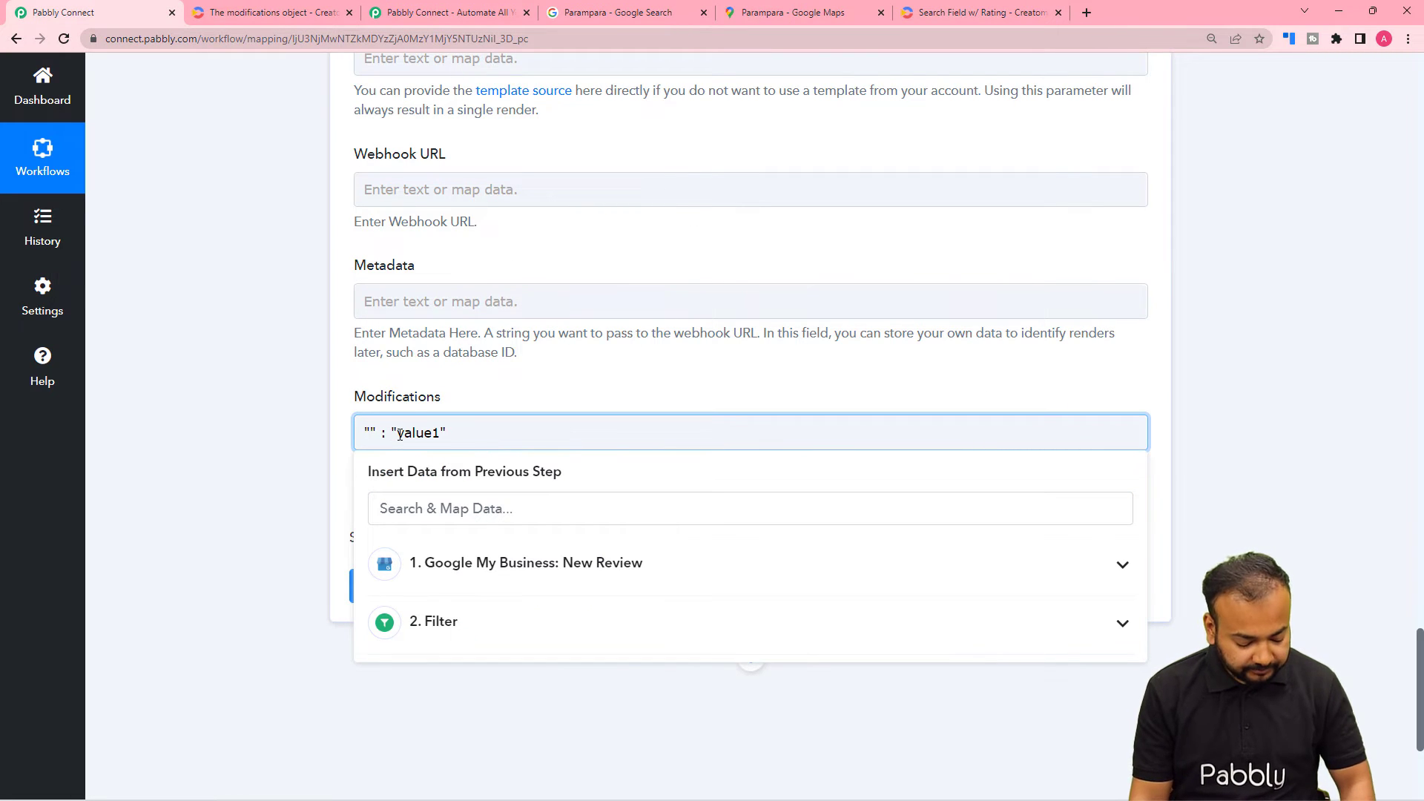
key("ctrl+v")
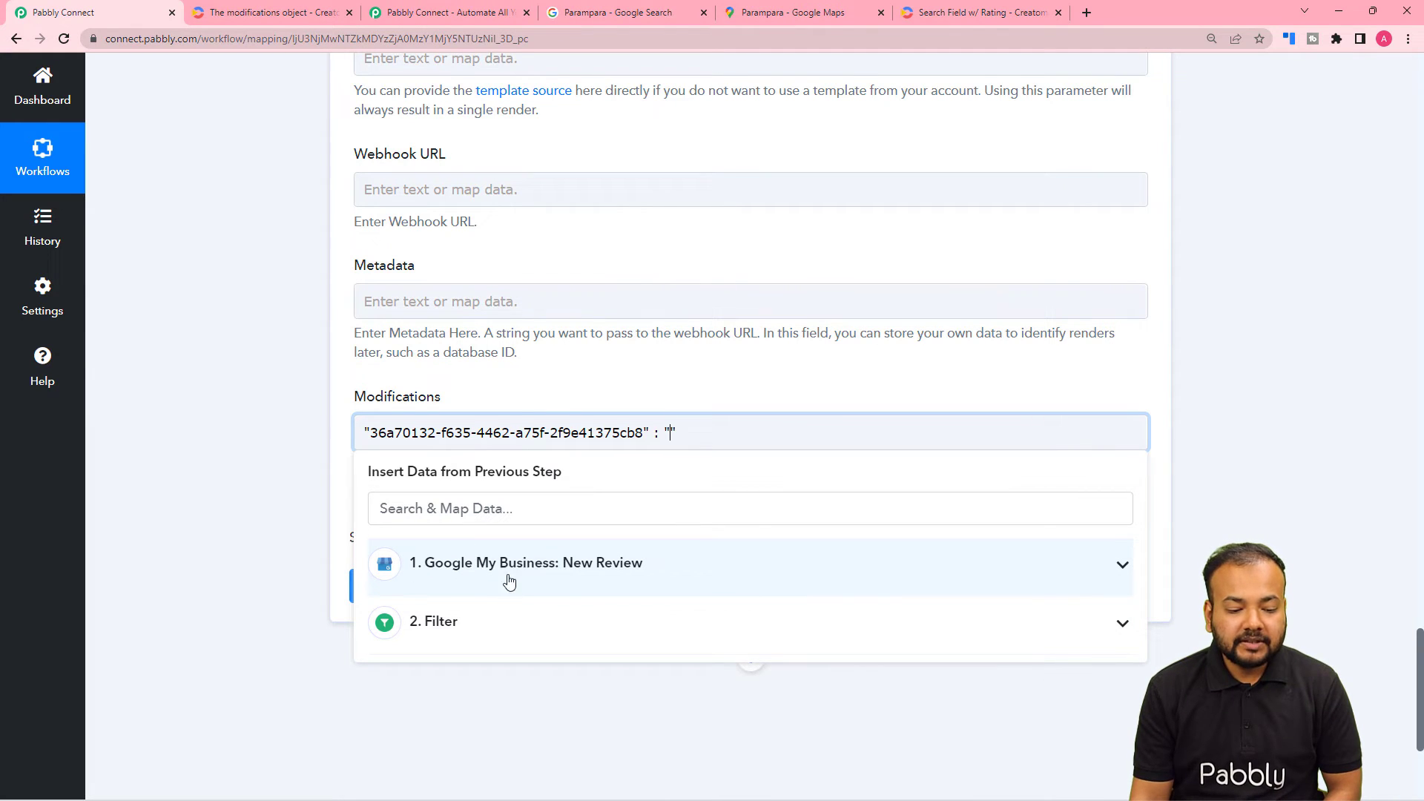
Step: Map Reviewer DisplayName from the Google My Business: New Review step between the quotes of the modification's value
left_click(532, 576)
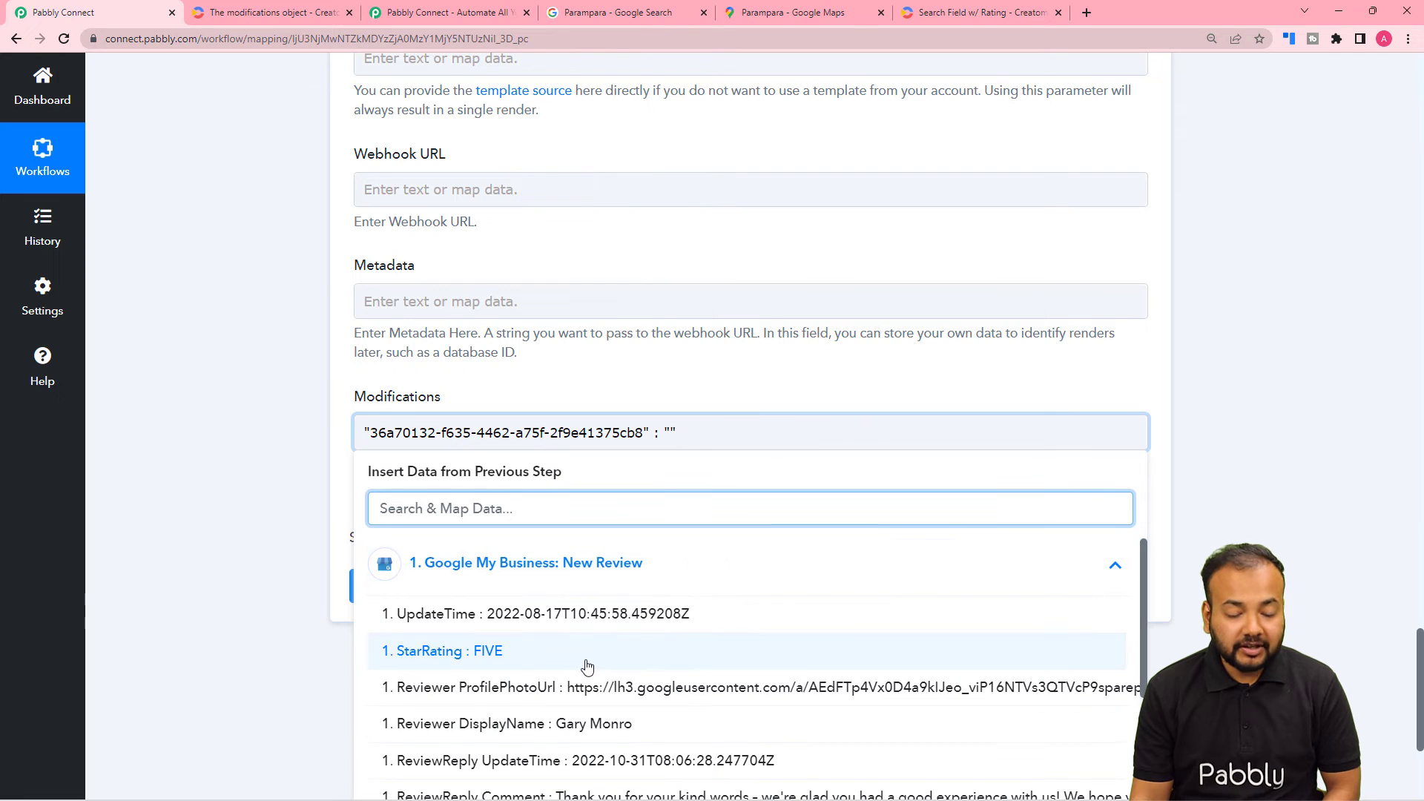
scroll(587, 666, "down", 3)
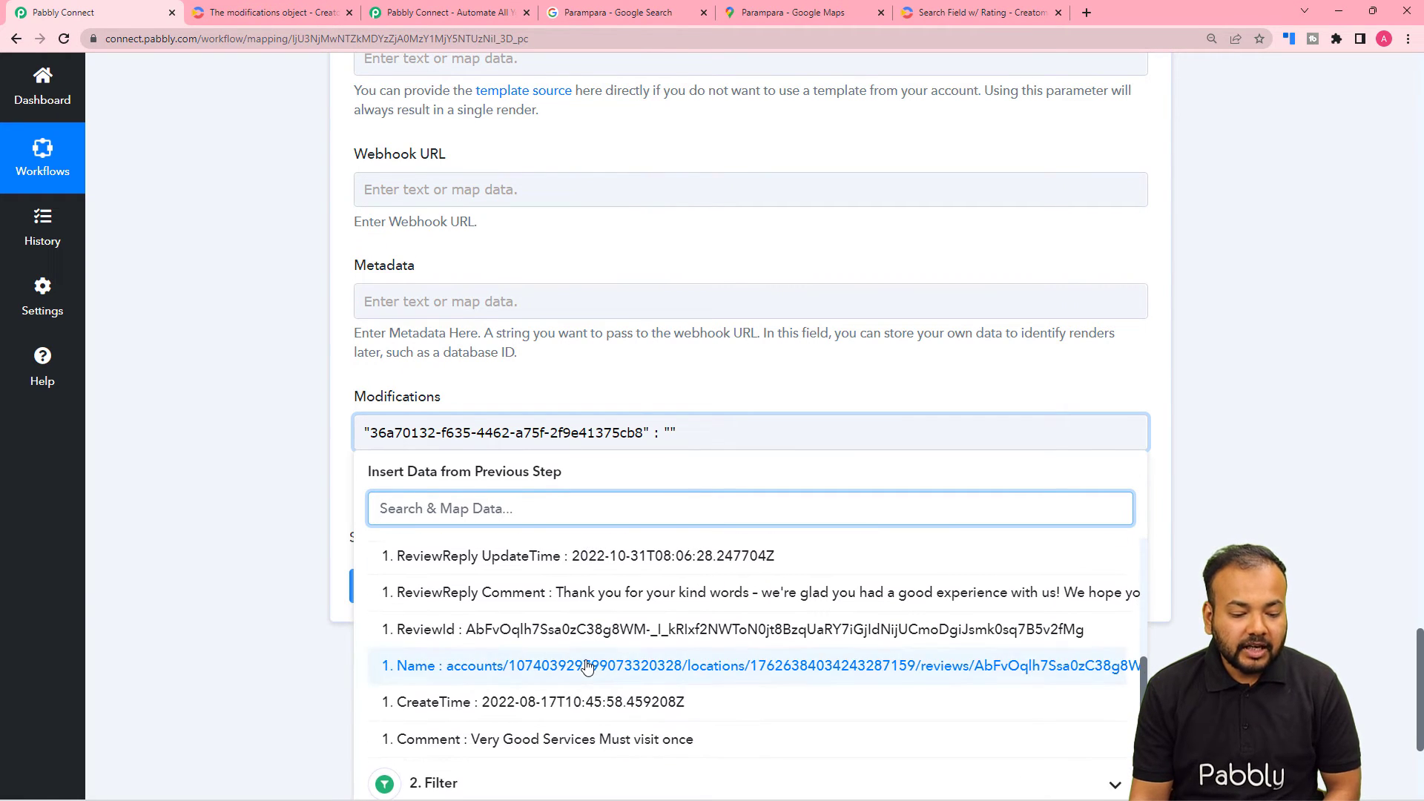
scroll(587, 667, "up", 3)
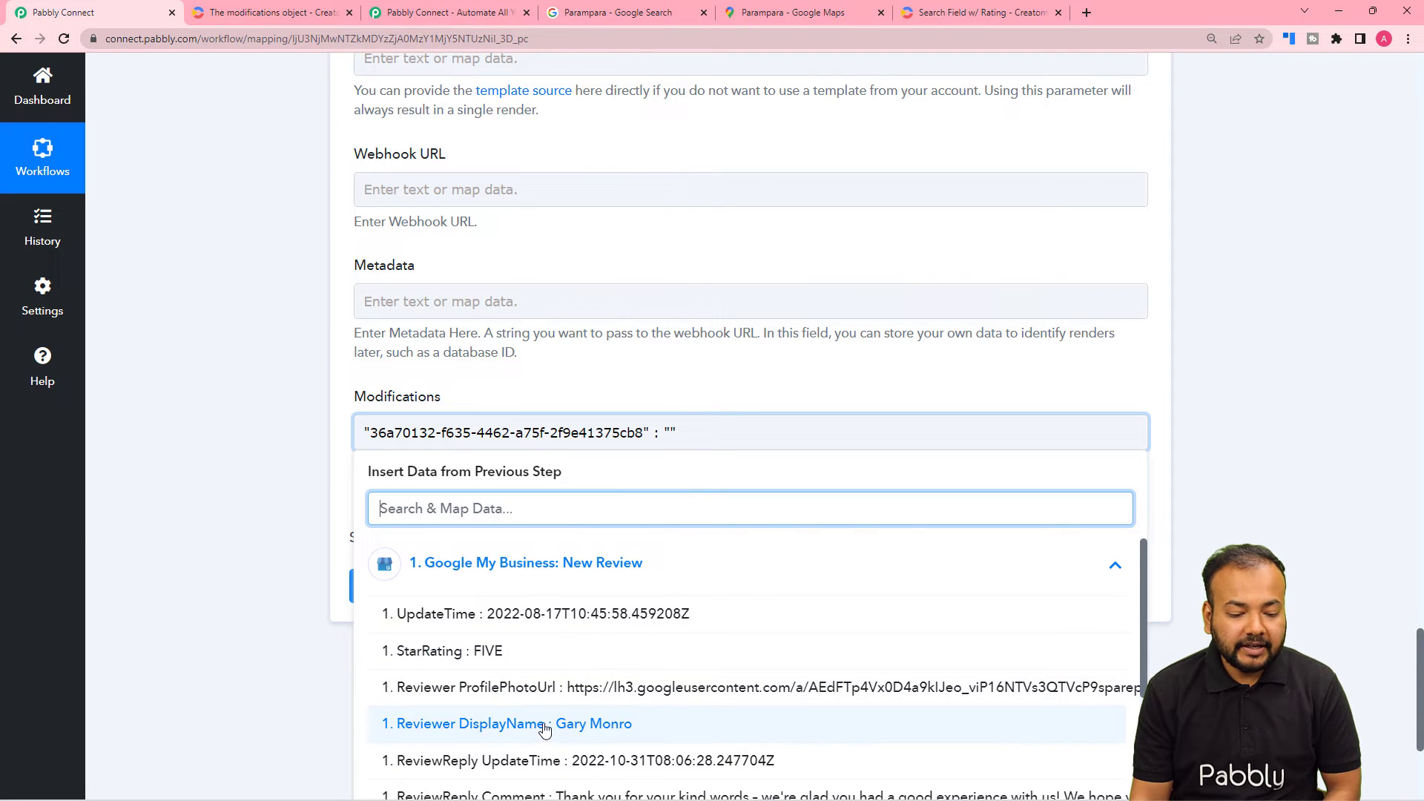
left_click(527, 724)
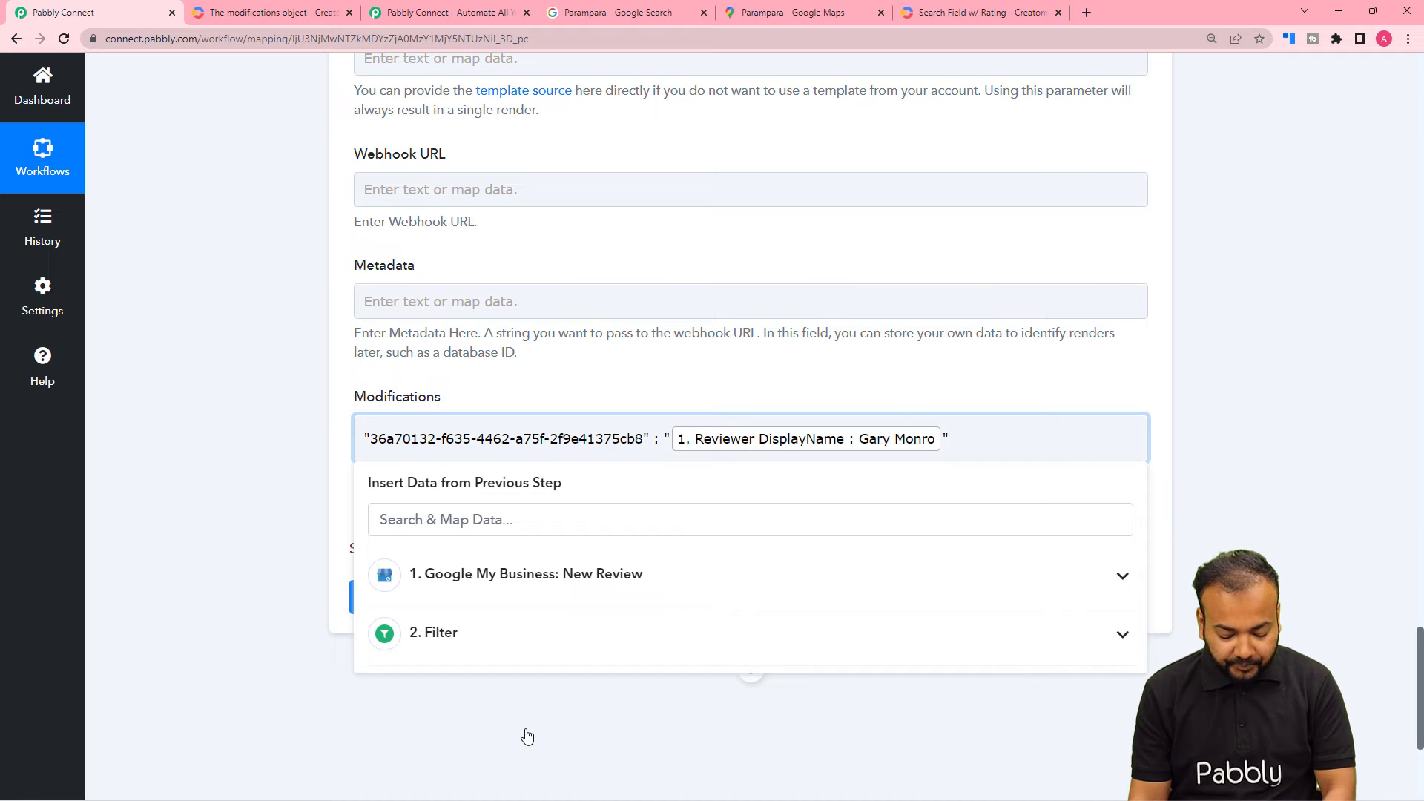
Step: Add the Comment from the Google My Business review right after the reviewer's display name in the modification's value
left_click(552, 576)
scroll(566, 720, "down", 2)
scroll(566, 716, "down", 2)
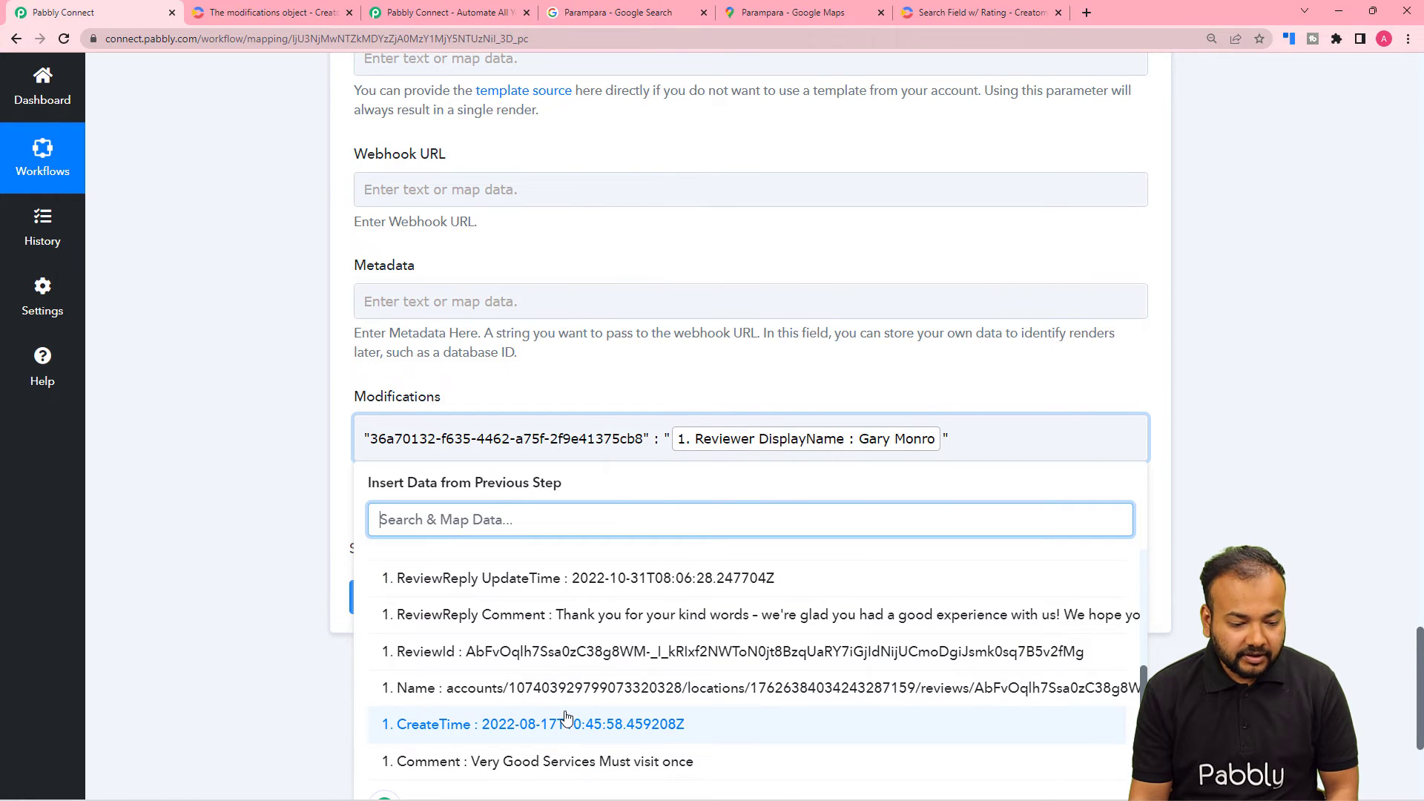
left_click(549, 764)
left_click(655, 473)
left_click(296, 468)
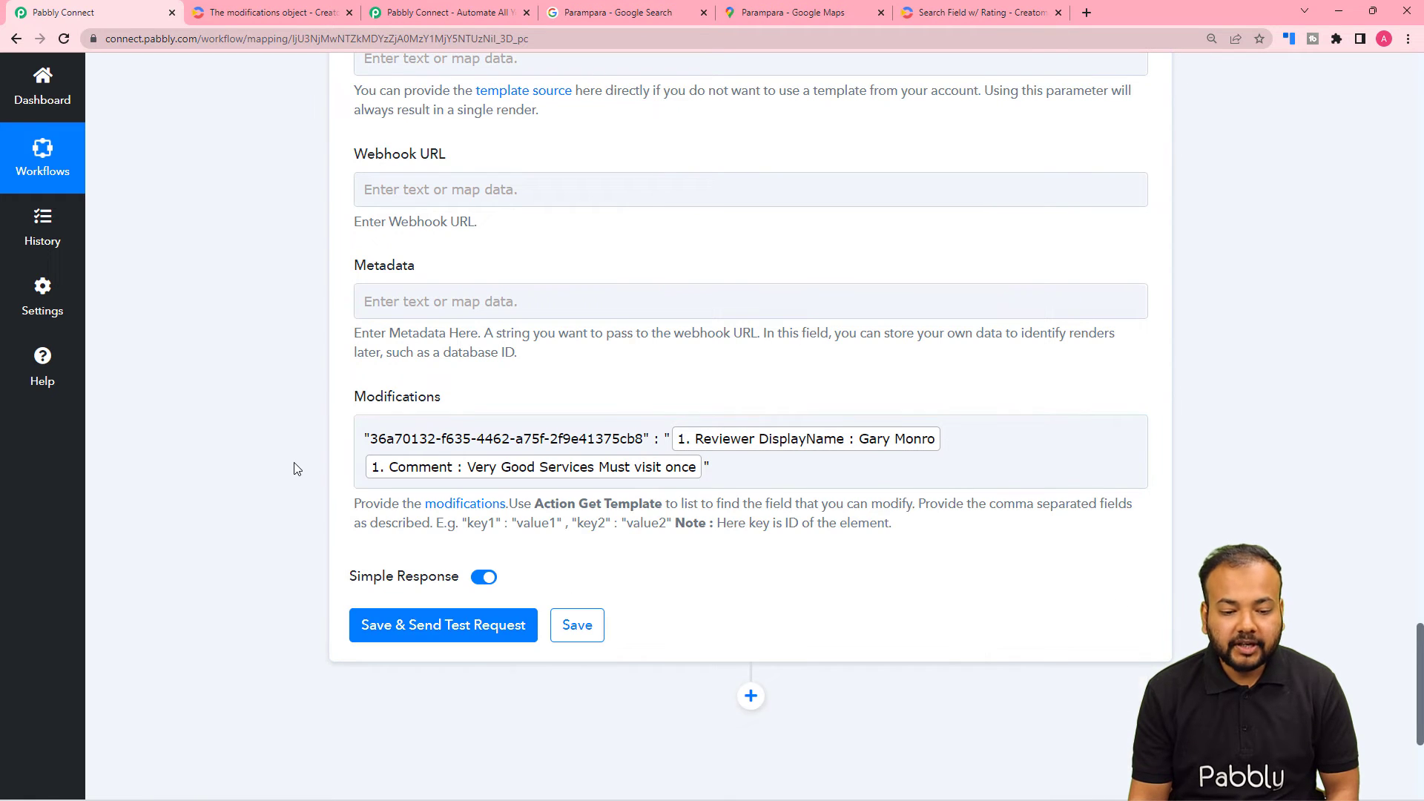
left_click(716, 468)
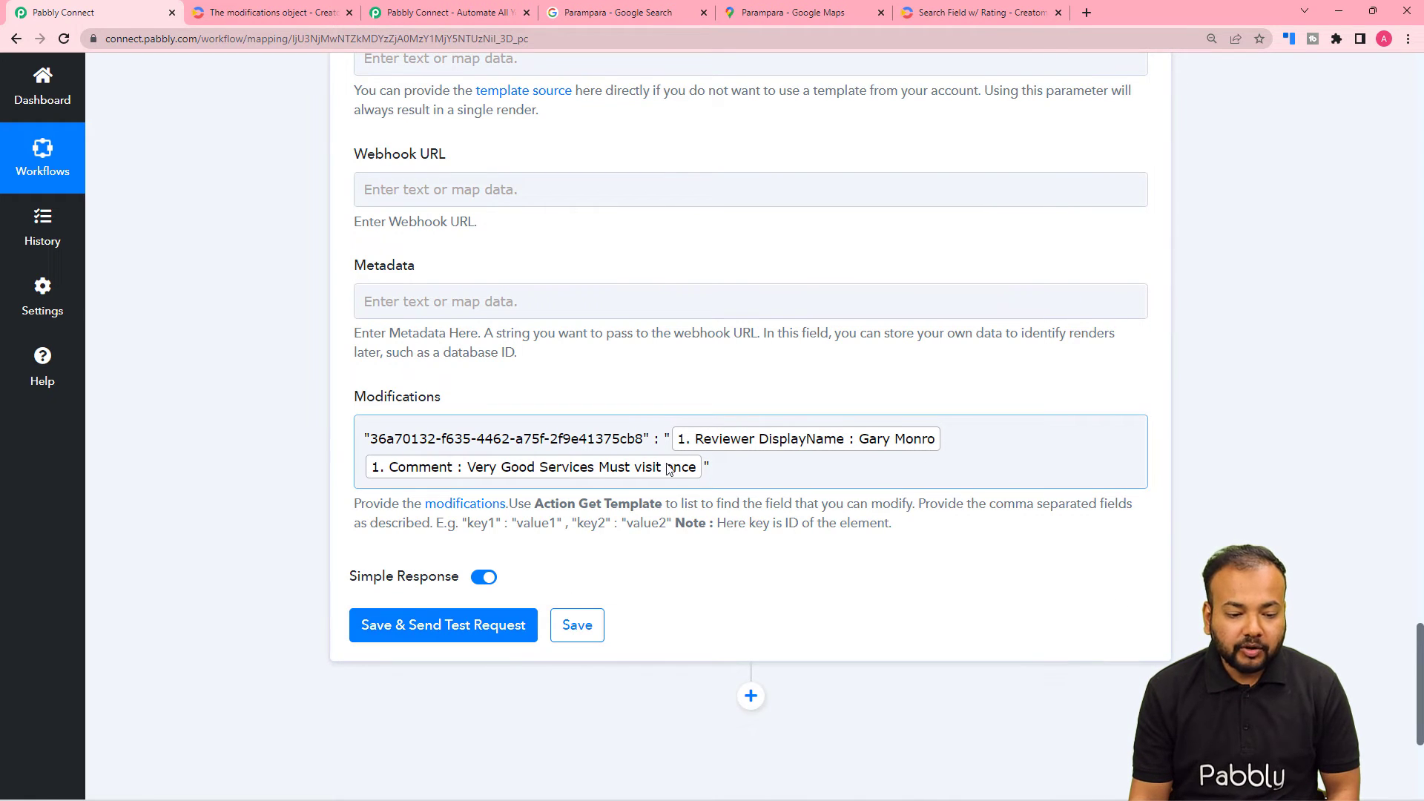
left_click(318, 476)
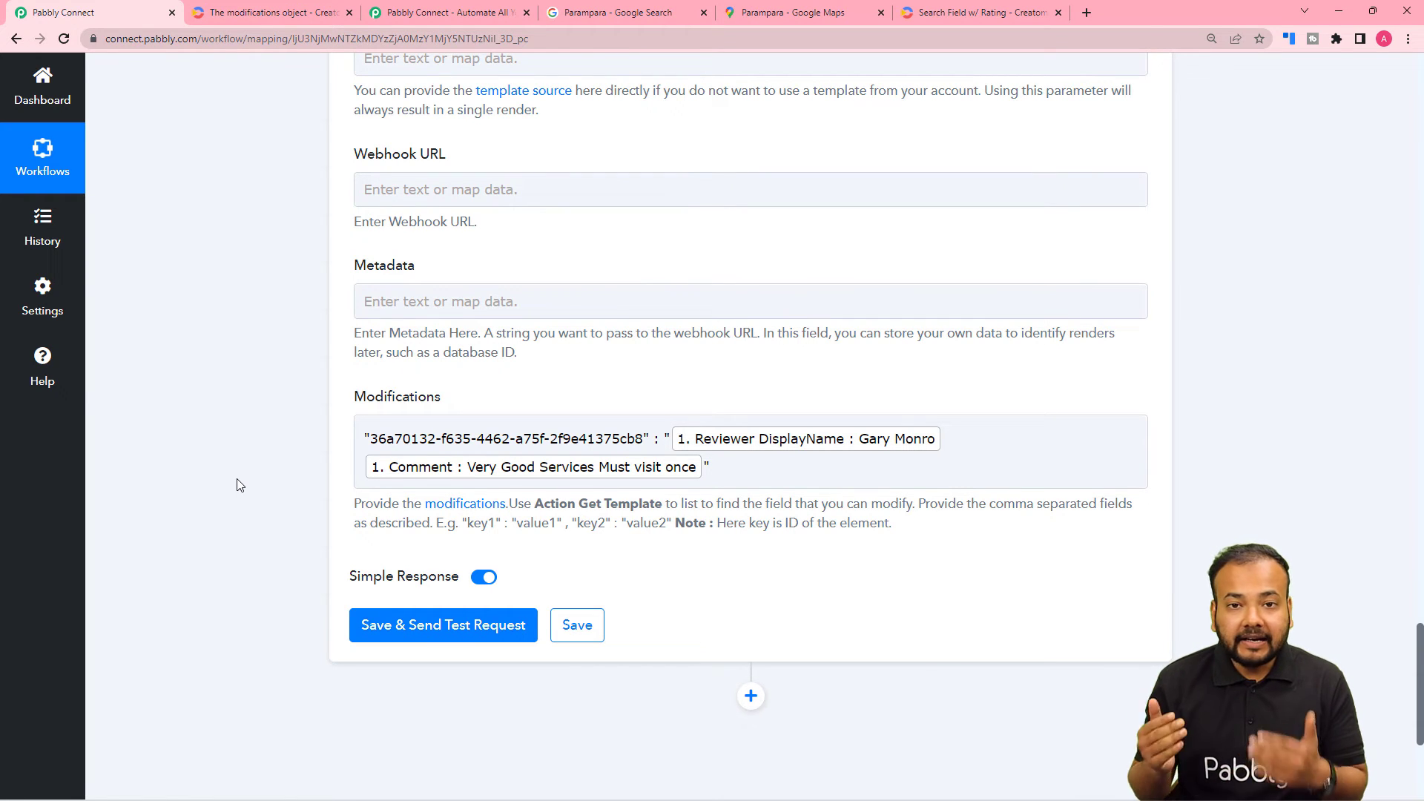
Step: Save the Creatomate render action and send a test request
scroll(375, 423, "up", 15)
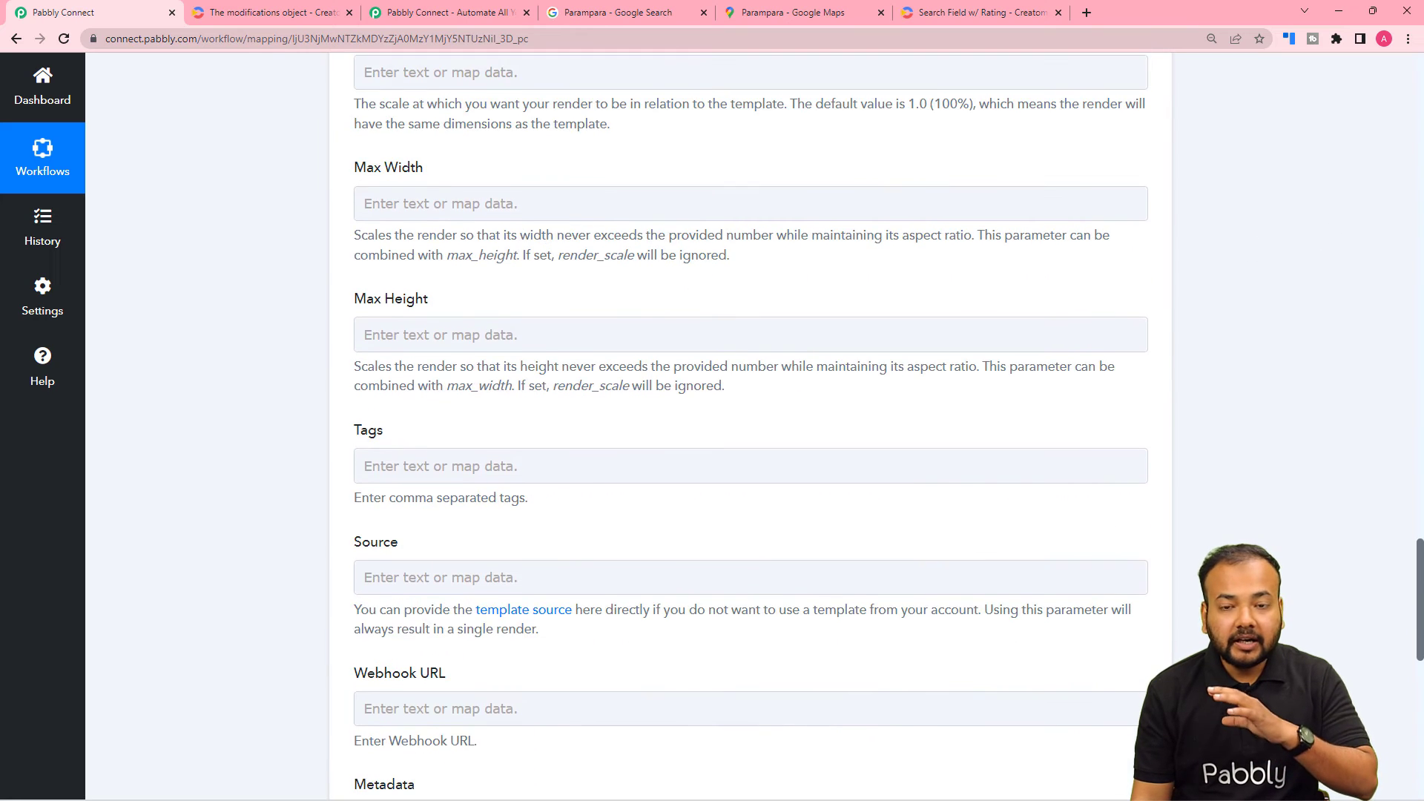
scroll(751, 427, "up", 10)
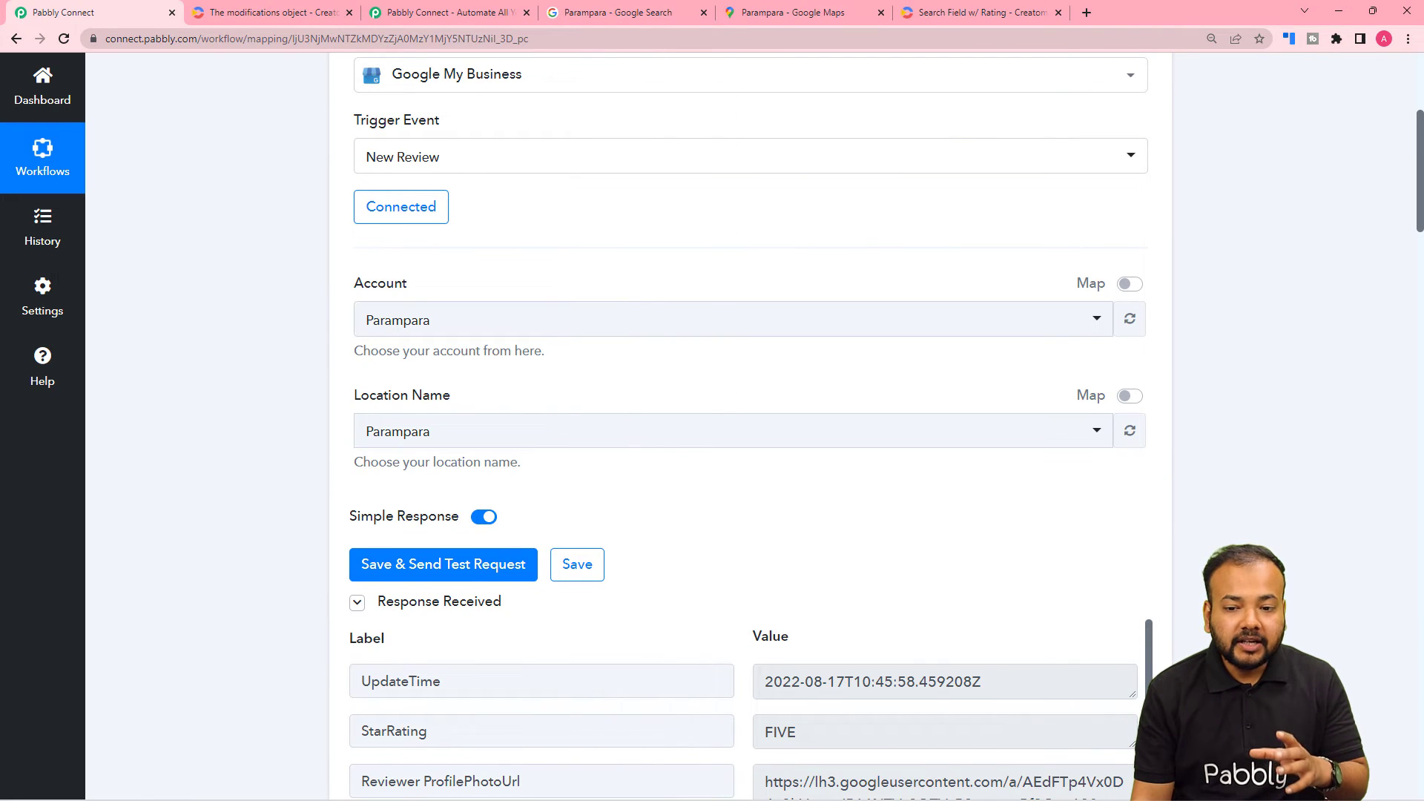
scroll(750, 427, "up", 3)
scroll(1415, 510, "down", 20)
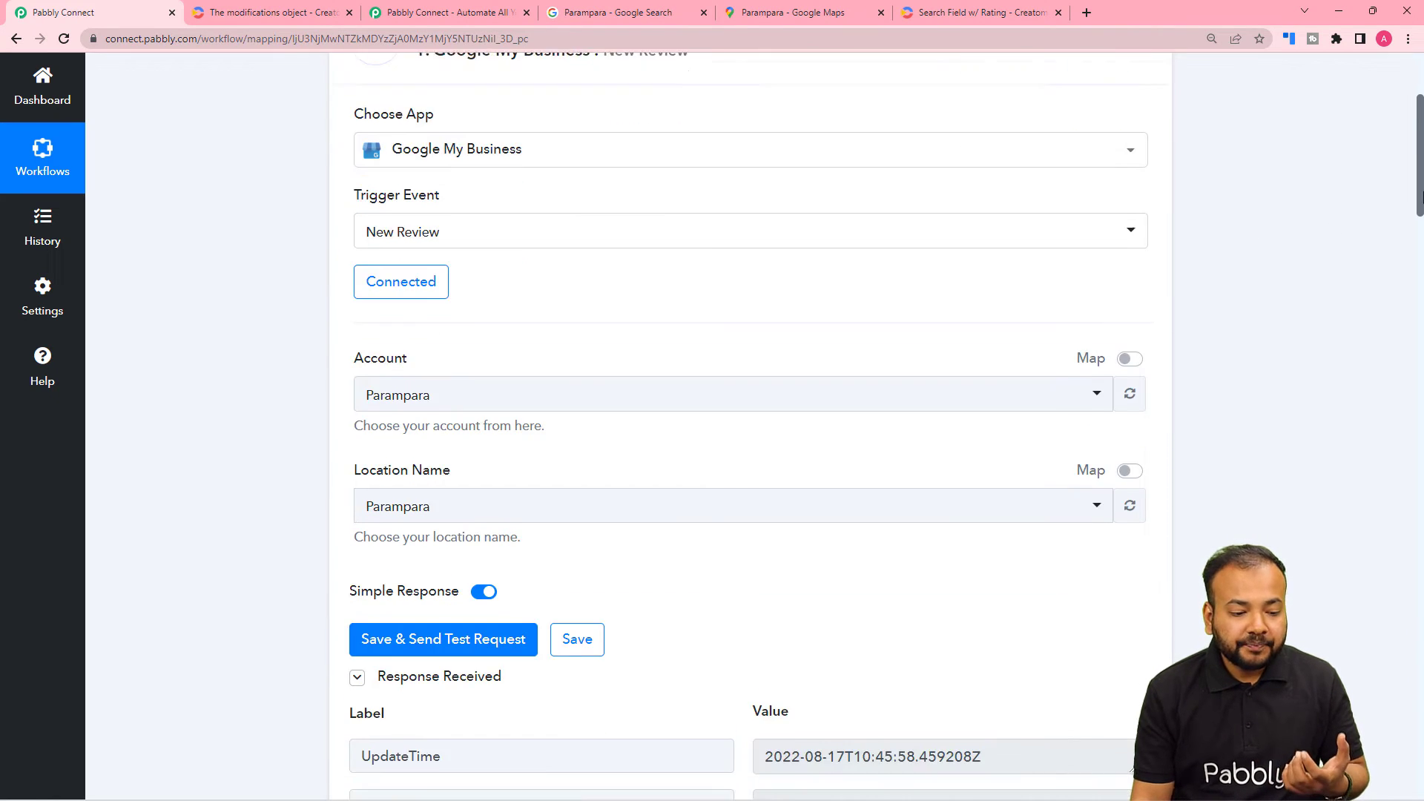
left_click_drag(1415, 510, 1402, 708)
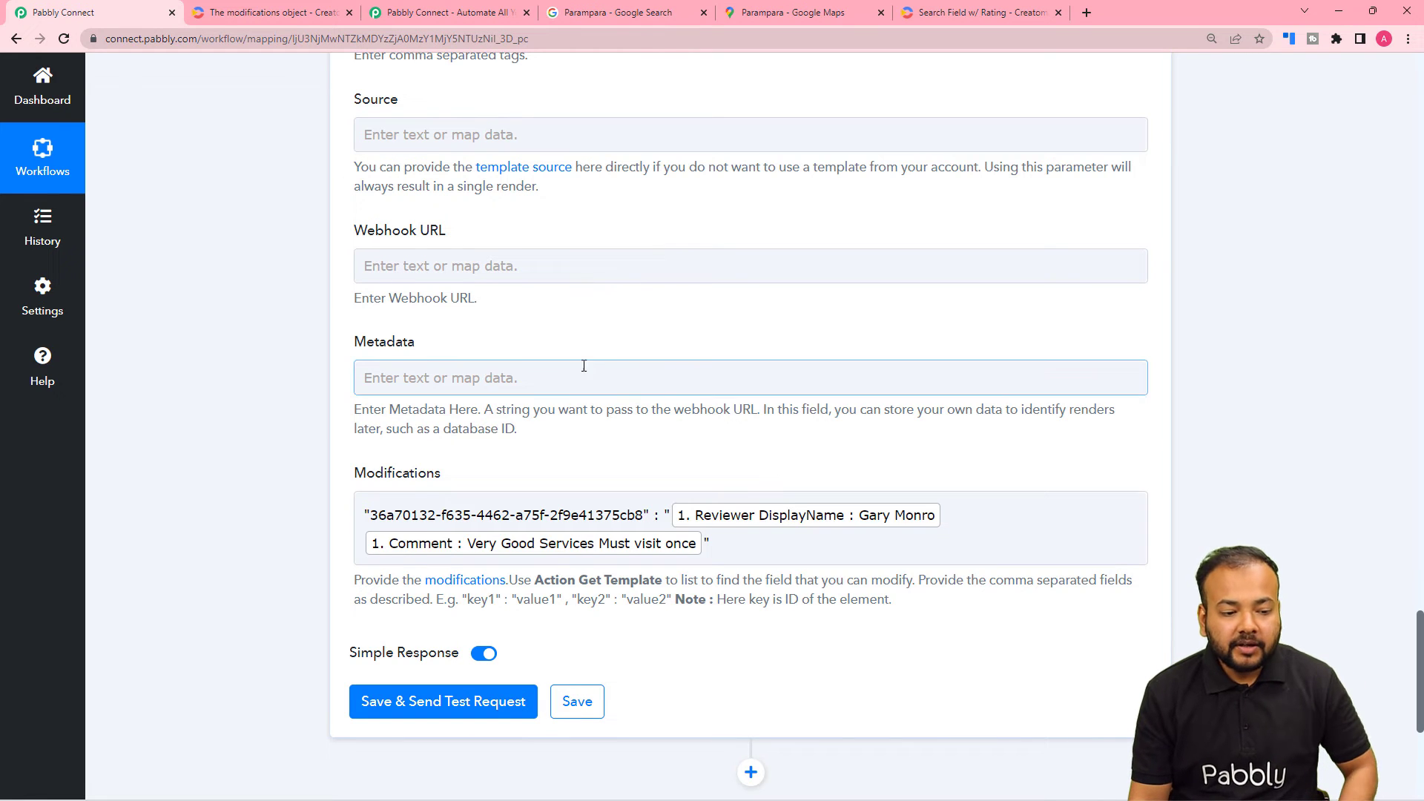
scroll(213, 358, "down", 5)
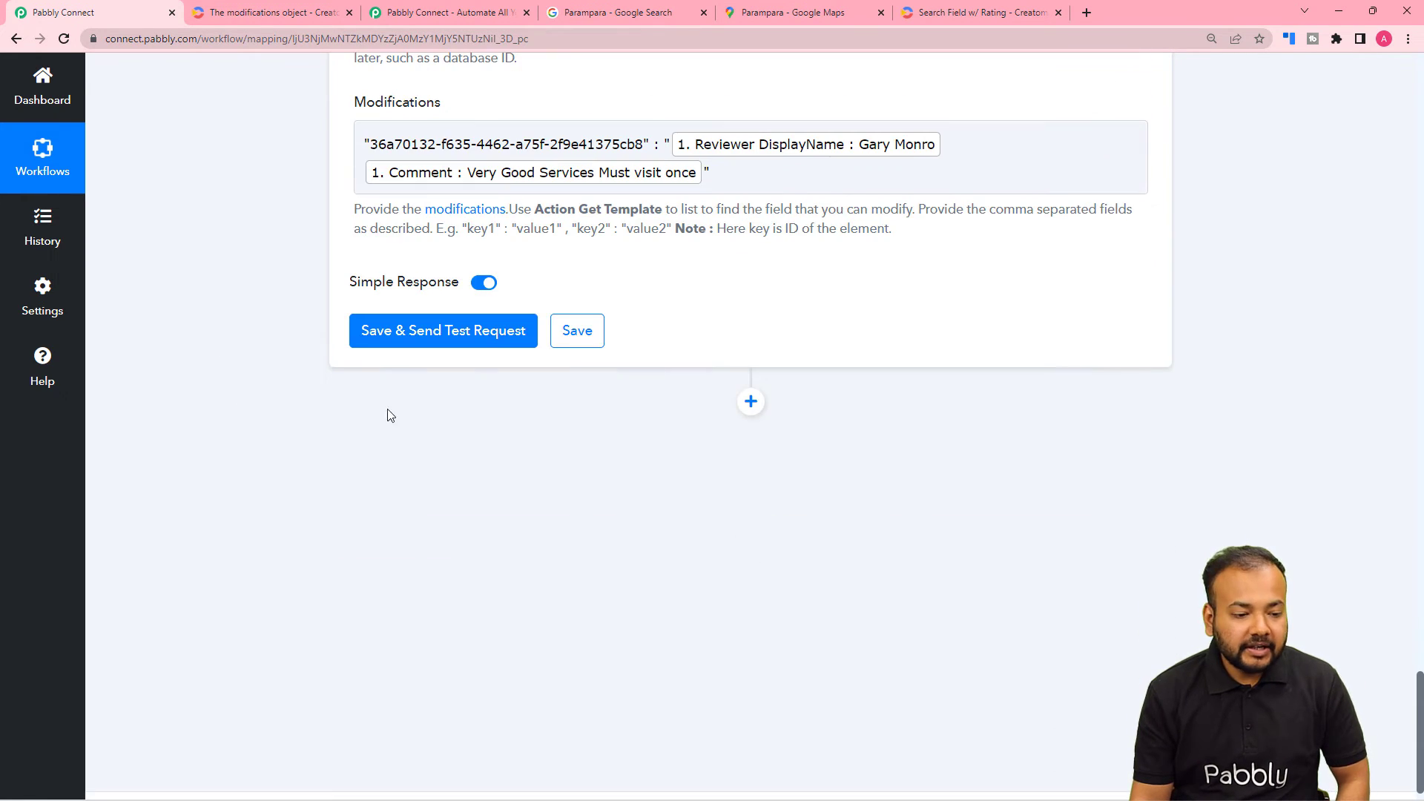
left_click(388, 340)
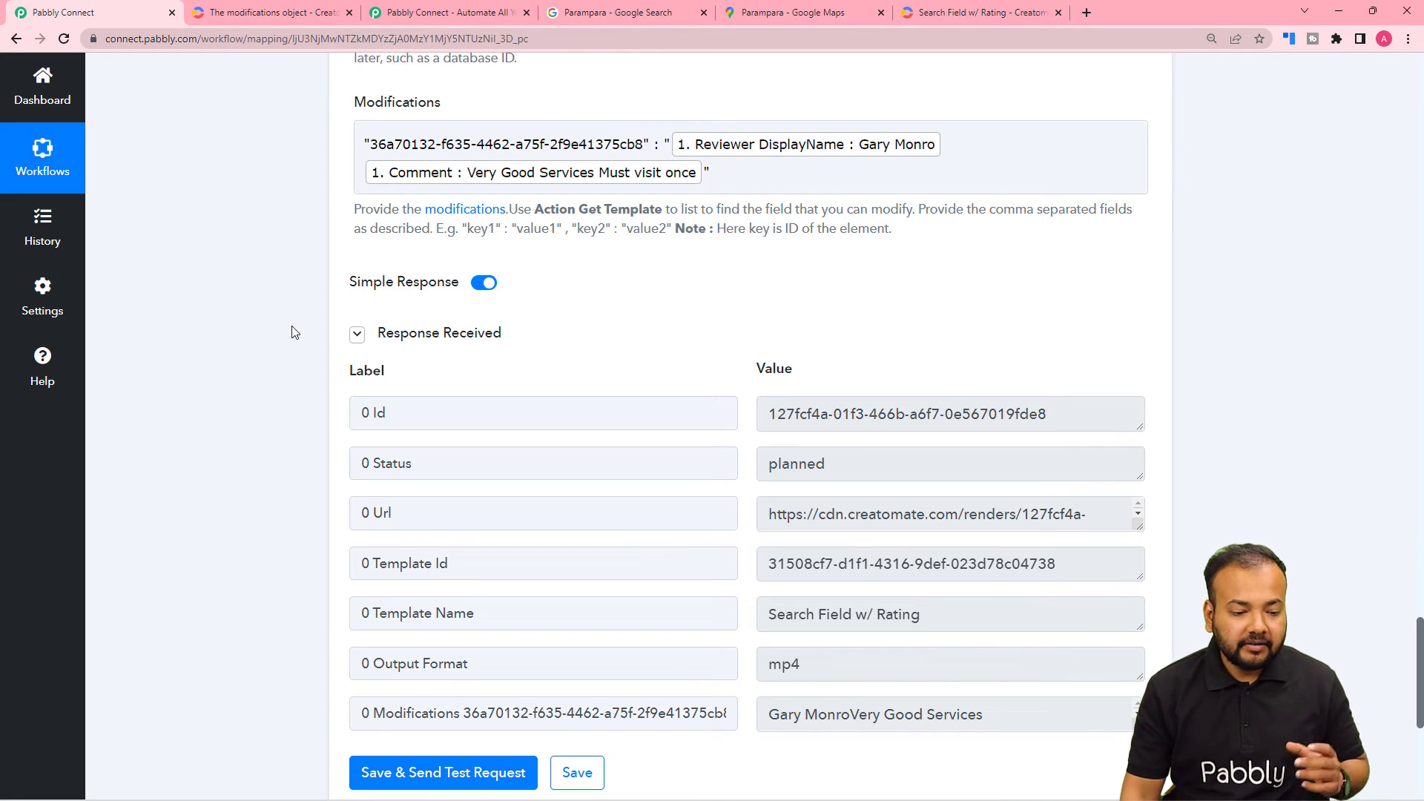
Step: Enlarge the response's 0 Url value and open the rendered MP4 link to watch the generated video
left_click_drag(1134, 520, 1146, 630)
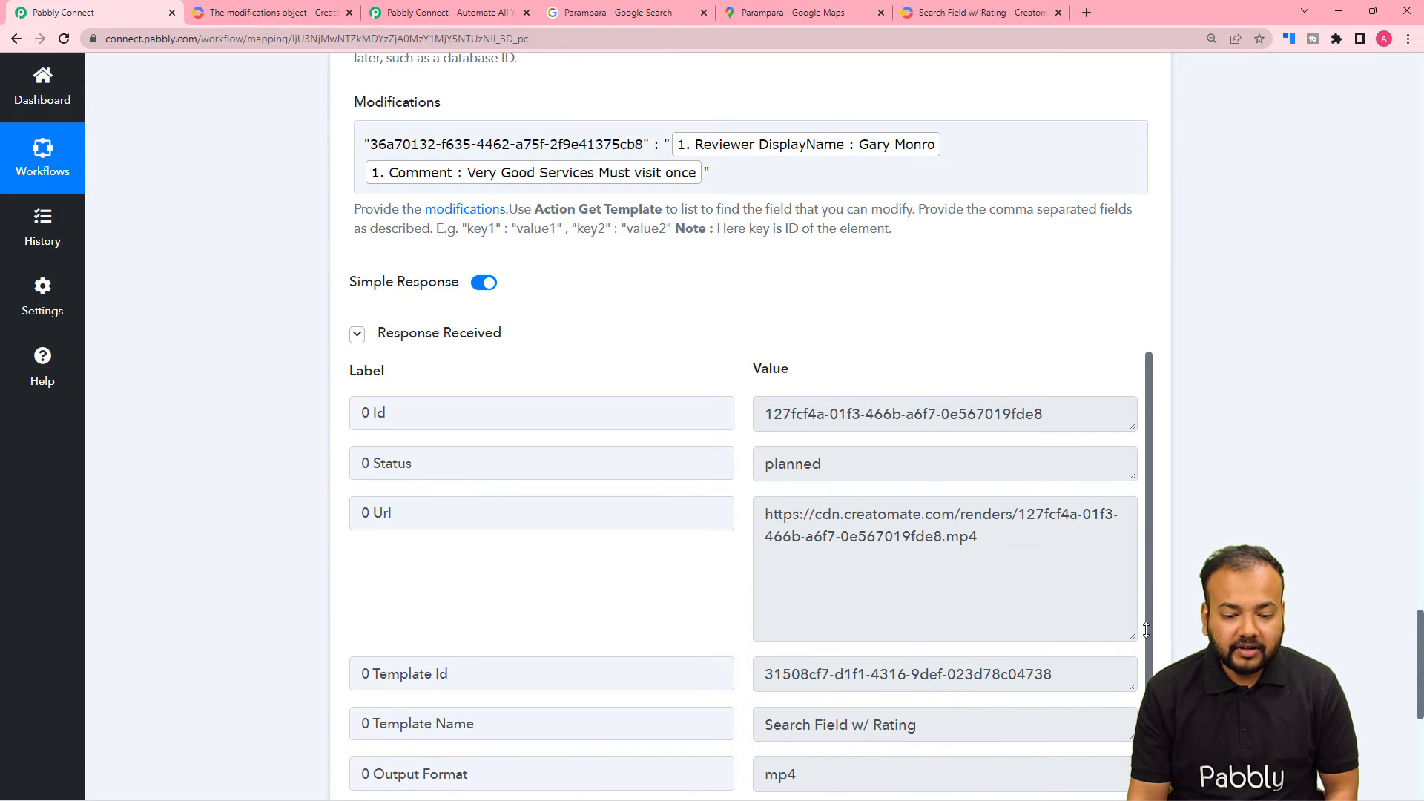
left_click_drag(979, 547, 794, 528)
right_click(791, 528)
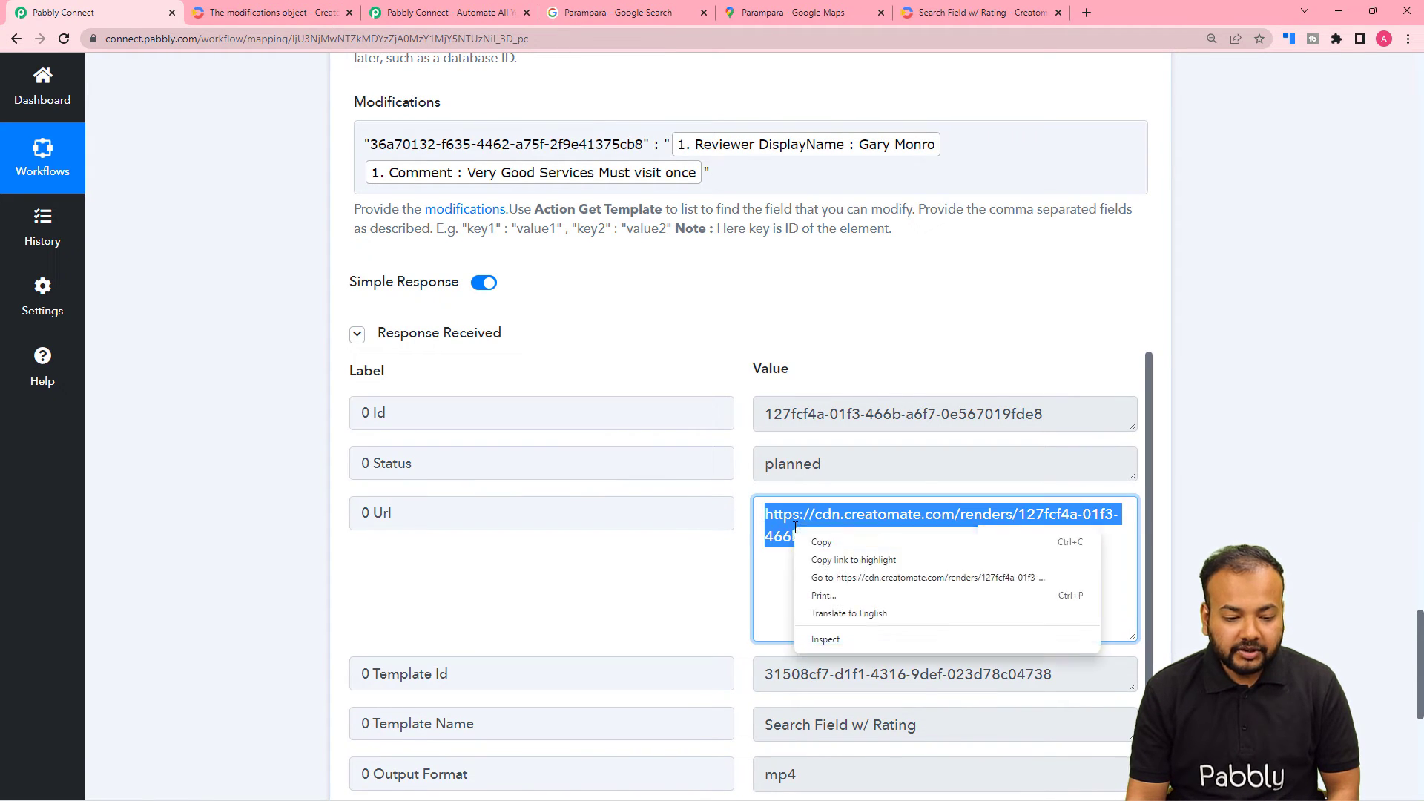
left_click(830, 581)
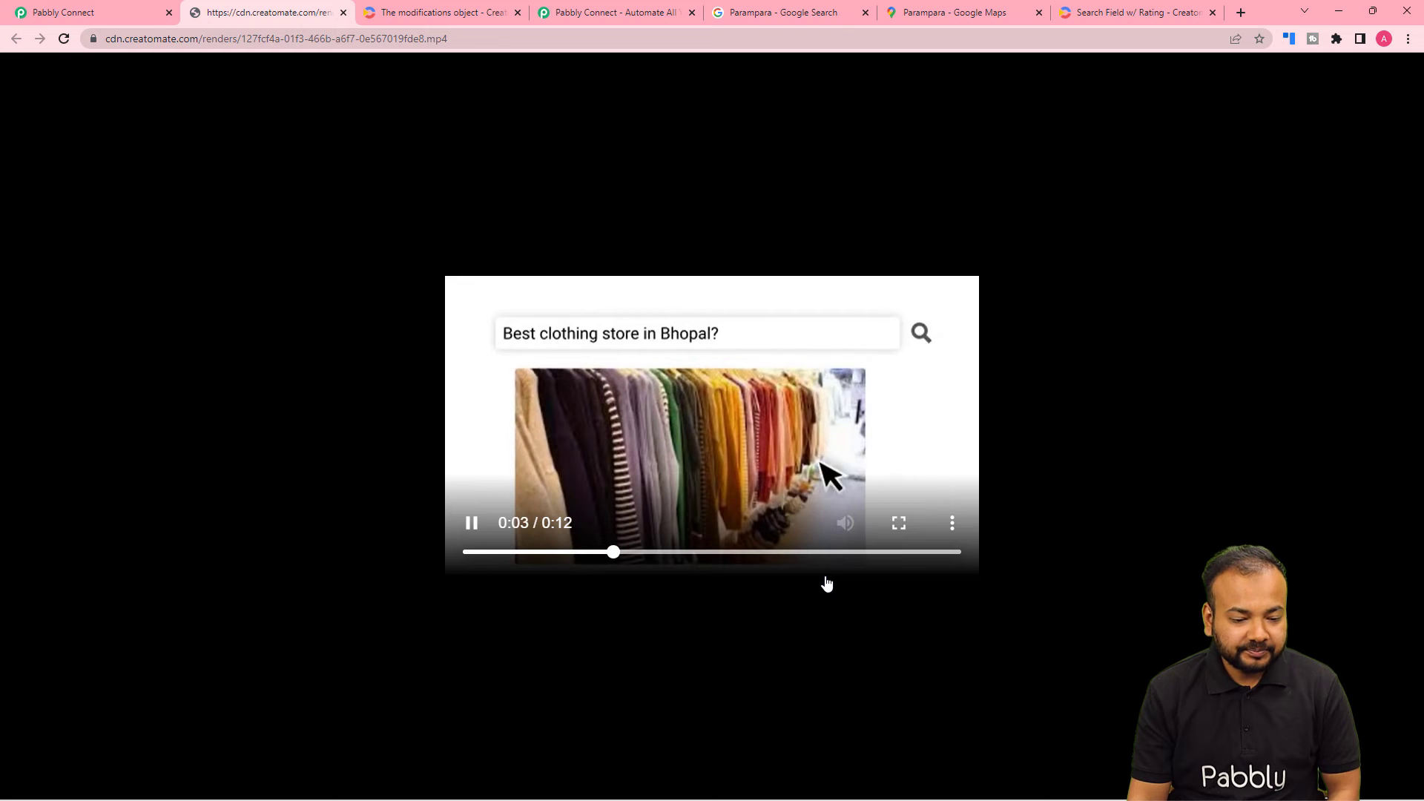
Step: Watch the rendered video in full screen, replaying the part with the reviewer's name and comment and pausing there
left_click(898, 523)
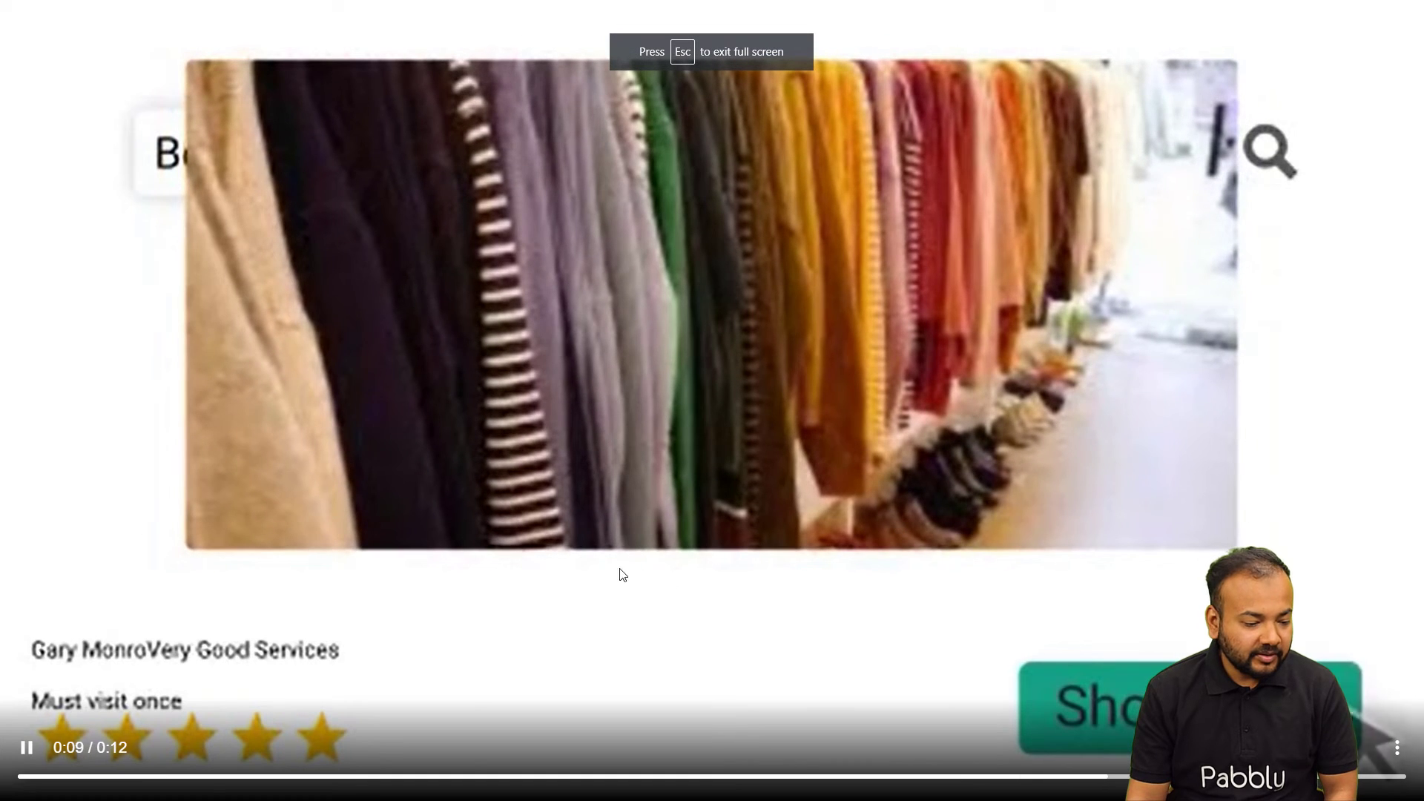
left_click(448, 776)
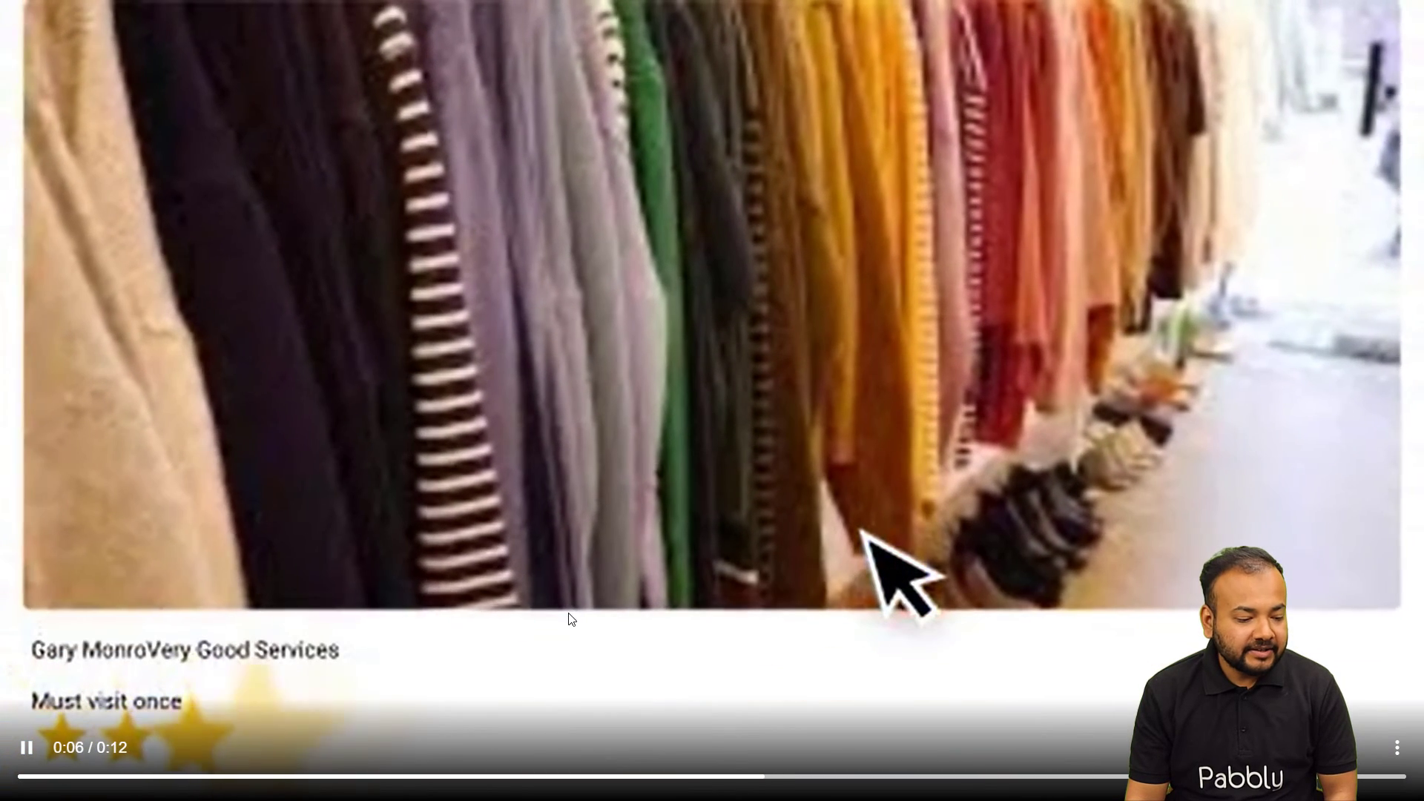
left_click(545, 616)
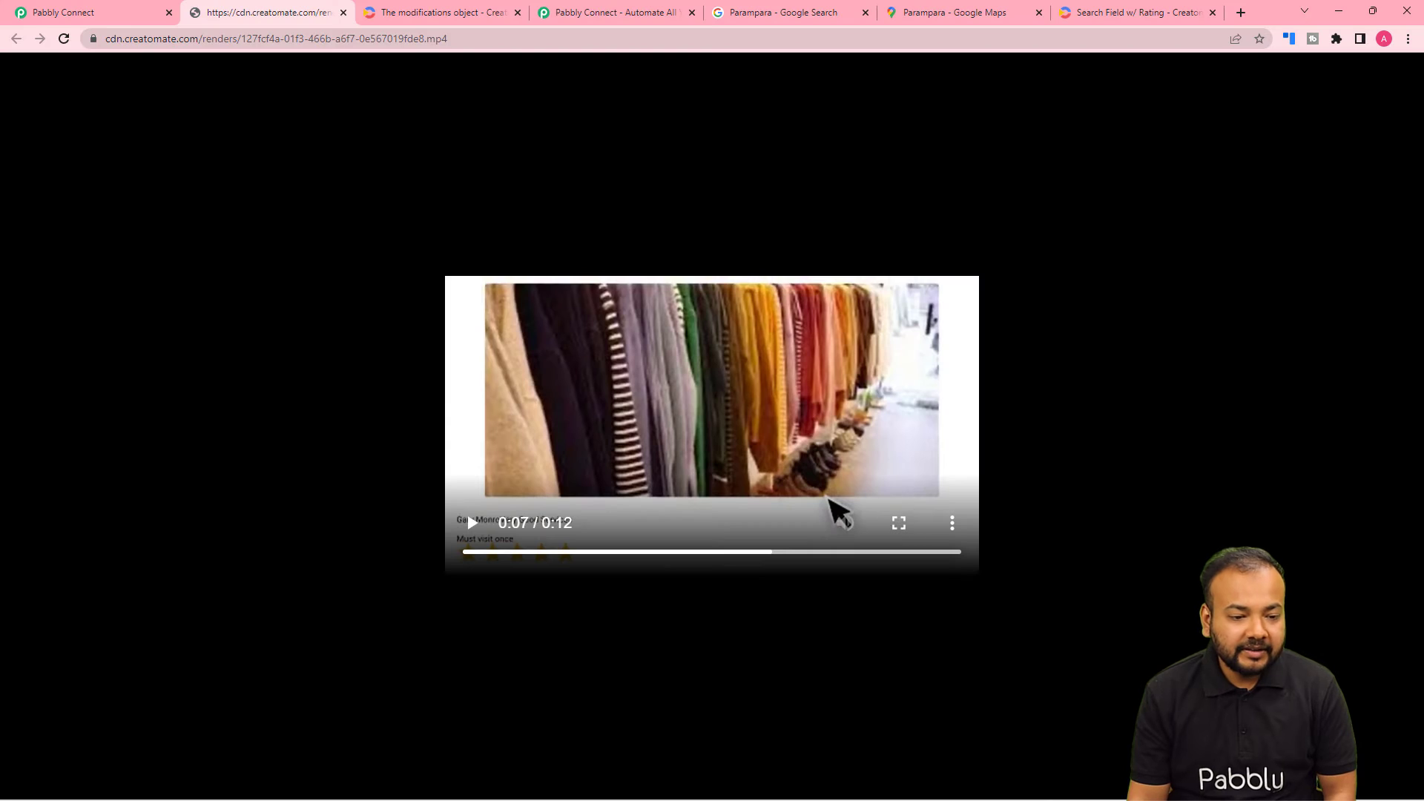
Step: Return to the Pabbly Connect workflow and add an Instagram for Business action with the Create Reel Video event
left_click(83, 12)
scroll(312, 326, "down", 7)
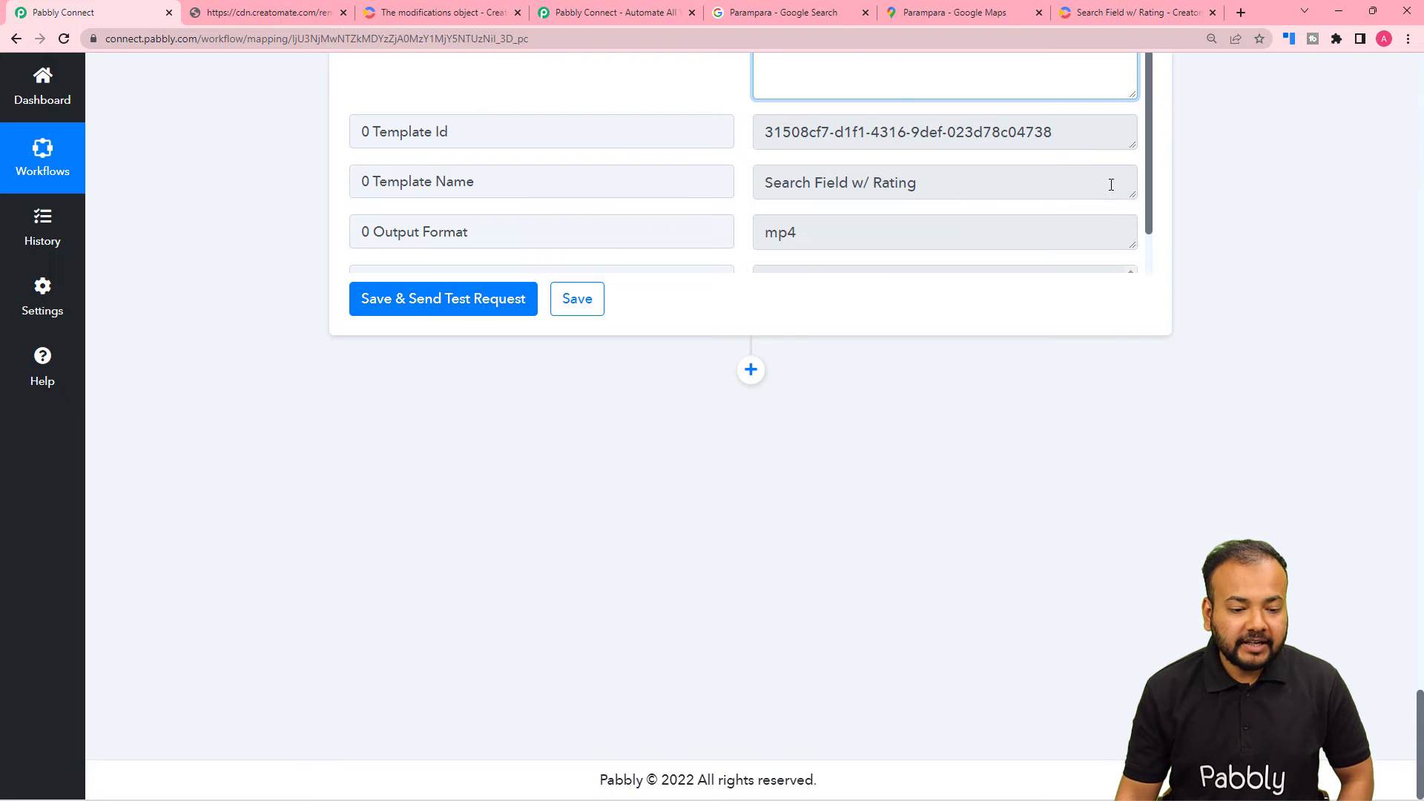
left_click(751, 369)
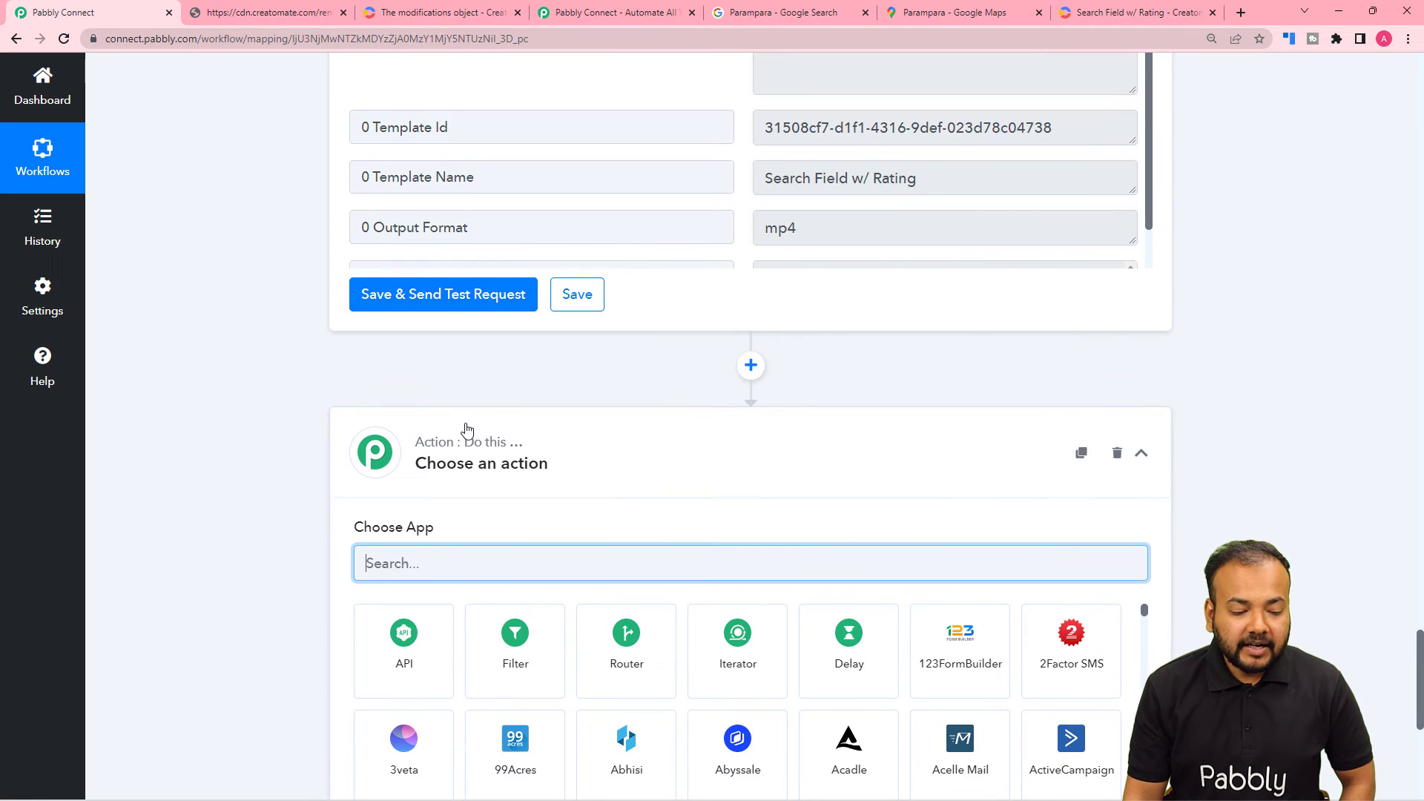
type("in")
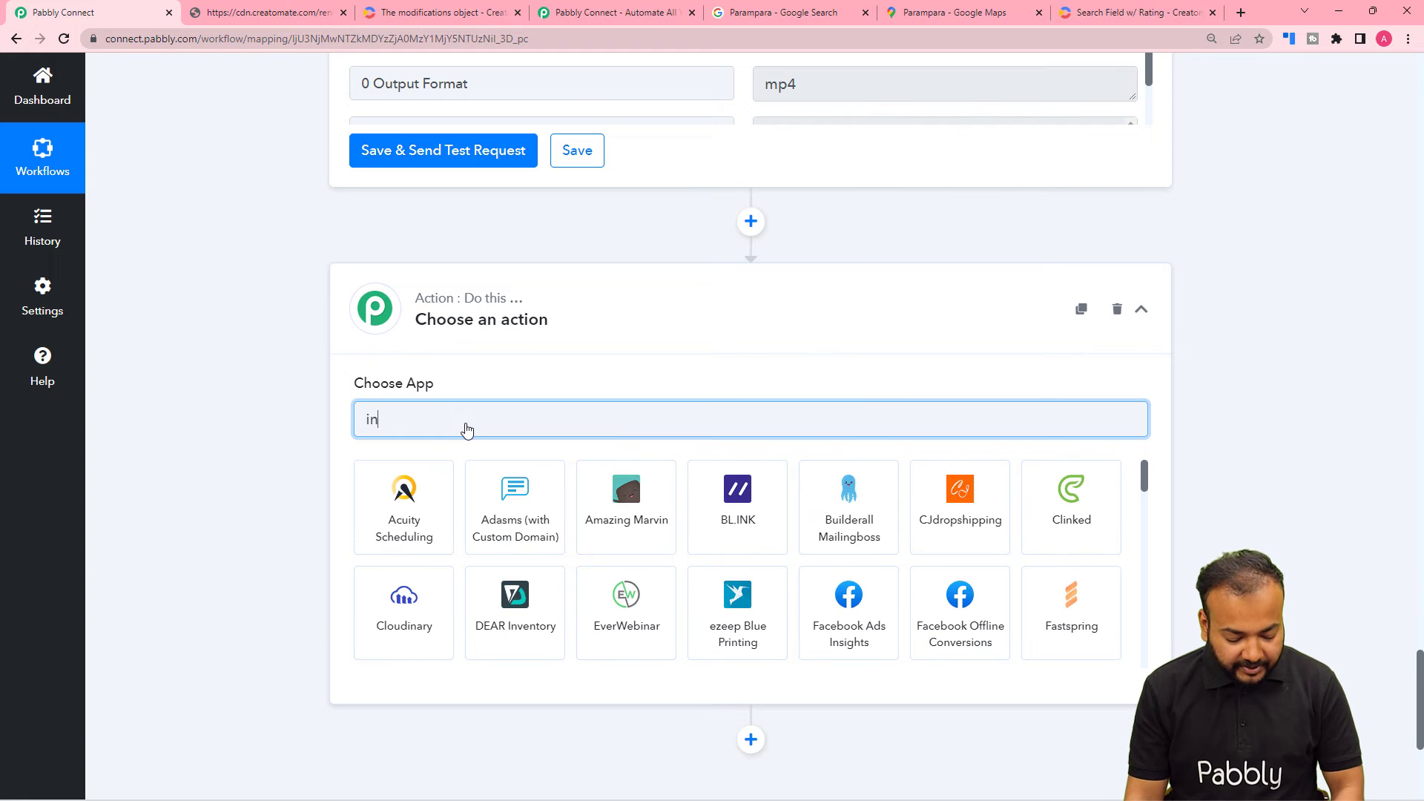
type("s")
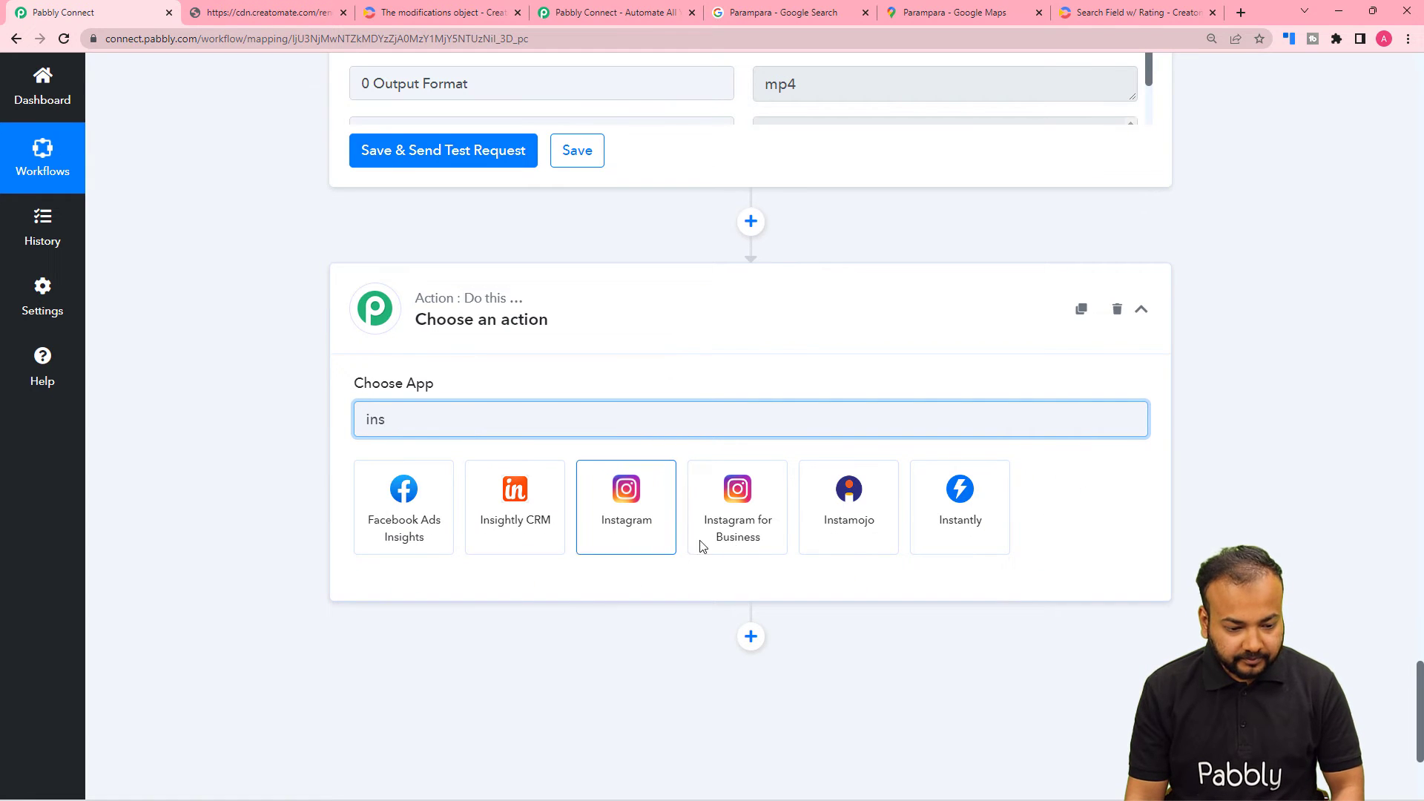
left_click(742, 540)
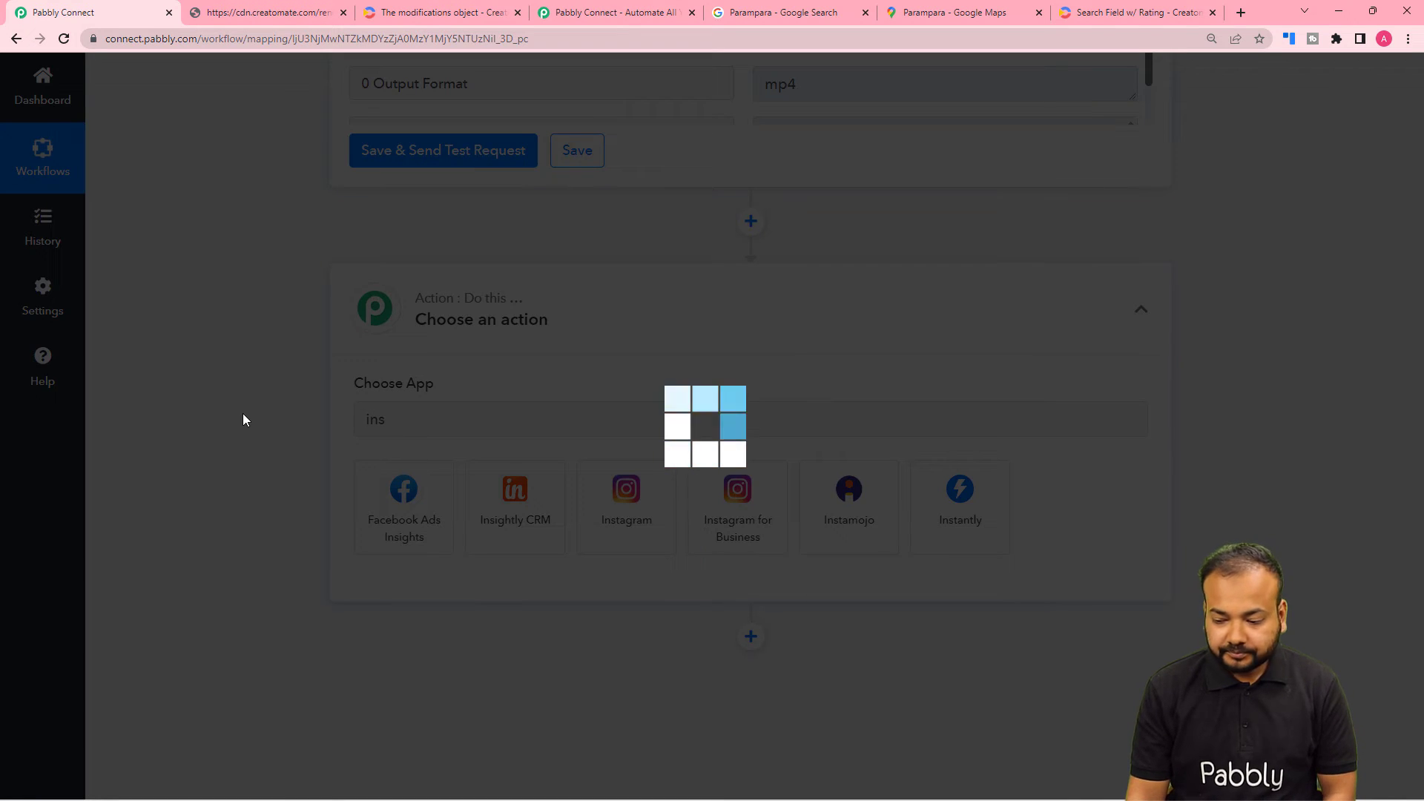
scroll(260, 430, "down", 2)
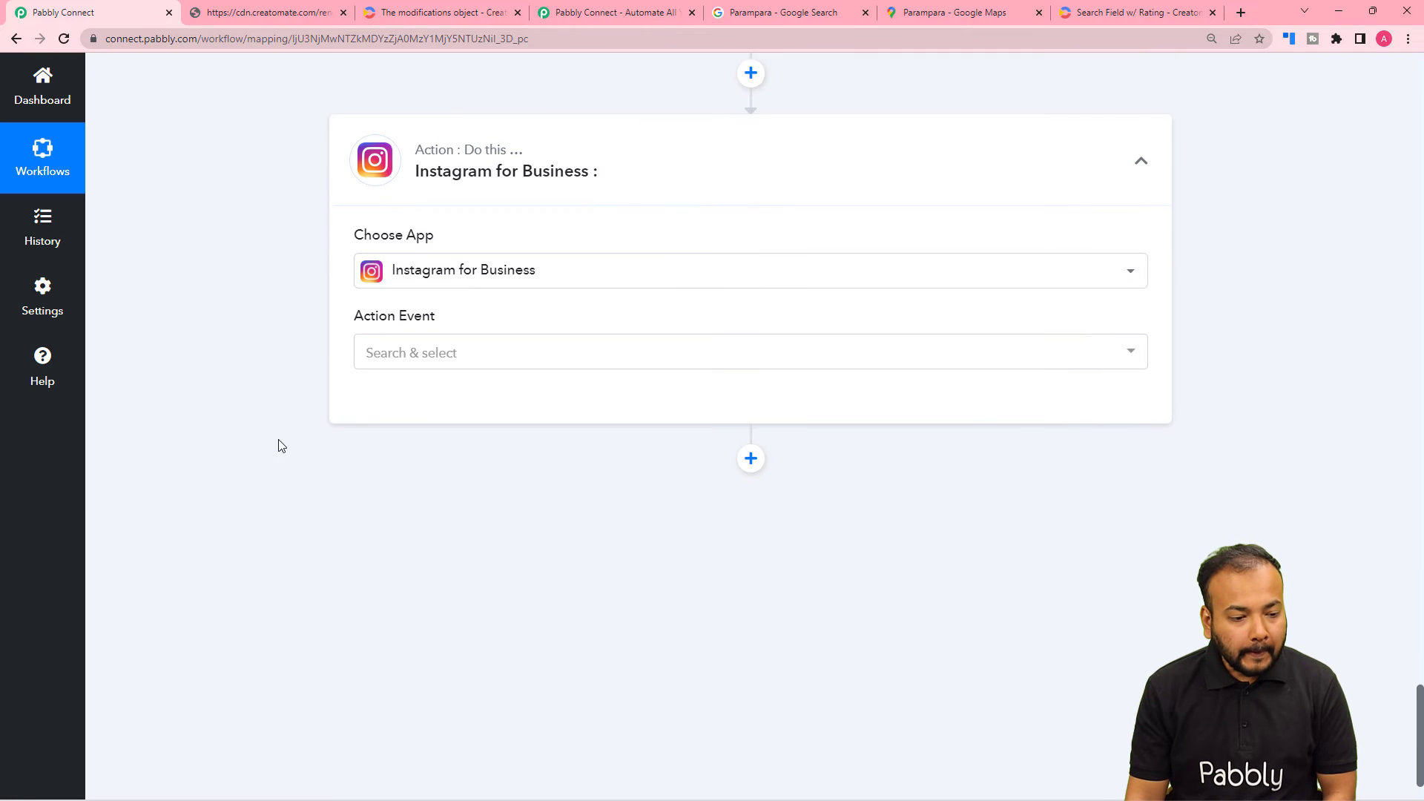
left_click(447, 355)
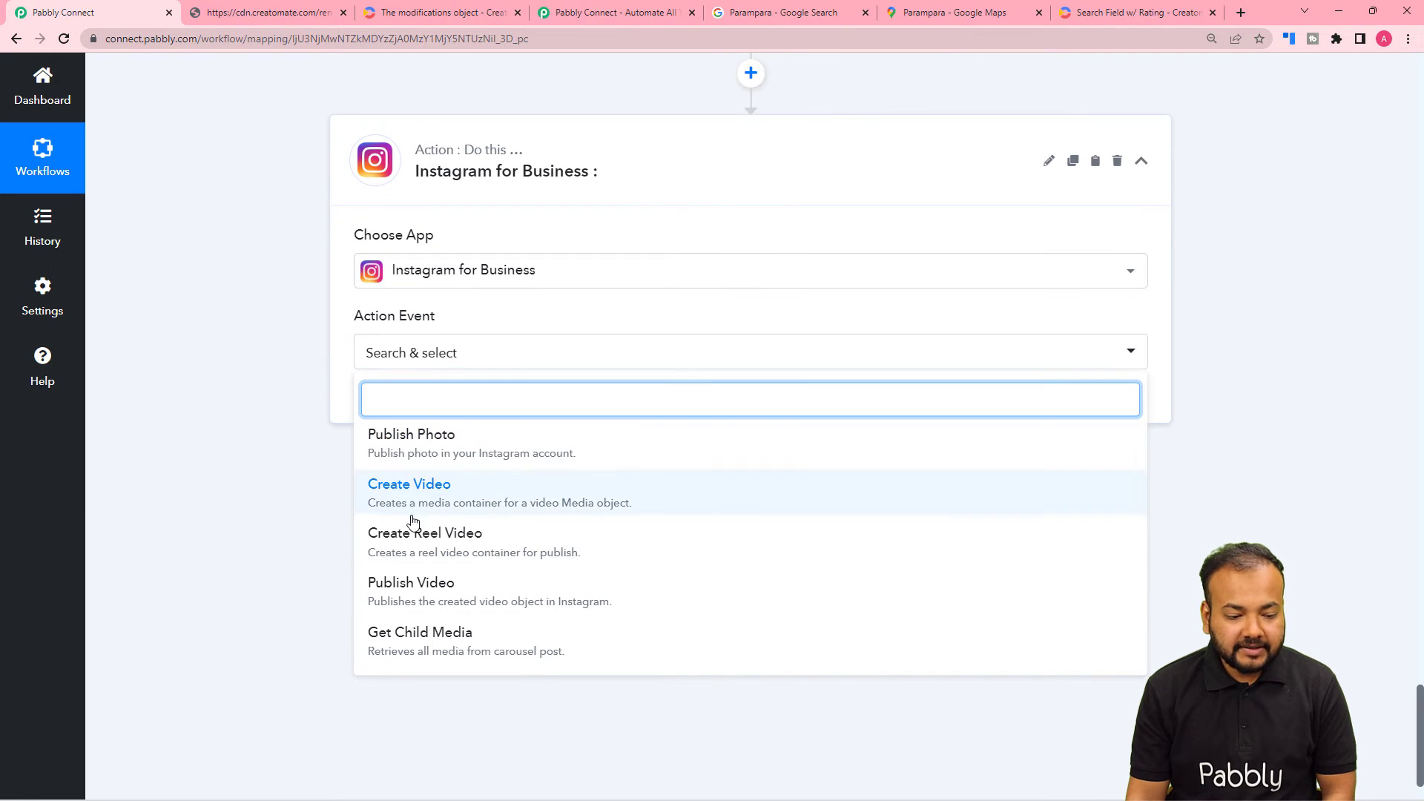
left_click(396, 549)
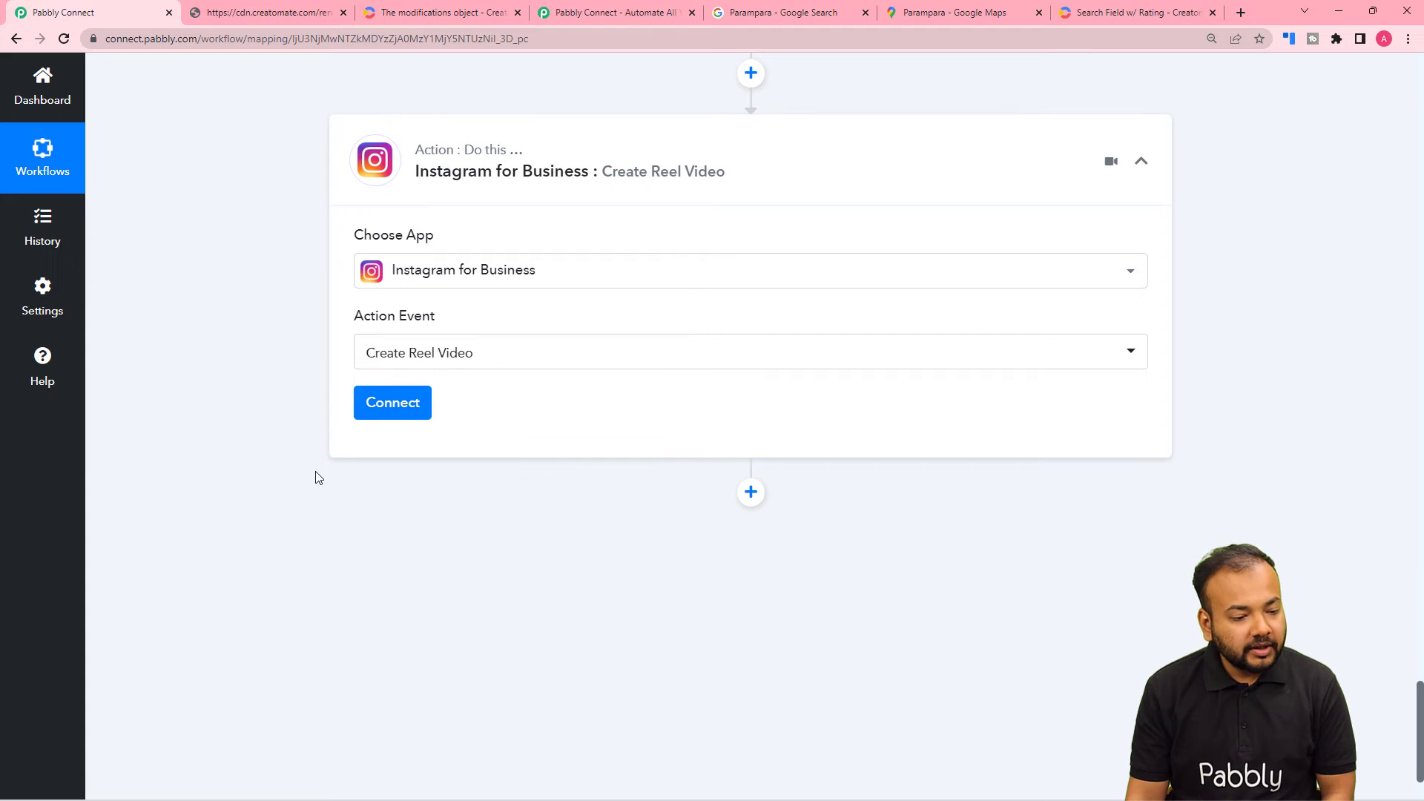
Step: Connect the reel action through a new Instagram for Business connection and choose the Instagram account to use
left_click(391, 406)
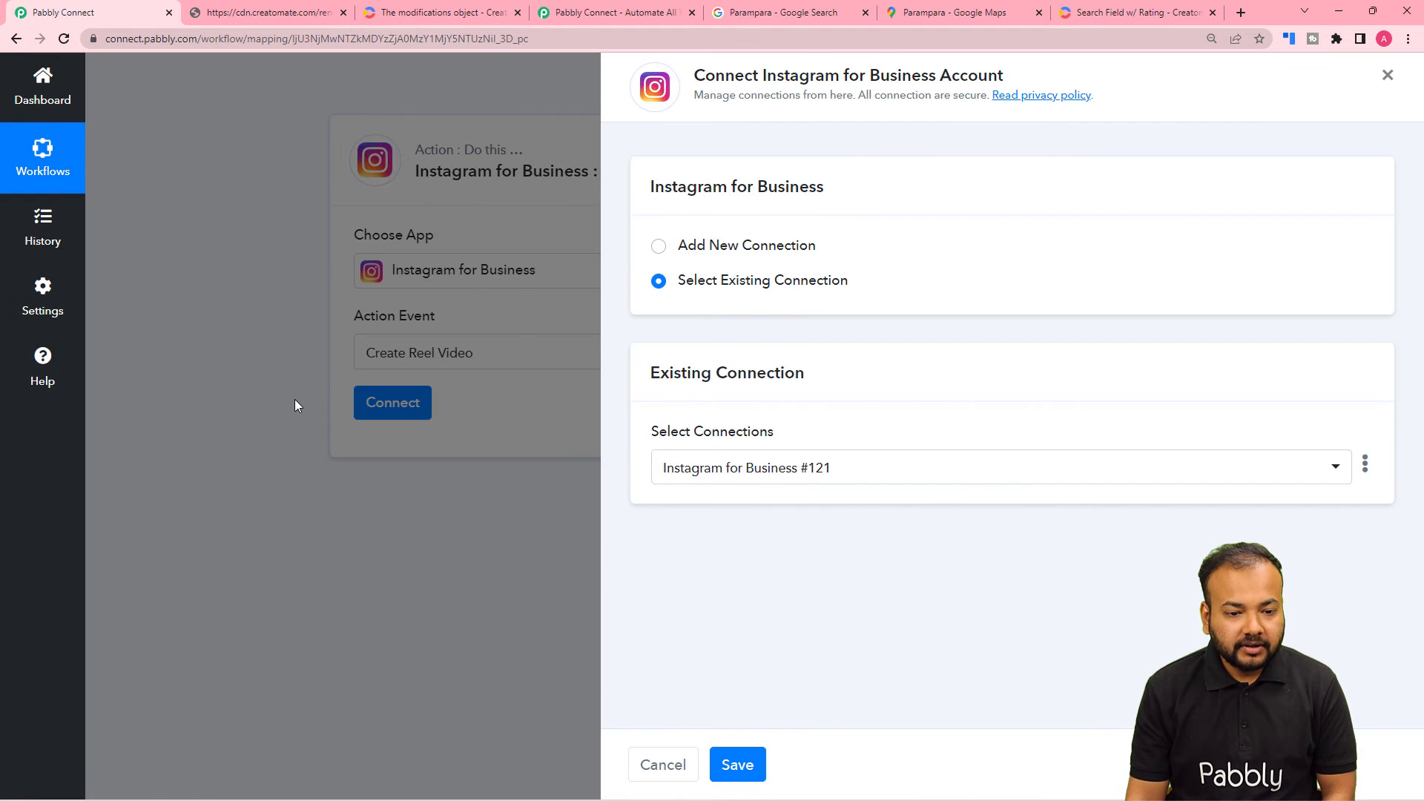
left_click(658, 246)
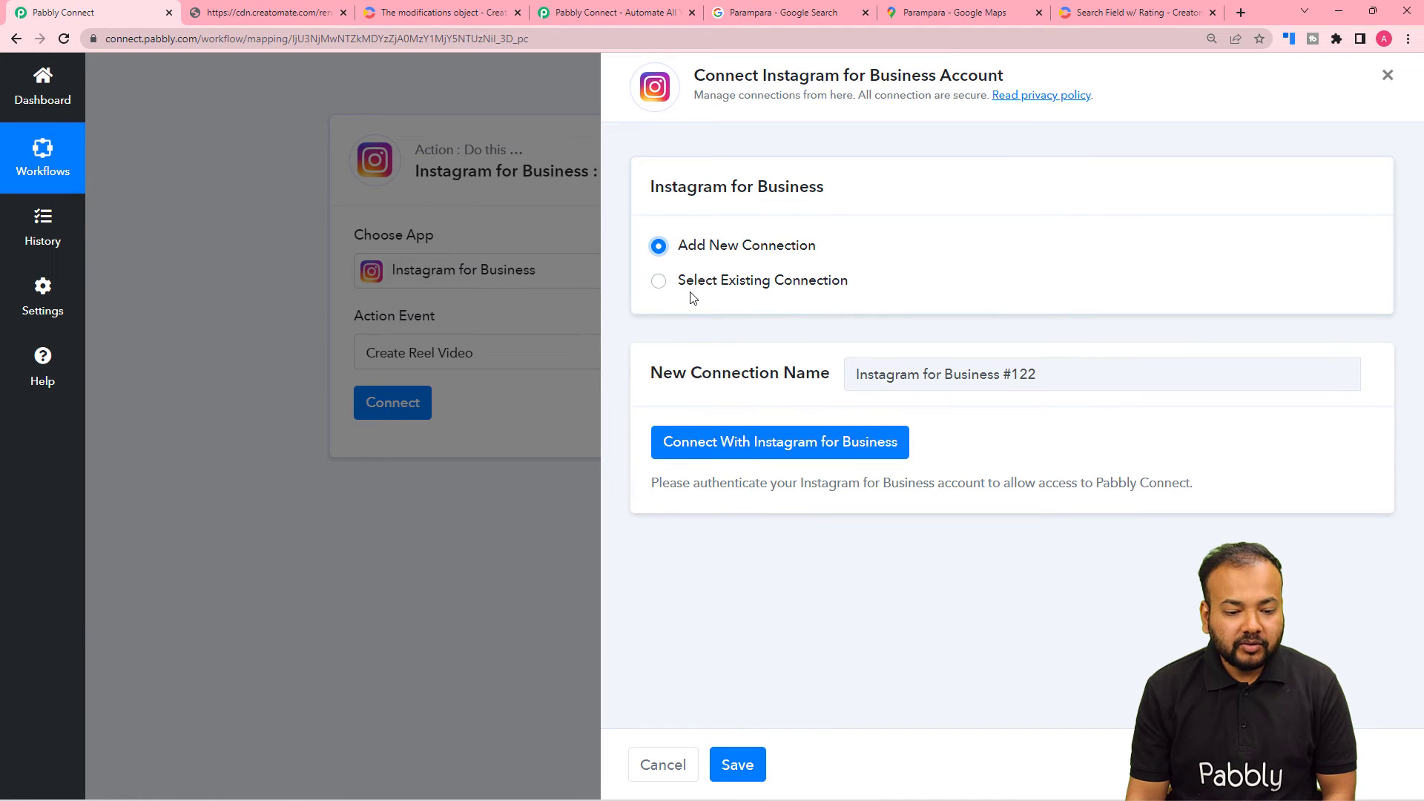
left_click(707, 452)
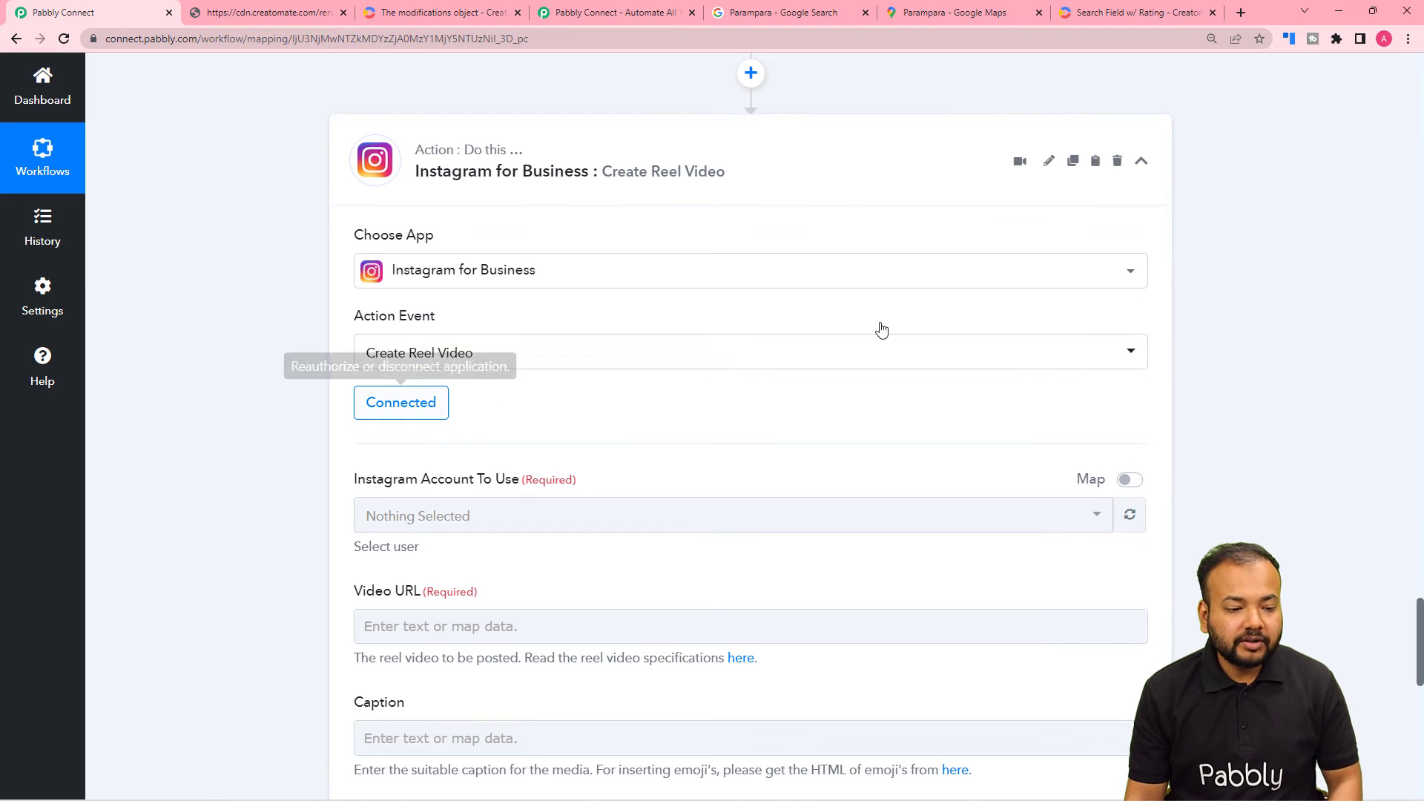
scroll(292, 369, "down", 3)
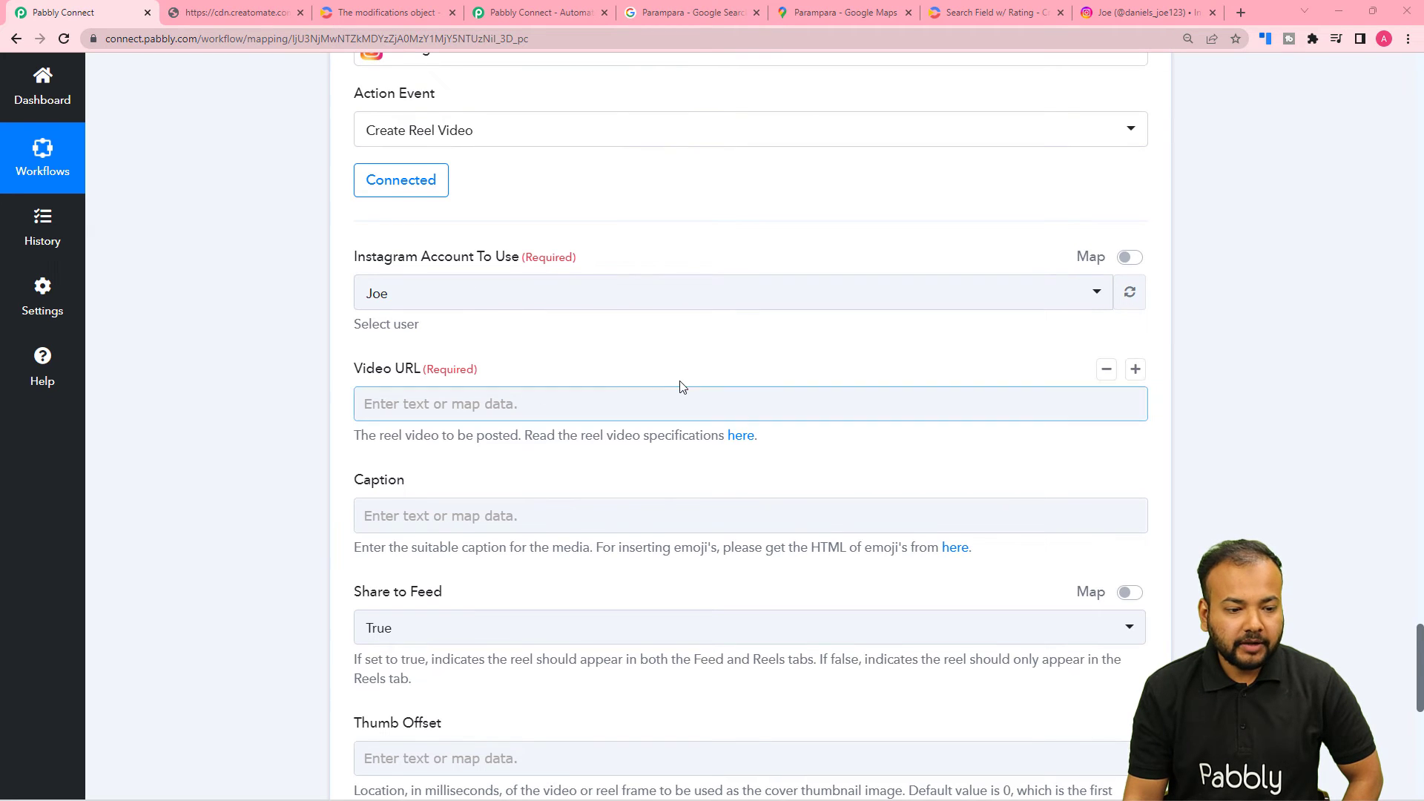
Step: Switch to Instagram and look over the connected account's profile and existing posts
left_click(1159, 15)
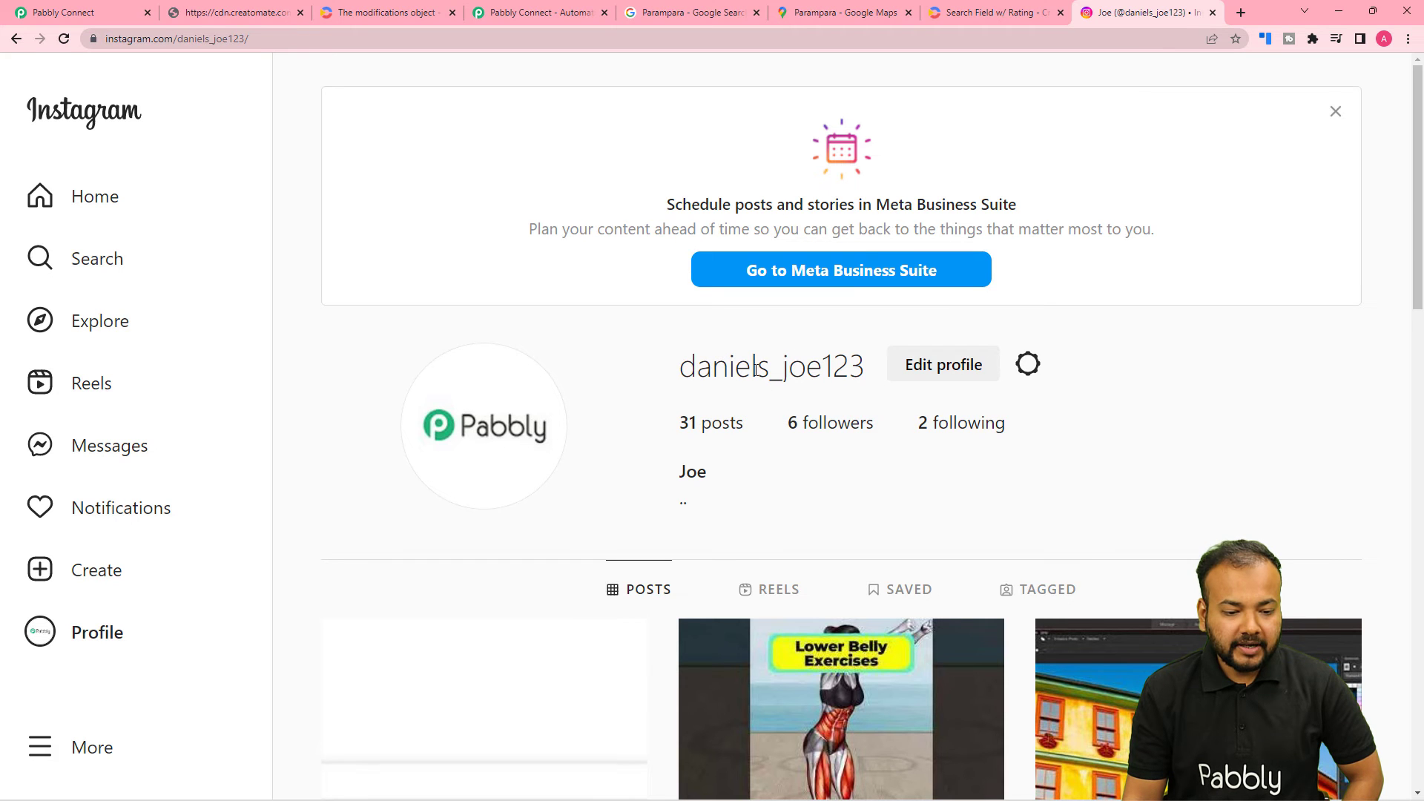
scroll(729, 362, "down", 2)
scroll(728, 356, "up", 2)
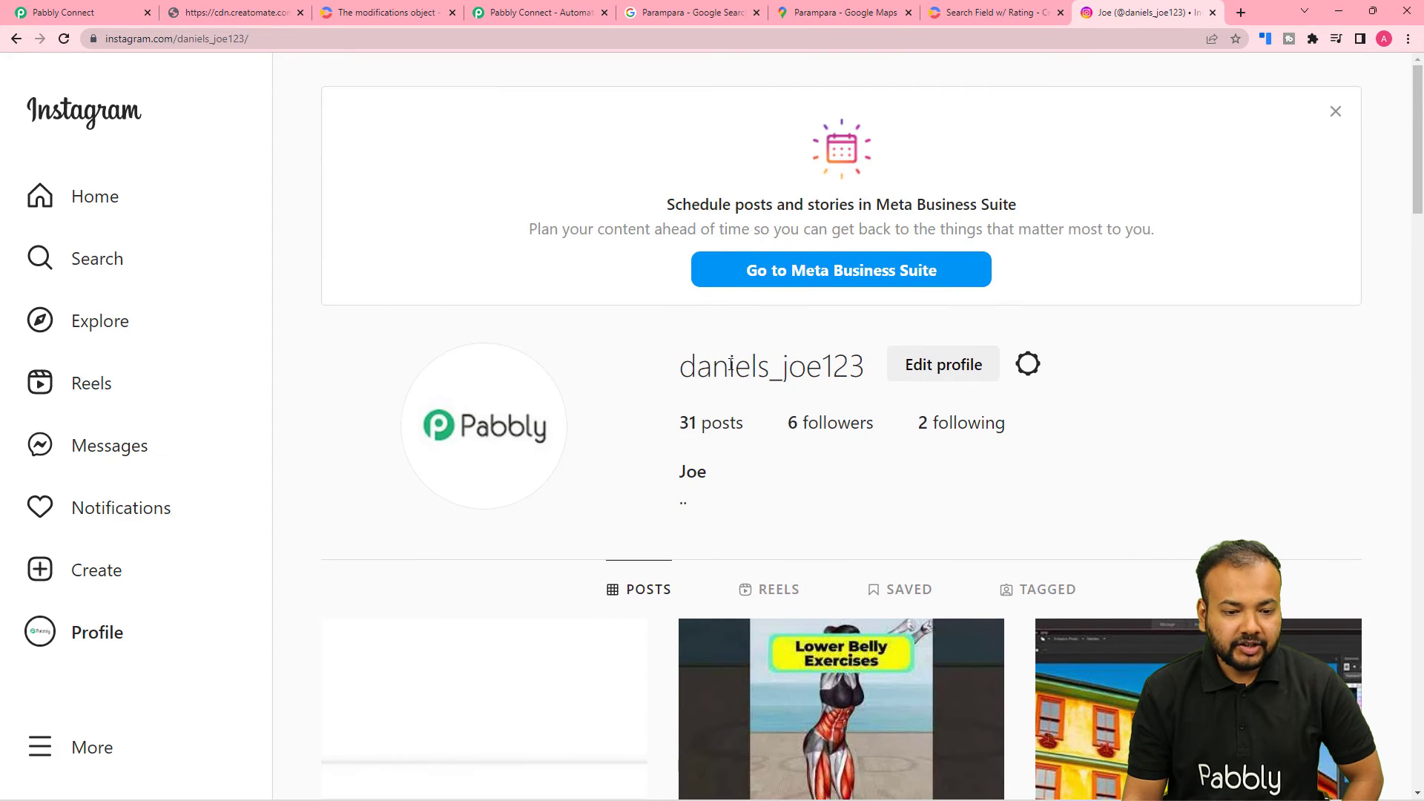
scroll(729, 363, "down", 3)
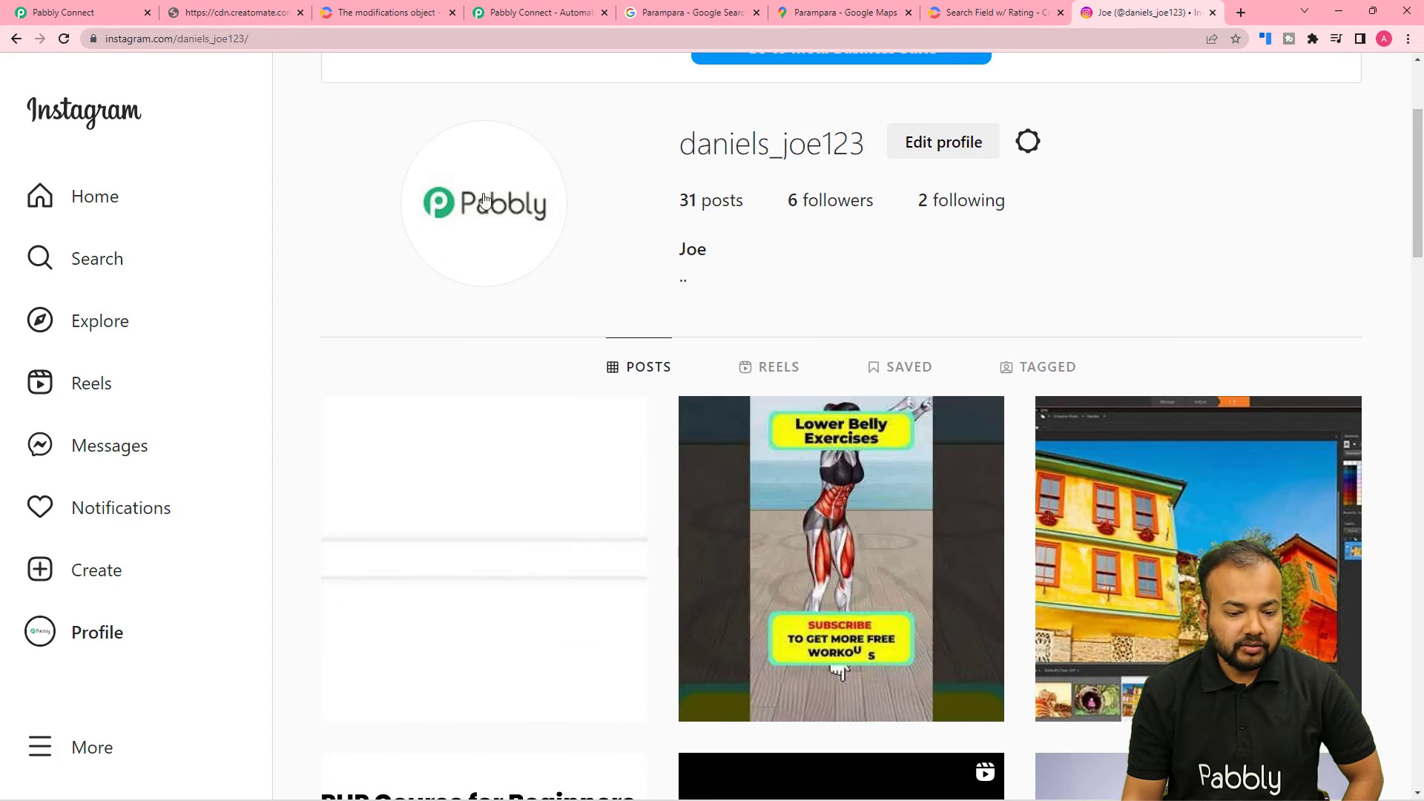
Step: Back in the workflow, map the reel action's Video URL to 0 Url from the Creatomate: Create Single Render step
left_click(33, 11)
scroll(280, 330, "down", 2)
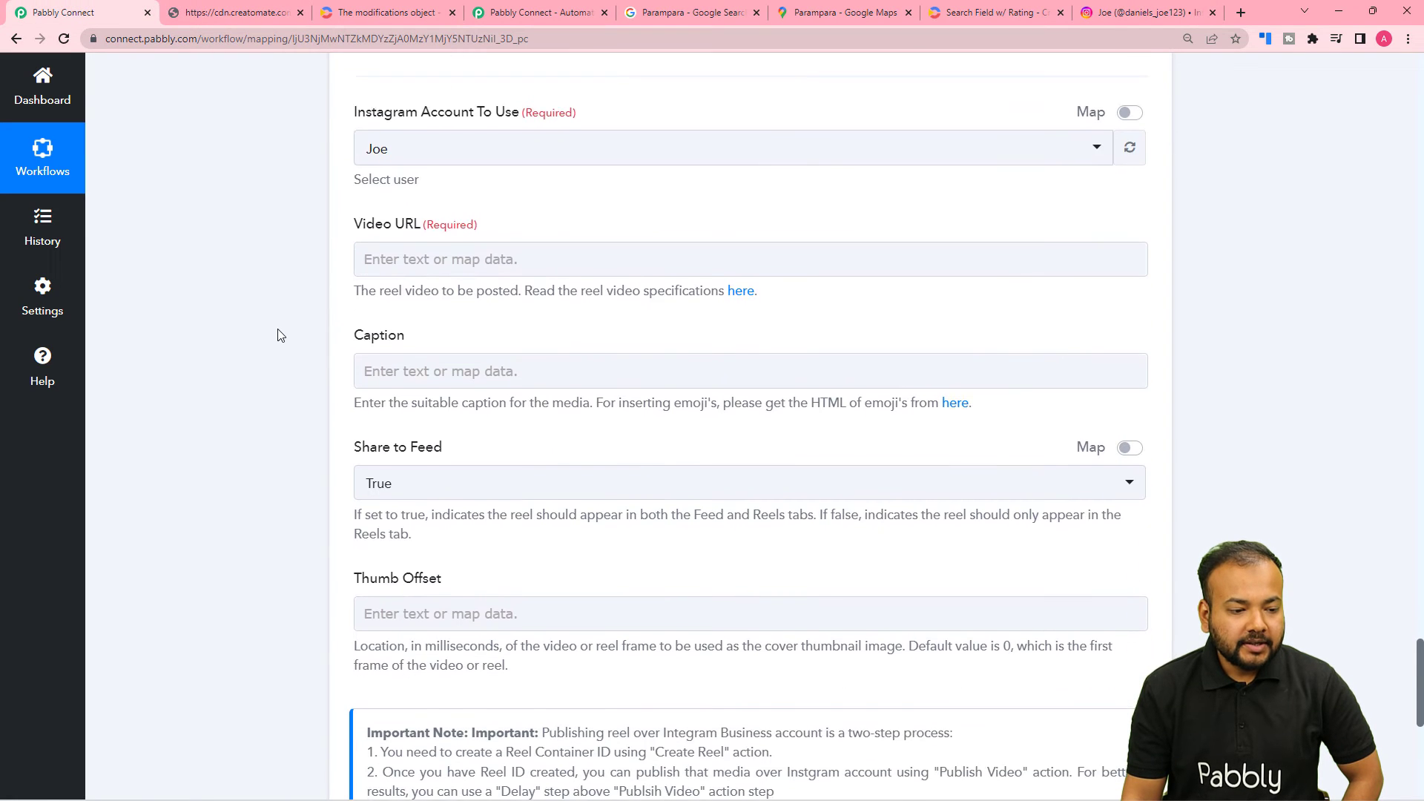
left_click(388, 253)
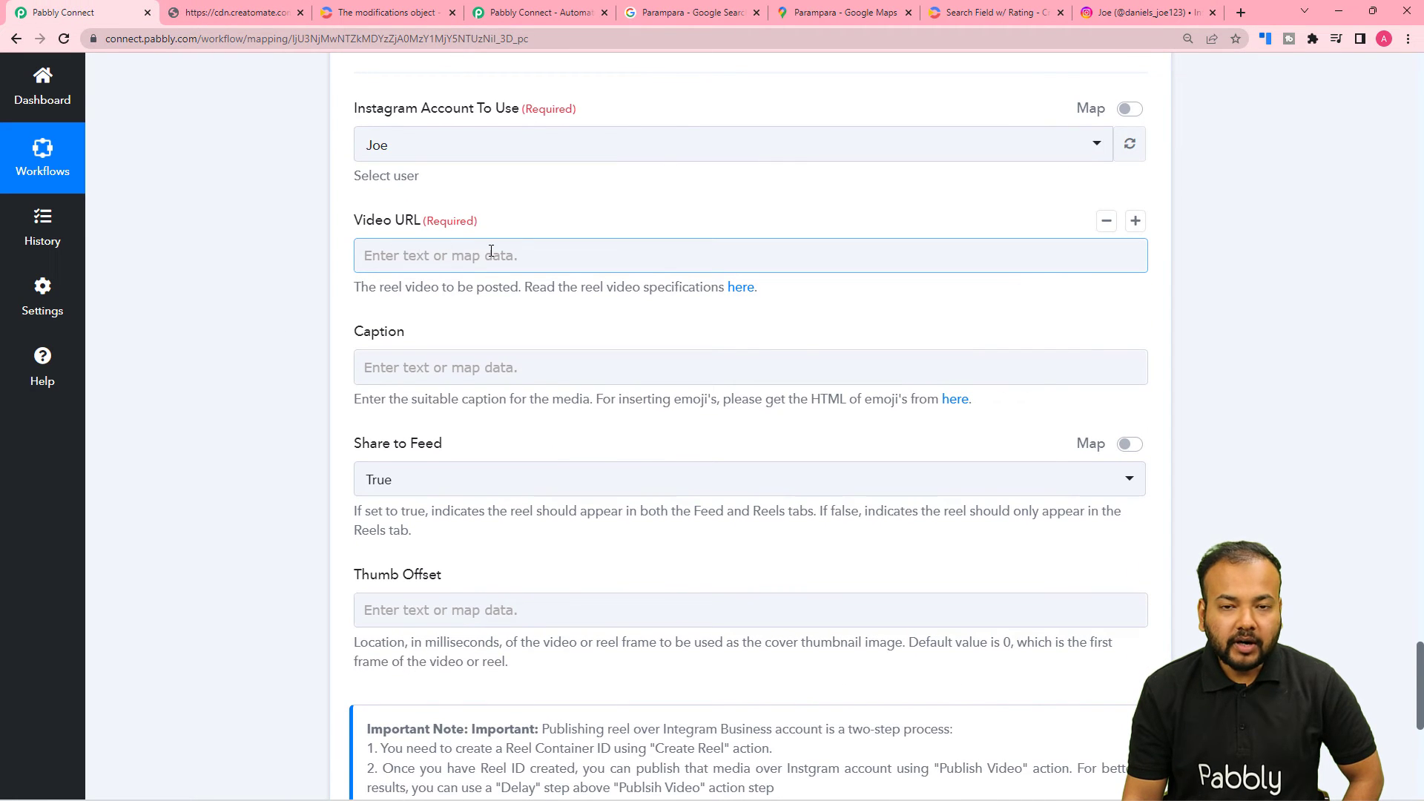
scroll(492, 256, "up", 4)
scroll(494, 260, "up", 6)
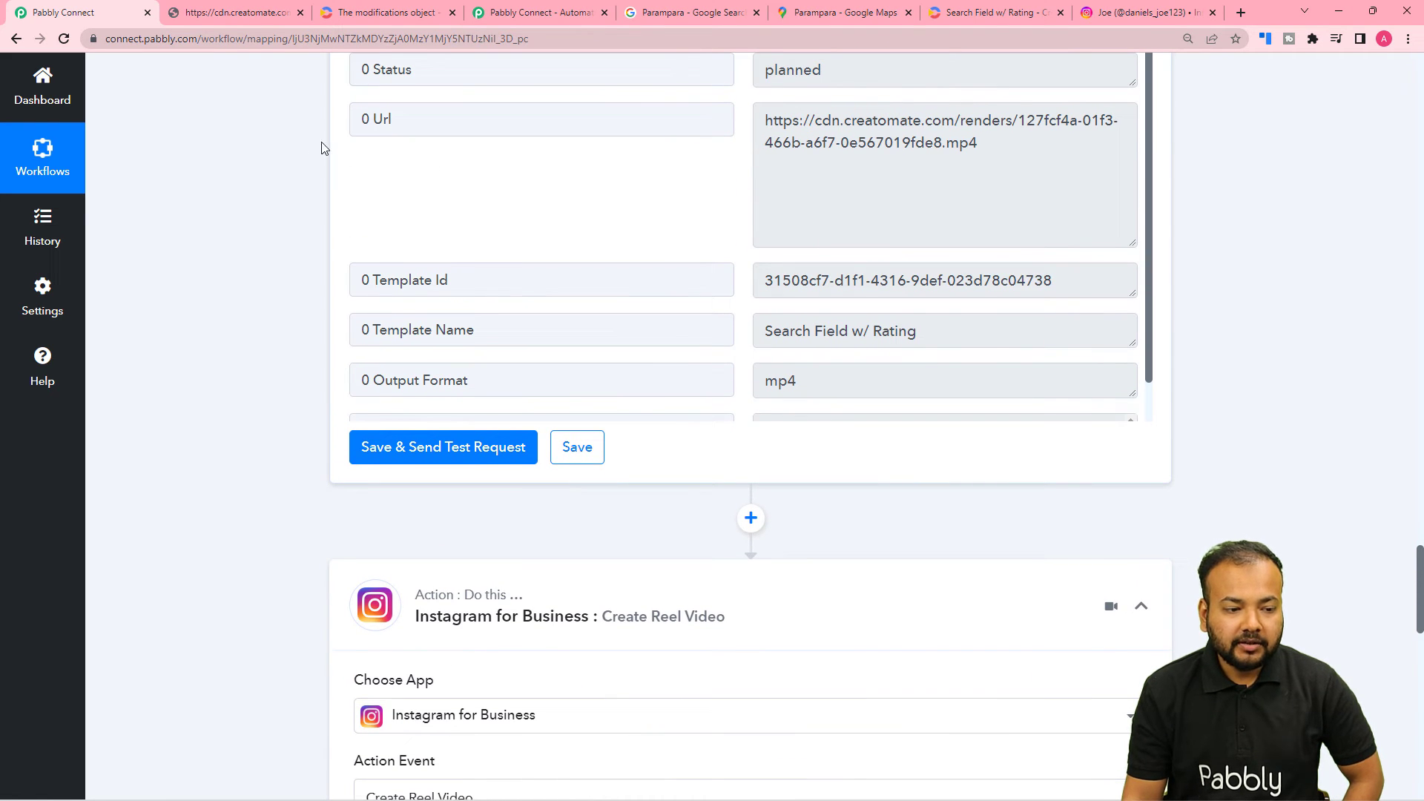
scroll(240, 195, "down", 6)
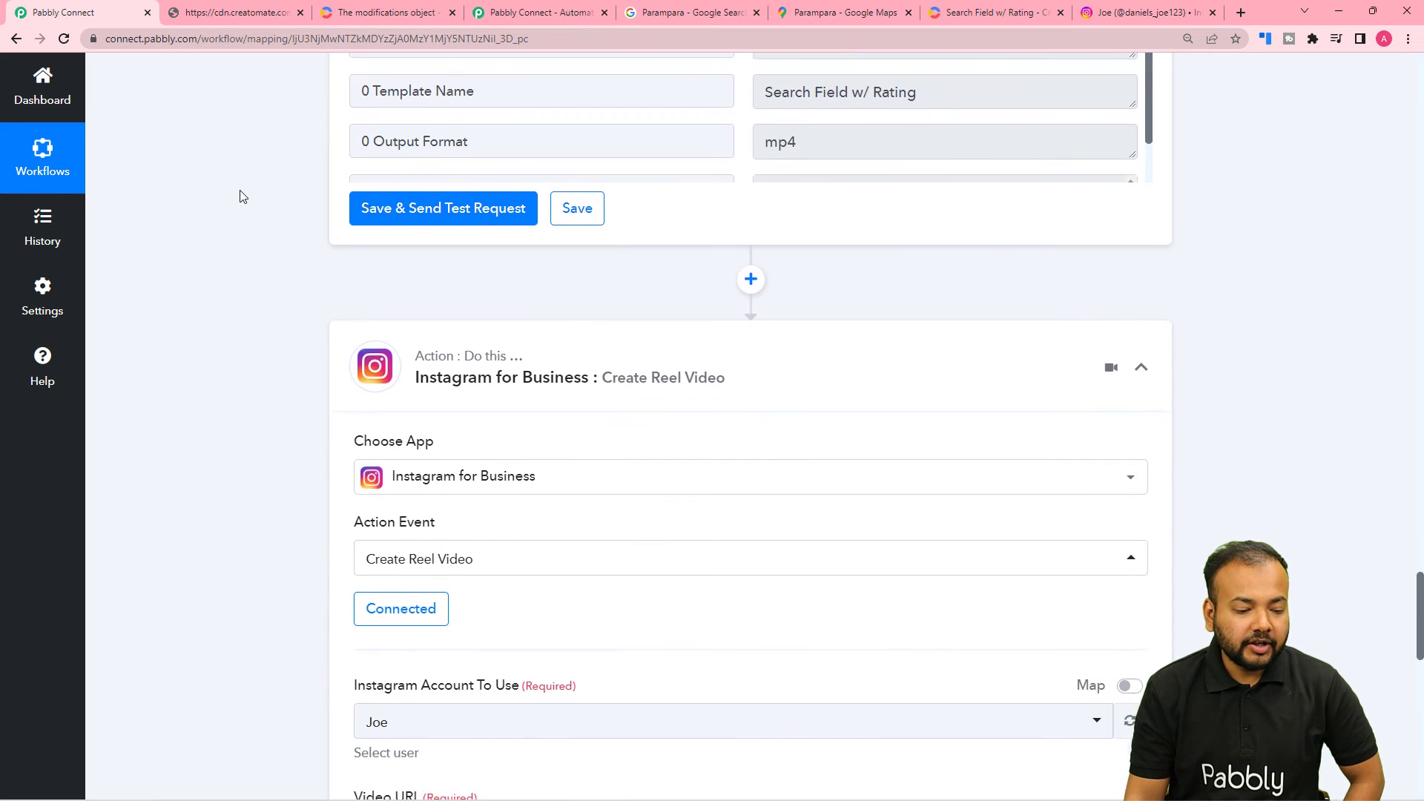
scroll(239, 196, "down", 5)
left_click(367, 182)
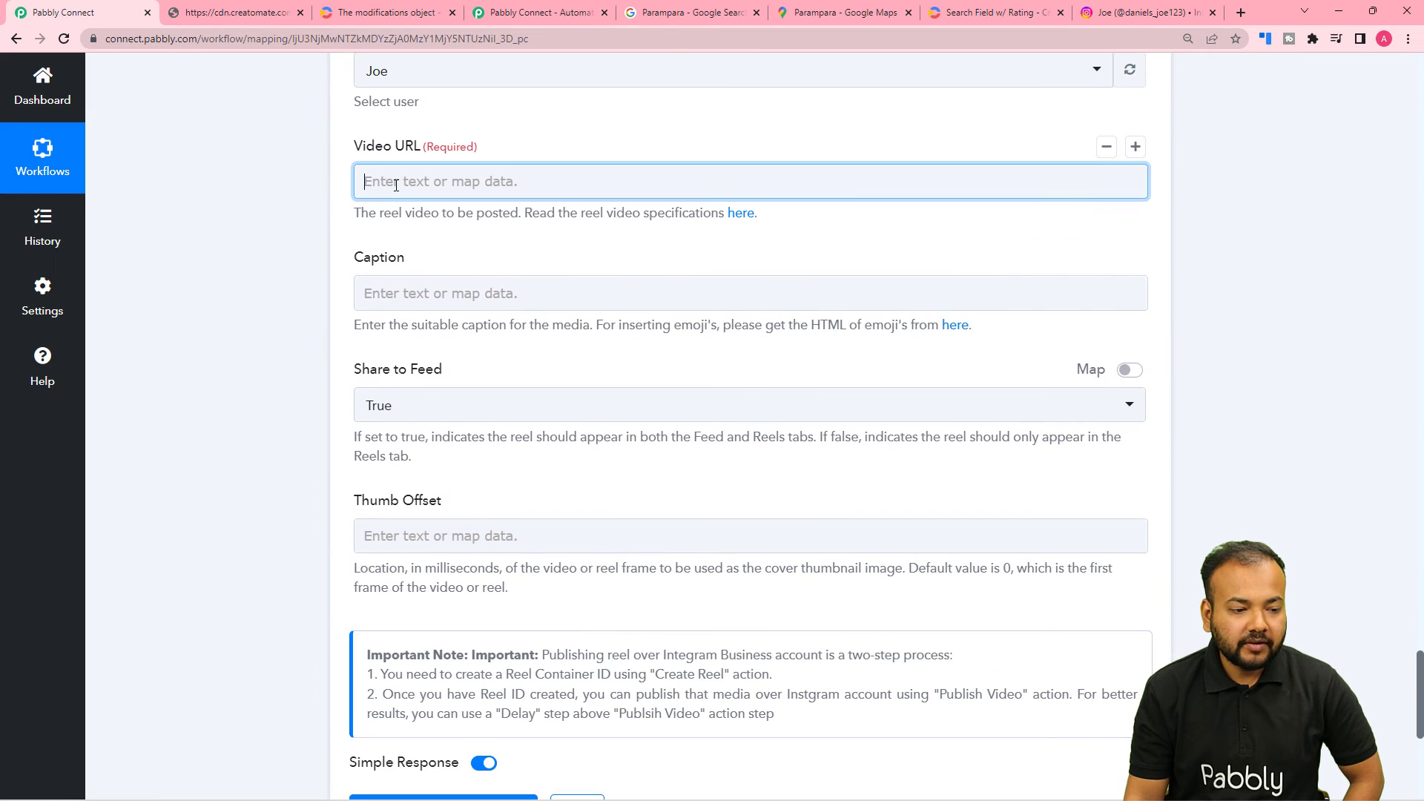
left_click(433, 436)
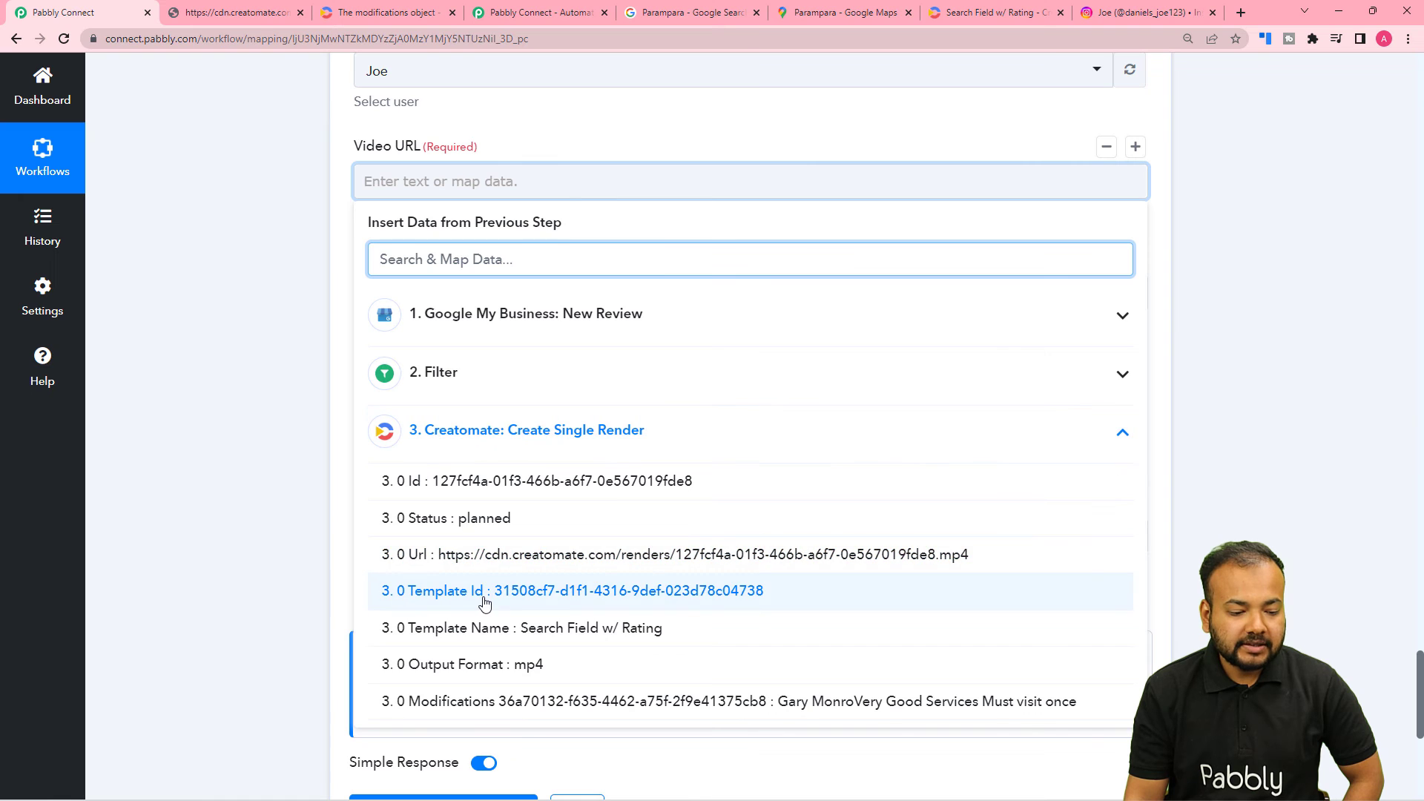
left_click(479, 556)
left_click(271, 398)
Step: Enter "New Review" as the reel's caption
left_click(438, 304)
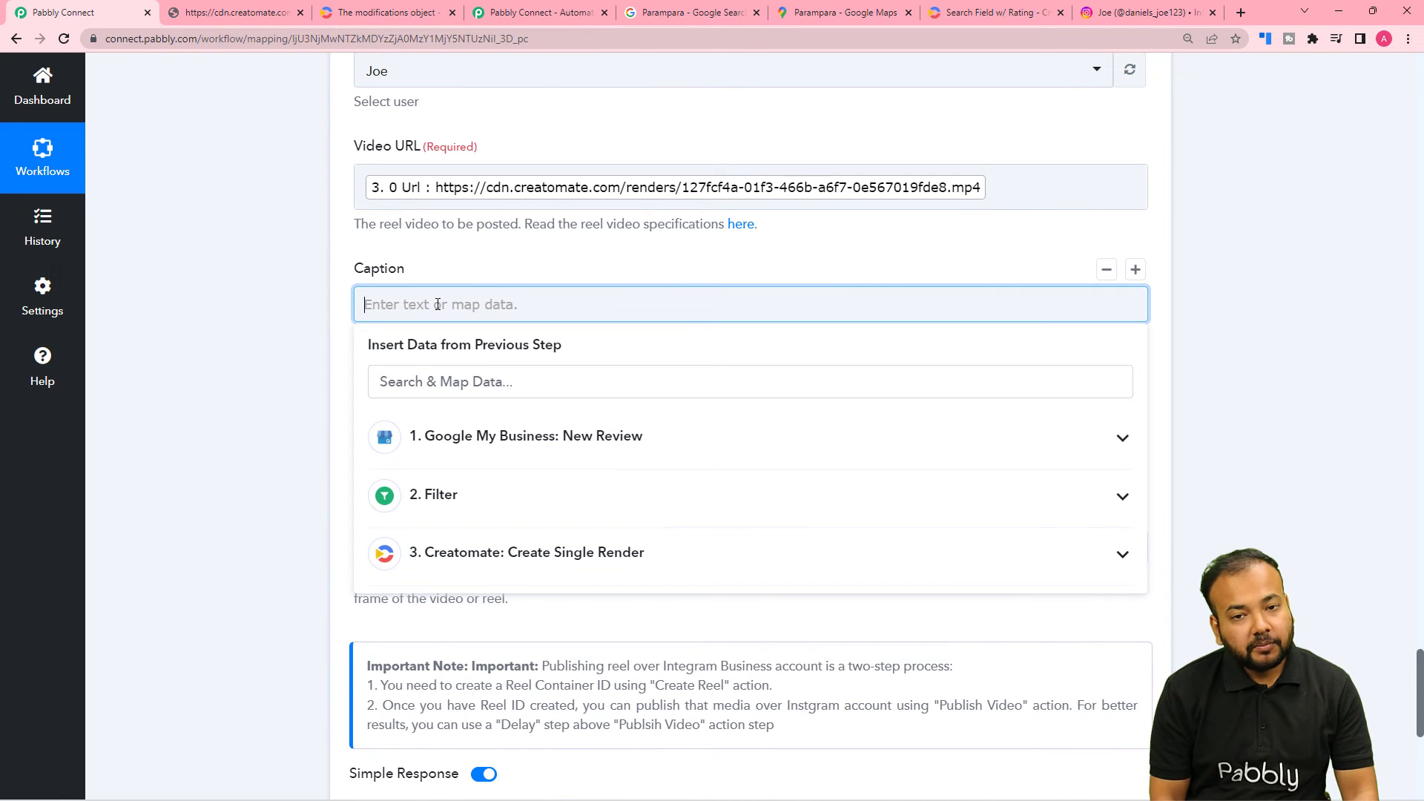
type("New Review")
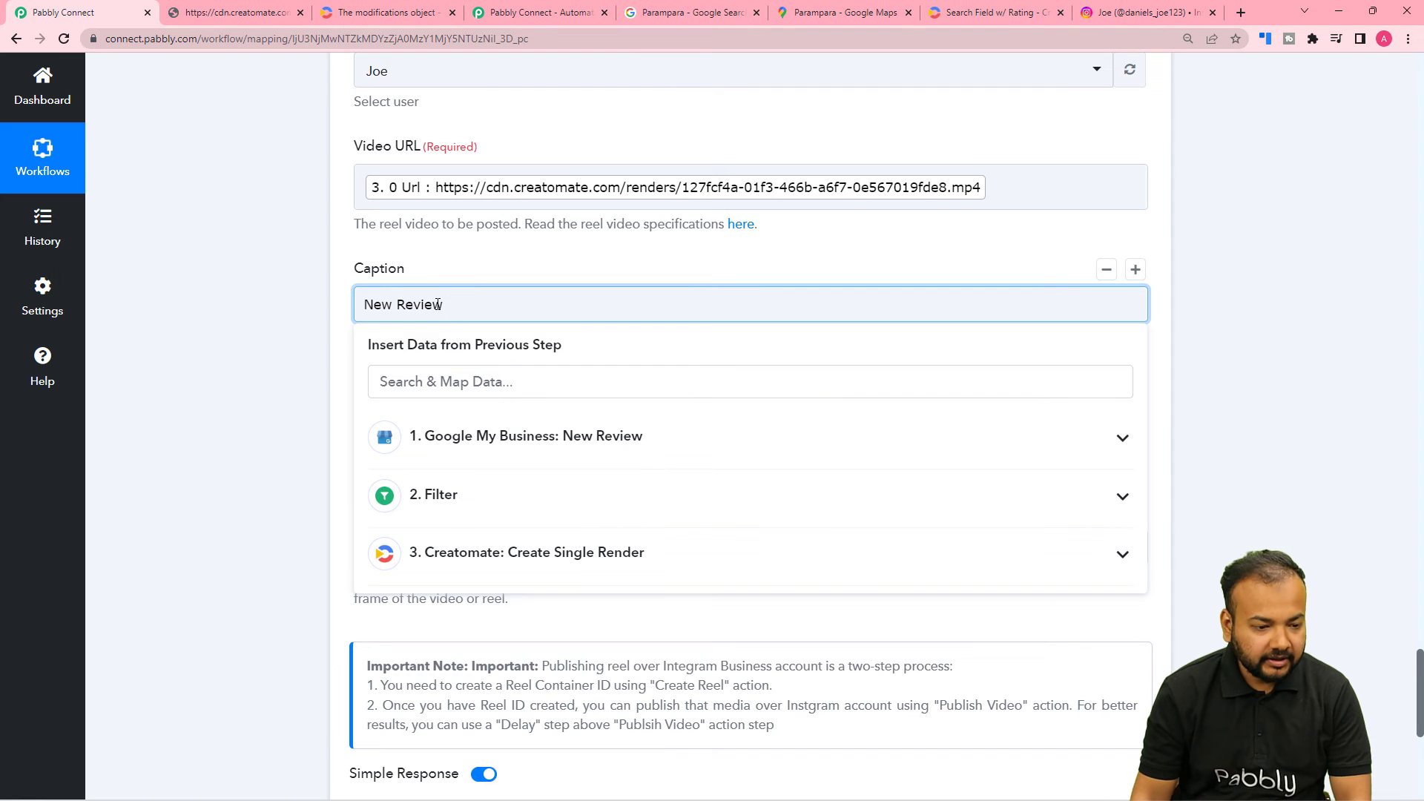
left_click(480, 267)
Step: Save the Create Reel Video action and send a test request
scroll(276, 287, "down", 2)
scroll(276, 288, "down", 5)
left_click(443, 302)
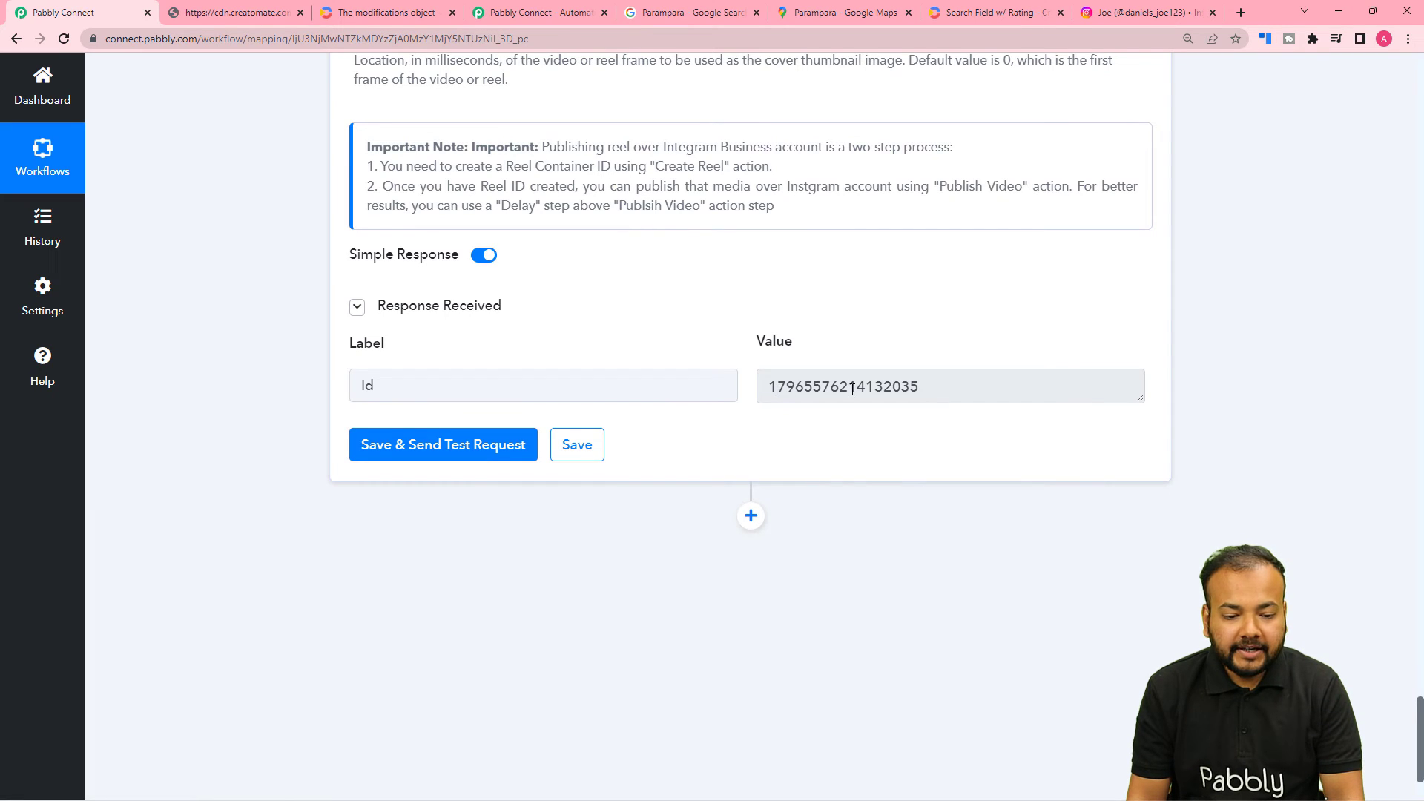
Step: Add another Instagram for Business action after the Create Reel Video step
scroll(955, 389, "up", 2)
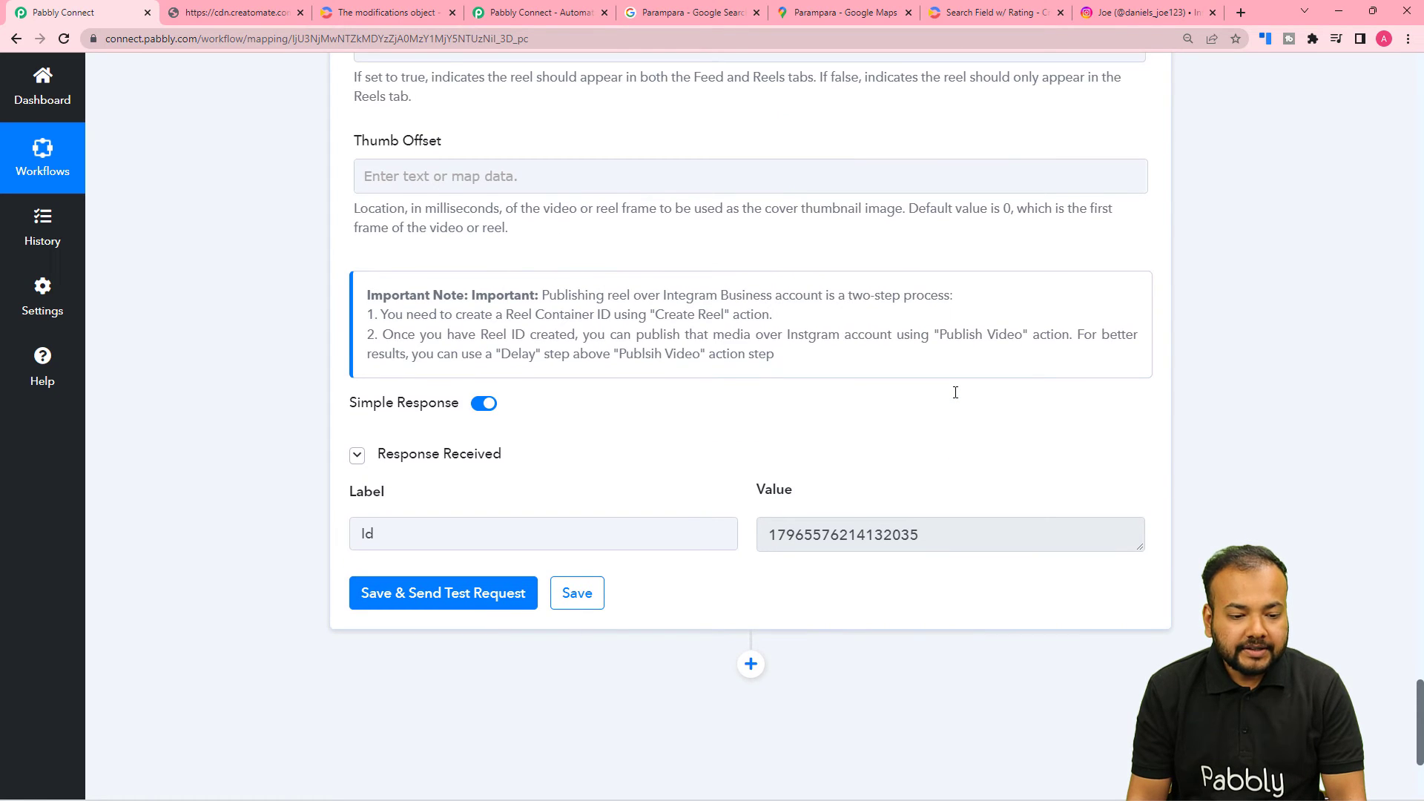
scroll(955, 392, "down", 4)
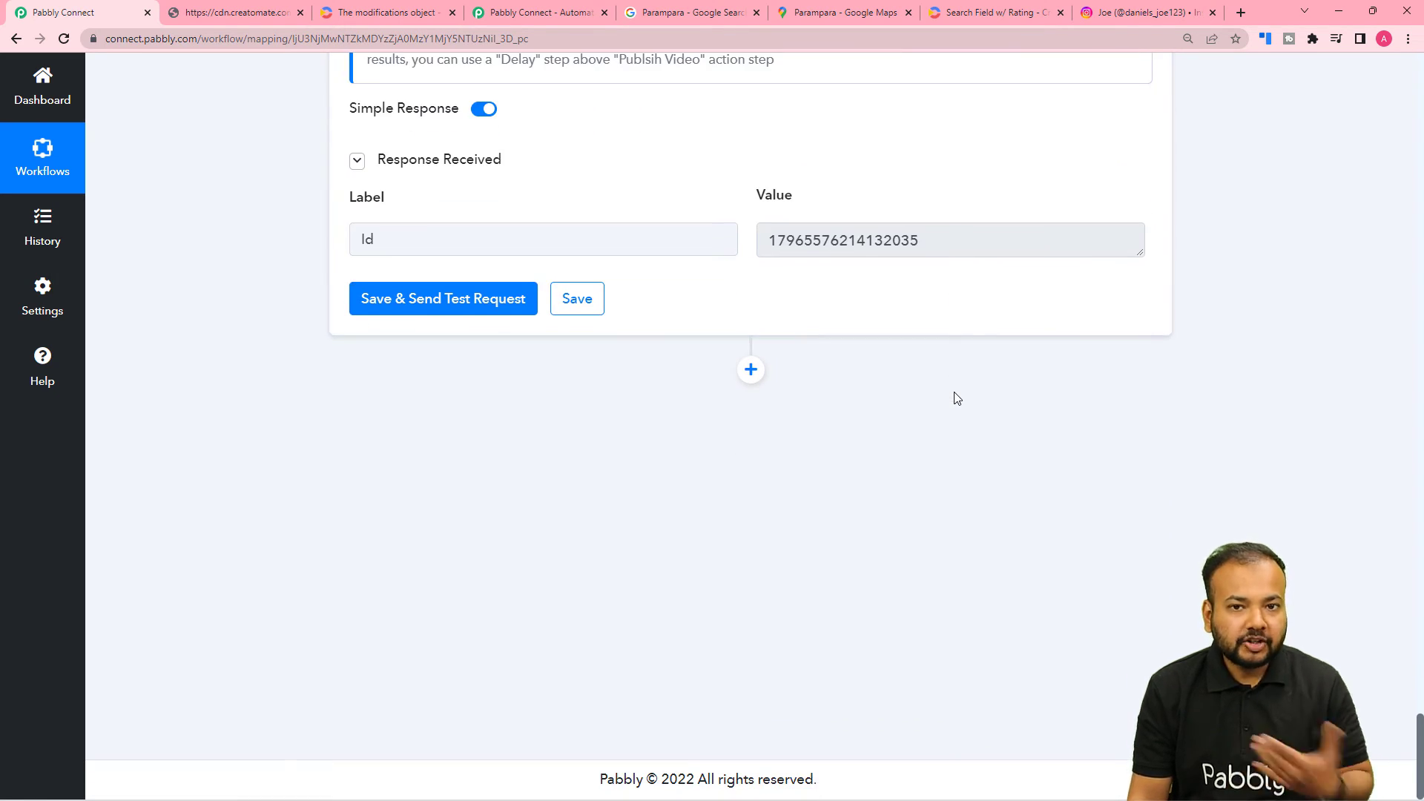
left_click(751, 369)
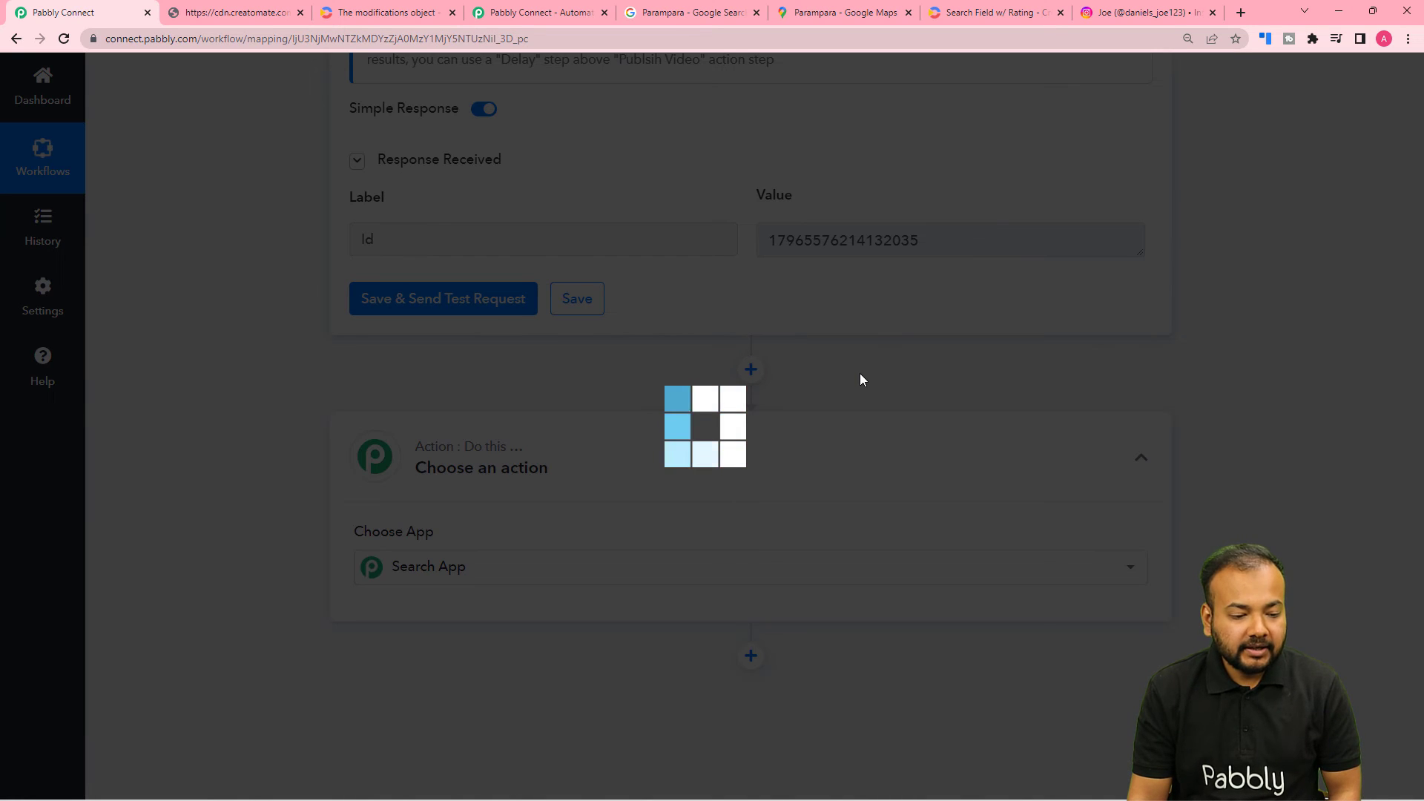
scroll(861, 378, "down", 1)
type("inst")
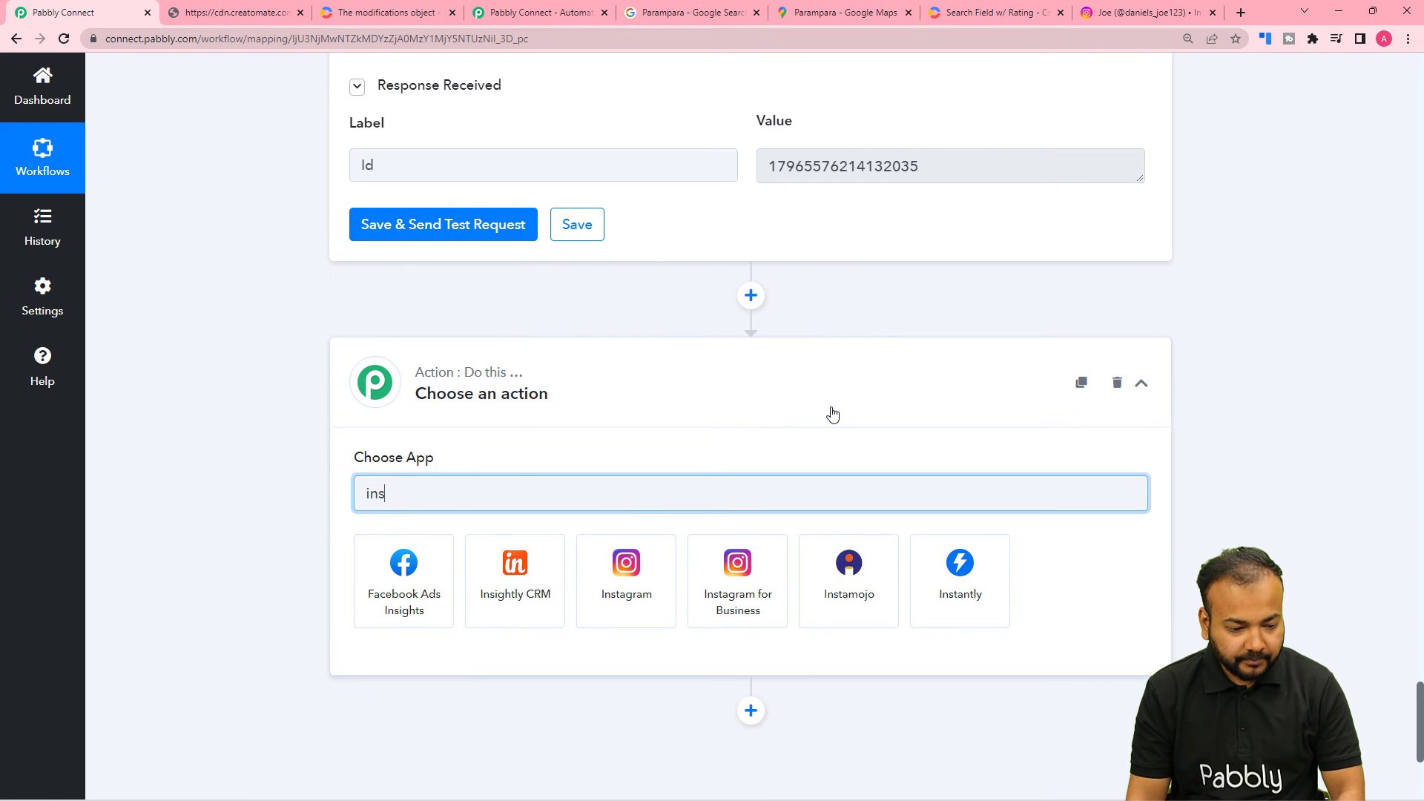
left_click(520, 579)
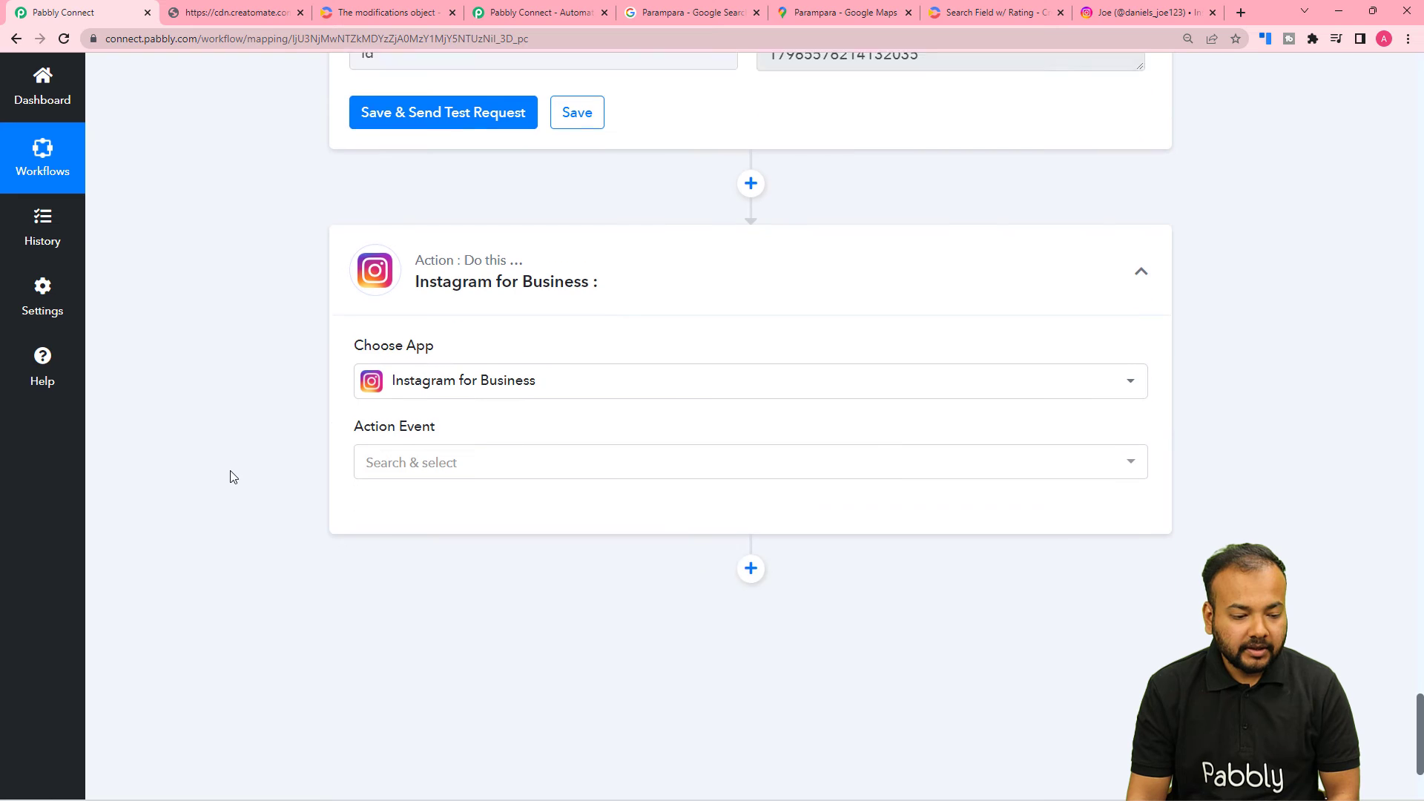
Step: Set the new Instagram for Business action's event to Publish Video
scroll(230, 475, "down", 1)
left_click(398, 433)
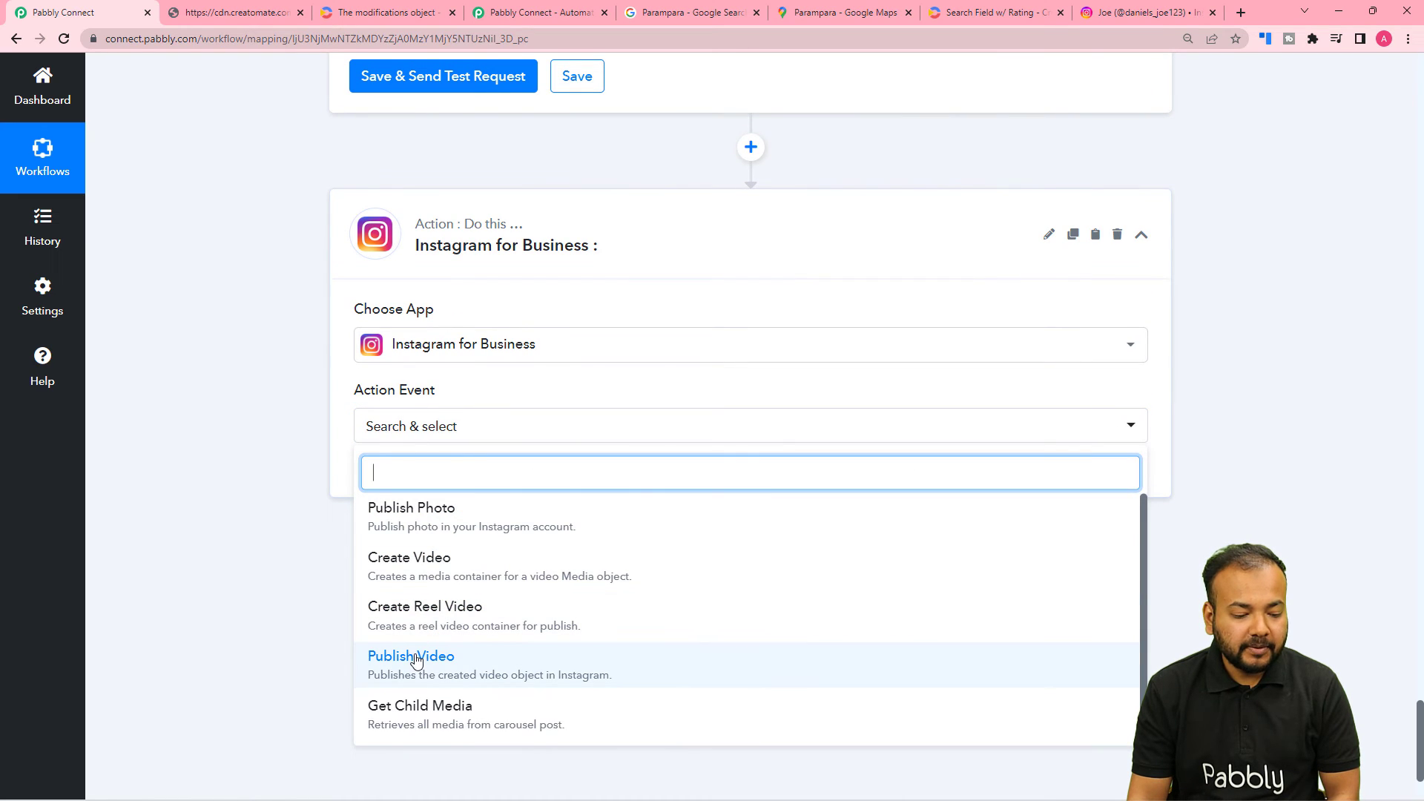
scroll(416, 660, "down", 1)
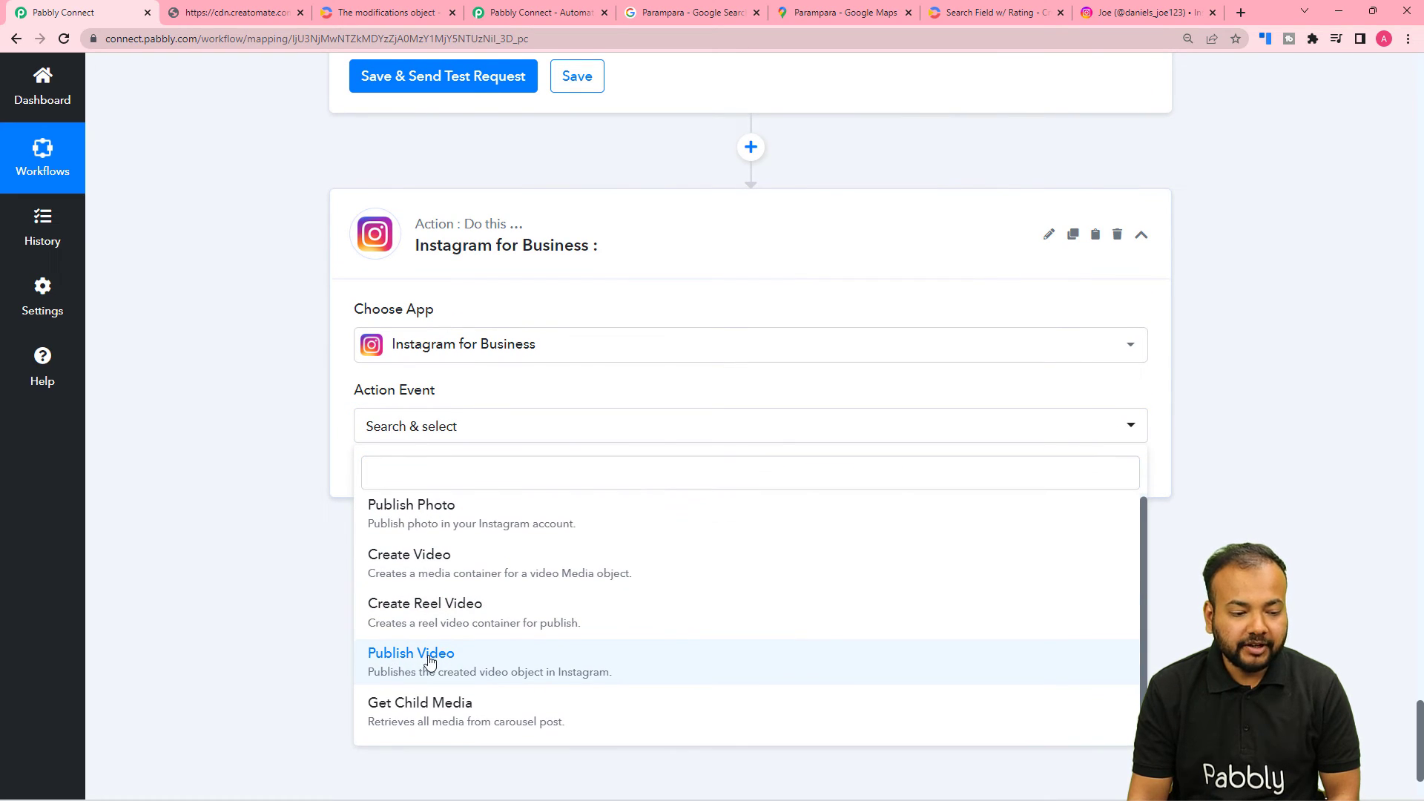
left_click(430, 661)
Step: Connect the Publish Video action through the existing connection Instagram for Business #124 and save it
left_click(394, 489)
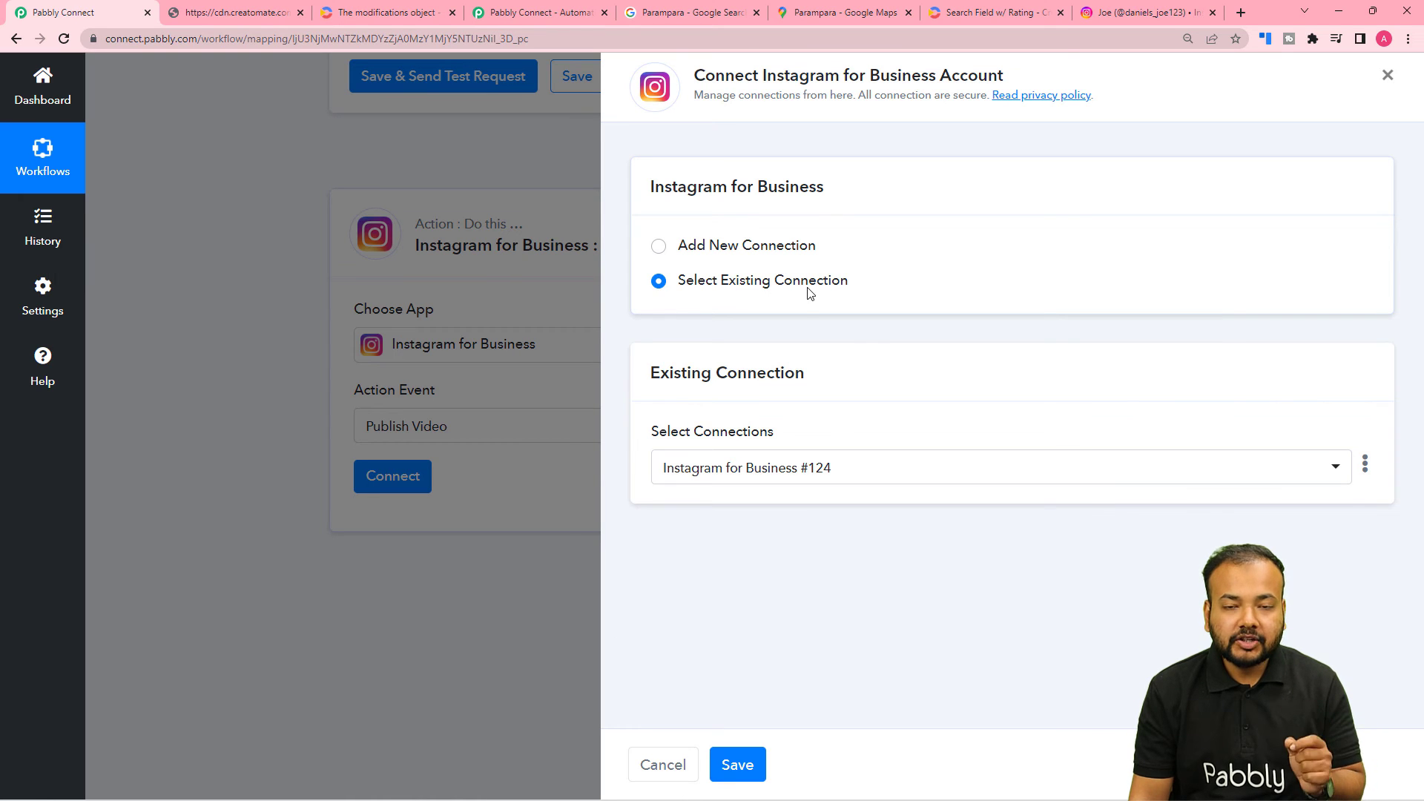
left_click(800, 484)
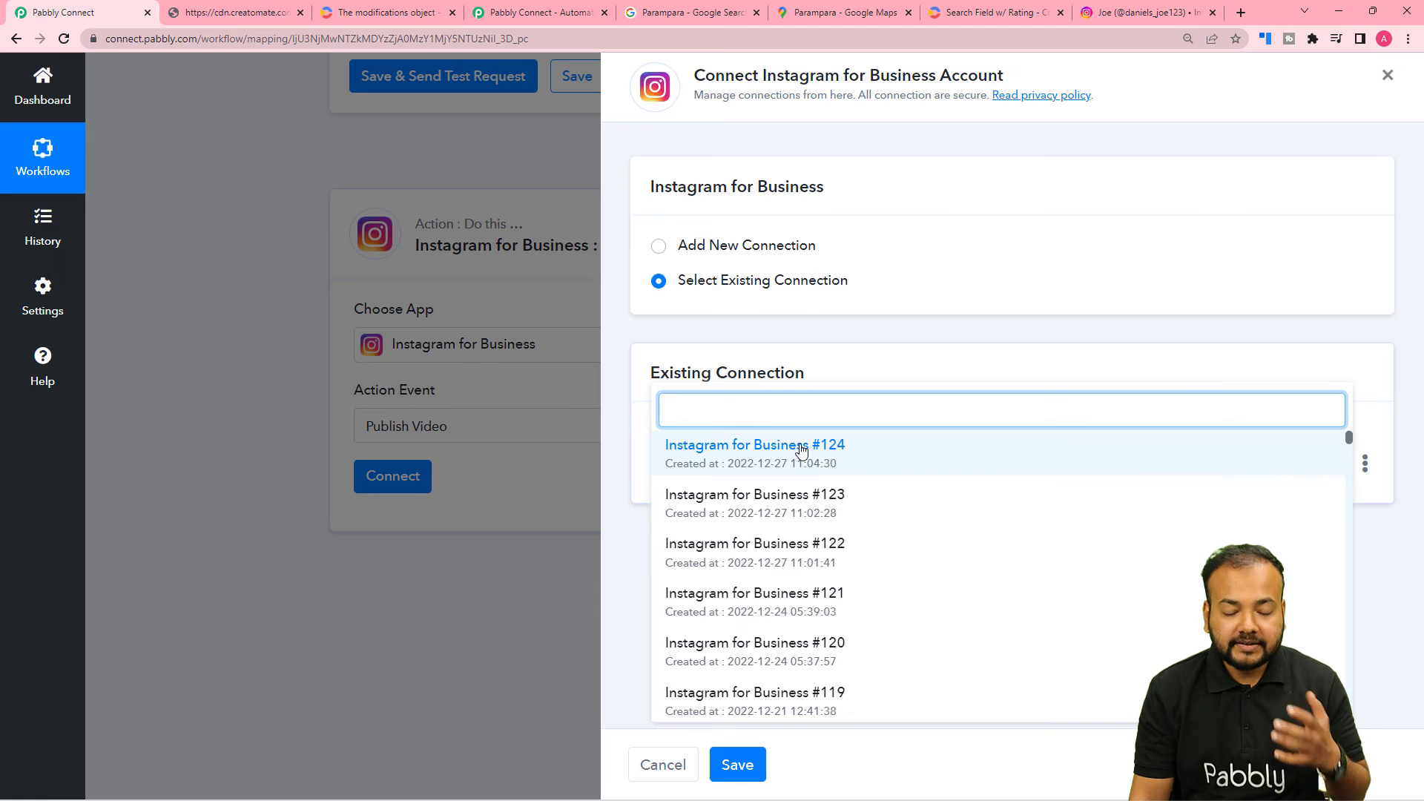
left_click(800, 450)
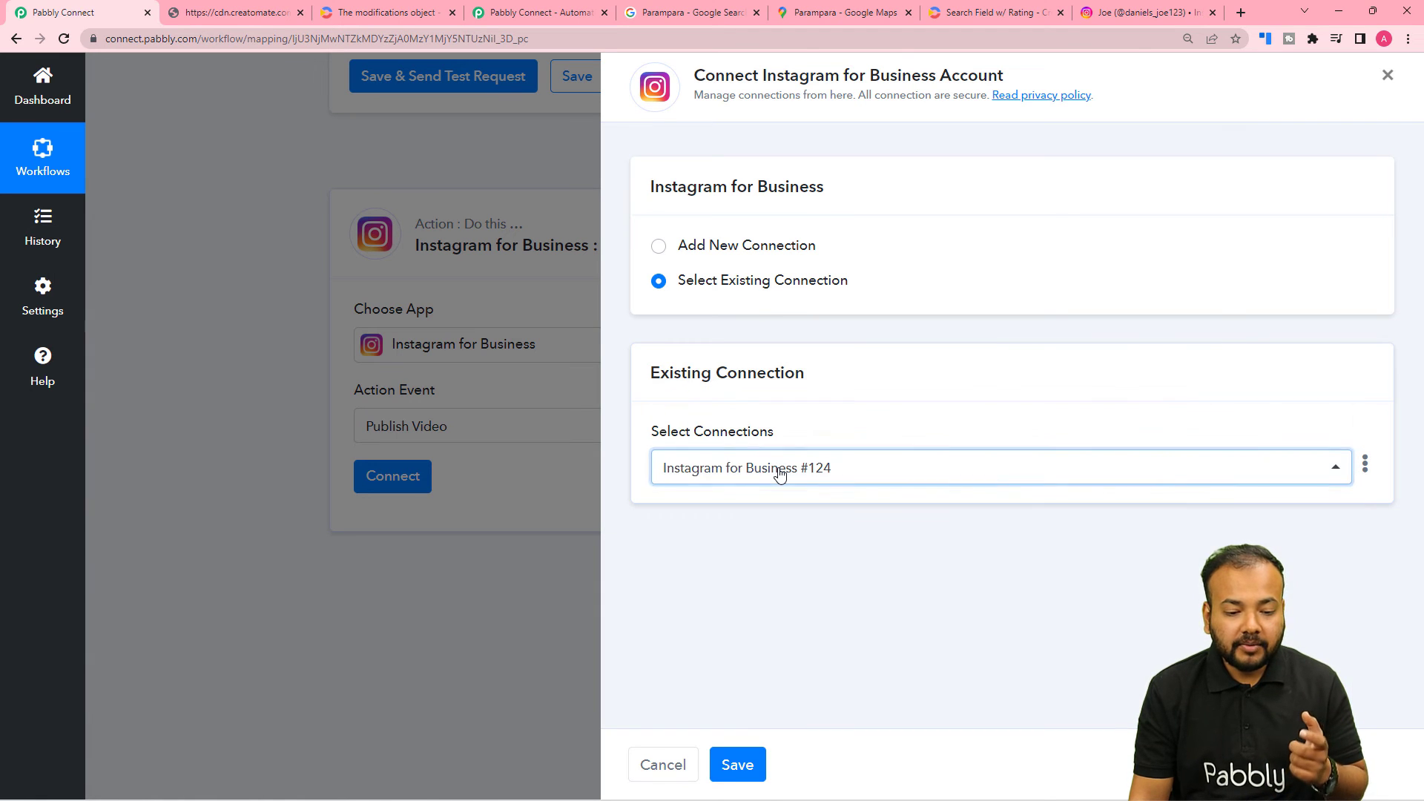
left_click(723, 762)
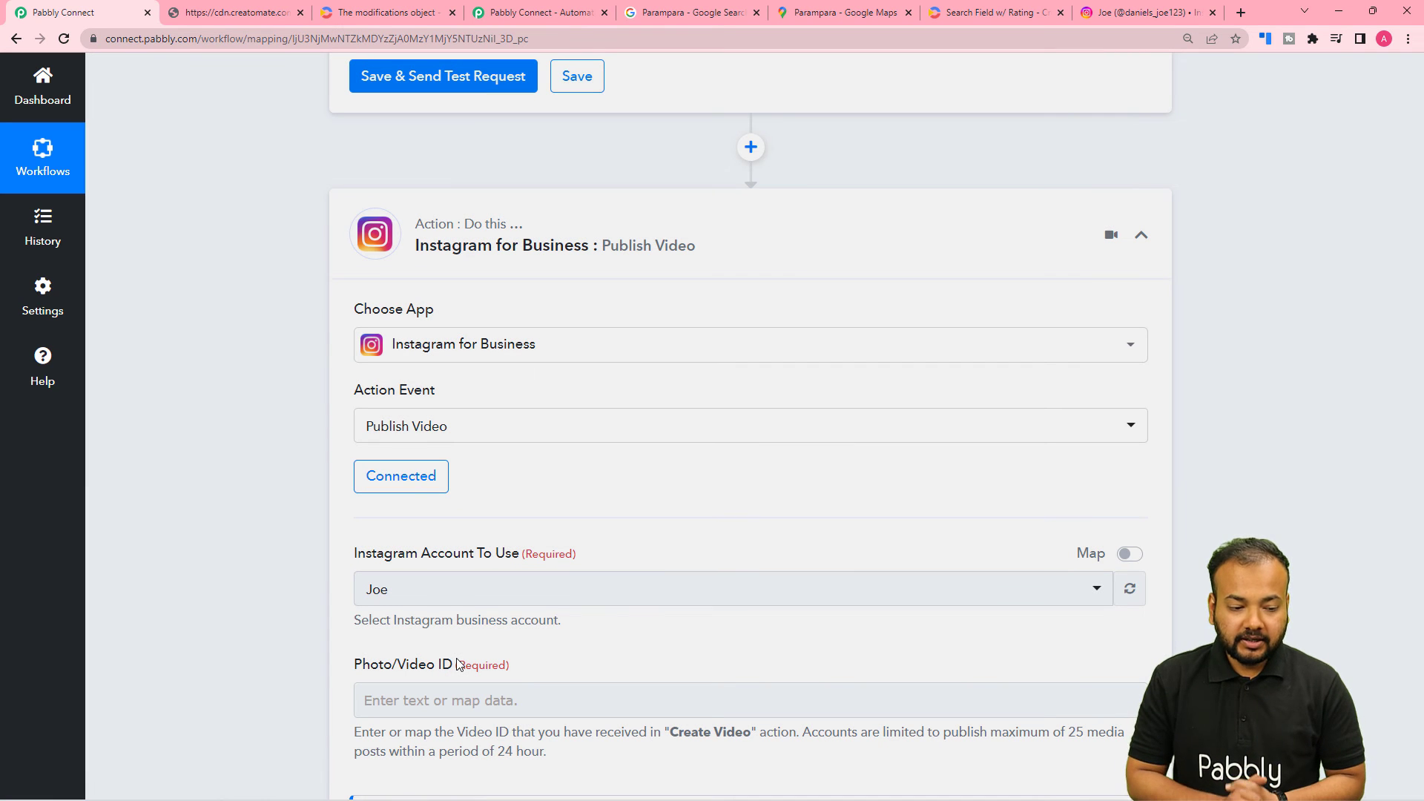
Step: Select the Instagram business account to use for the Publish Video action
scroll(730, 215, "down", 5)
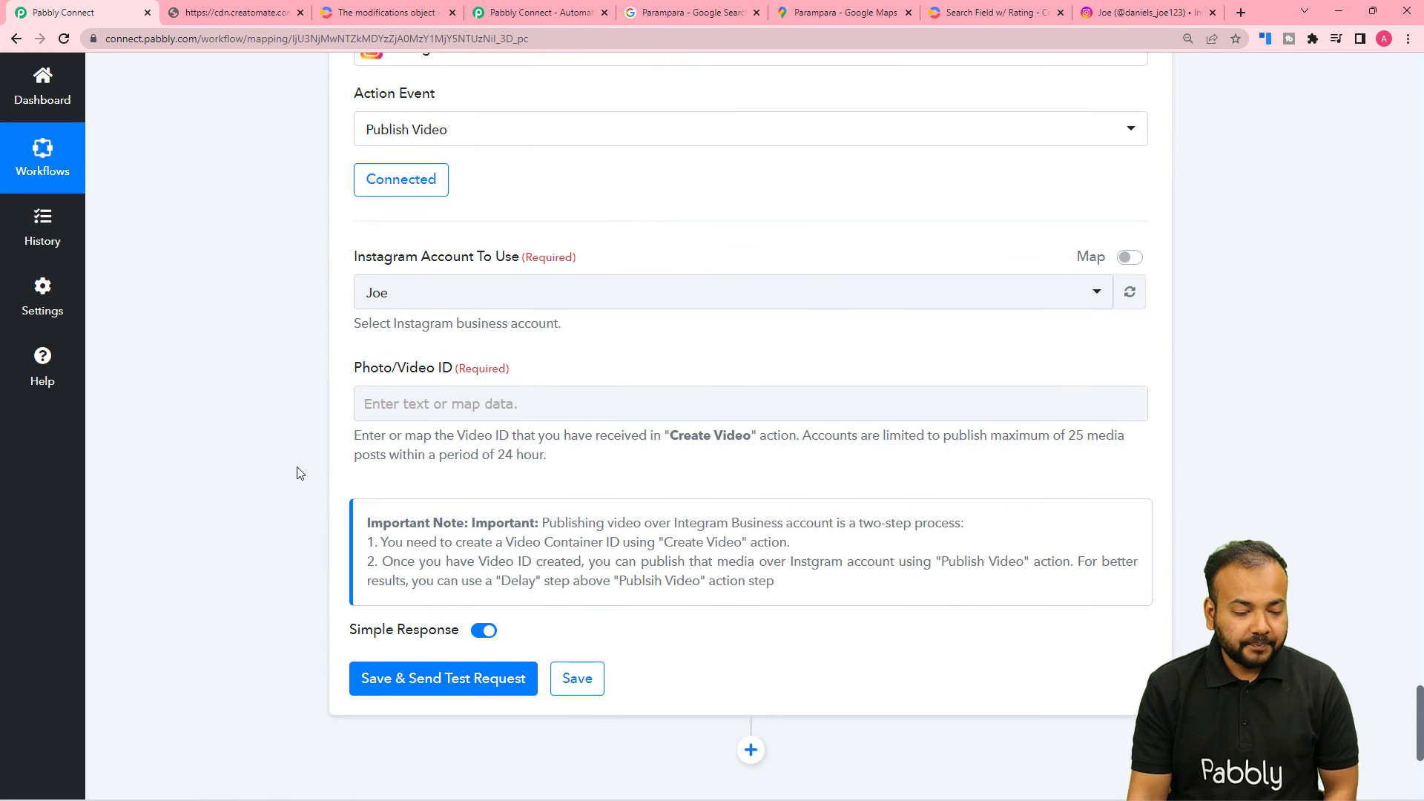
left_click(389, 225)
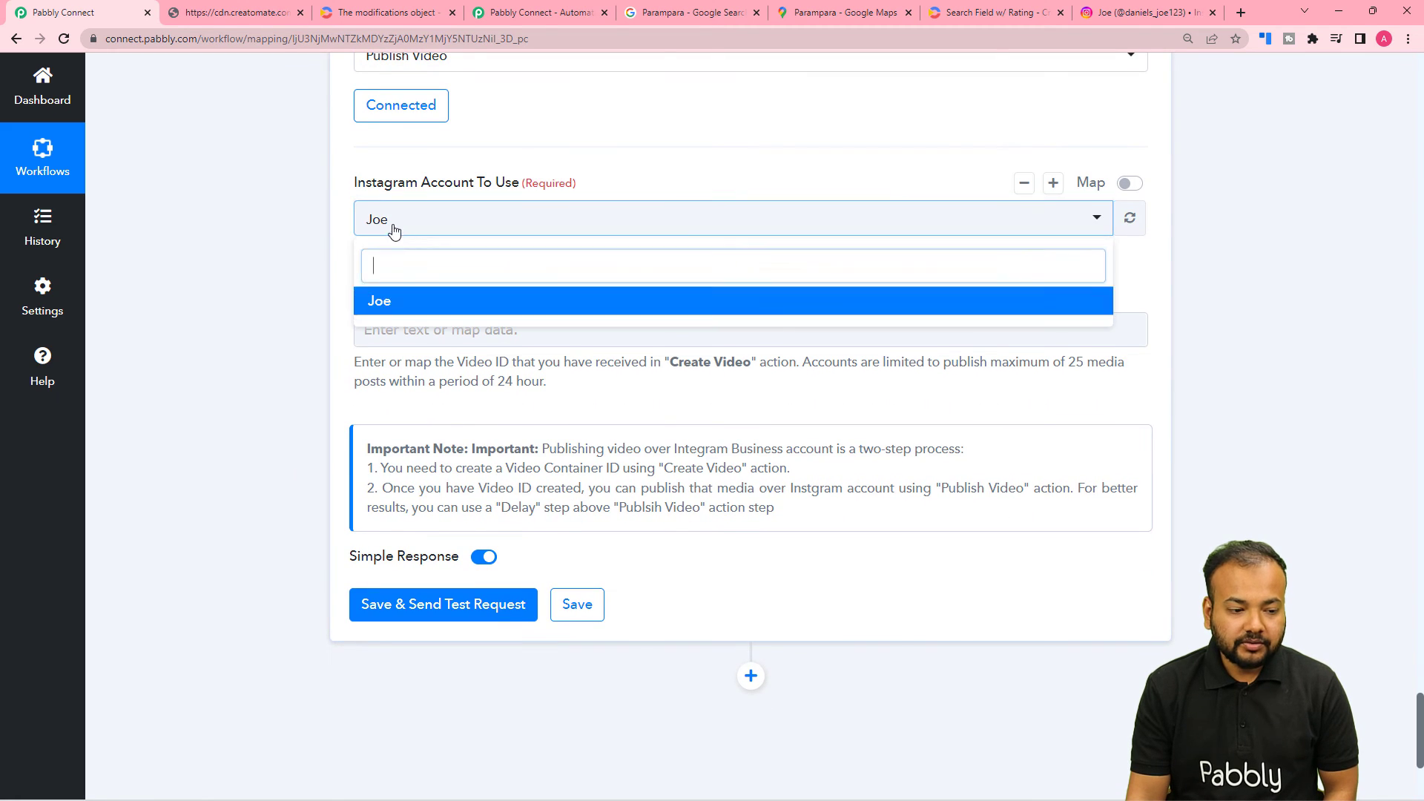
left_click(393, 299)
scroll(281, 250, "down", 1)
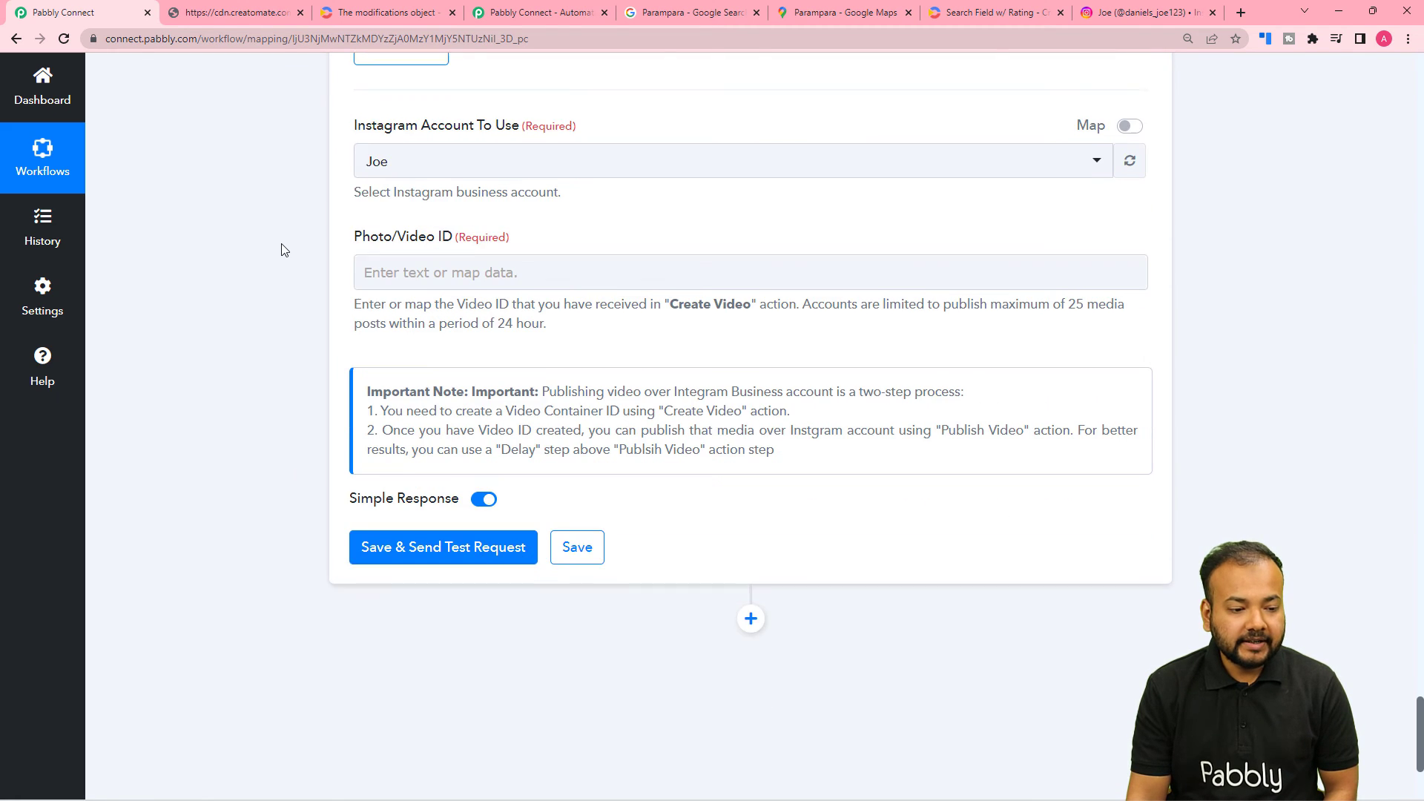
Step: Map the Photo/Video ID to Id from the Instagram for Business: Create Reel Video step
left_click(564, 260)
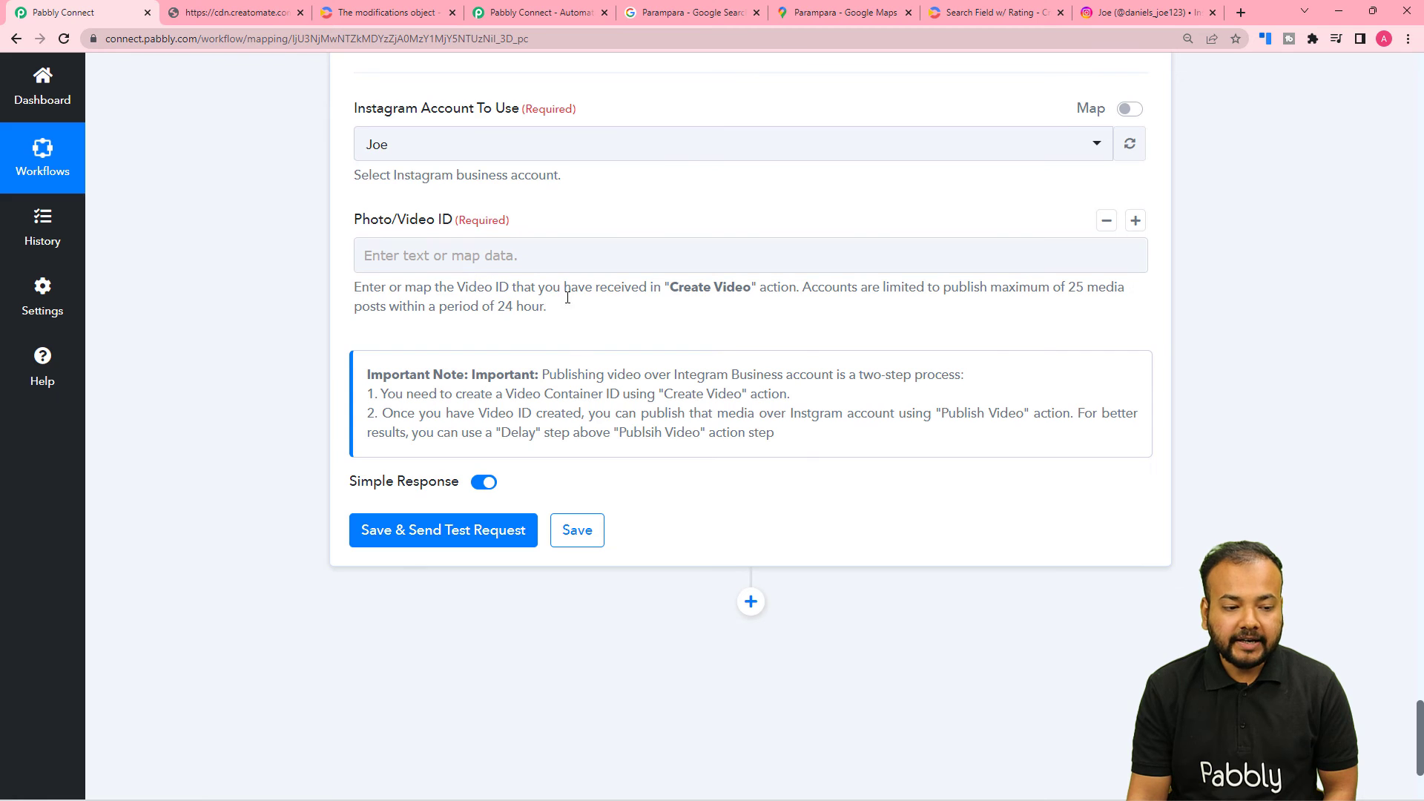
scroll(566, 349, "up", 7)
scroll(741, 210, "up", 2)
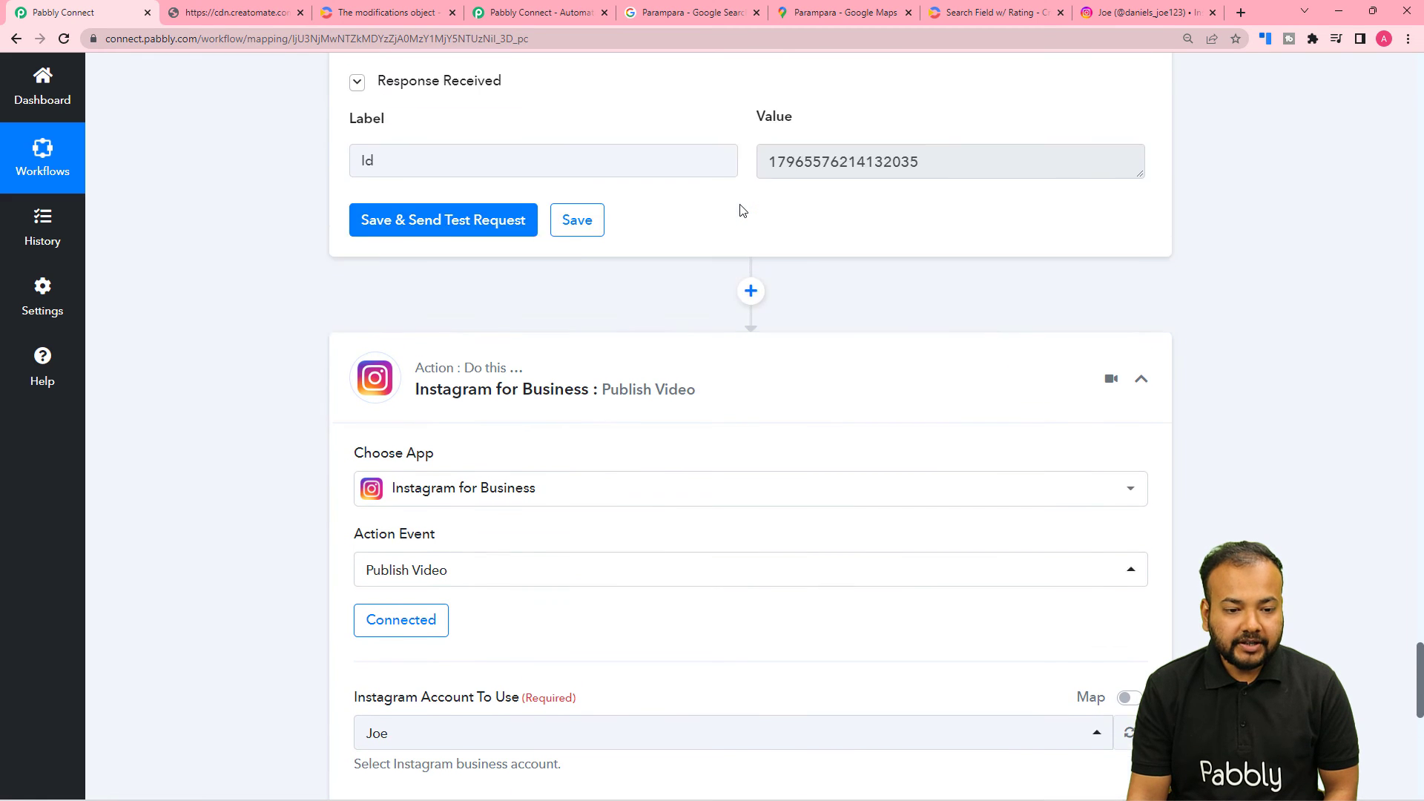
scroll(286, 260, "down", 10)
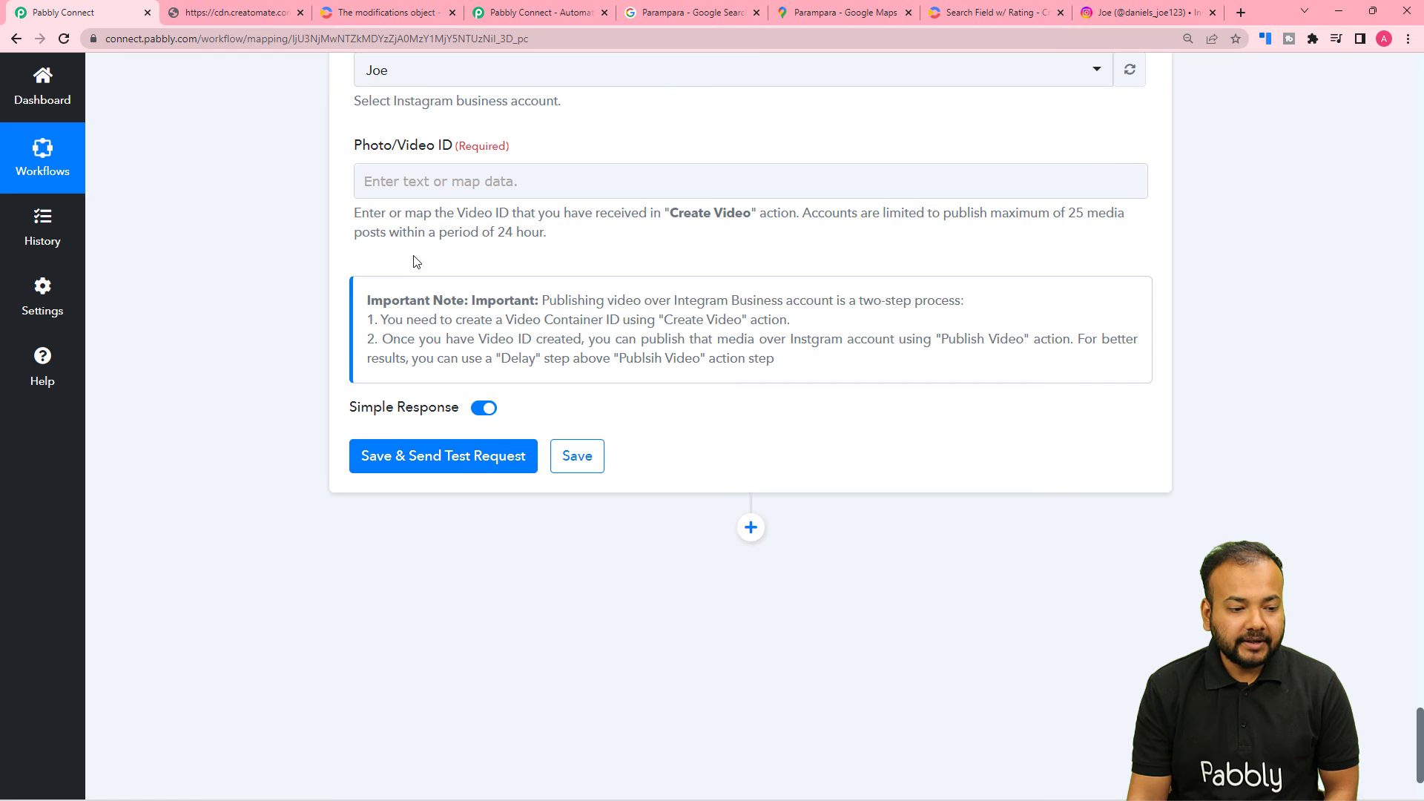
left_click(410, 185)
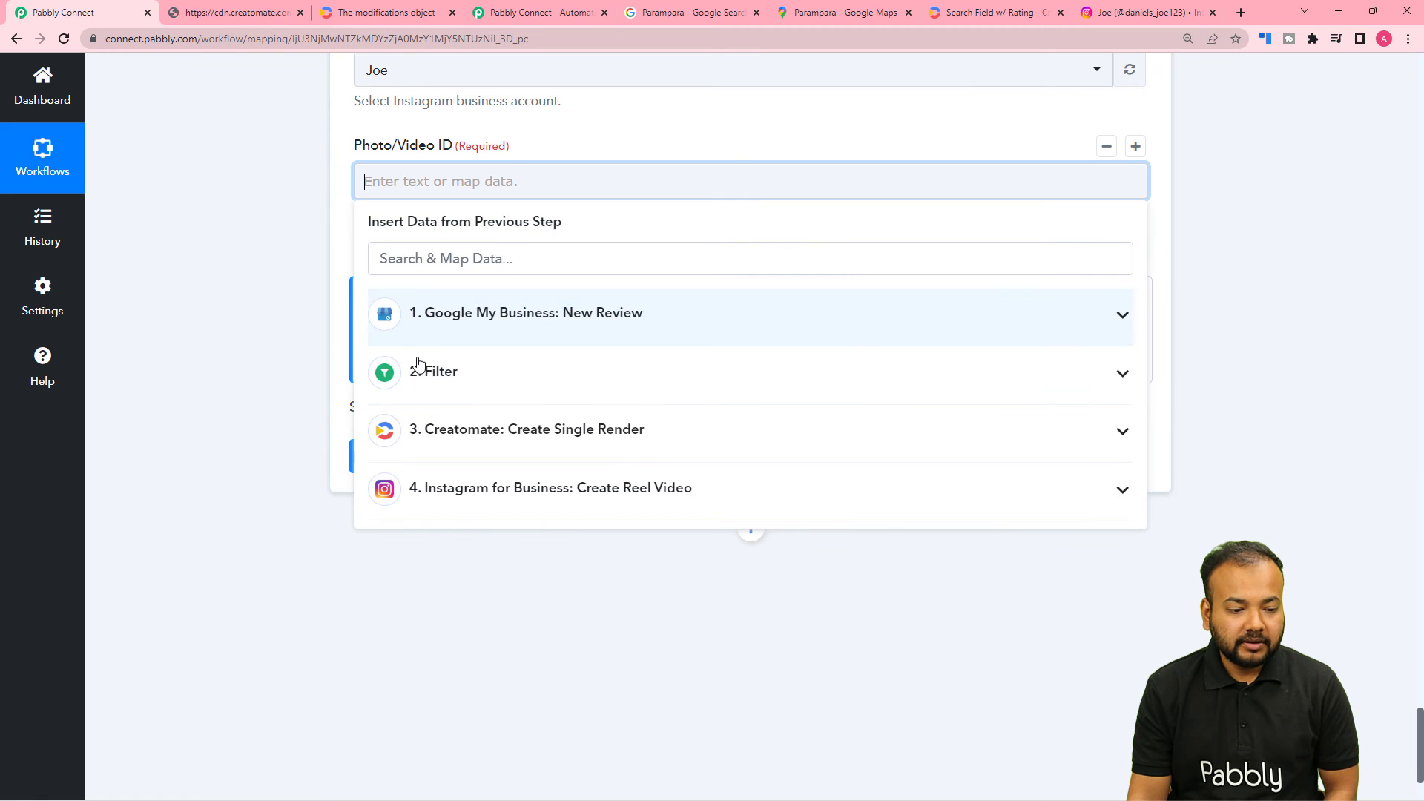
left_click(448, 490)
left_click(454, 535)
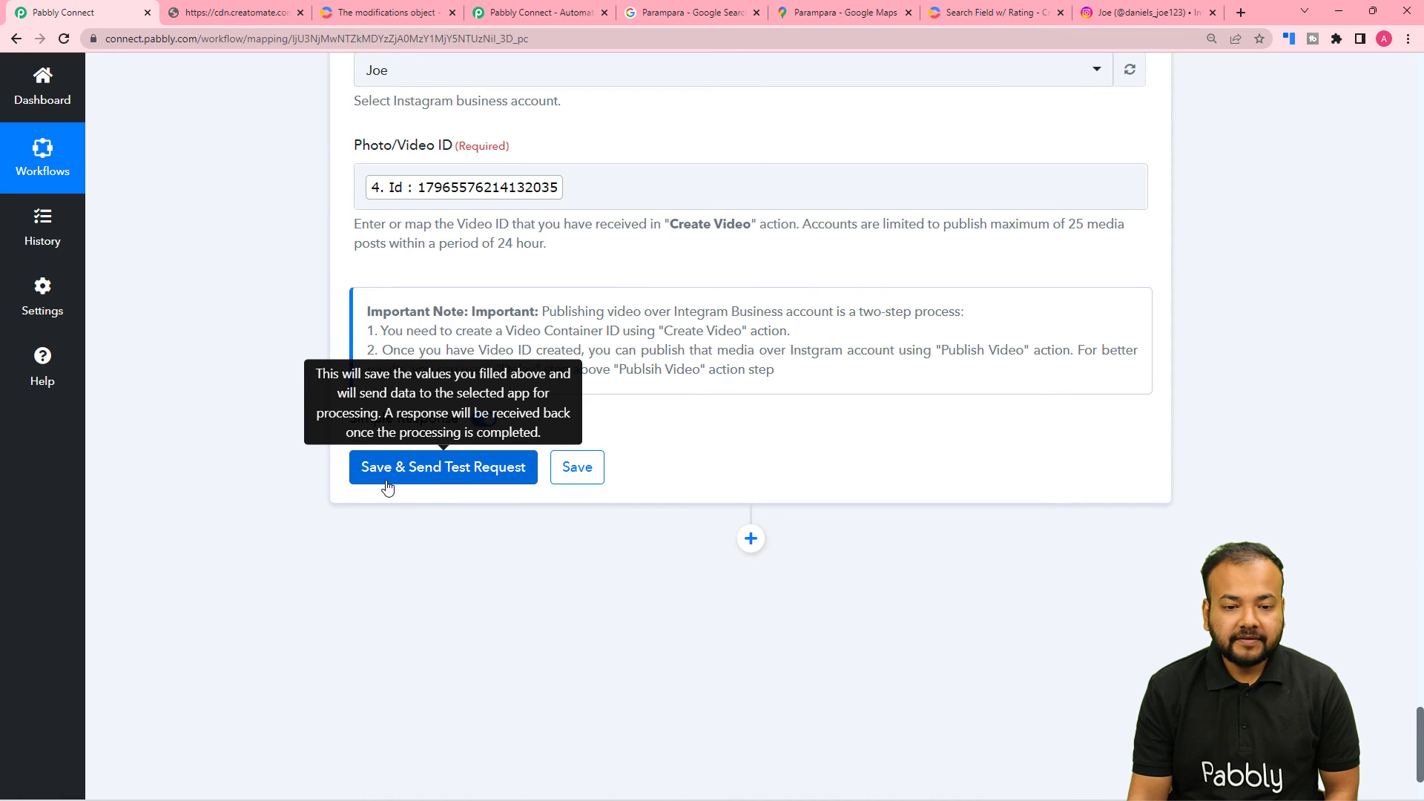
Step: Switch to the Instagram profile, review its existing reels, and return to the Pabbly Connect workflow
left_click(1139, 13)
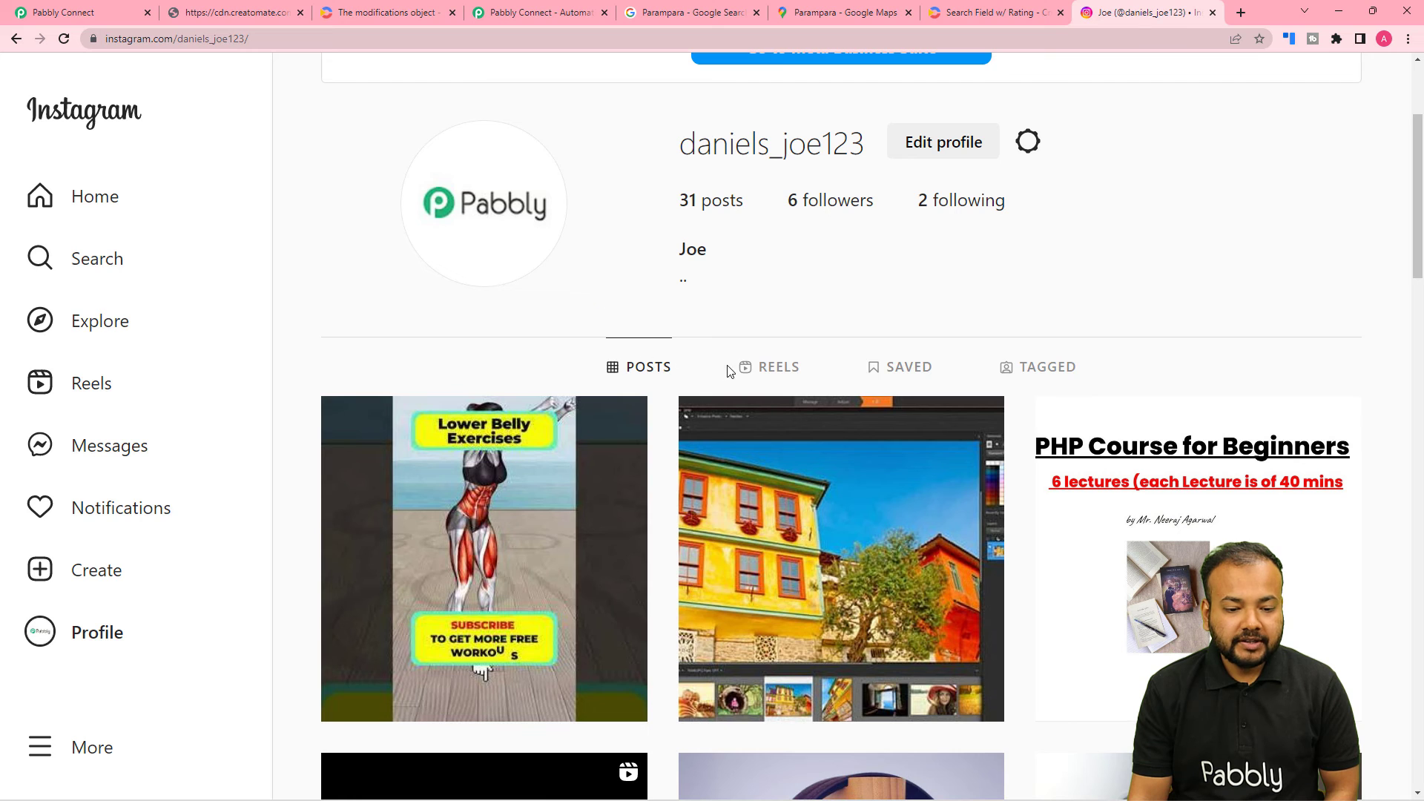
left_click(759, 368)
scroll(874, 717, "down", 3)
left_click(79, 6)
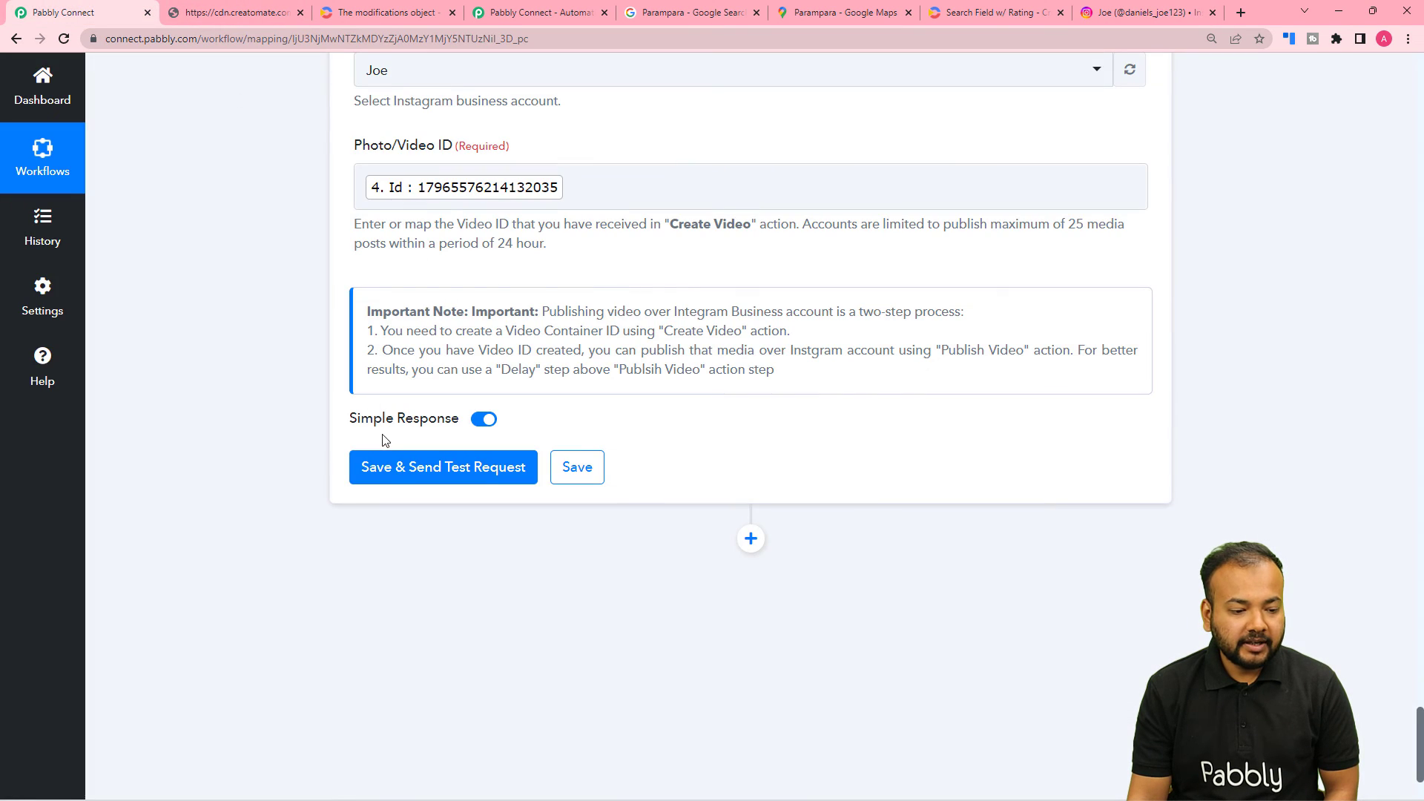
Step: Save the Publish Video action and send a test request
left_click(393, 469)
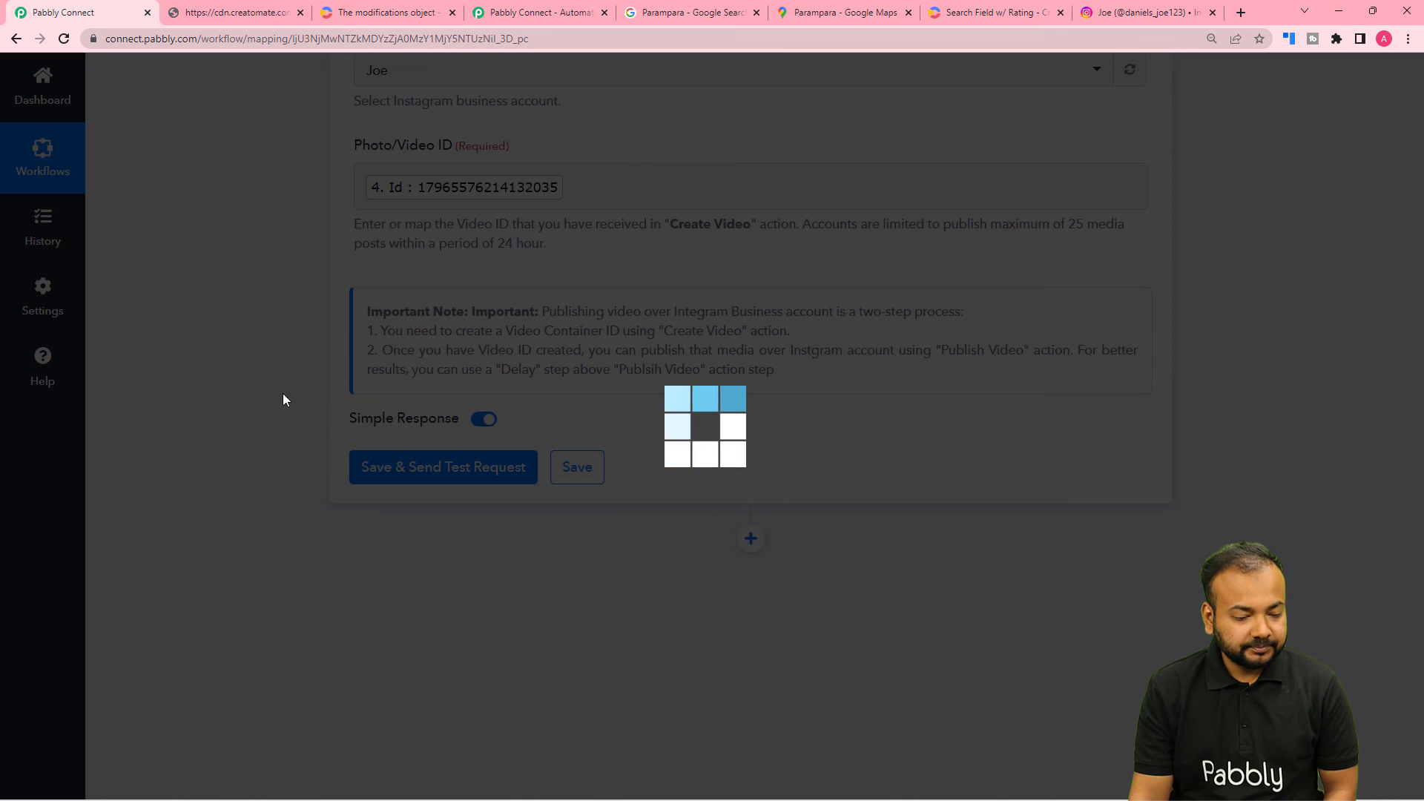
scroll(286, 400, "down", 2)
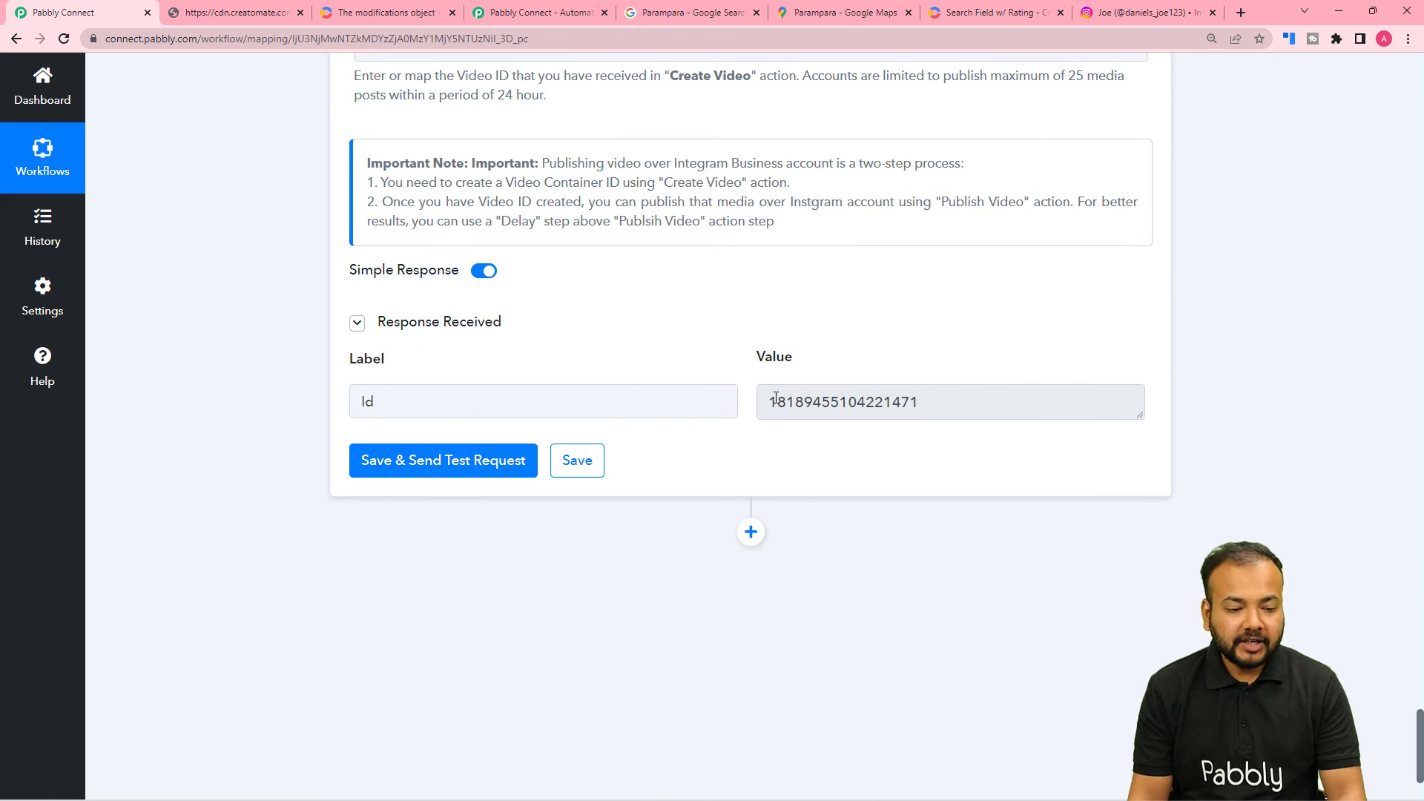
Step: Switch to the Instagram profile, reload its reels and open the newest reel to check it
left_click(1136, 12)
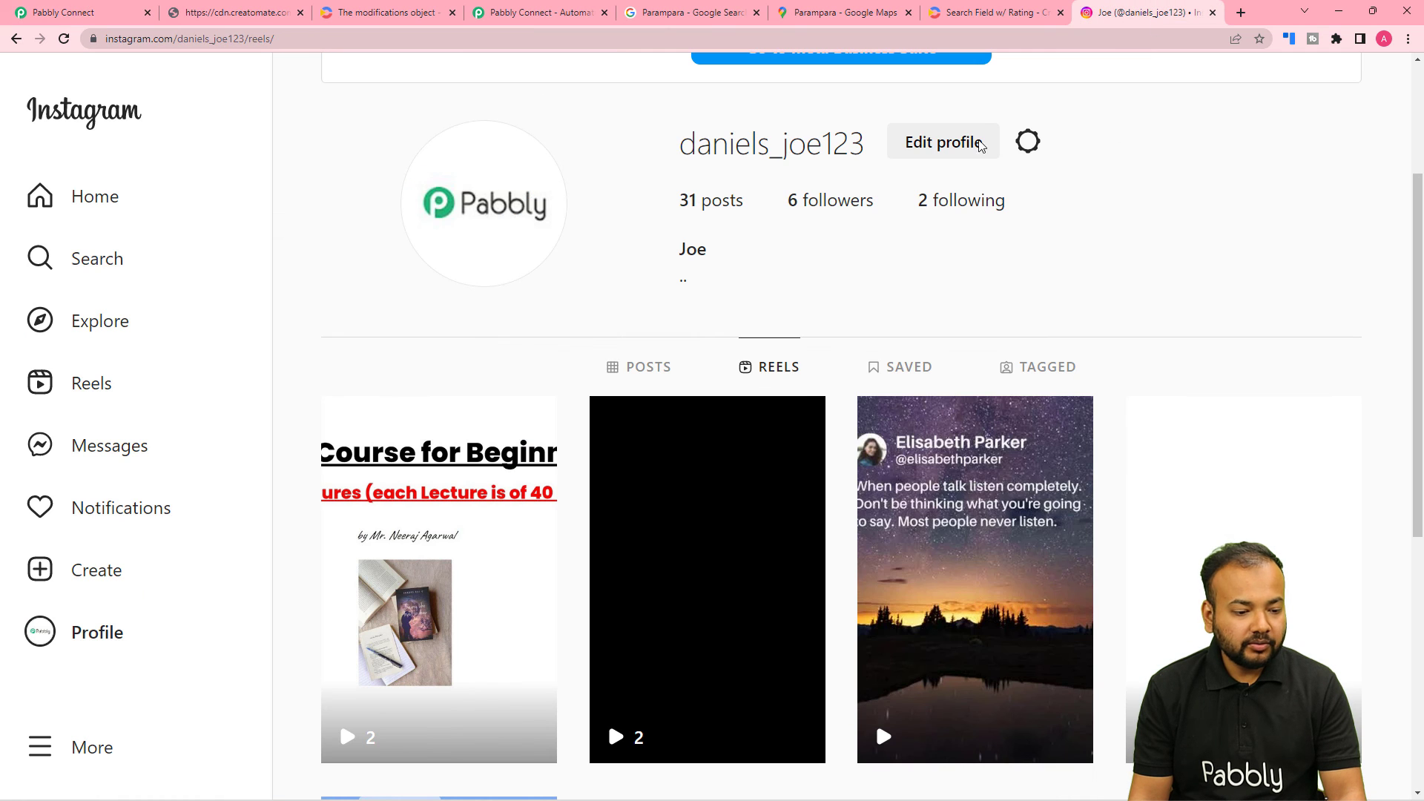
left_click(63, 40)
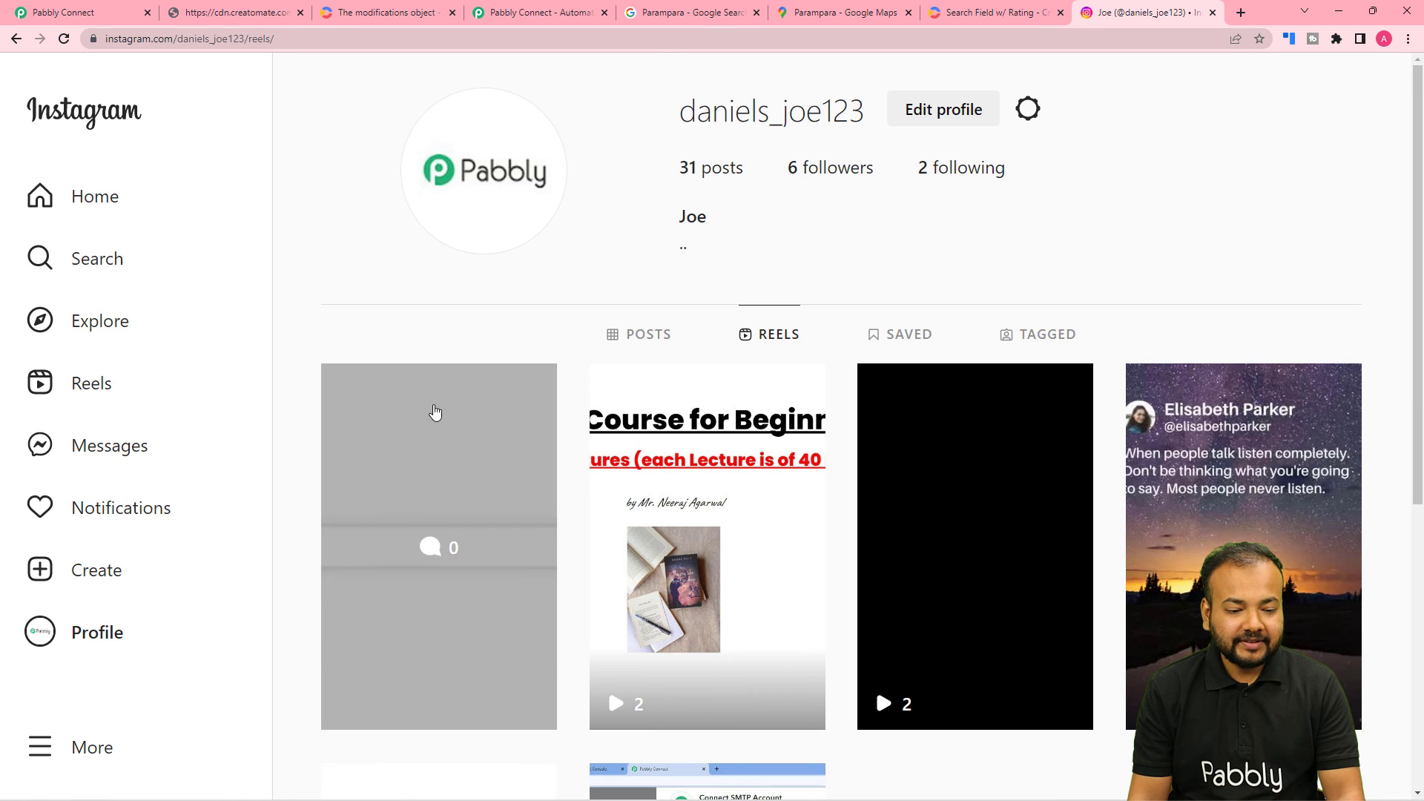
left_click(468, 648)
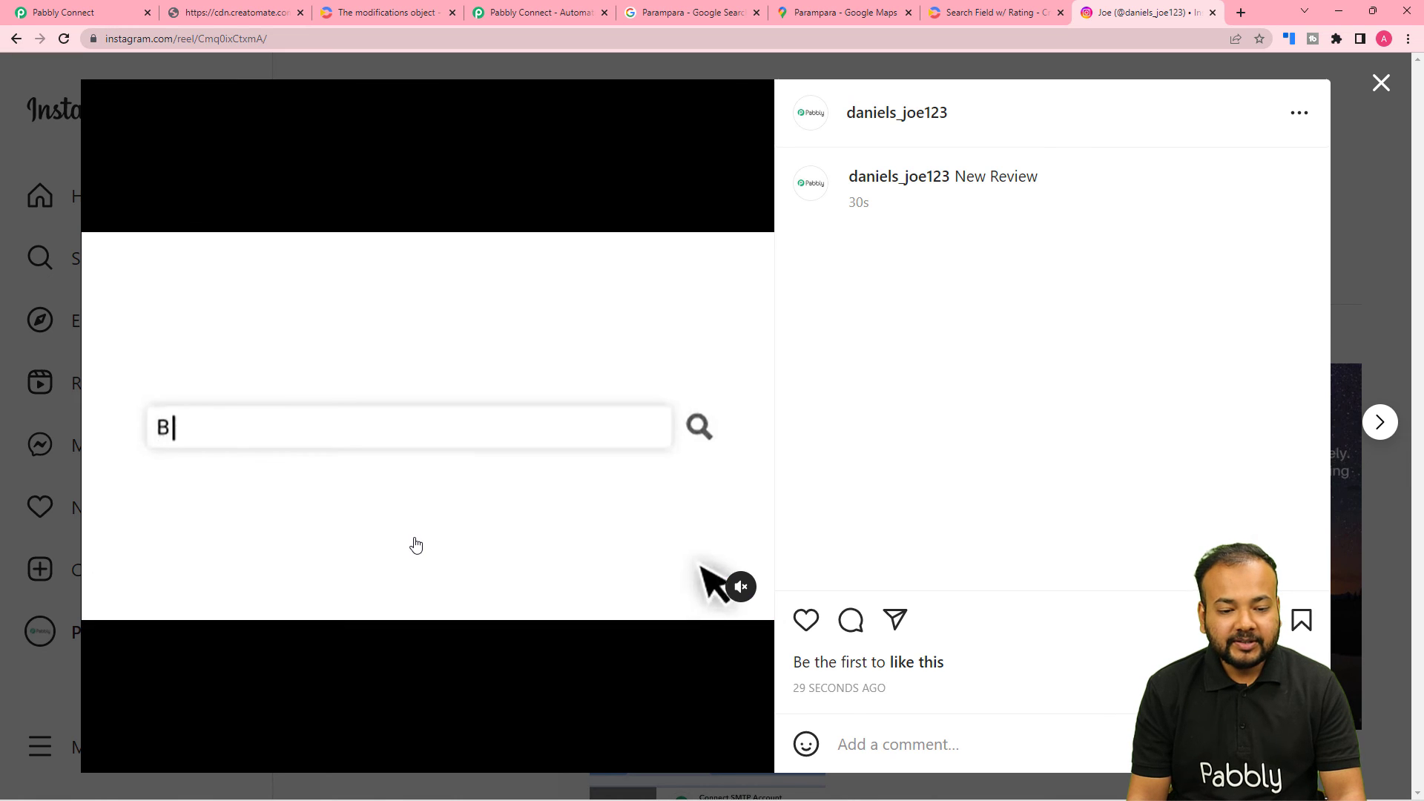
Step: Back in the Pabbly Connect workflow, collapse the Create Reel Video, Google My Business, Filter and Creatomate steps
left_click(65, 10)
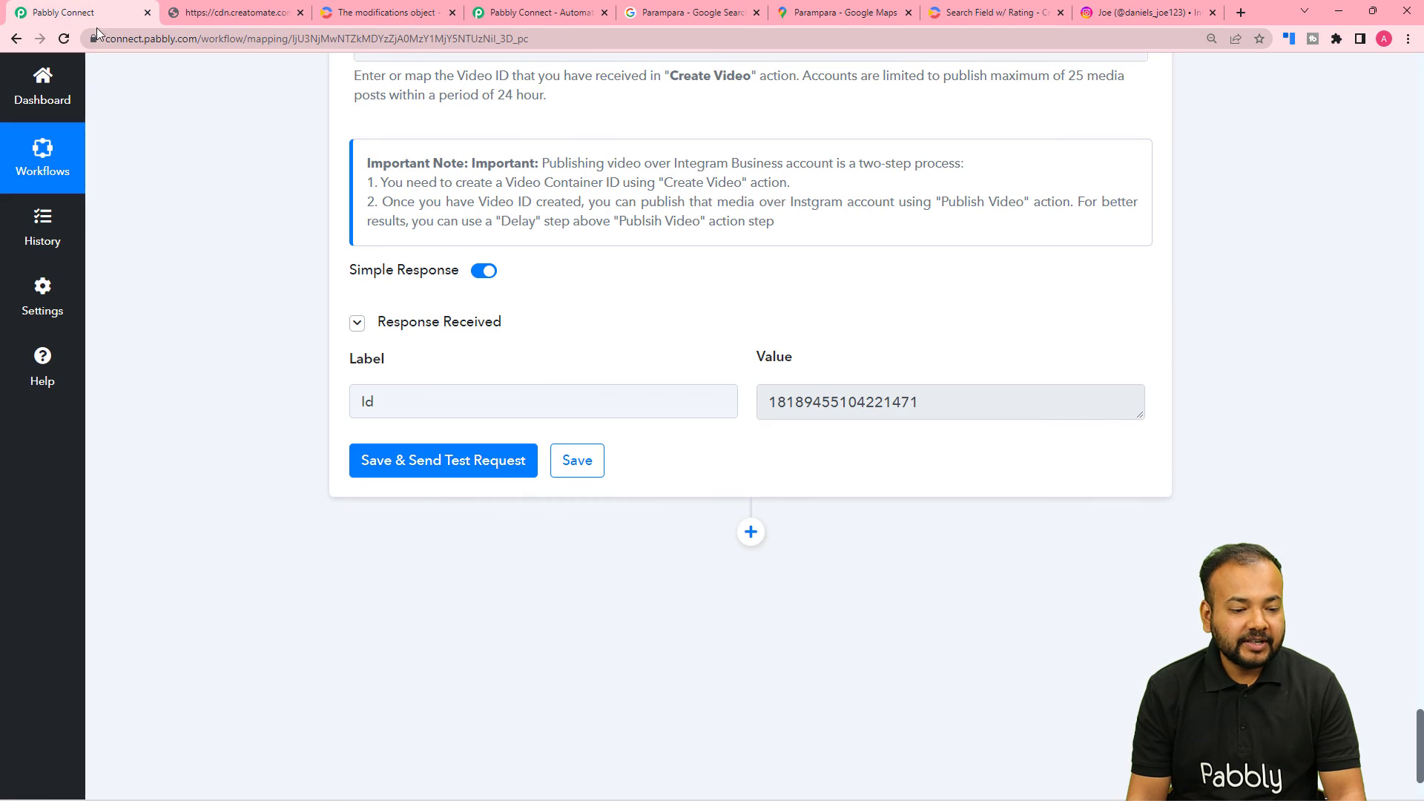
scroll(1420, 134, "up", 20)
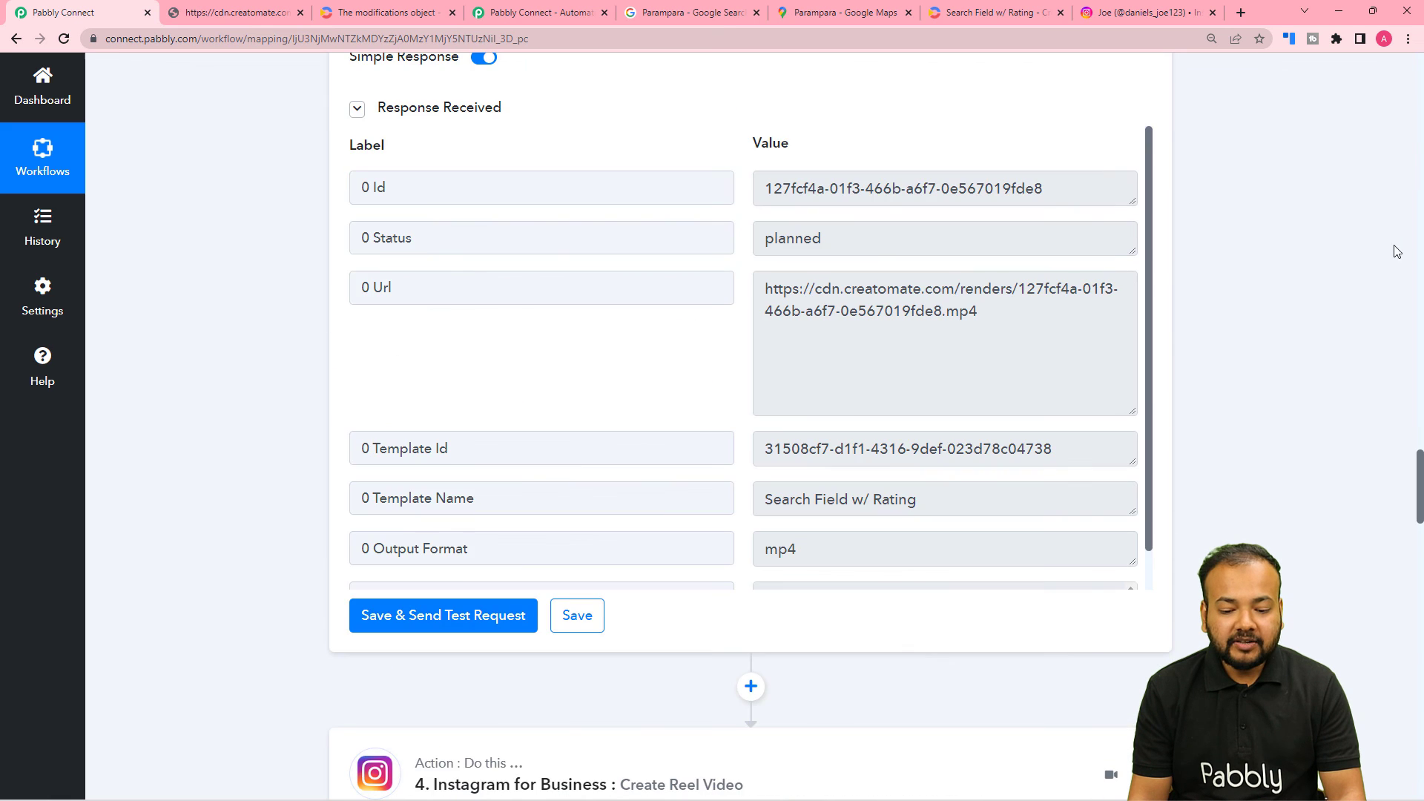
scroll(1320, 413, "down", 4)
left_click(1142, 477)
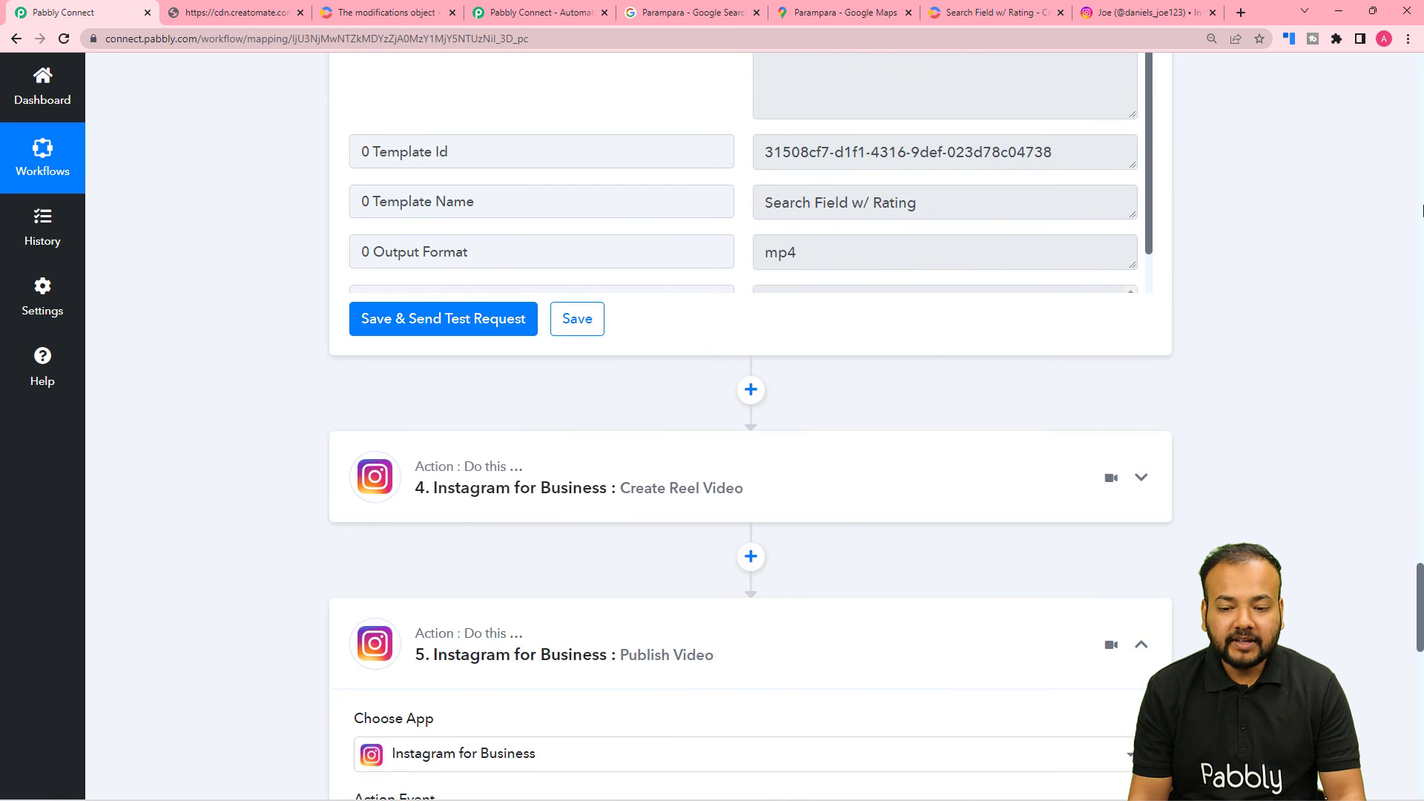
scroll(1422, 211, "up", 15)
scroll(1422, 211, "up", 8)
left_click_drag(1420, 189, 1326, 132)
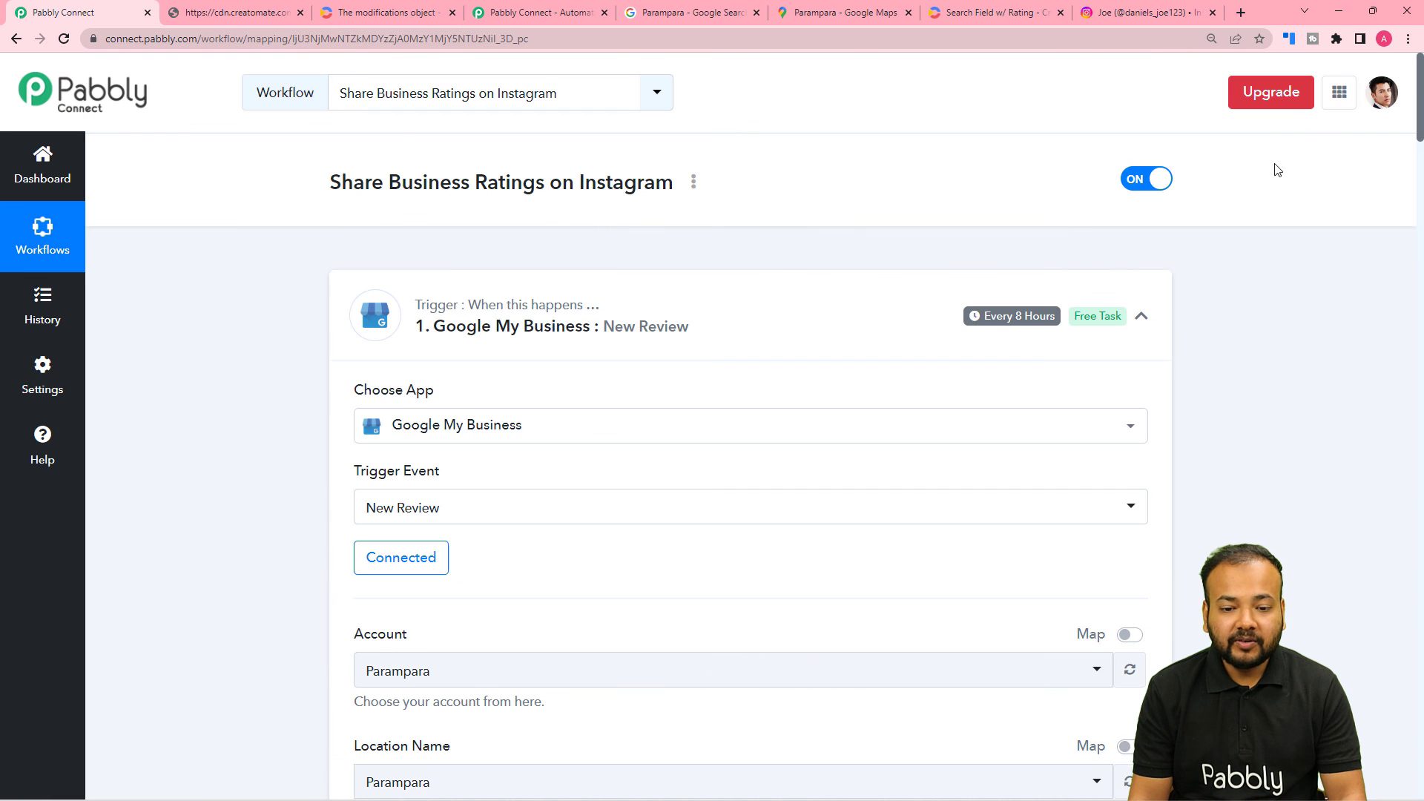
left_click(1141, 319)
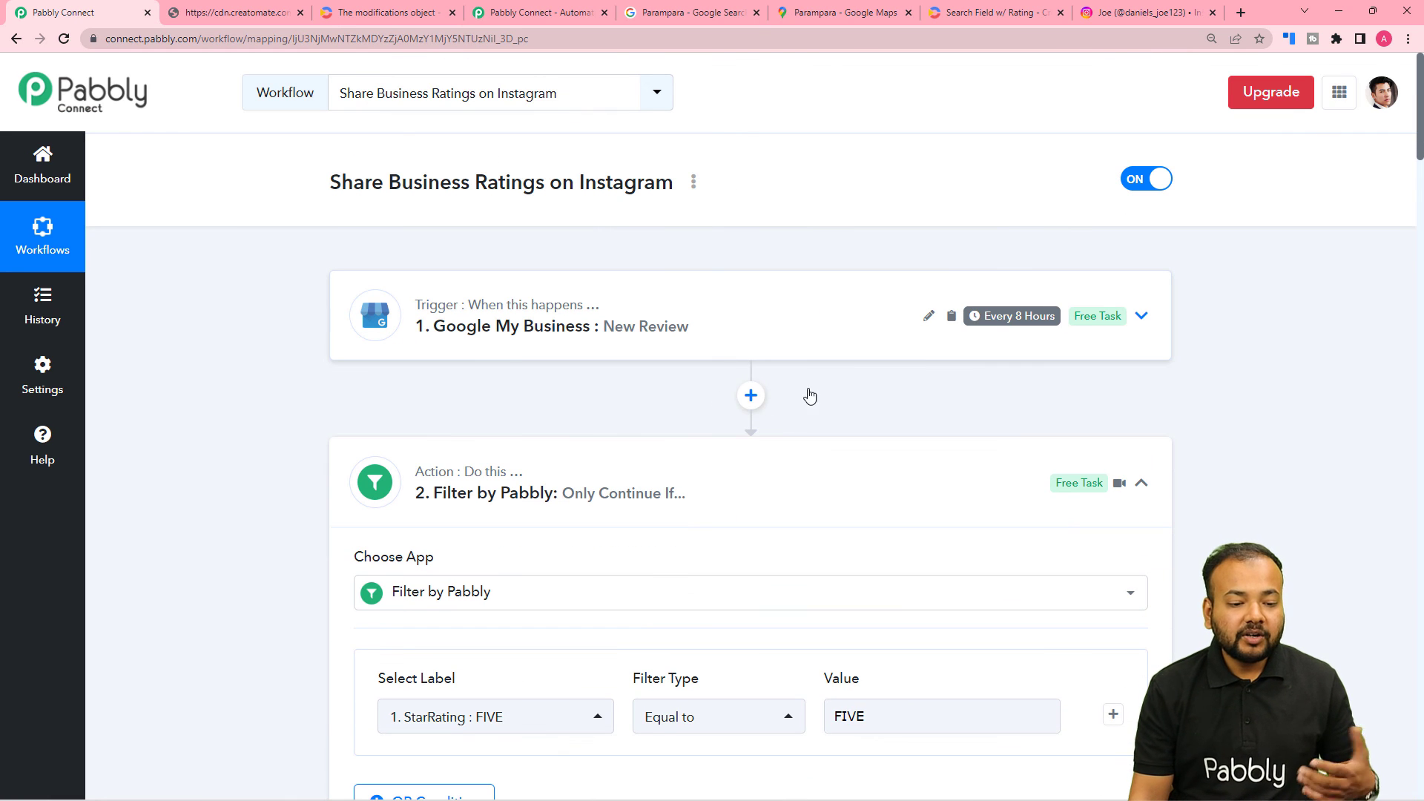
left_click(1142, 484)
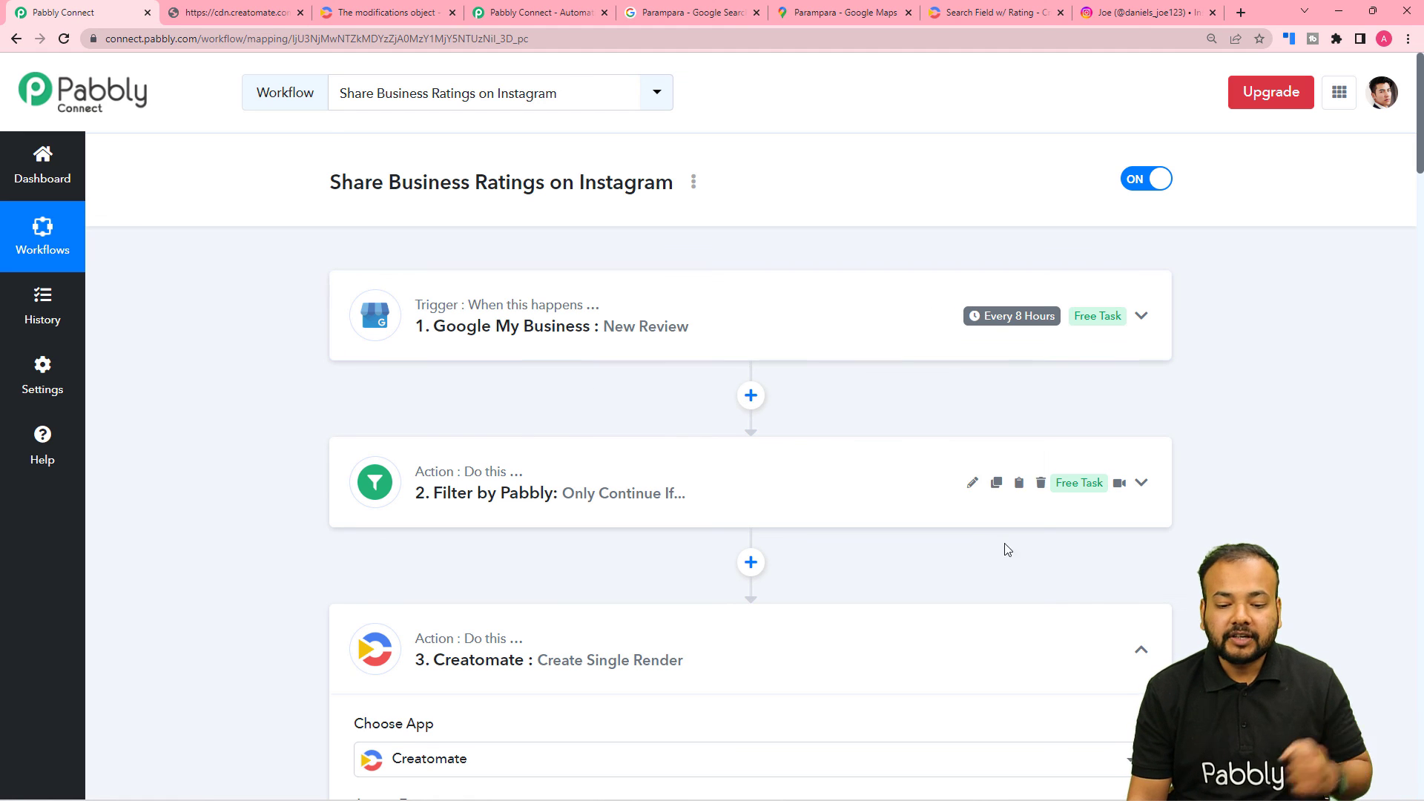
left_click(1142, 650)
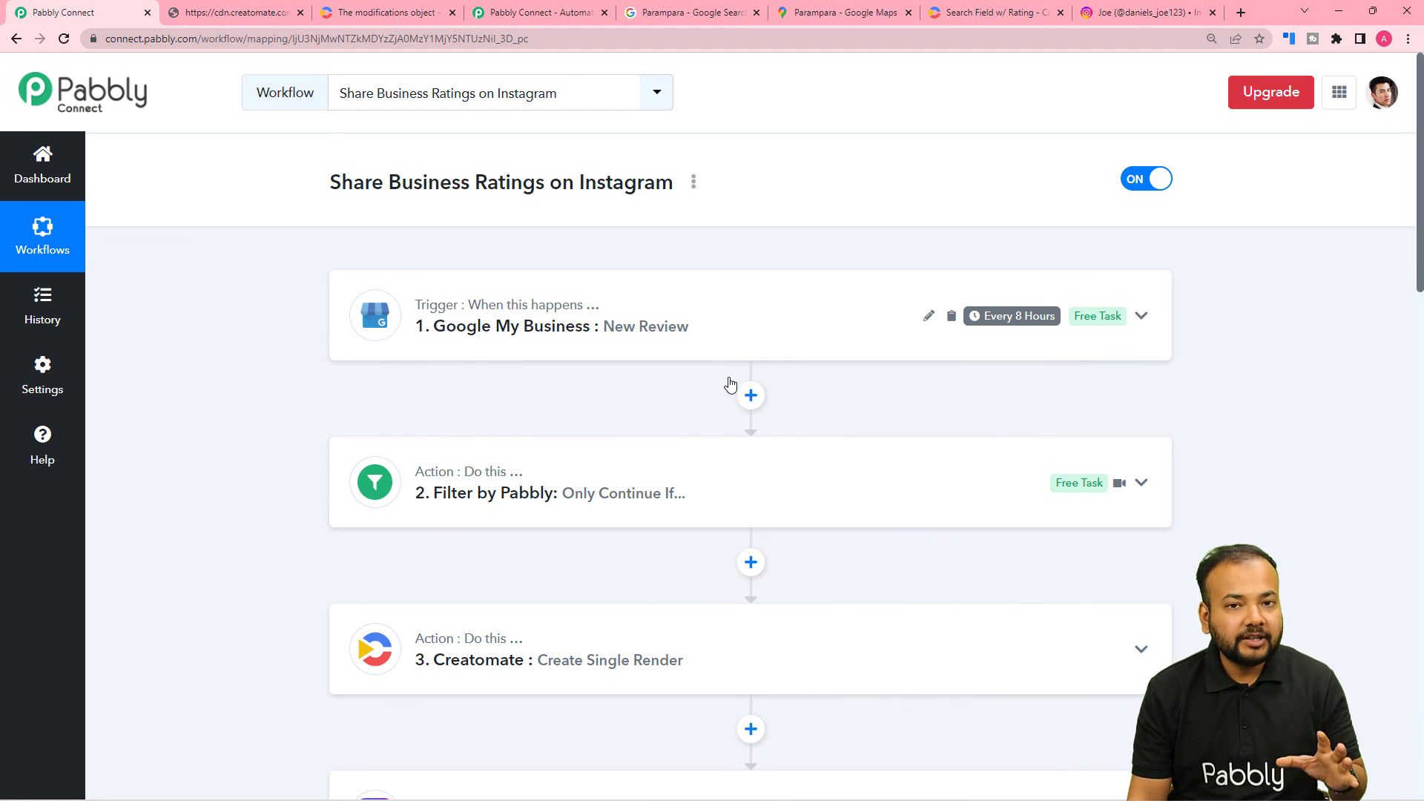